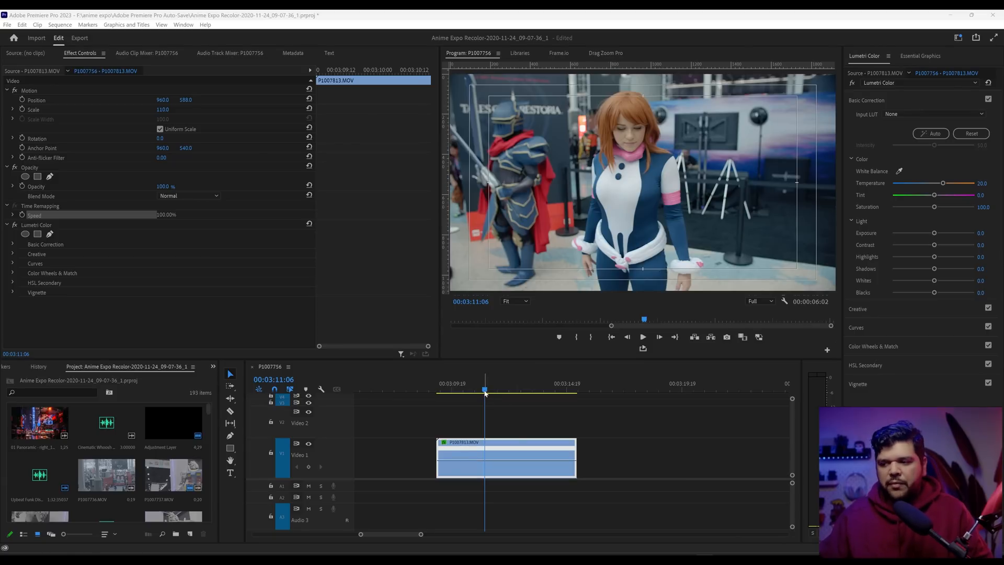
Step: Scrub and play through the P1007813.MOV clip to examine the woman's movement and find a usable section
left_click_drag(485, 390, 507, 399)
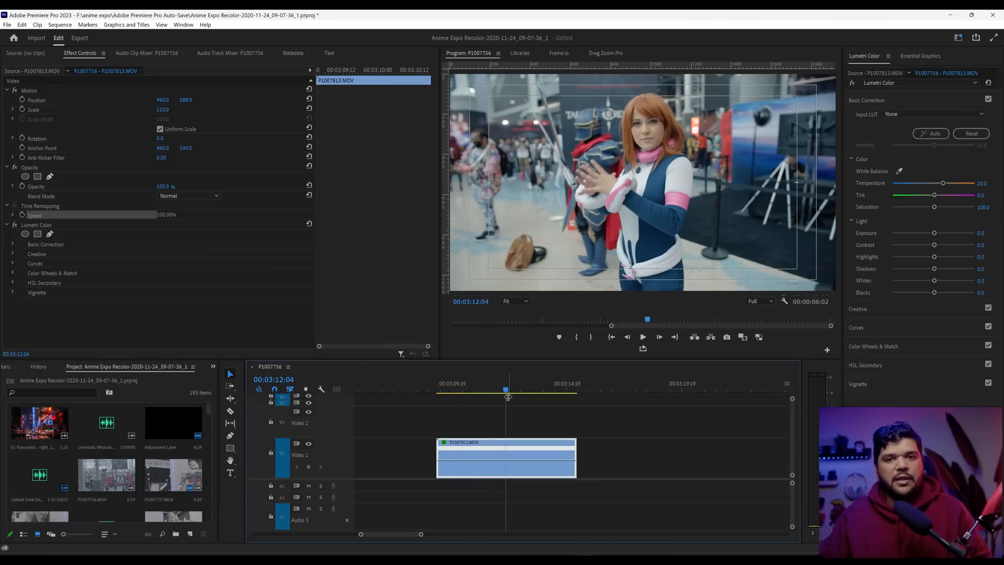
left_click_drag(507, 397, 448, 394)
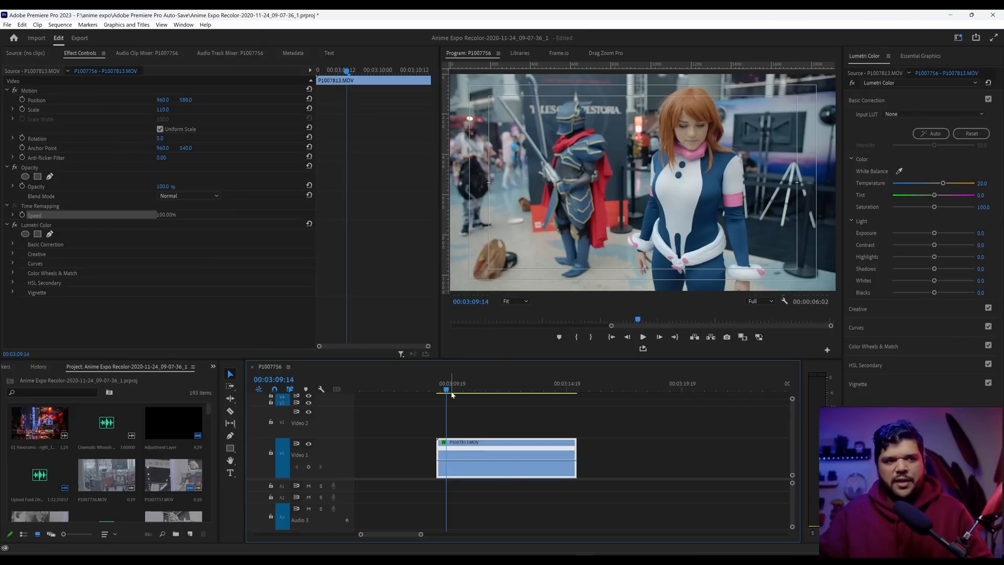
key("space")
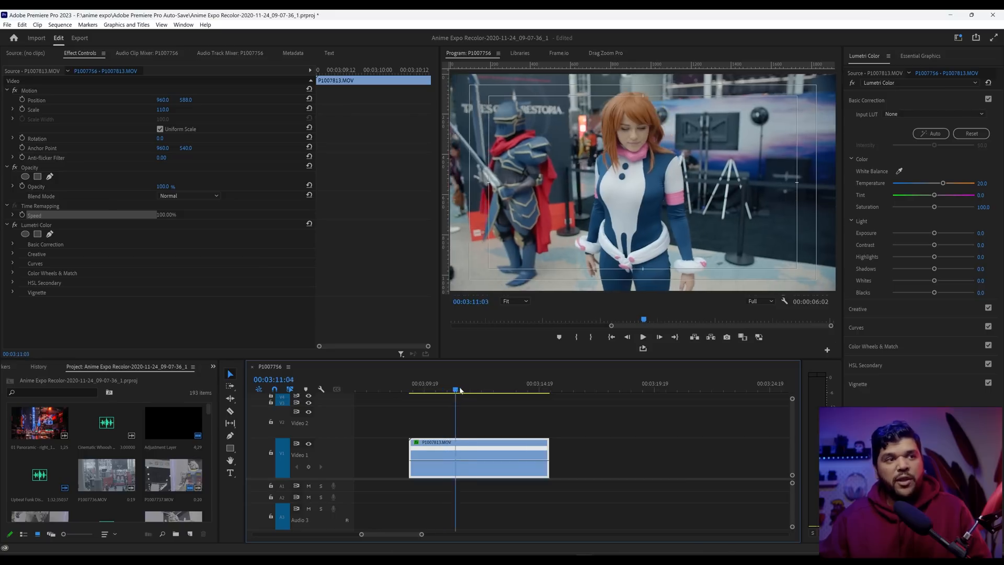
left_click(417, 391)
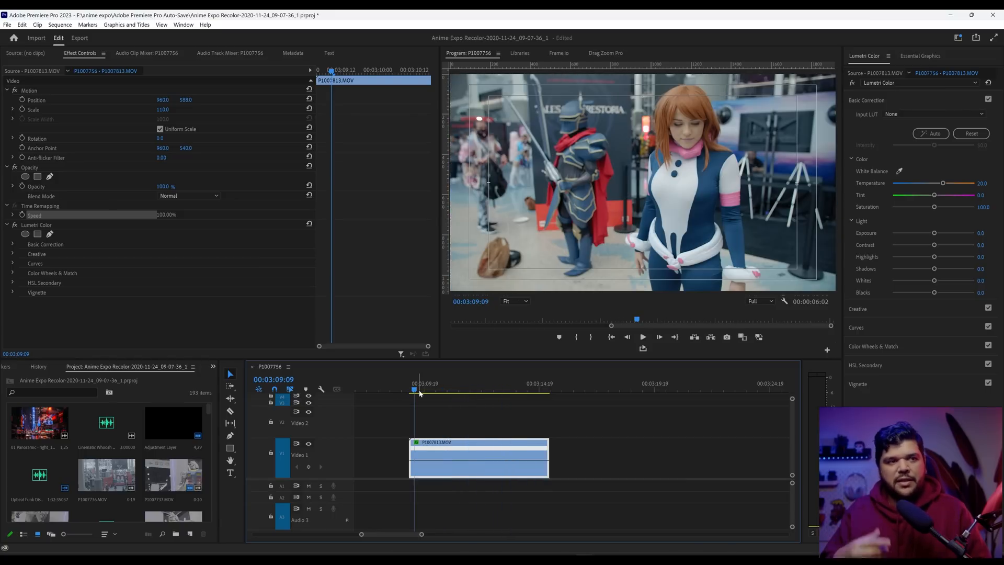
left_click_drag(420, 393, 477, 394)
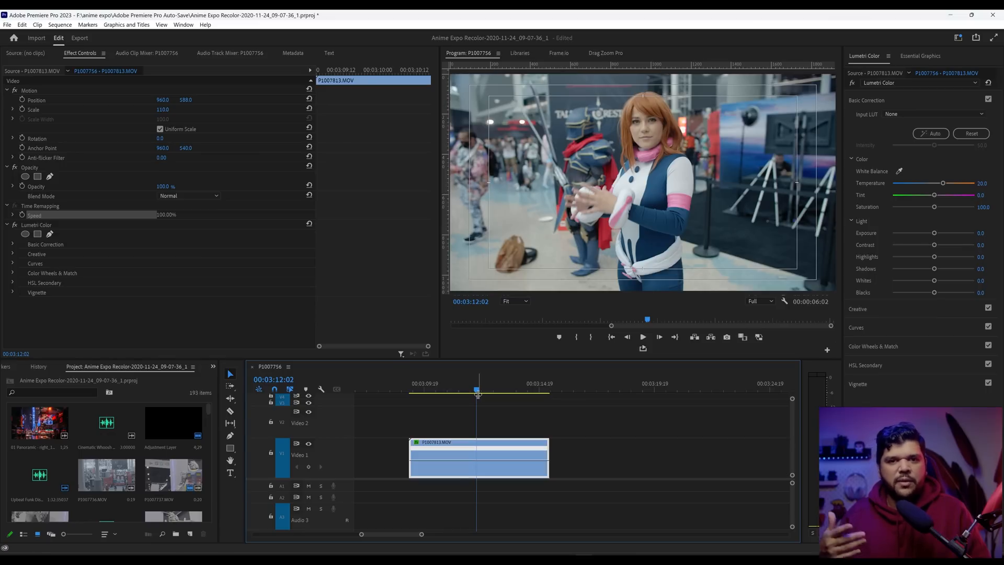
left_click_drag(478, 393, 426, 392)
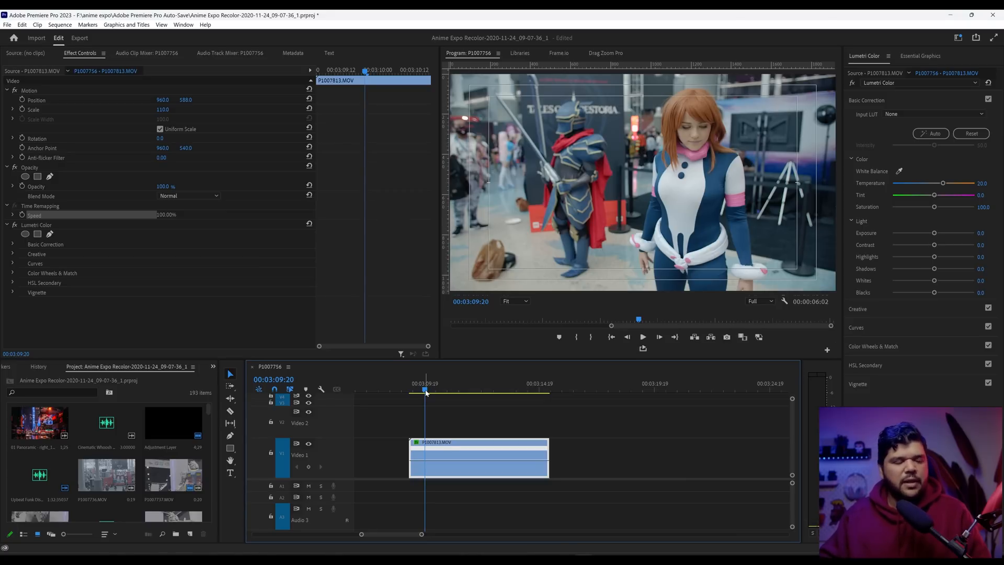
left_click_drag(426, 392, 421, 392)
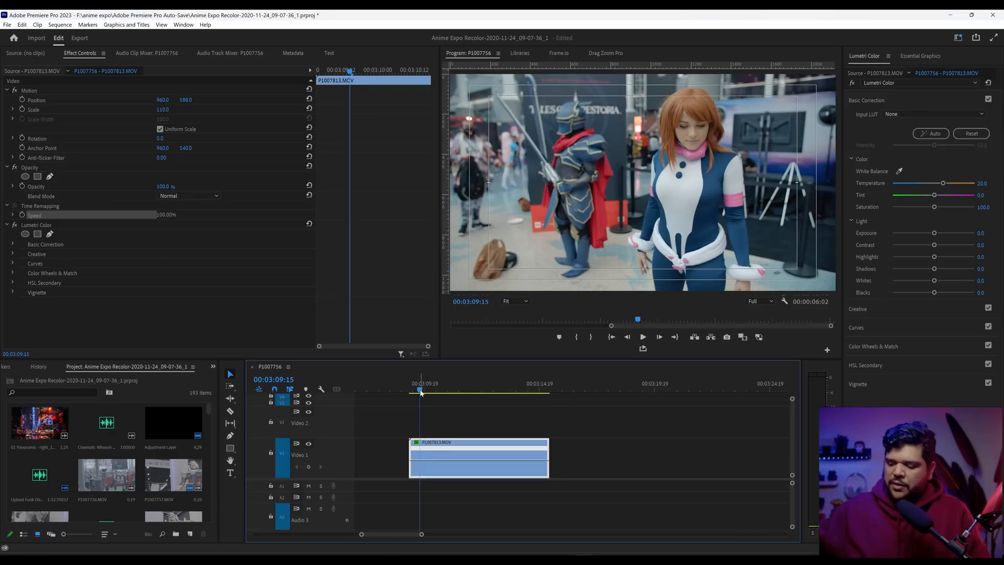
Step: Trim the P1007813.MOV clip to start at 00:03:11:06 and end at about 00:03:14:06
left_click_drag(421, 392, 458, 396)
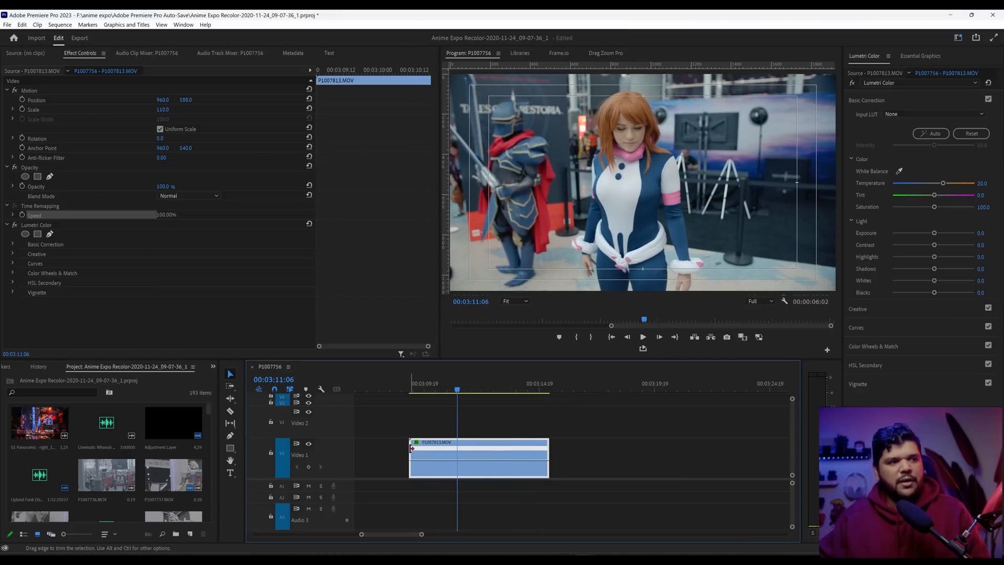
left_click_drag(411, 448, 457, 448)
left_click_drag(468, 384, 527, 401)
left_click_drag(548, 444, 526, 444)
Step: Mark the sequence in and out points at the start and end of the trimmed clip
left_click_drag(458, 393, 455, 394)
key("space")
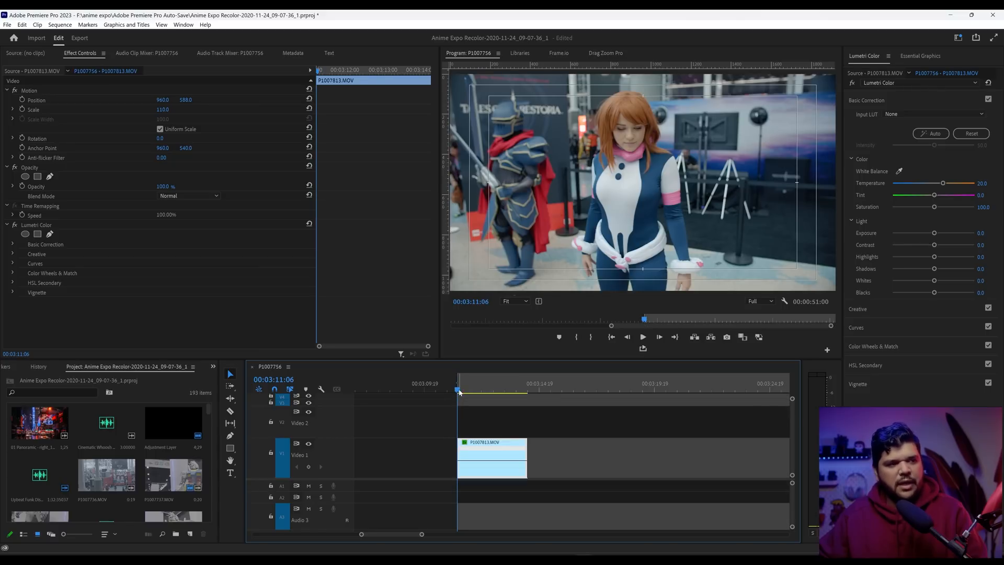
left_click_drag(506, 396, 529, 397)
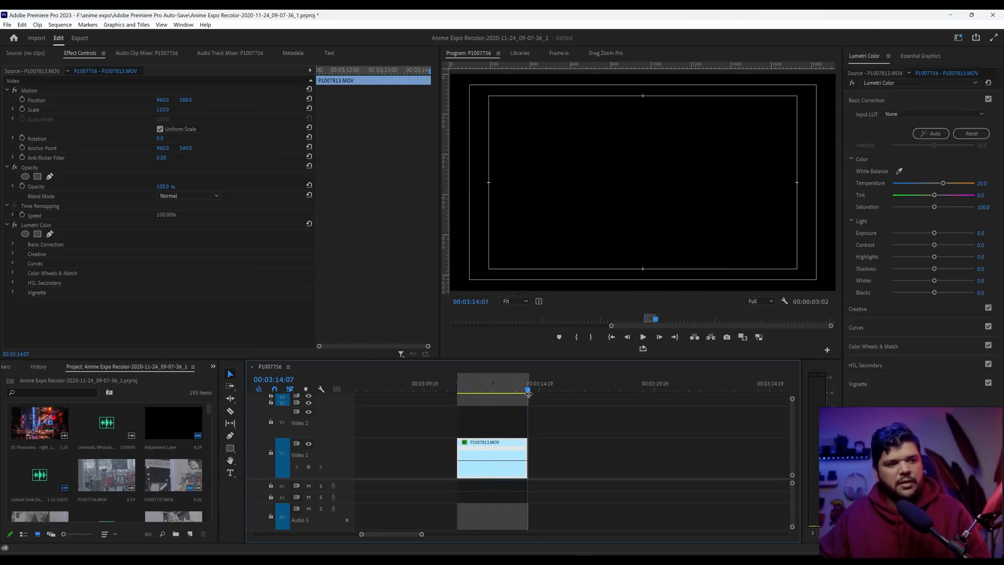
scroll(527, 418, "up", 6)
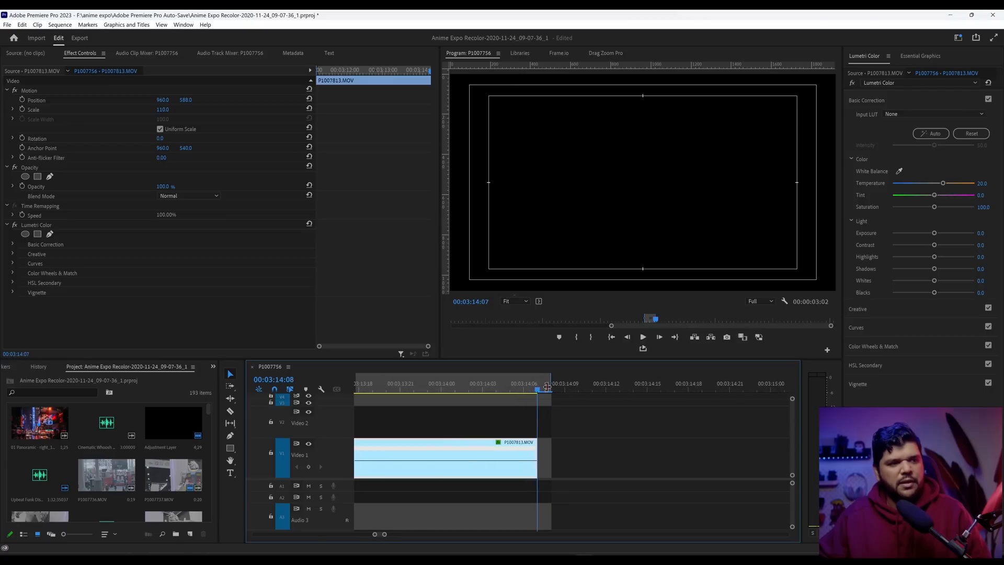
scroll(523, 403, "down", 4)
left_click(453, 388)
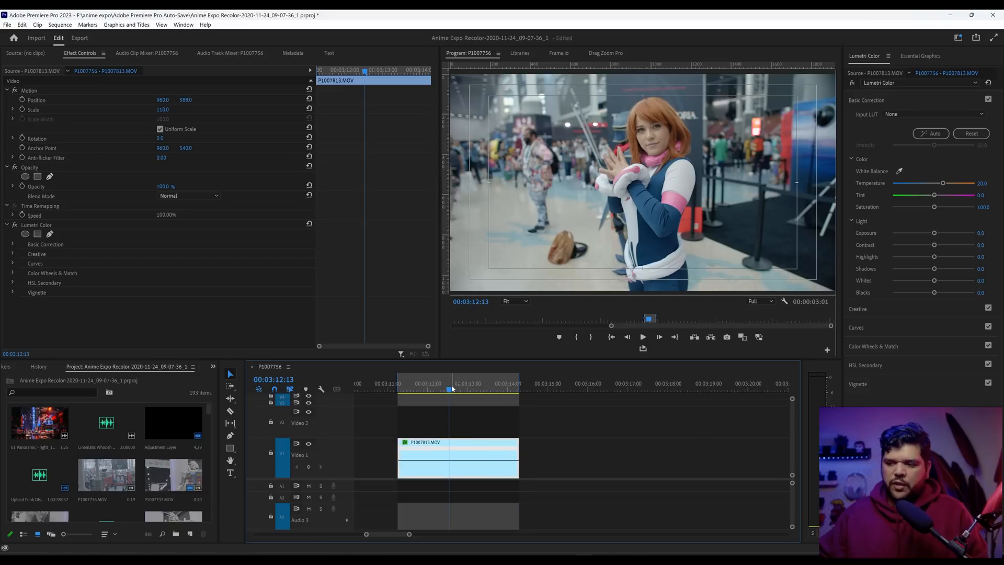
left_click_drag(453, 388, 461, 388)
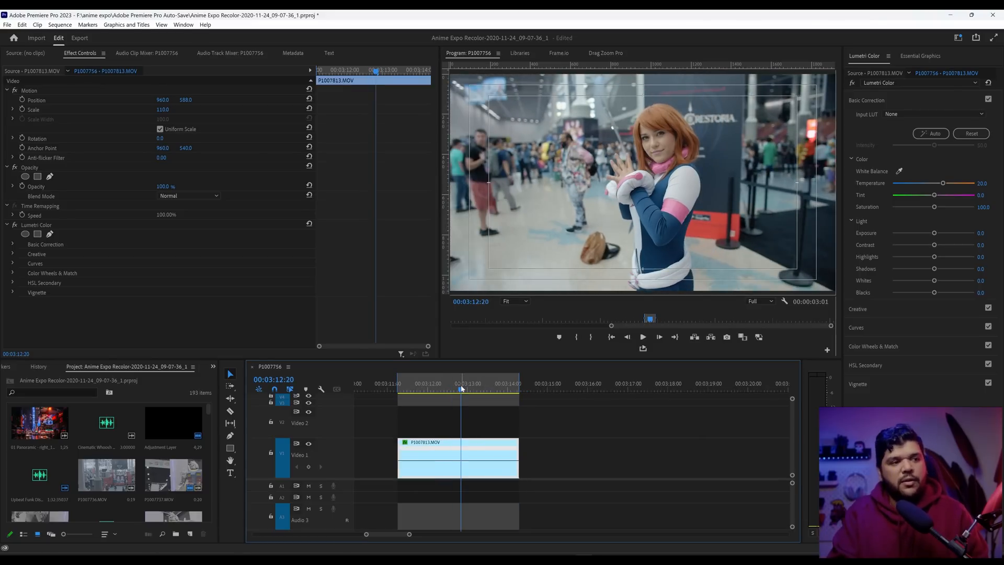
Step: Set the sequence frame size to 1080 by 1080 and accept the deletion of its preview files
key("ctrl+shift+s")
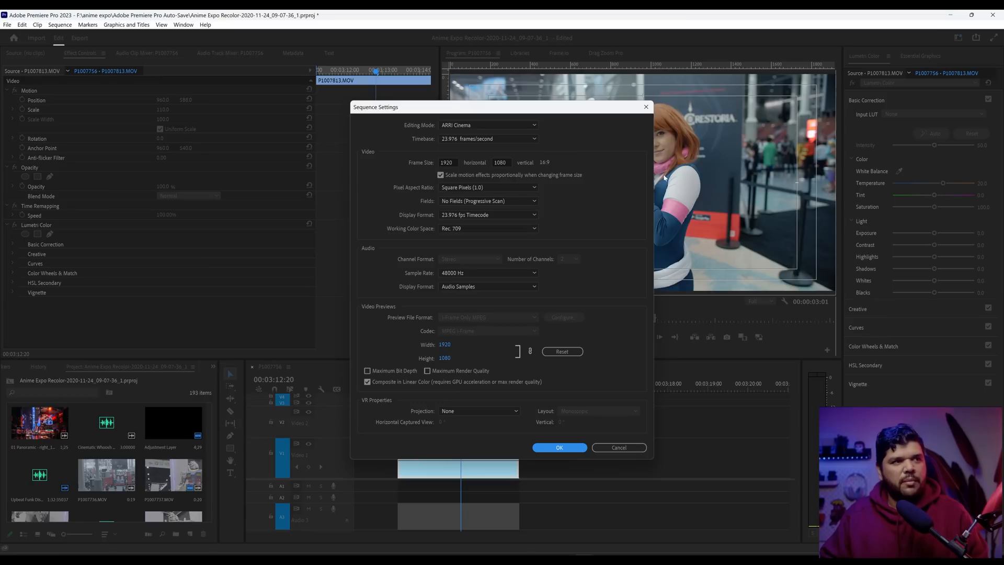
double_click(448, 163)
type("1080")
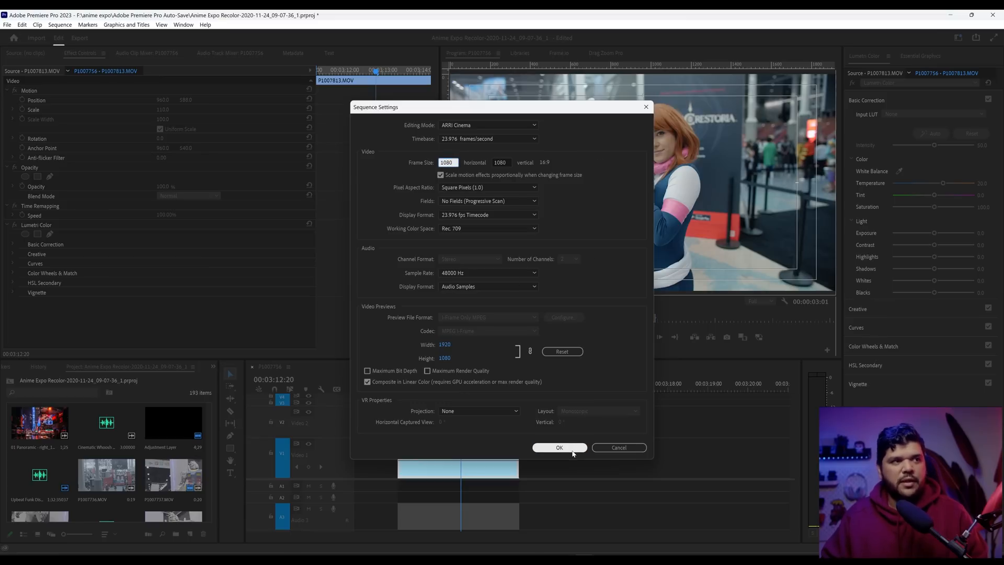
left_click(570, 450)
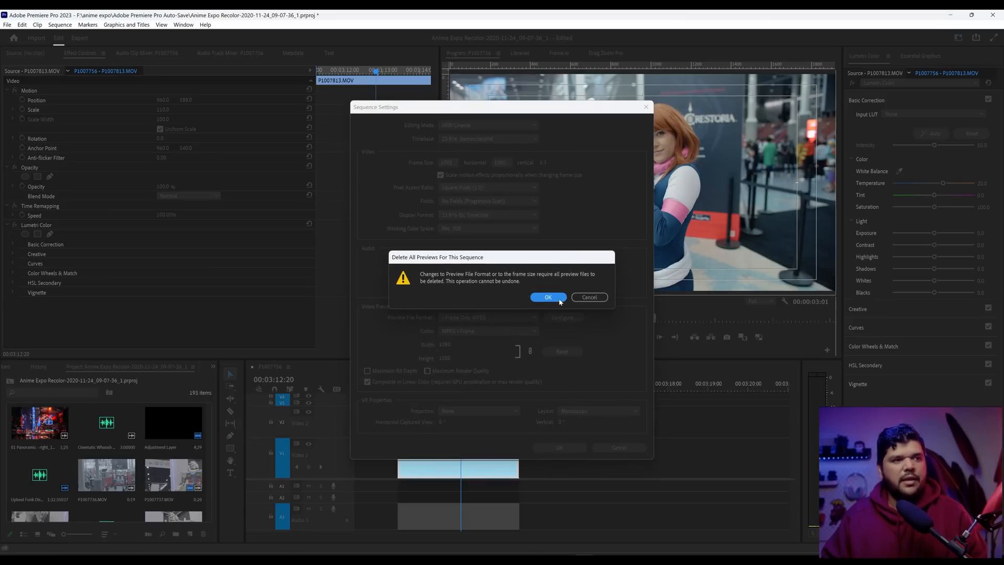
left_click(560, 302)
mouse_move(428, 391)
left_mouse_down()
mouse_move(413, 391)
mouse_move(503, 397)
mouse_move(418, 396)
left_mouse_up()
Step: Configure the sequence export with the Source In/Out range and the video frame size matched to the source
key("ctrl+m")
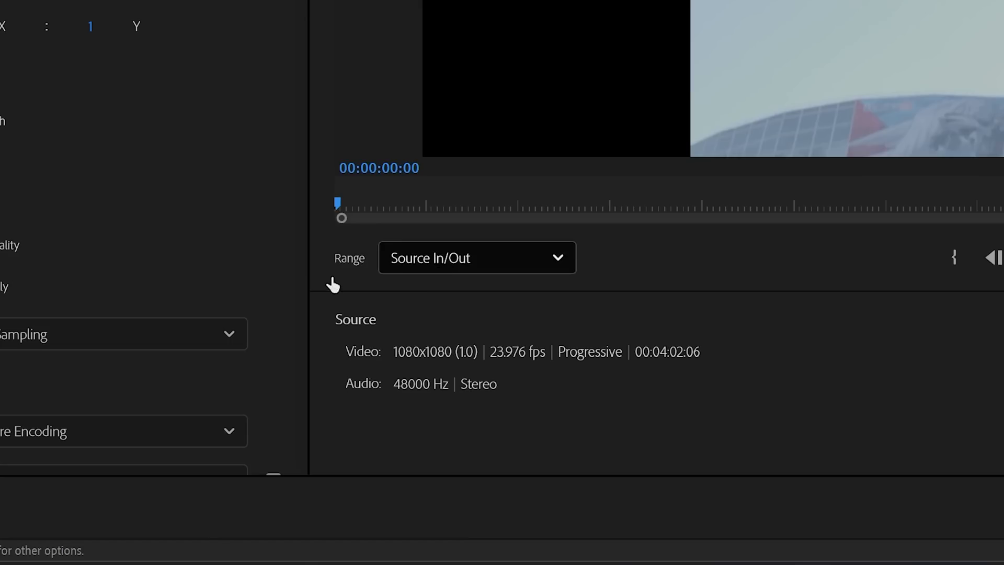
left_click(485, 270)
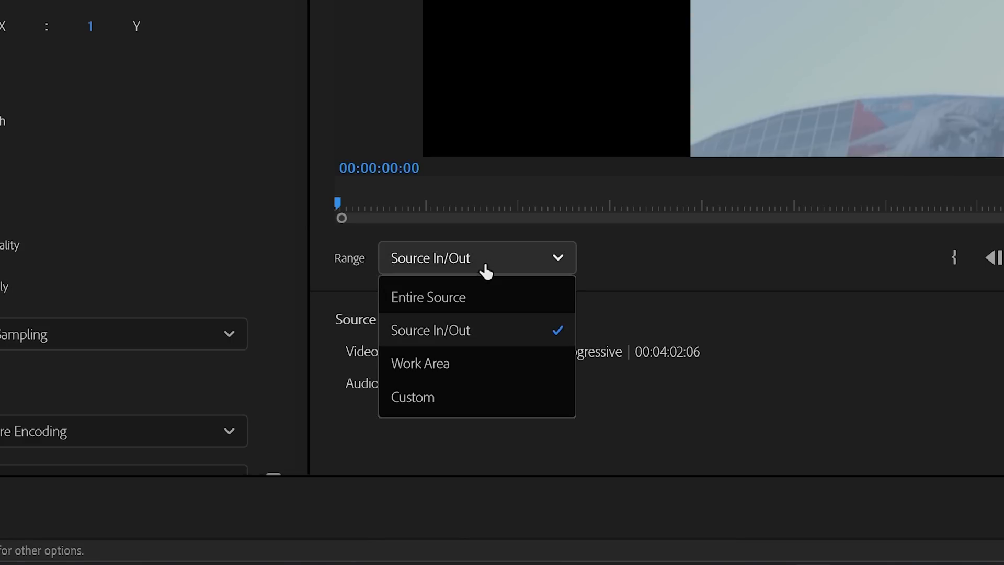
left_click(511, 336)
left_click(256, 81)
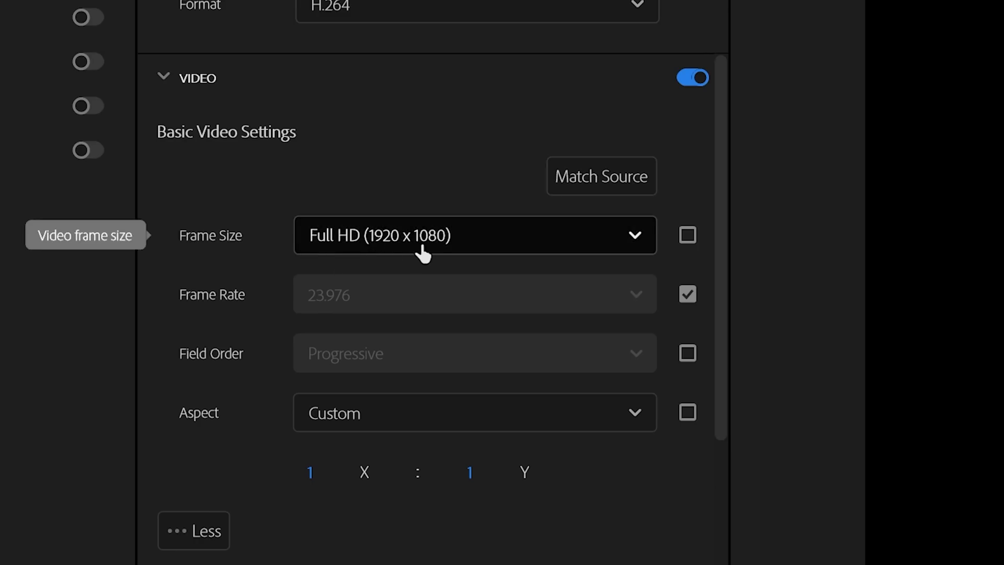
left_click(686, 238)
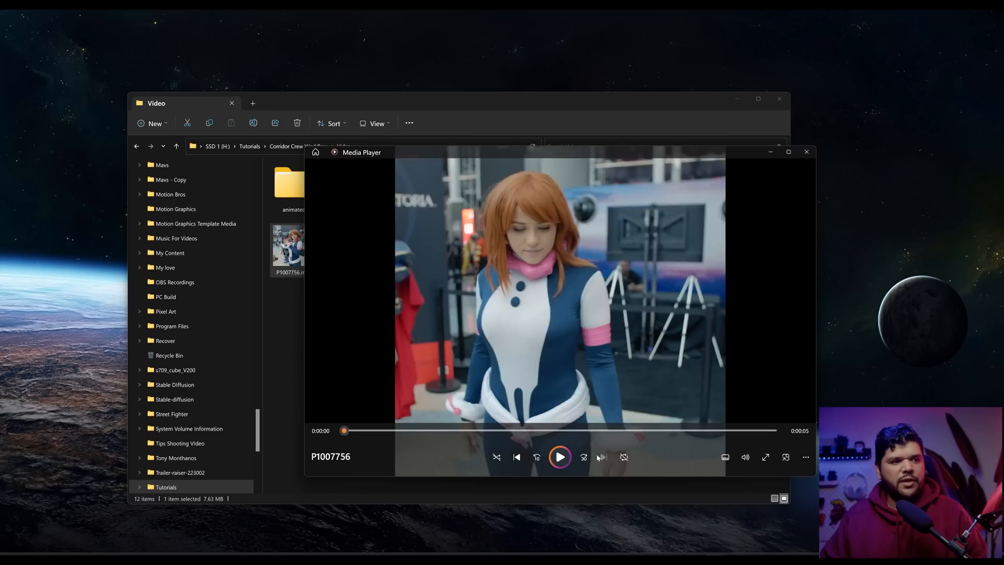
Step: Play the exported P1007756 clip in Media Player
left_click(569, 460)
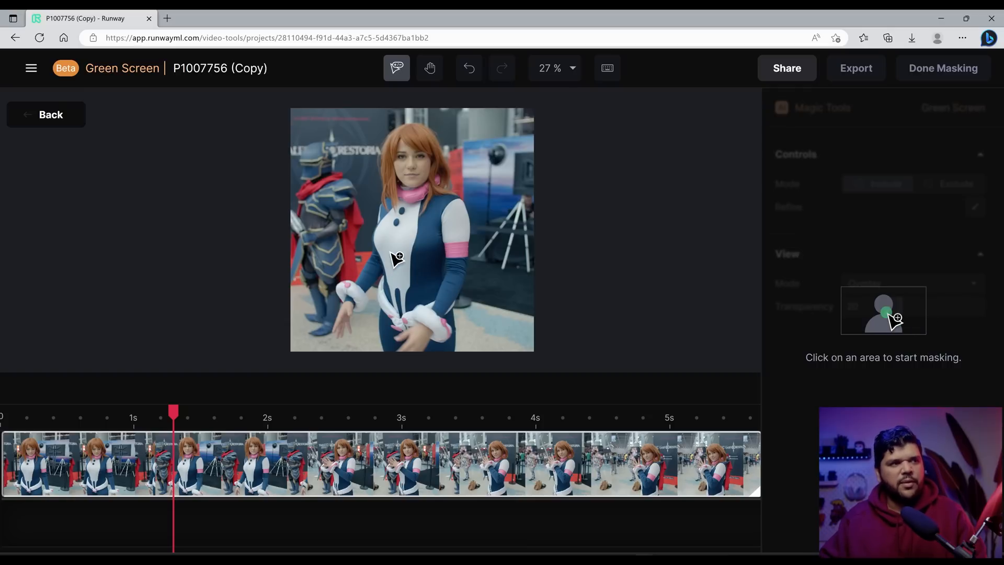
Step: Mask the woman's whole figure, from face to legs, in Runway's Green Screen project P1007756 (Copy)
left_click(402, 240)
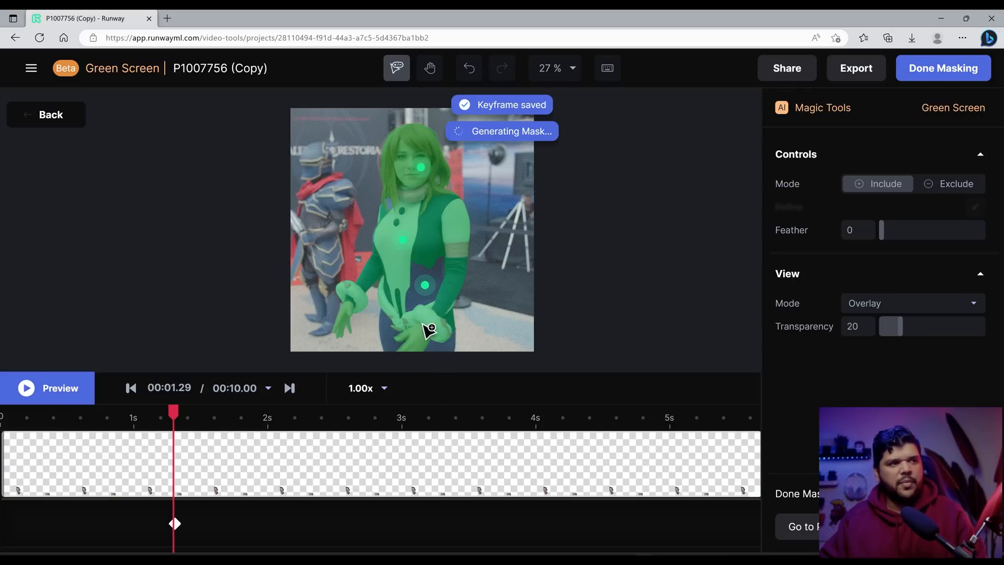
left_click(384, 329)
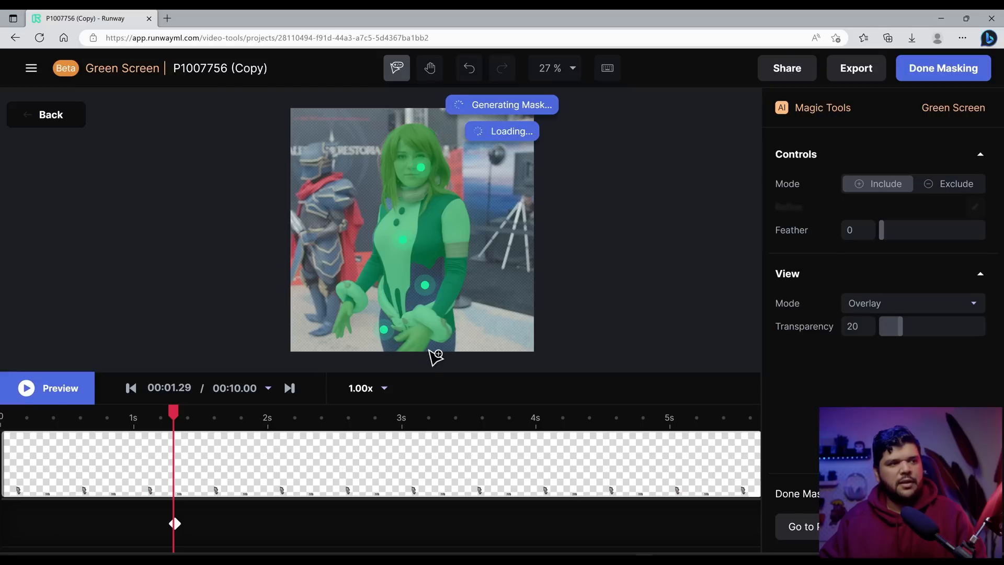
left_click(437, 345)
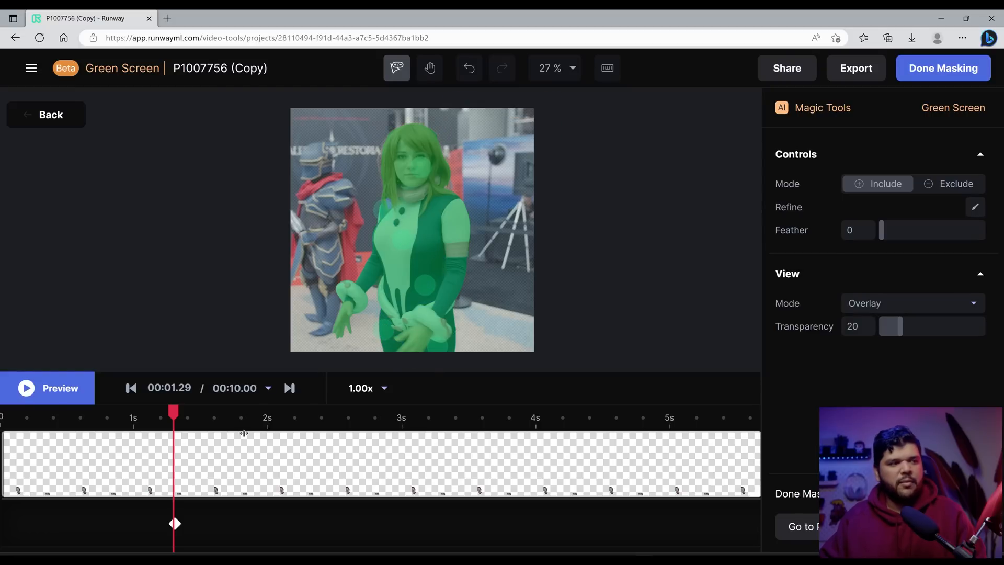
Step: Set the mask view mode to Preview and scrub the timeline to check the cutout
left_click(919, 305)
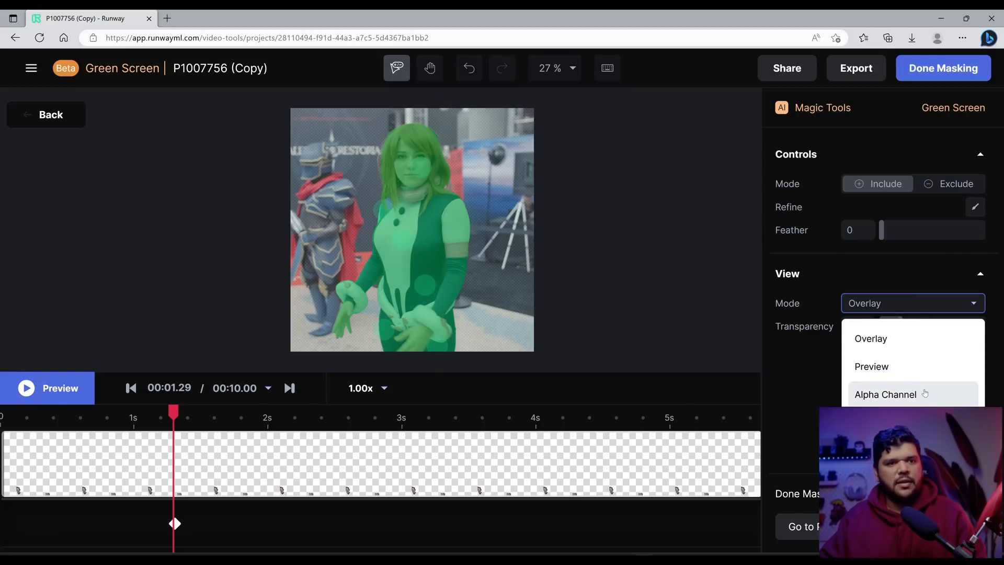
left_click(924, 368)
mouse_move(175, 414)
left_mouse_down()
mouse_move(196, 416)
mouse_move(176, 425)
left_mouse_up()
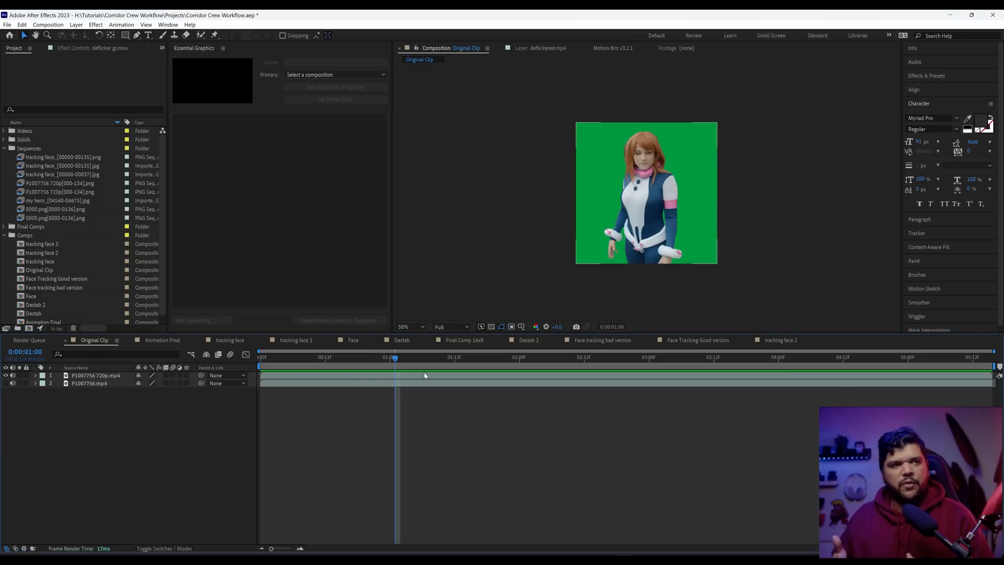
key("Home")
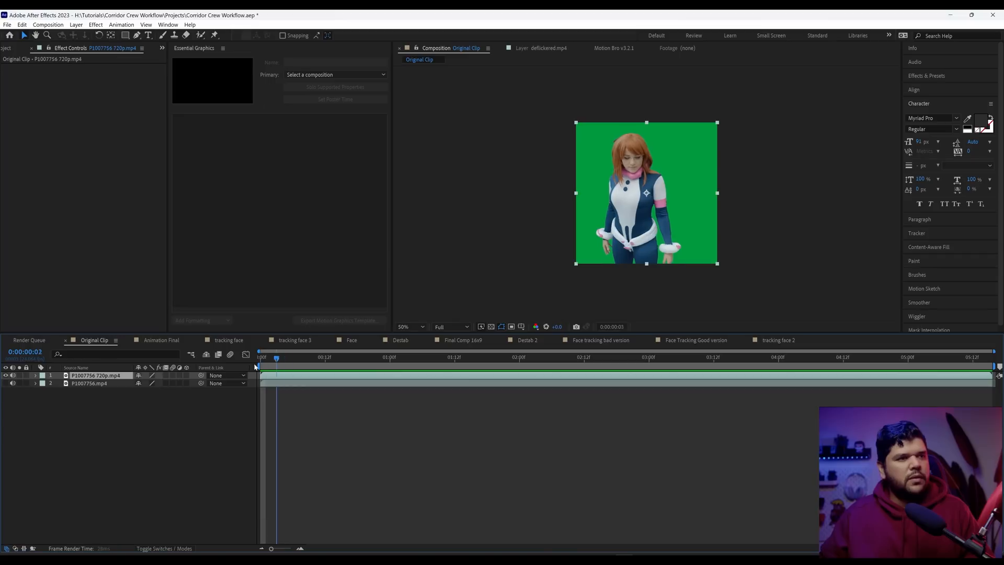
left_click_drag(276, 358, 239, 369)
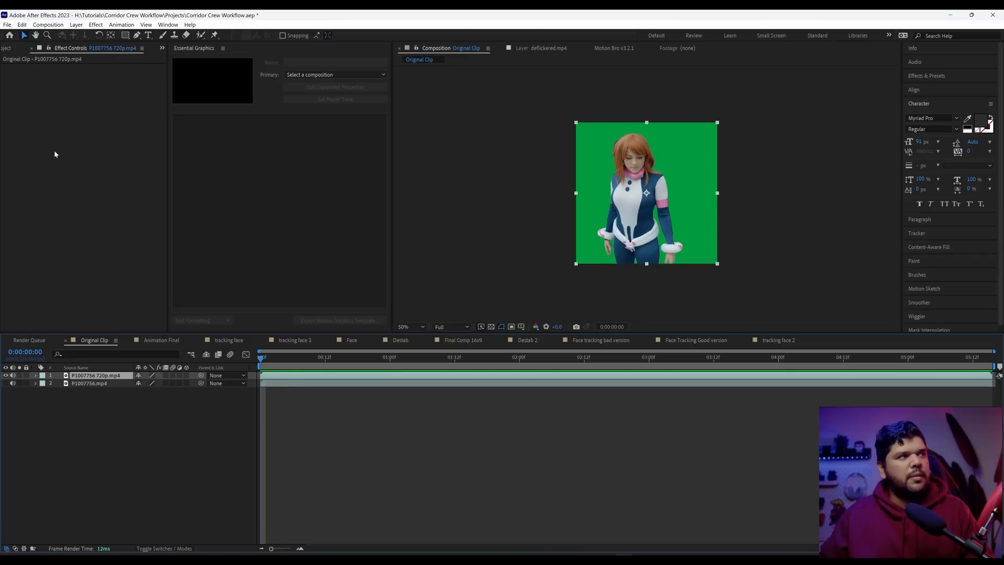
key("ctrl+space")
type("moch")
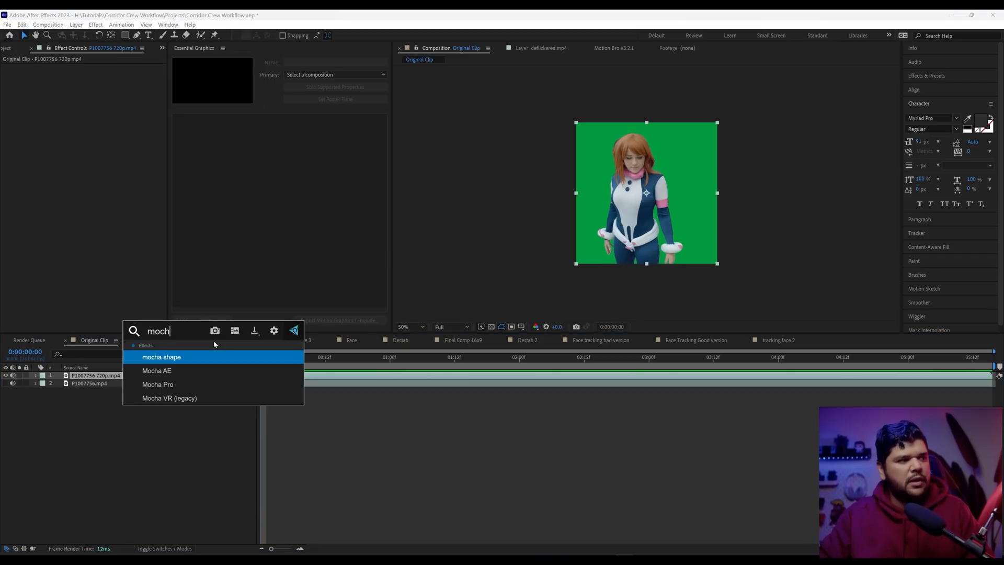
key("Down")
key("Return")
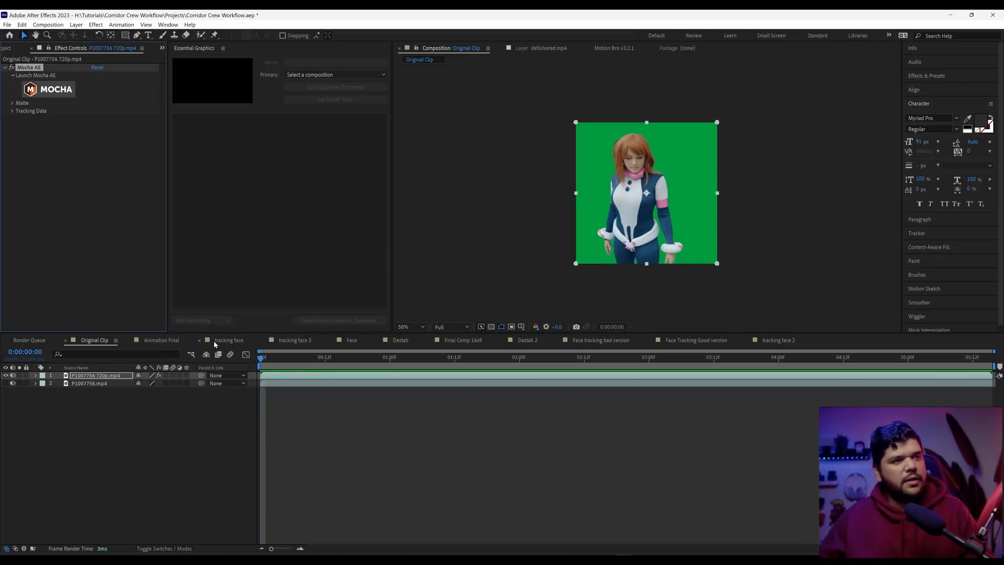
left_click(49, 89)
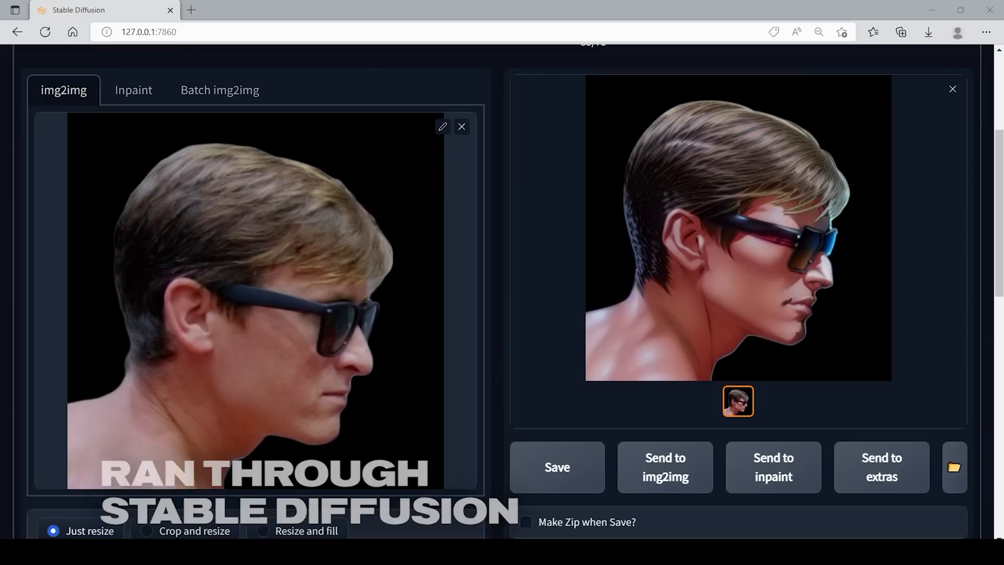
left_click(846, 246)
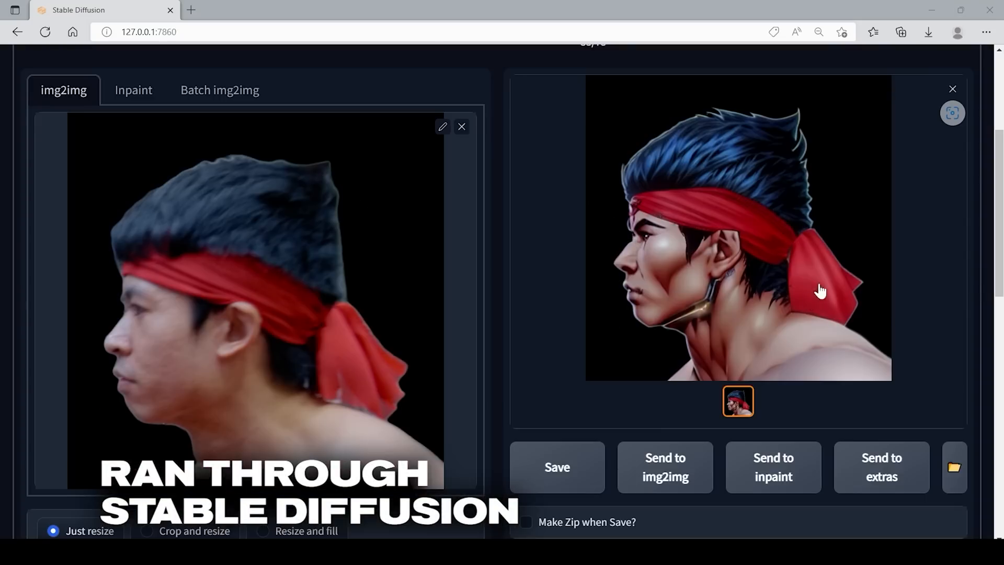
left_click(816, 287)
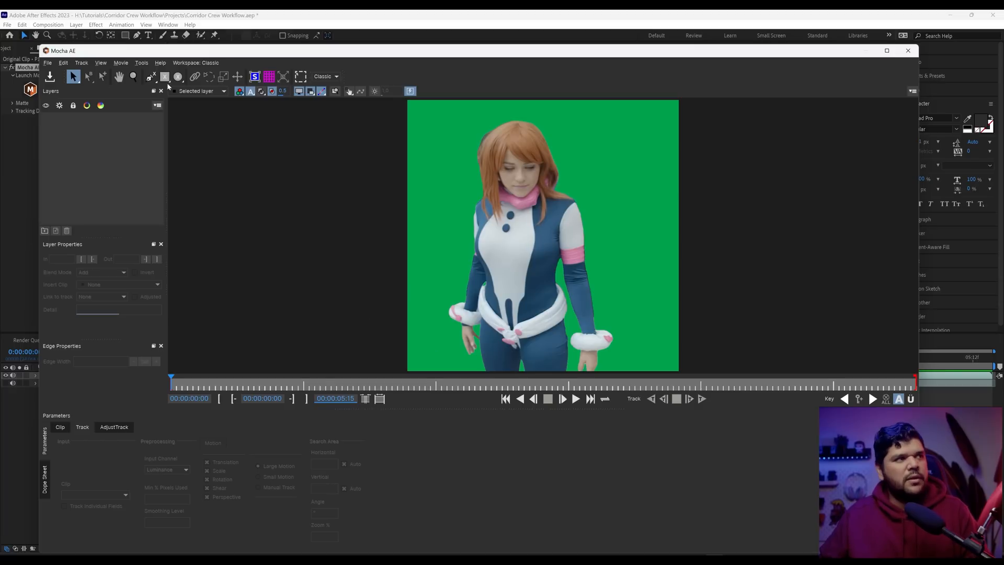
Step: Draw a closed X-spline around the woman's face on the first frame, following the hairline, cheeks and chin
left_click(150, 79)
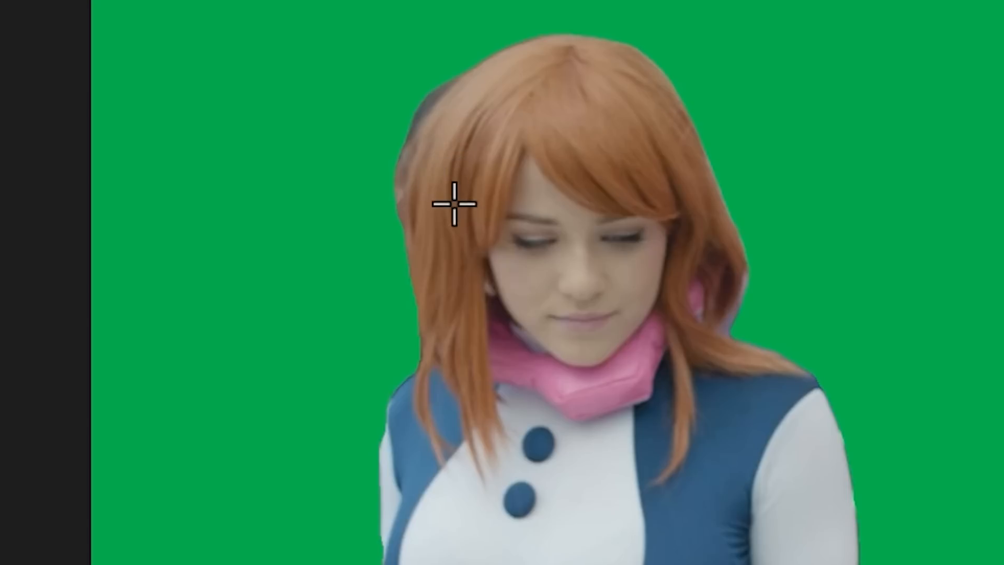
mouse_move(455, 203)
left_mouse_down()
mouse_move(495, 361)
mouse_move(593, 365)
mouse_move(606, 355)
left_mouse_up()
left_click(603, 382)
left_click(656, 293)
left_click(681, 206)
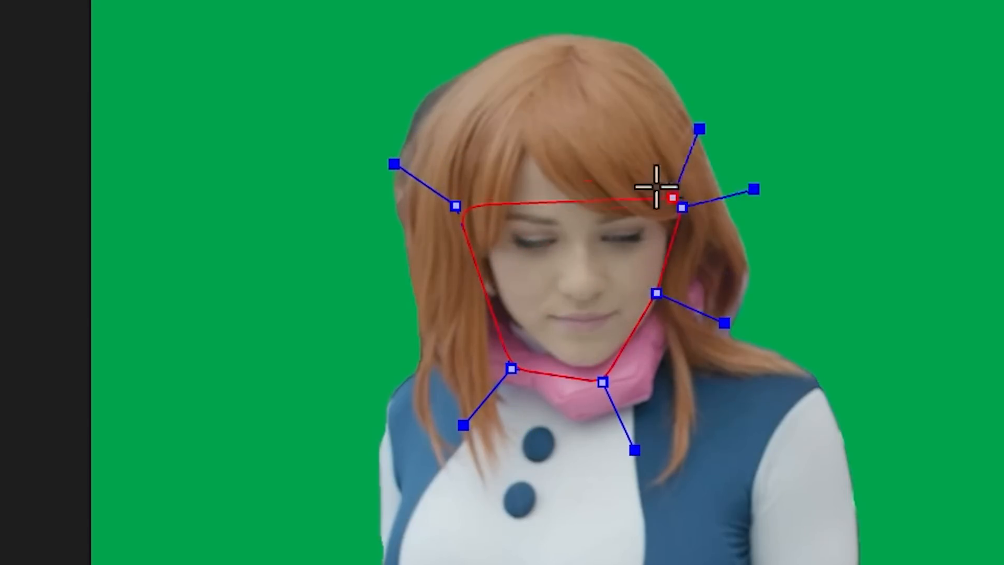
left_click(579, 161)
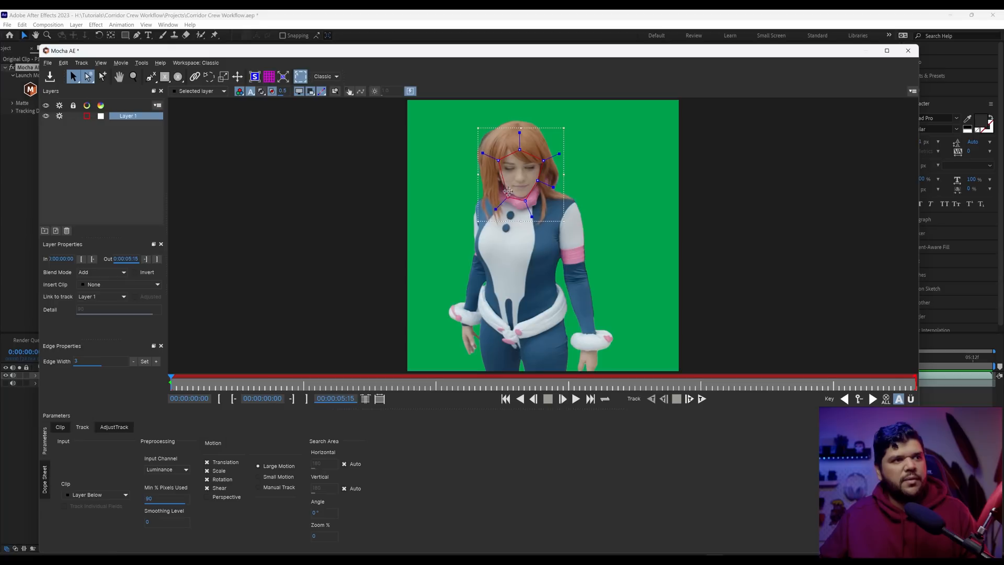
left_click_drag(508, 191, 523, 198)
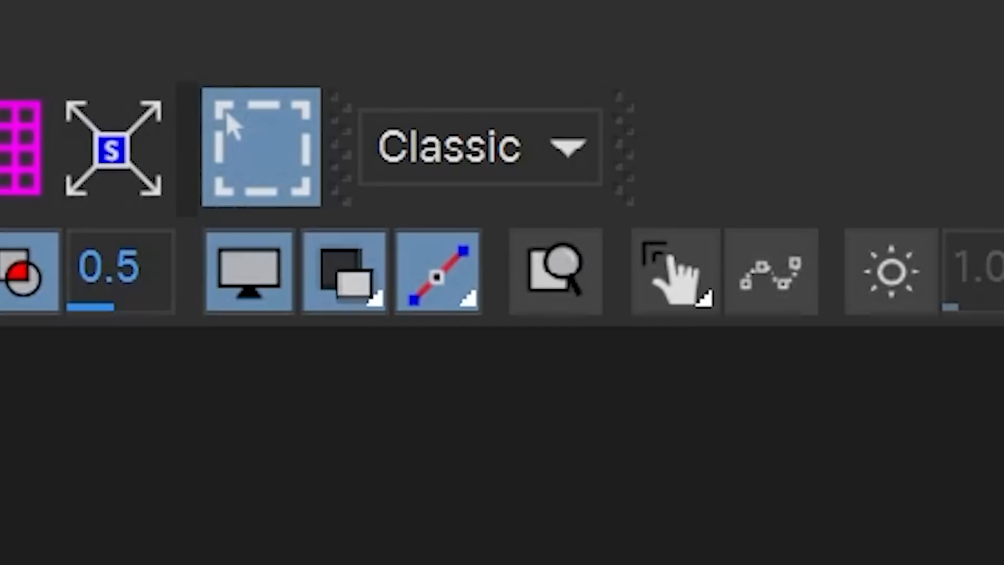
Step: Exclude Shear from Layer 1's tracked motion and track the face forward through the clip
left_click(334, 77)
left_click(556, 289)
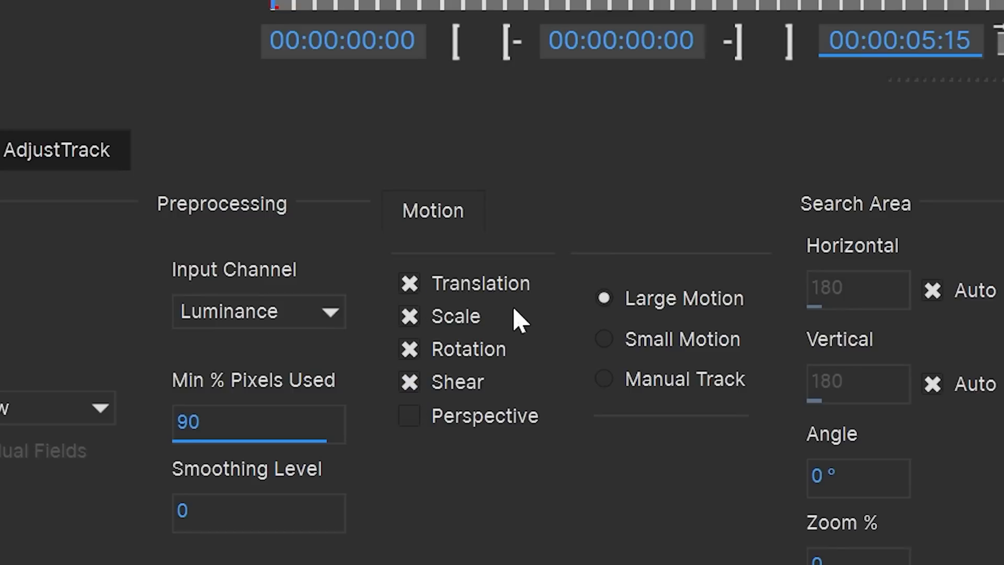
left_click(411, 381)
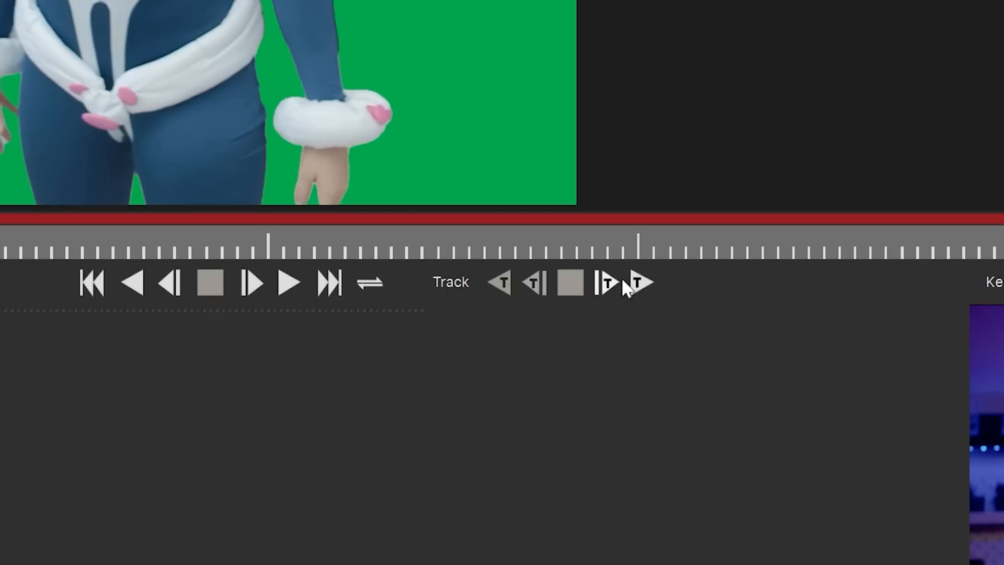
left_click(637, 292)
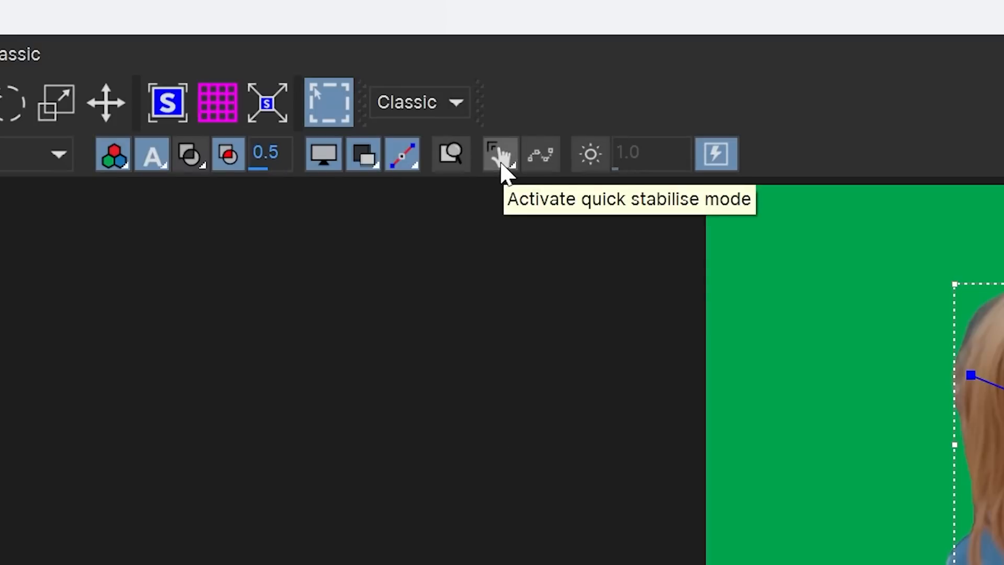
Step: Play the track in quick stabilise mode to check it, save the Mocha project and return to After Effects
left_click(499, 166)
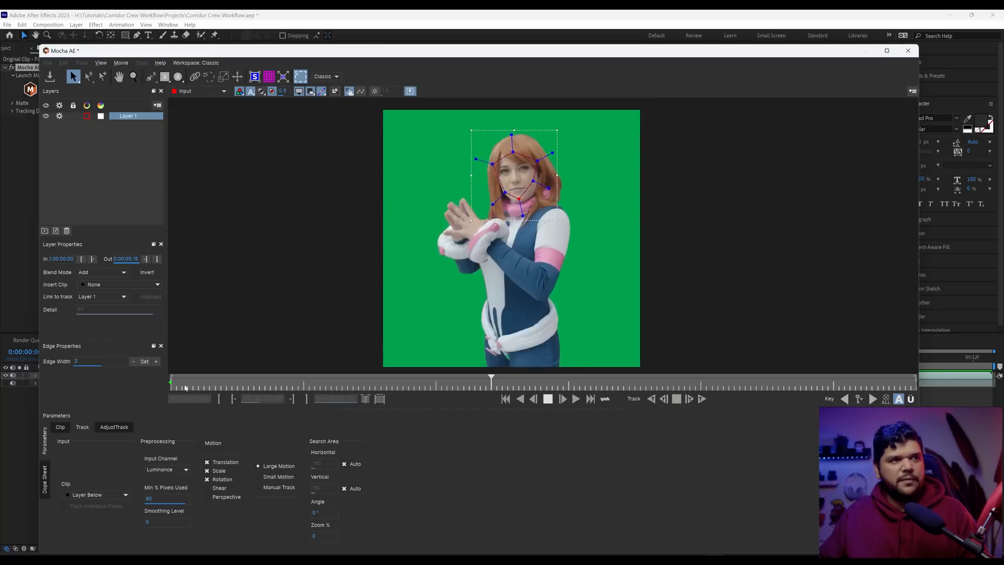
key("space")
key("ctrl+s")
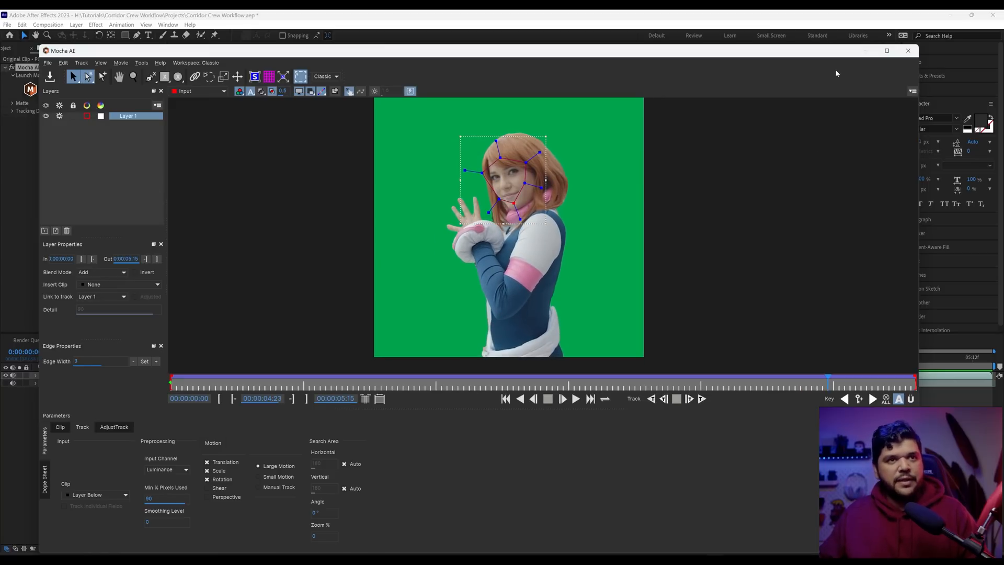
left_click(908, 51)
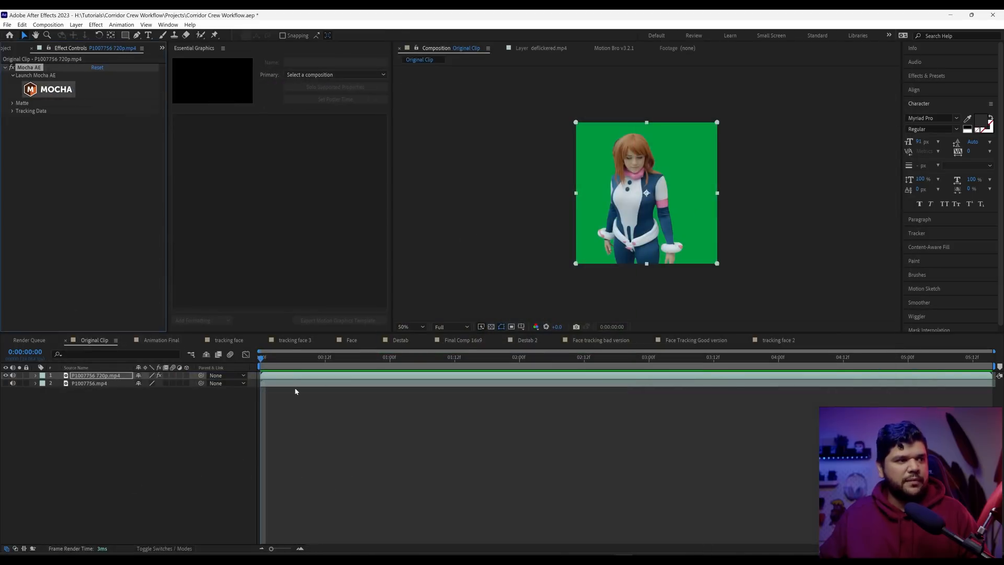
Step: Create the Mocha AE track data from Layer 1
left_click(12, 111)
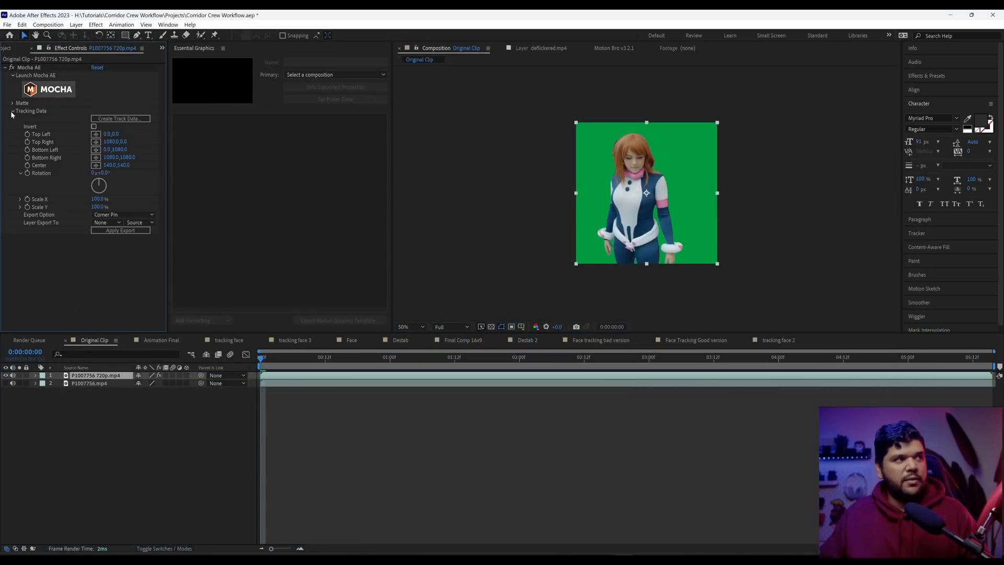
left_click(113, 119)
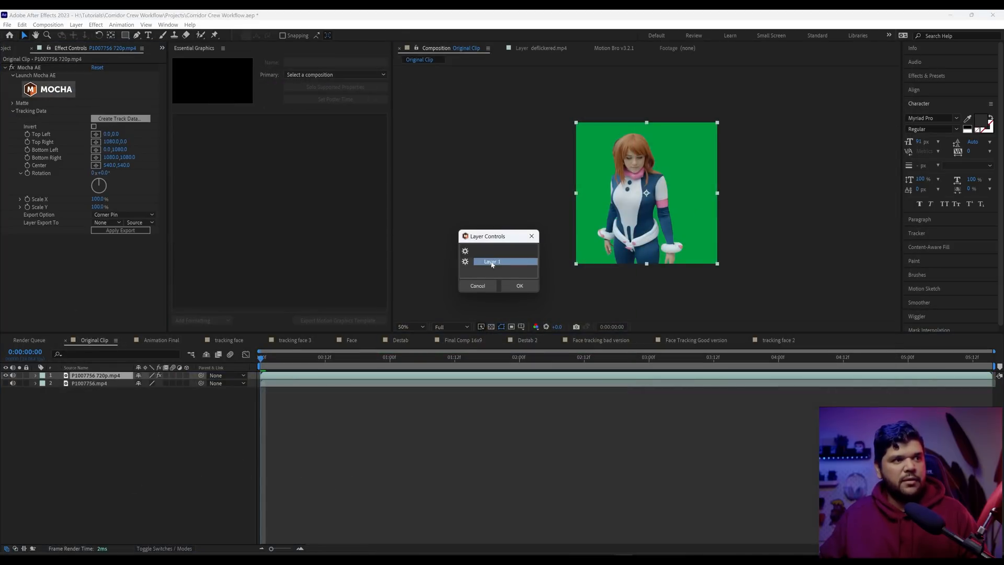
left_click(519, 287)
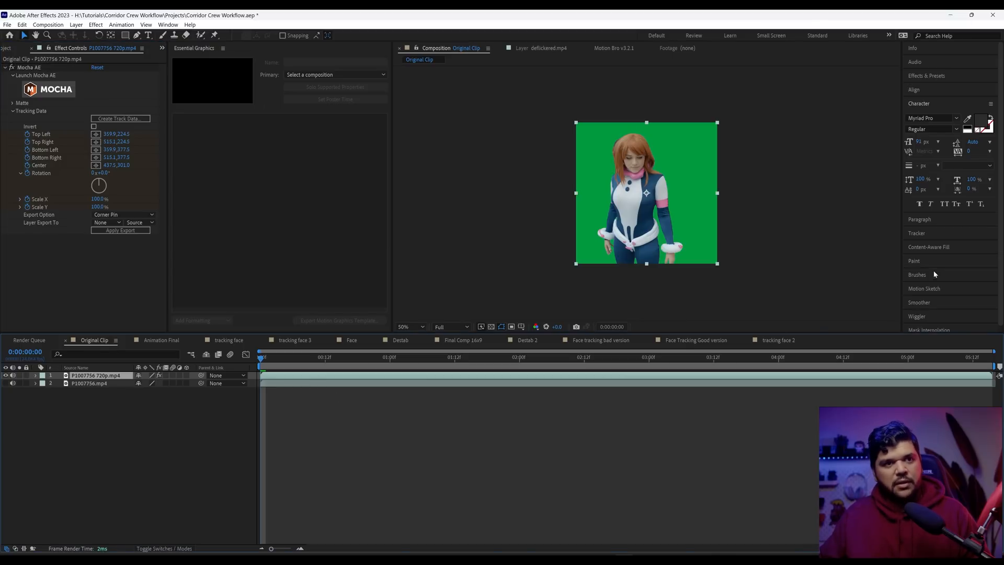
left_click(923, 76)
key("ctrl+space")
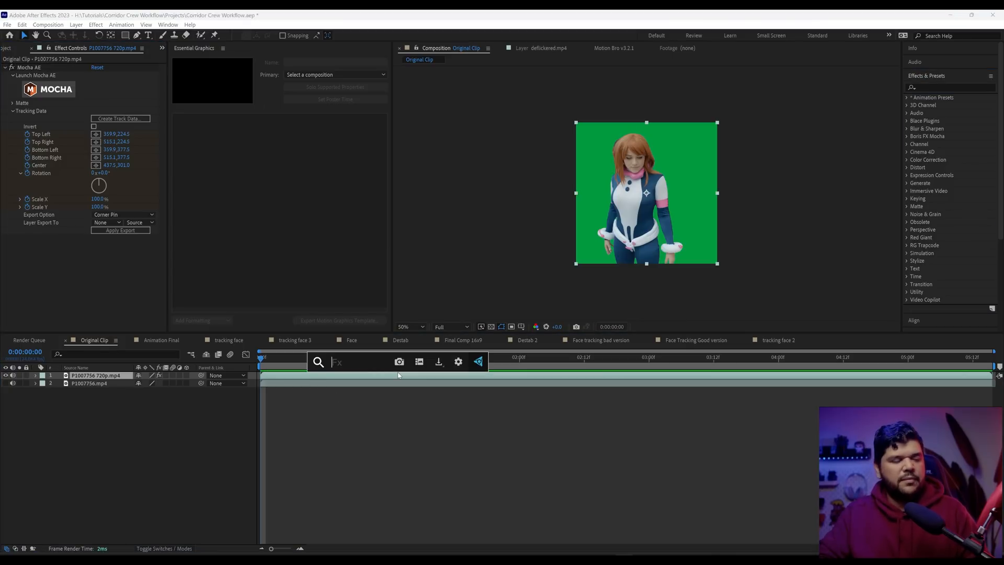
type("cc po")
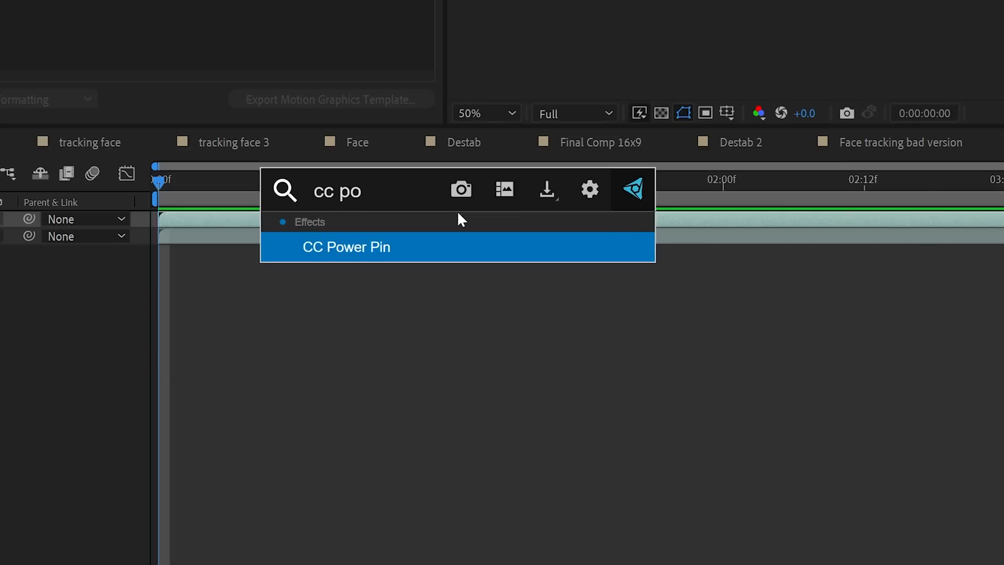
key("Return")
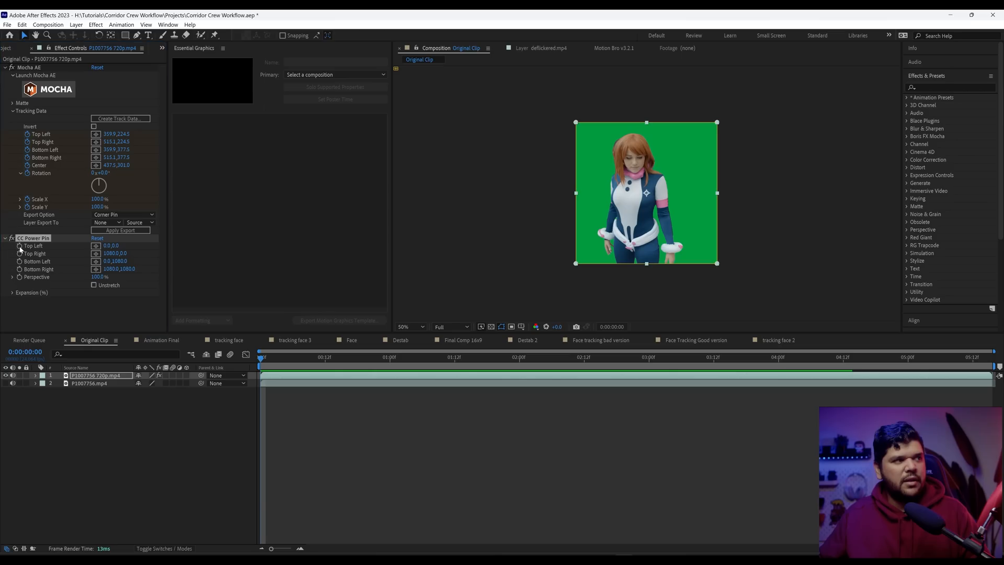
Step: Link CC Power Pin's Top Left and Top Right to the matching Mocha AE tracking points with expressions
left_click(262, 205, "alt")
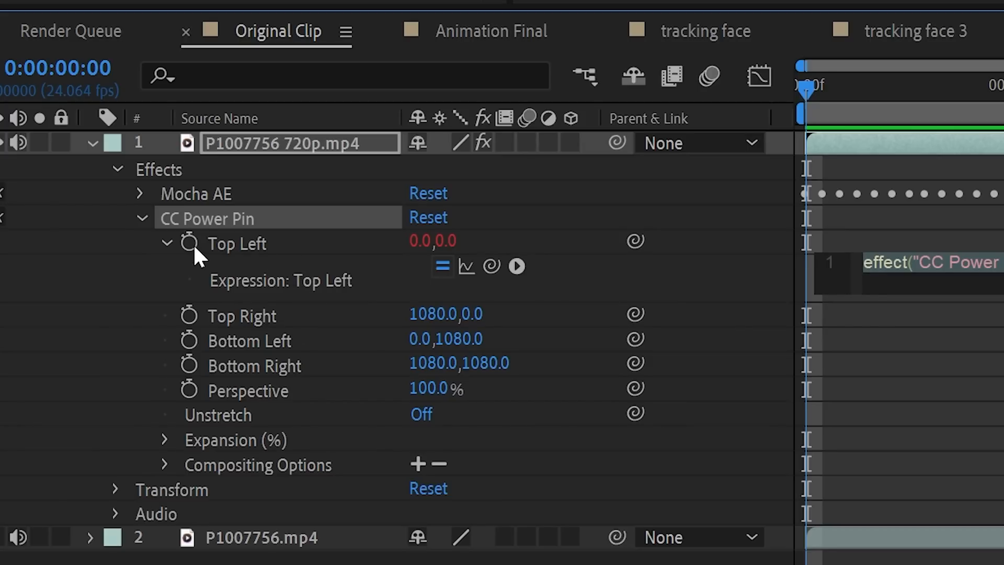
left_click_drag(491, 265, 35, 136)
left_click_drag(335, 171, 340, 176)
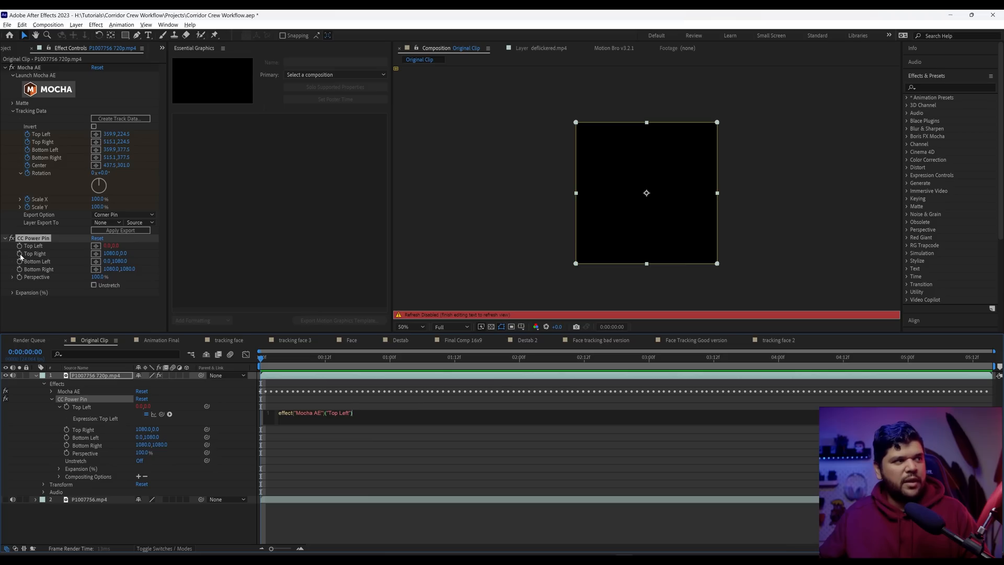
left_click(20, 254, "alt")
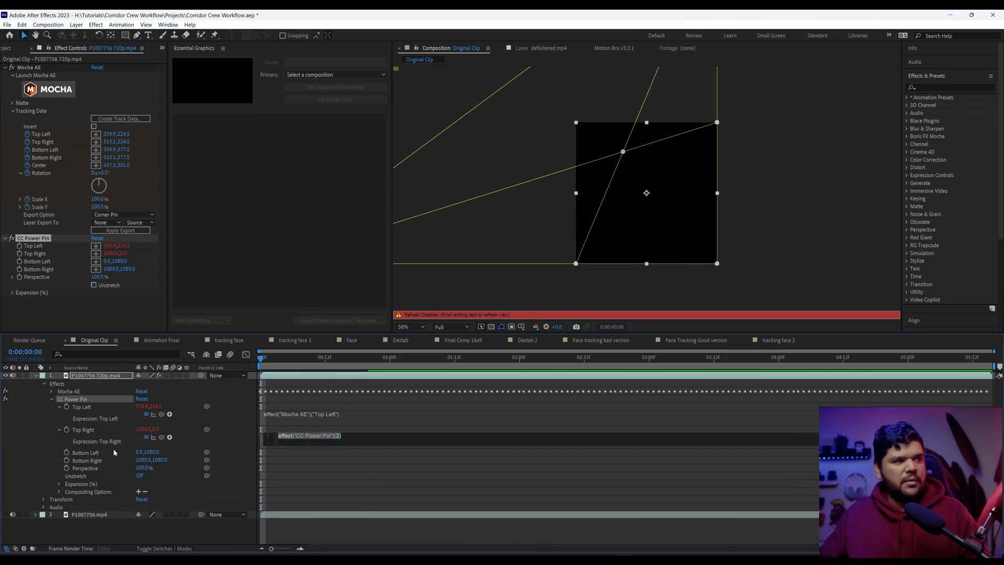
left_click_drag(159, 437, 41, 142)
Step: Link CC Power Pin's Bottom Left and Bottom Right to the matching Mocha AE tracking points with expressions
left_click(20, 261, "alt")
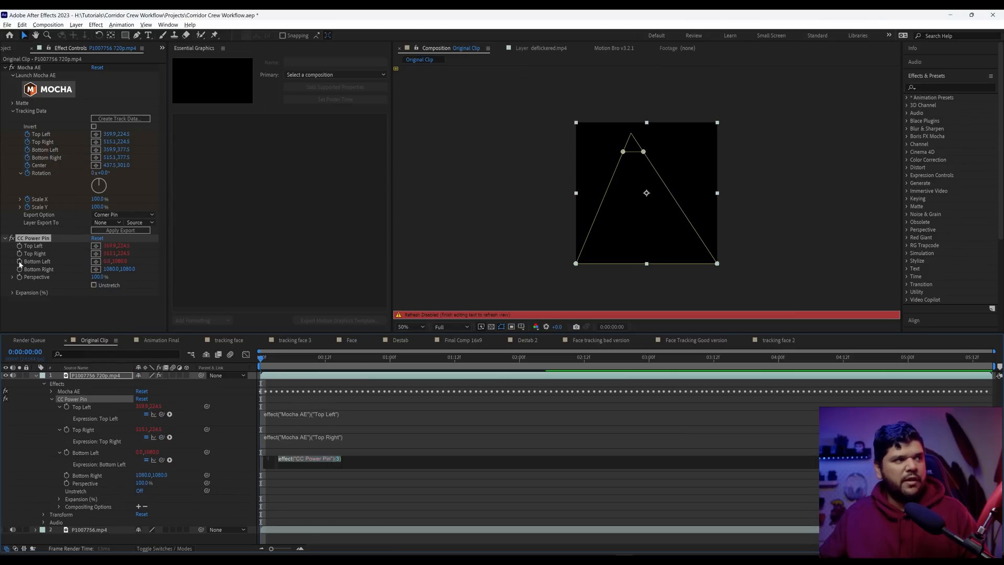
left_click_drag(162, 460, 50, 151)
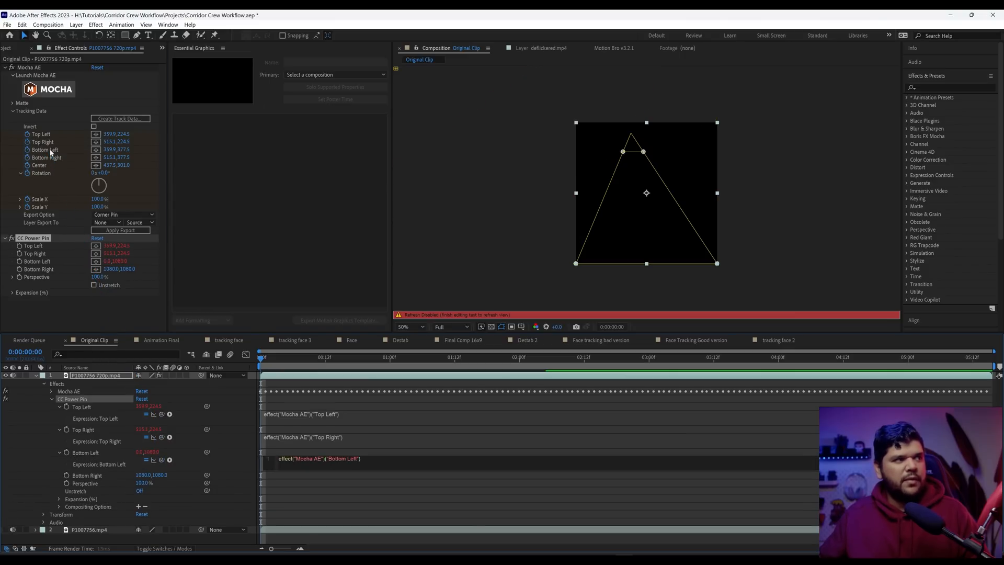
left_click(20, 269, "alt")
left_click_drag(162, 482, 53, 160)
left_click(134, 171)
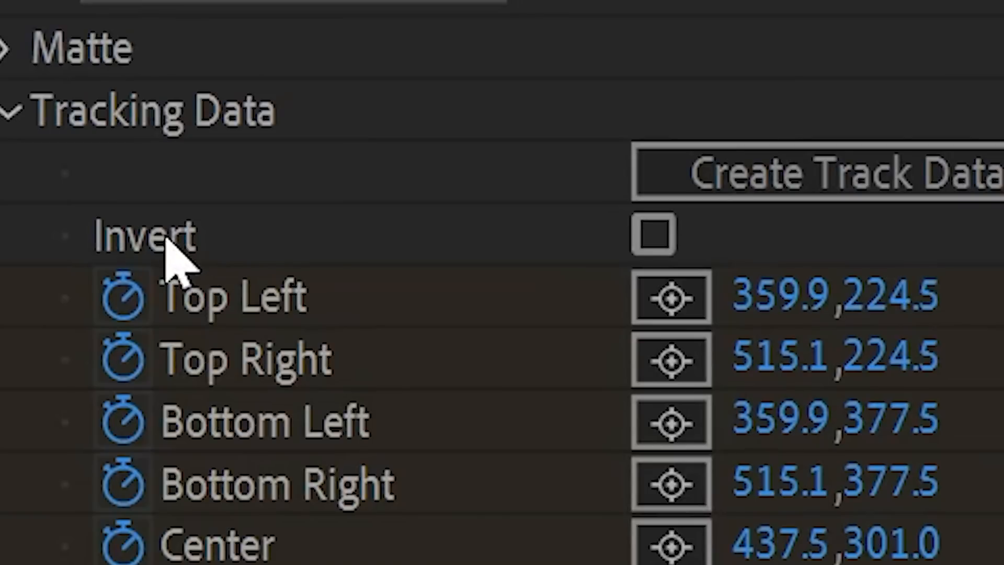
Step: Invert the Mocha AE tracking data and play the composition to check the face stabilisation
left_click(658, 233)
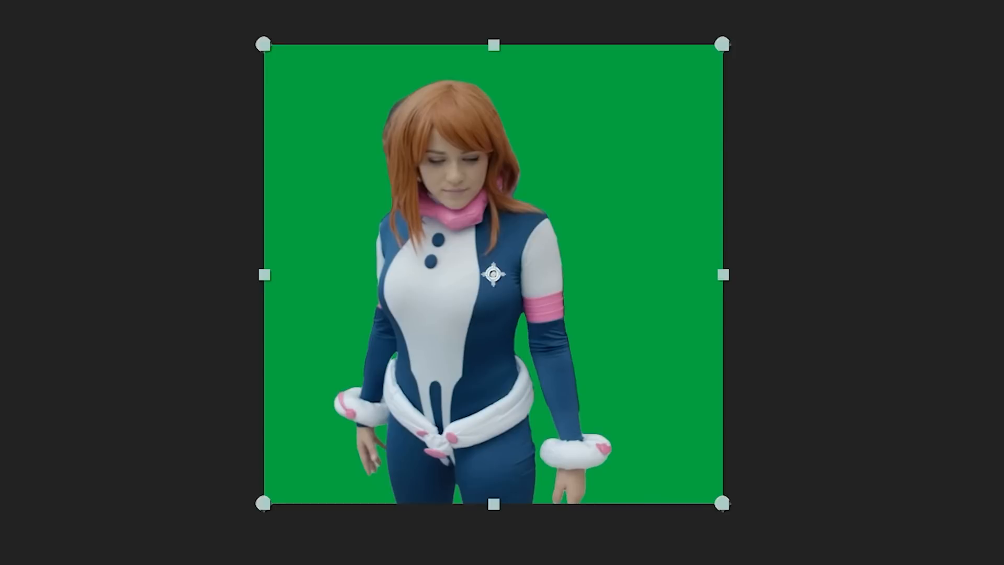
key("space")
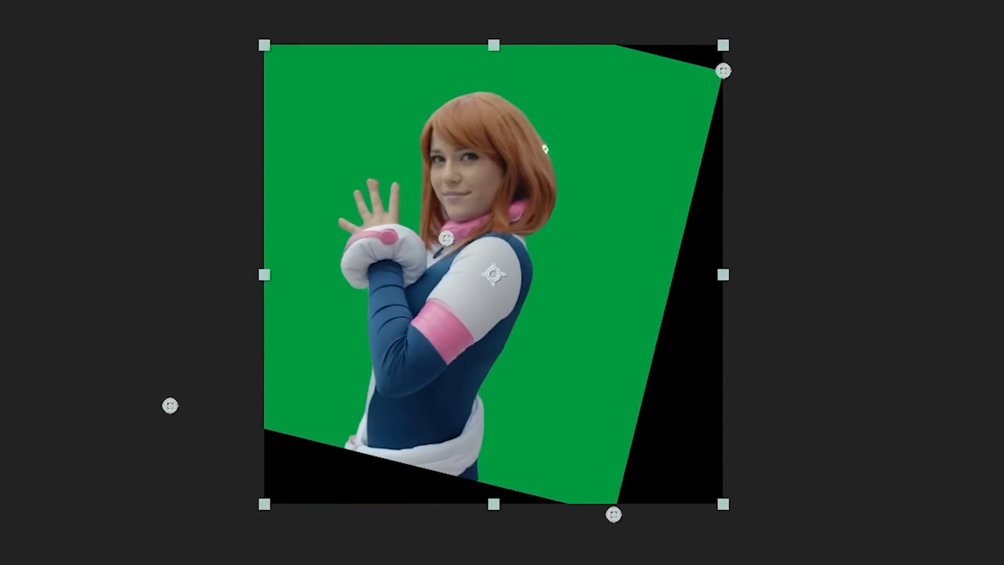
key("space")
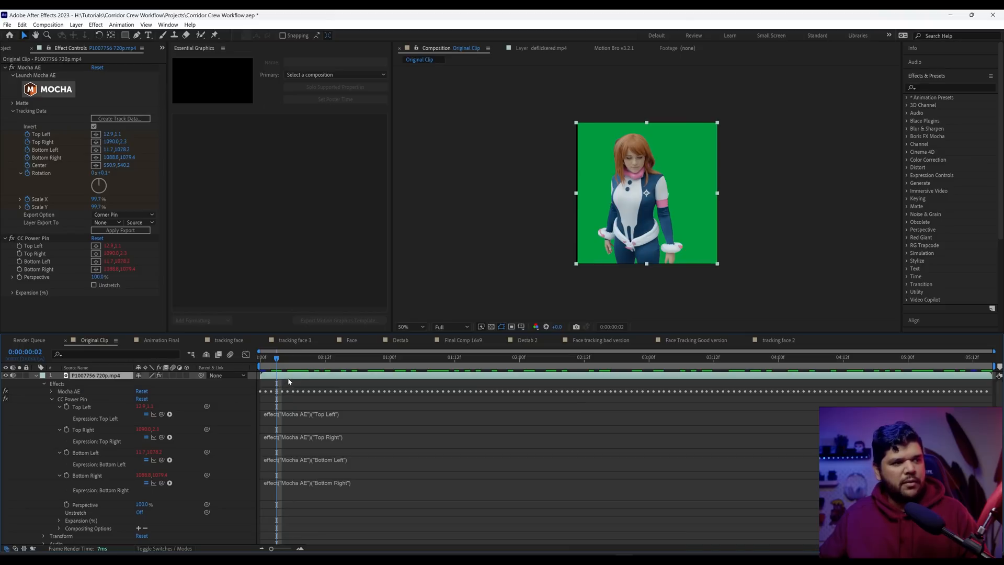
key("s")
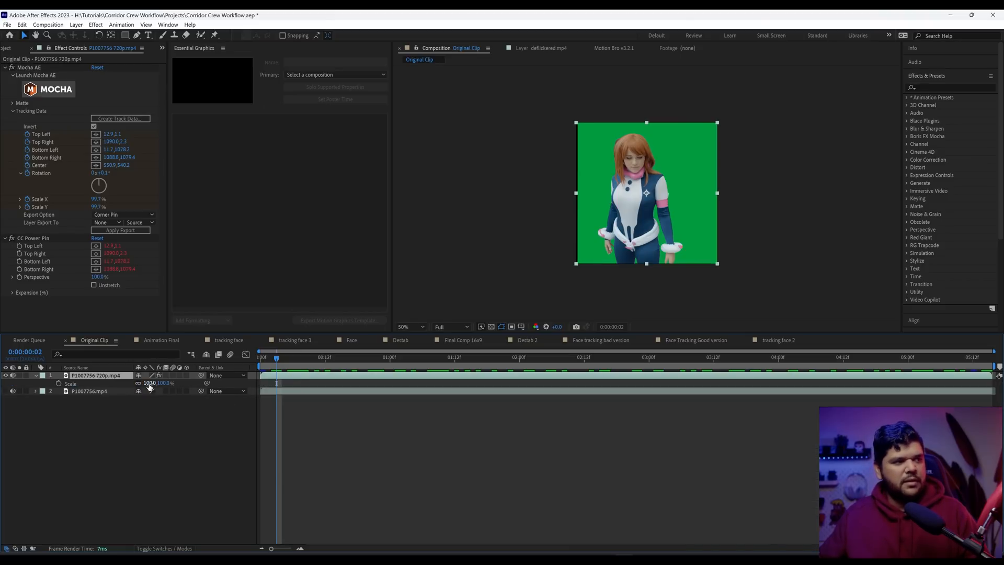
left_click_drag(150, 383, 210, 382)
left_click_drag(684, 185, 708, 261)
key("space")
left_click_drag(795, 377, 193, 370)
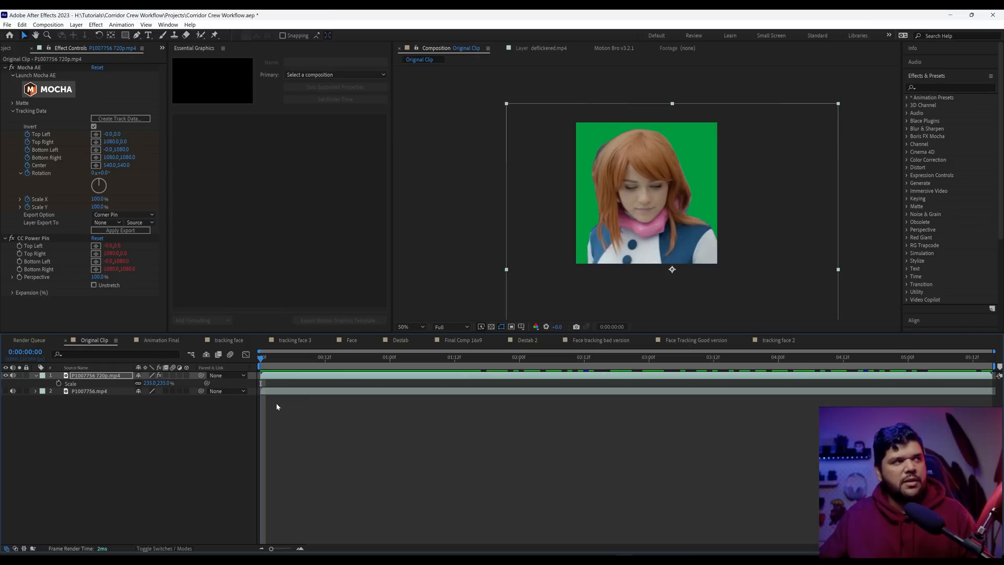
Step: Add the Original Clip composition to the render queue
left_click(7, 25)
mouse_move(63, 171)
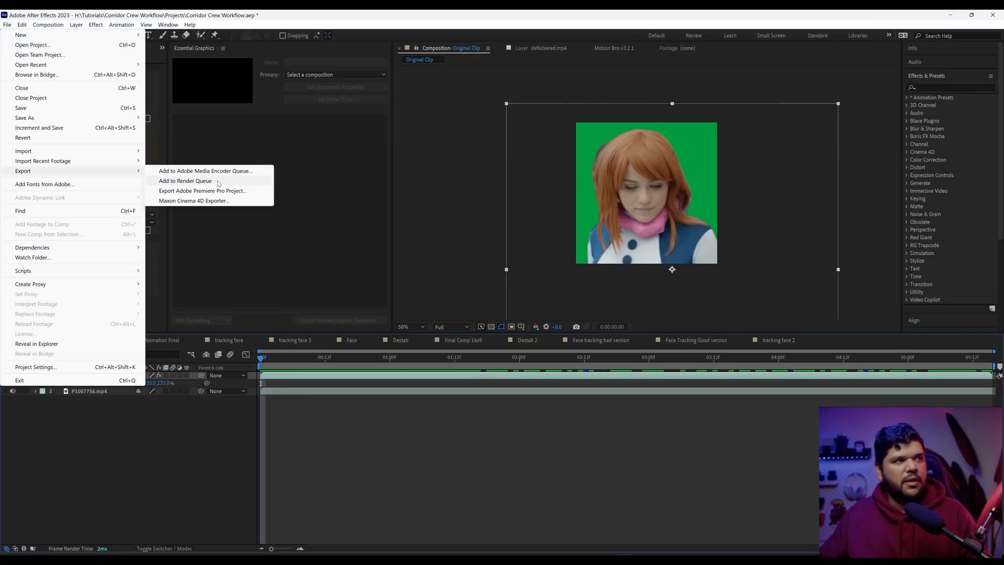
left_click(211, 182)
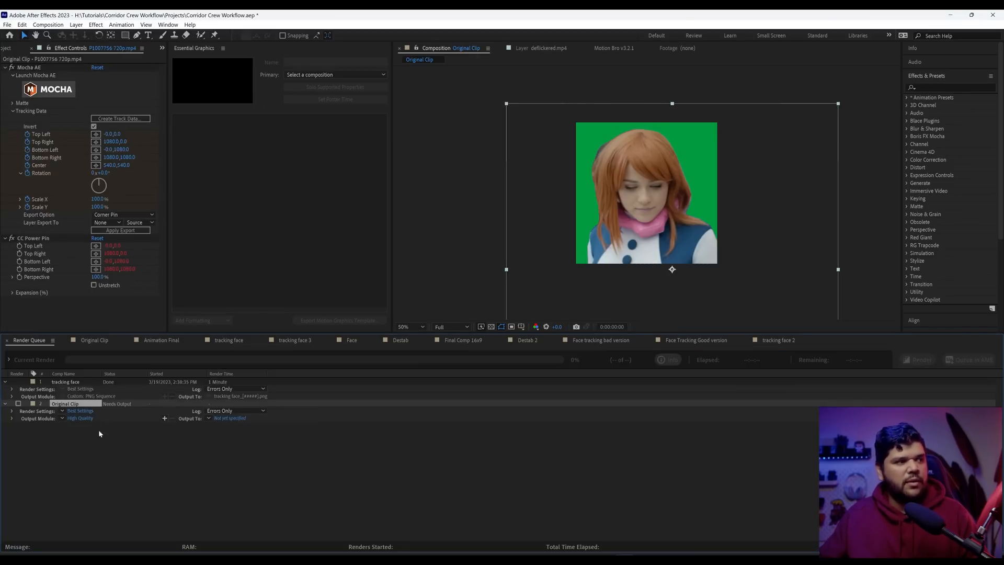
Step: Check the available output formats in the Output Module Settings of the Original Clip render item
left_click(84, 397)
left_click(475, 172)
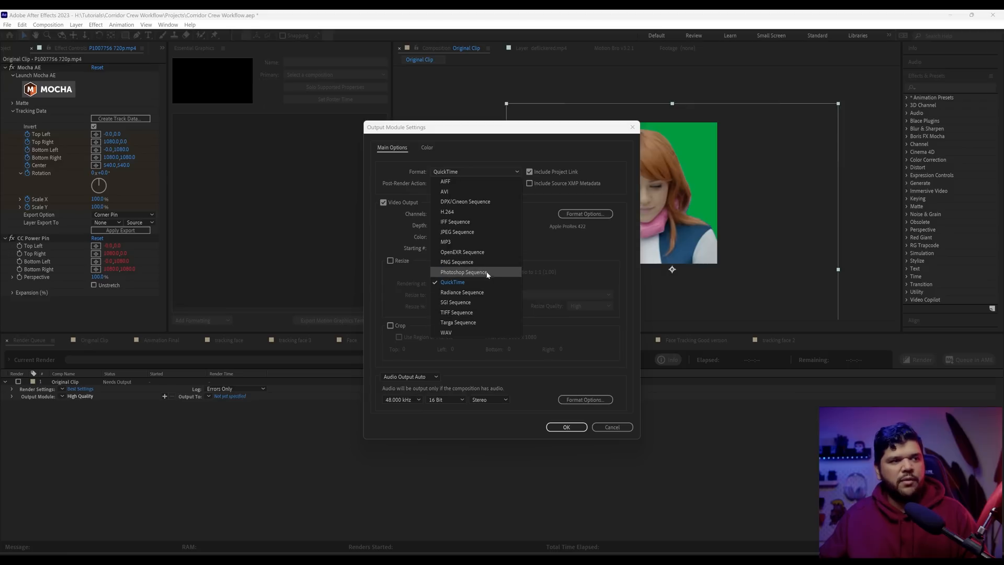
left_click(612, 427)
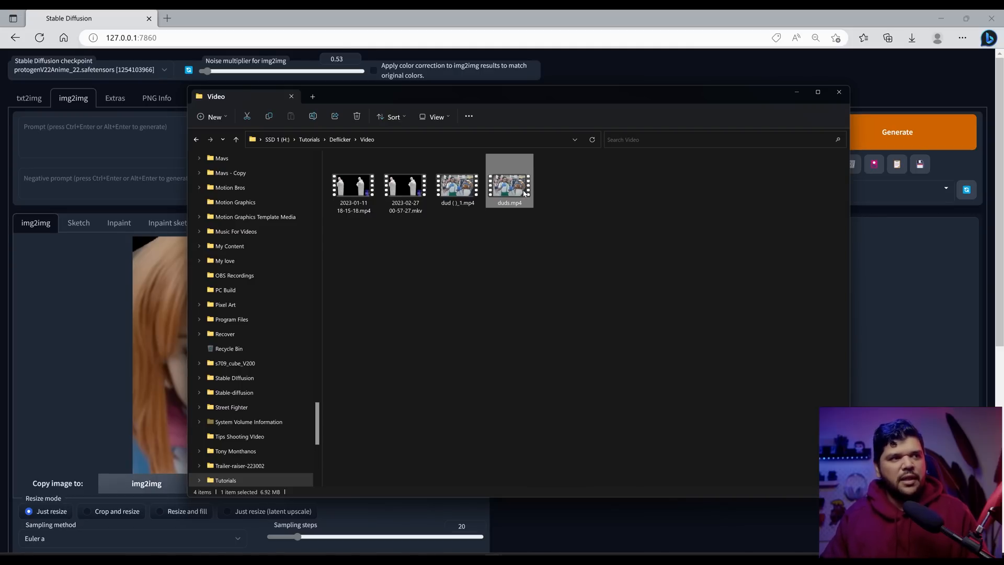
Step: In the Deflicker Video folder, play duds.mp4 and dud ( )_1.mp4 in Media Player to compare the two animations
double_click(525, 193)
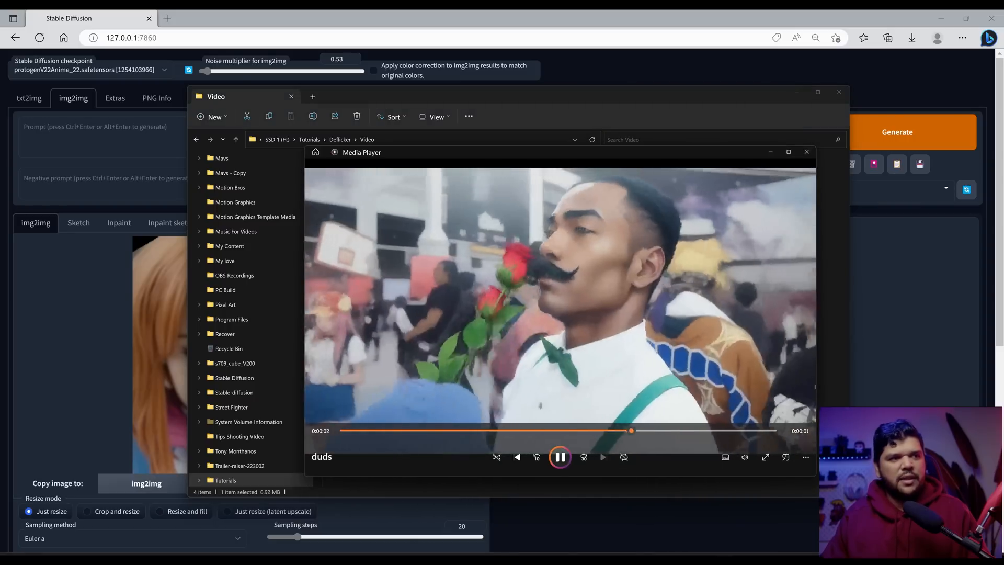
left_click(807, 152)
double_click(457, 180)
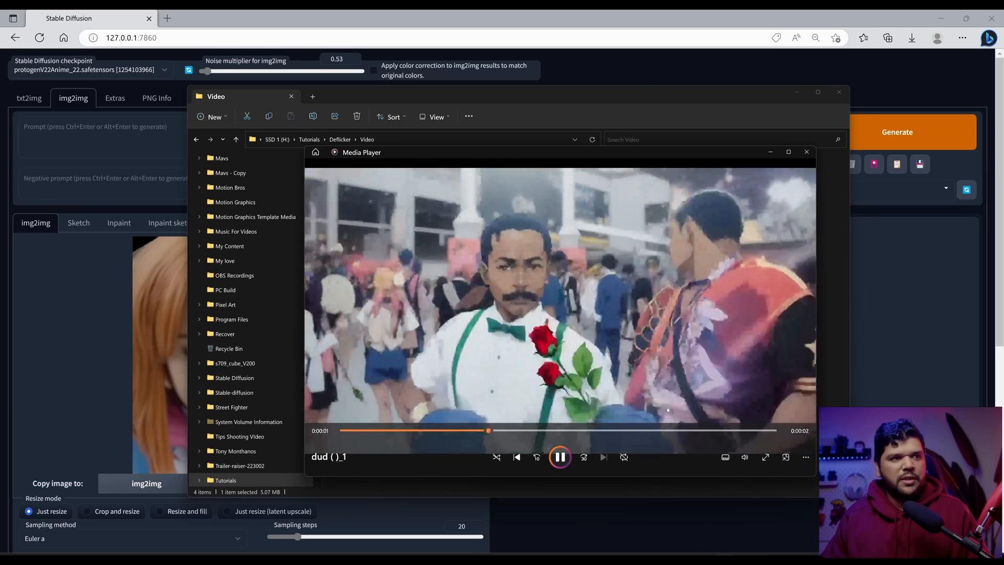
left_click(807, 151)
left_click(522, 194)
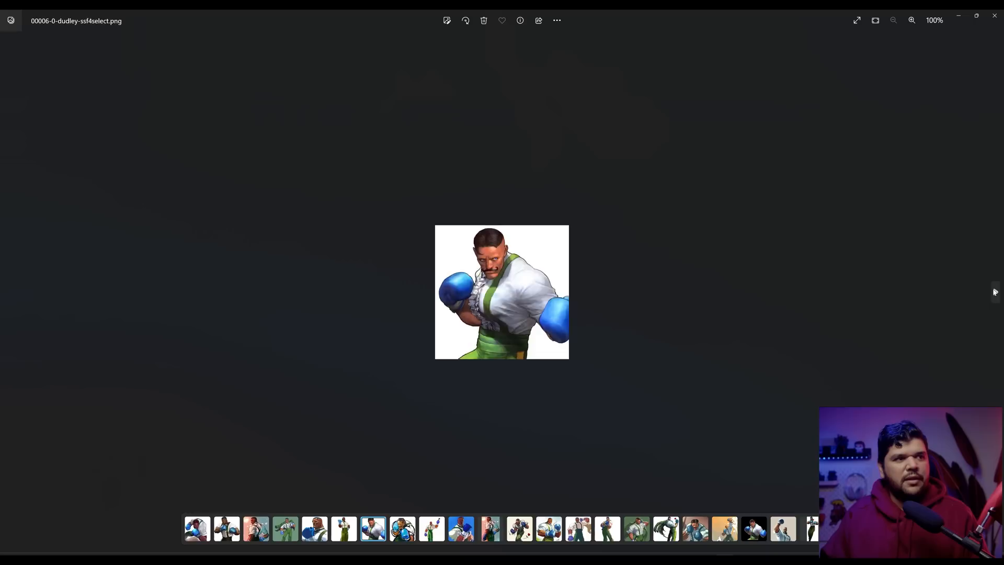
Step: Look back and forth through the collected Dudley reference pictures in the image viewer, comparing the different art styles and poses
left_click(995, 292)
left_click(996, 292)
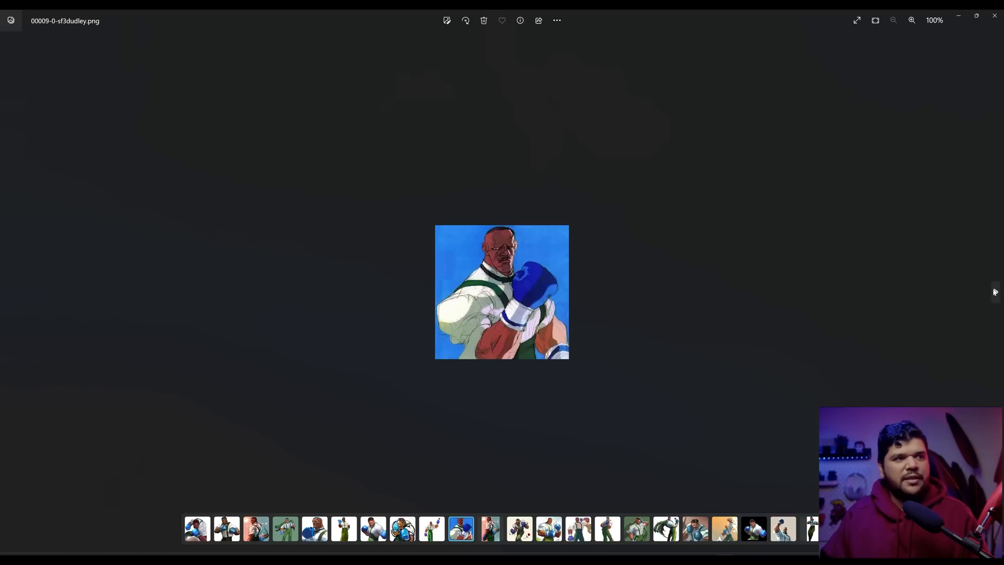
left_click(995, 292)
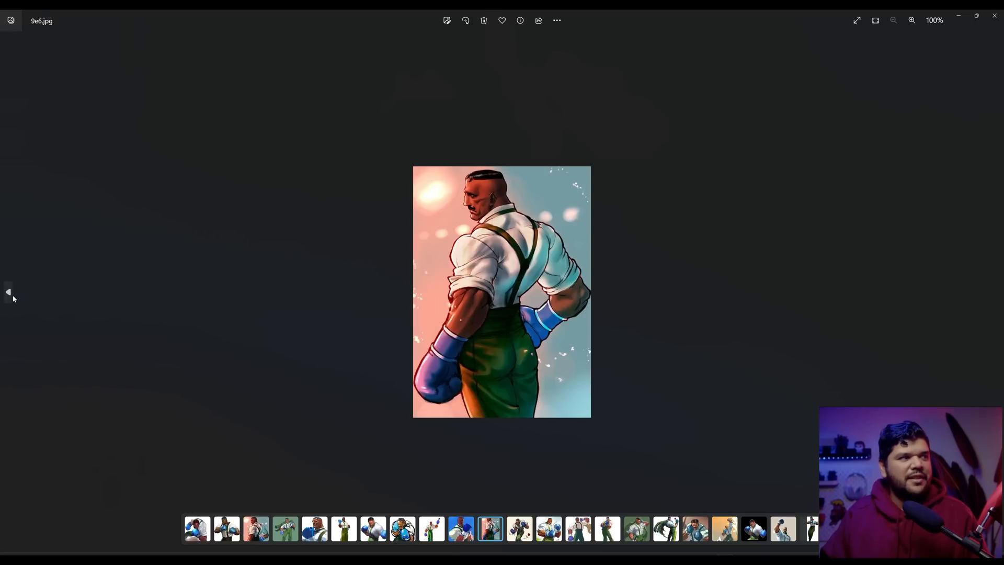
left_click(13, 298)
left_click(13, 298)
left_click(13, 298)
left_click(14, 298)
left_click(13, 298)
left_click(13, 298)
left_click(13, 298)
left_click(13, 298)
left_click(13, 298)
left_click(996, 292)
left_click(995, 292)
left_click(995, 292)
left_click(995, 292)
left_click(995, 292)
left_click(995, 292)
left_click(995, 292)
left_click(995, 291)
left_click(995, 291)
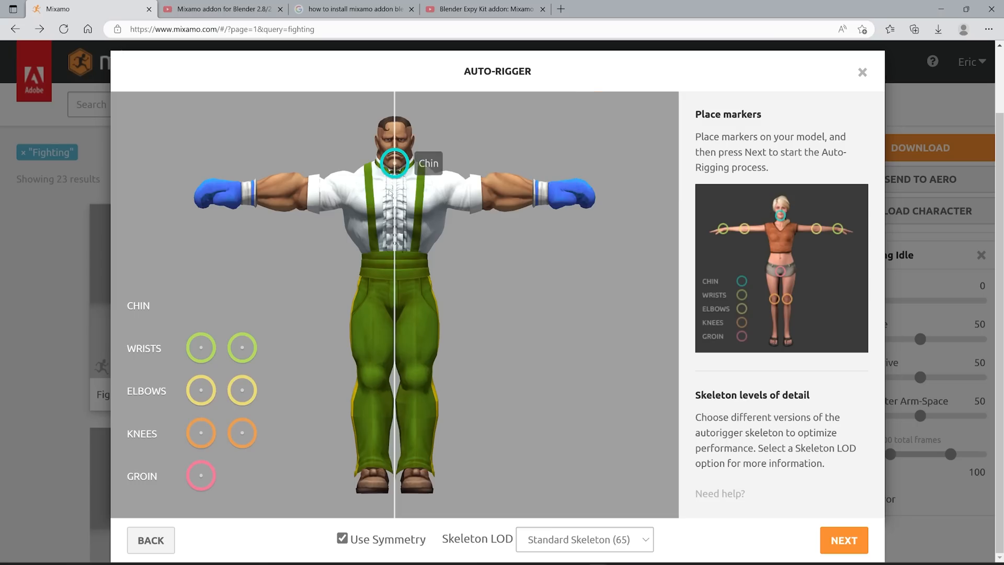
Step: Place the wrist markers at the character's glove cuffs in Mixamo's Auto-Rigger, with symmetry on
left_click_drag(242, 348, 245, 193)
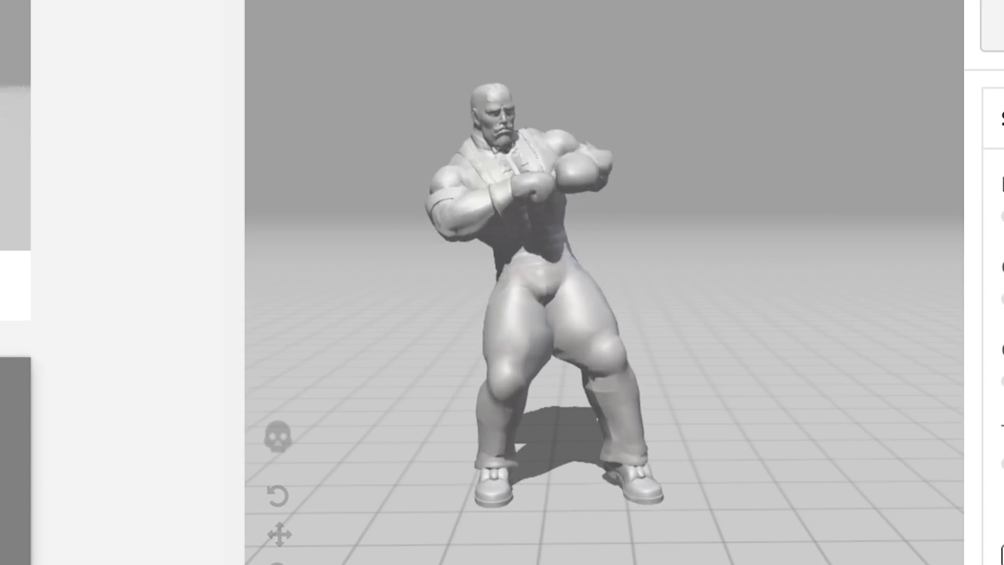
left_click(318, 429)
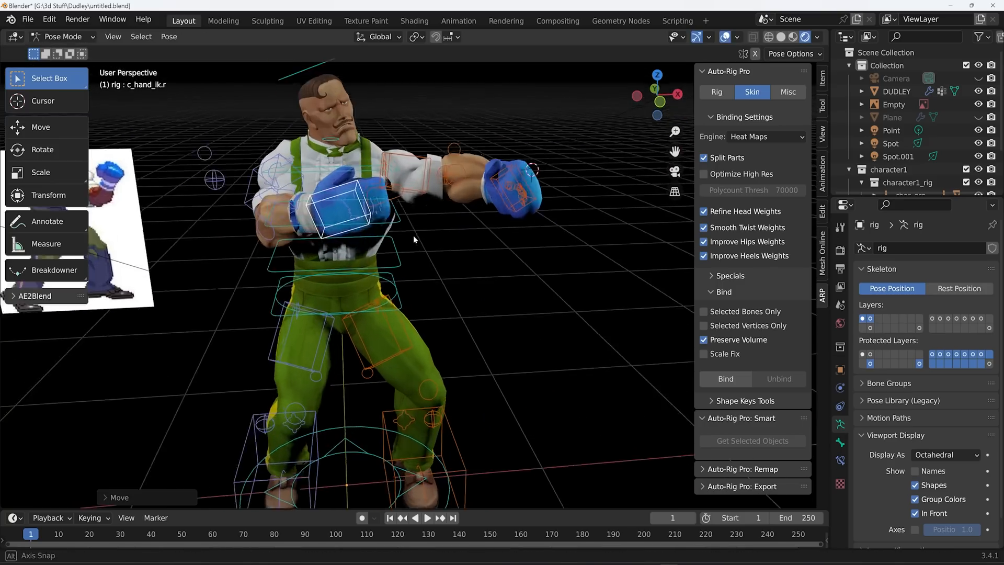
Step: In Blender, rotate the Dudley rig's head control about the X axis to turn his face as in the reference sprite
key("r")
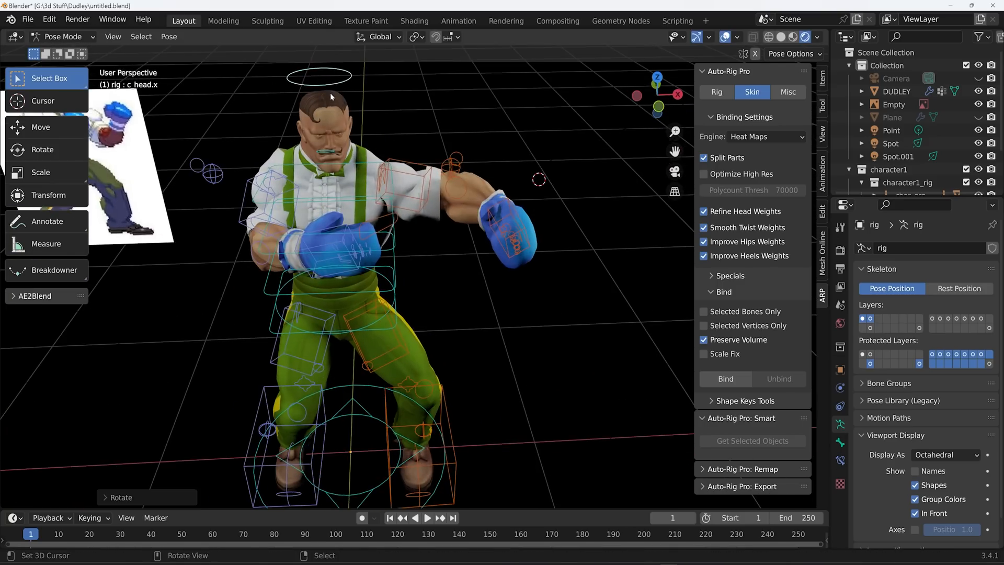
key("x")
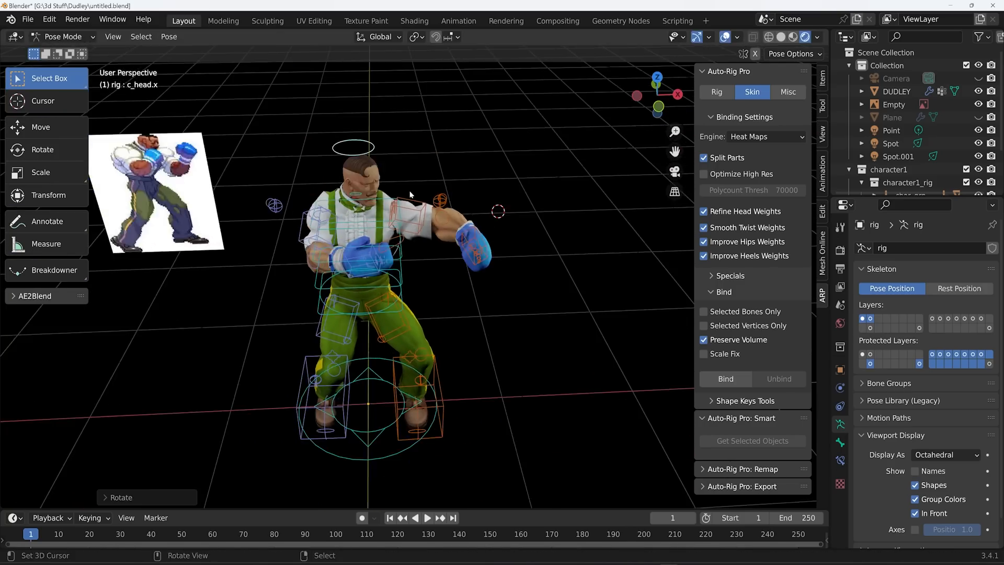
key("KP_1")
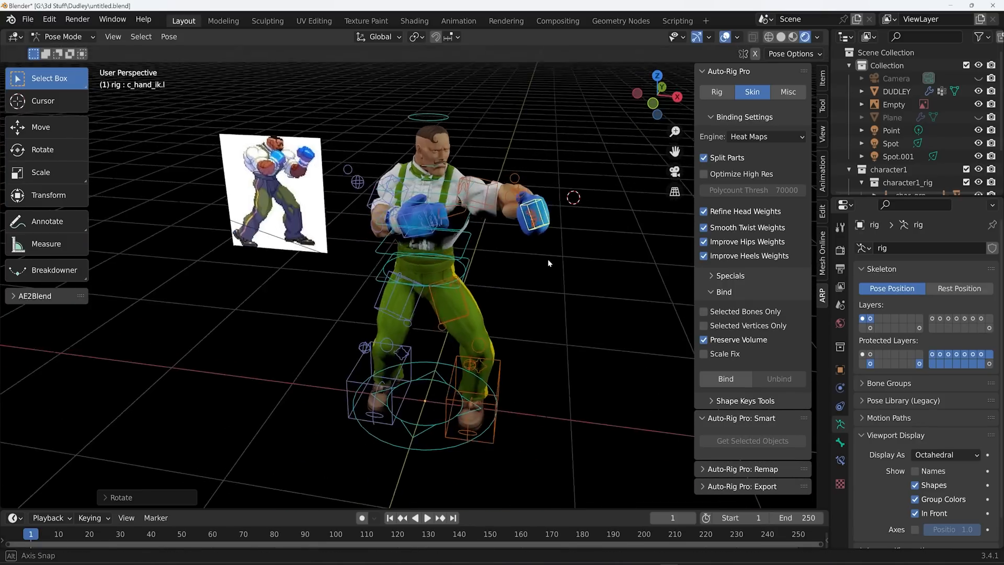
Step: Move and rotate the left hand IK control to raise the glove into a boxing guard
key("g")
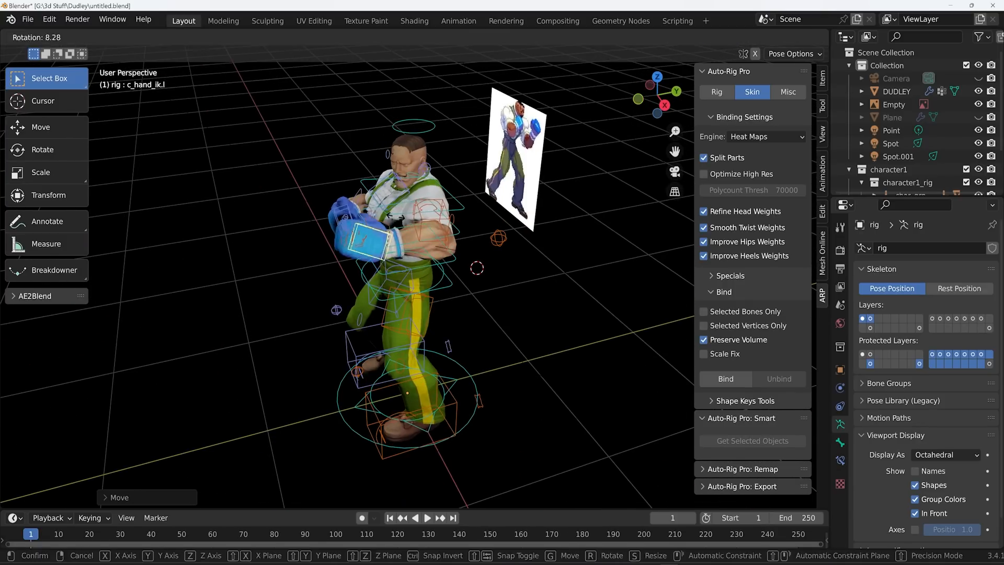
left_click(502, 243)
key("g")
left_click(502, 243)
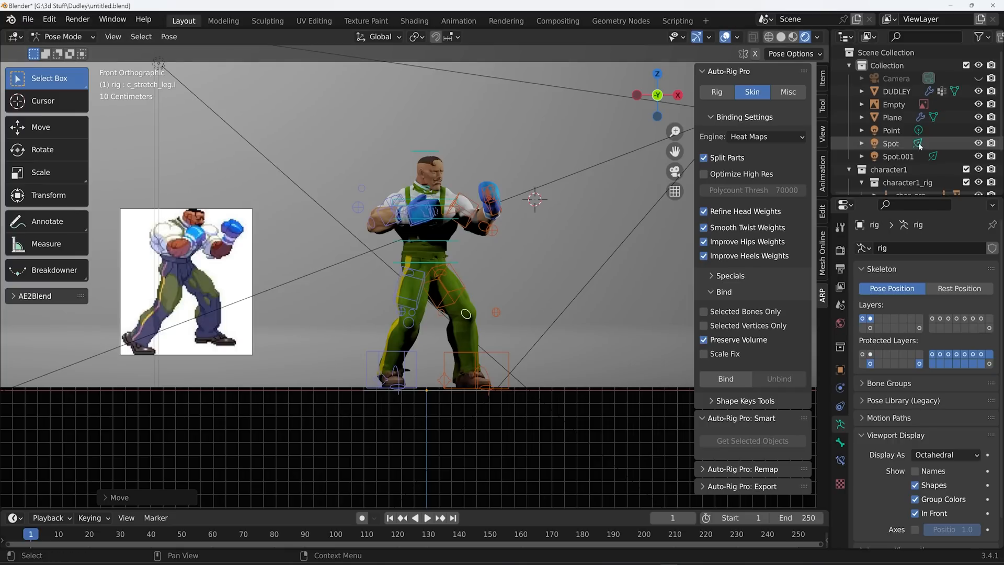
Step: Hide the viewport overlays and inspect the posed Dudley model against the backdrop from different distances and angles
left_click(730, 39)
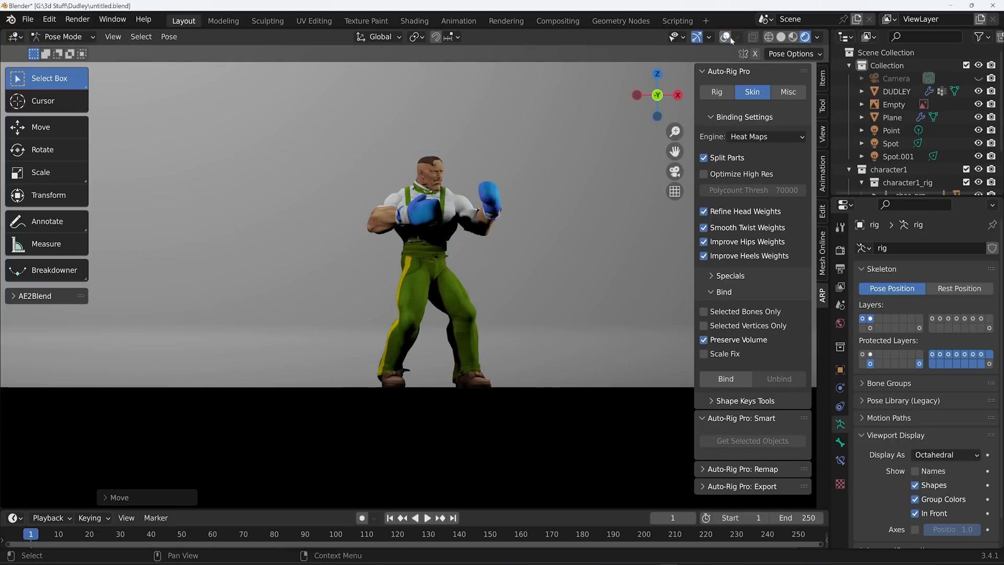
scroll(528, 252, "up", 3)
mouse_move(529, 252)
left_mouse_down()
mouse_move(533, 350)
mouse_move(512, 363)
mouse_move(488, 280)
mouse_move(496, 250)
mouse_move(523, 259)
left_mouse_up()
scroll(488, 281, "up", 2)
scroll(489, 281, "down", 4)
scroll(489, 281, "up", 3)
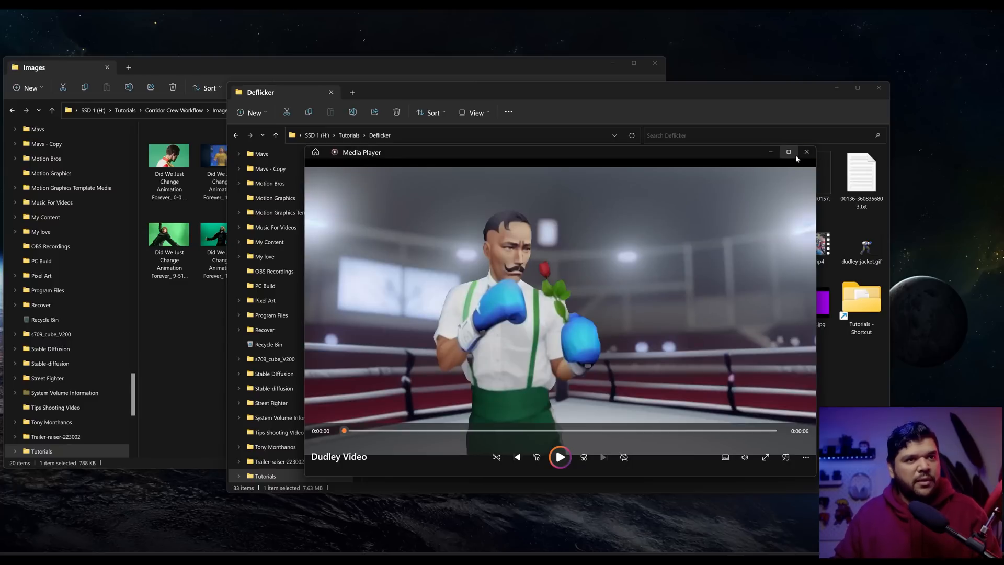
Step: Close the Dudley Video playback and look through the Blender screenshots from dudley (7).png onward, reviewing poses, lighting and framing
left_click(806, 152)
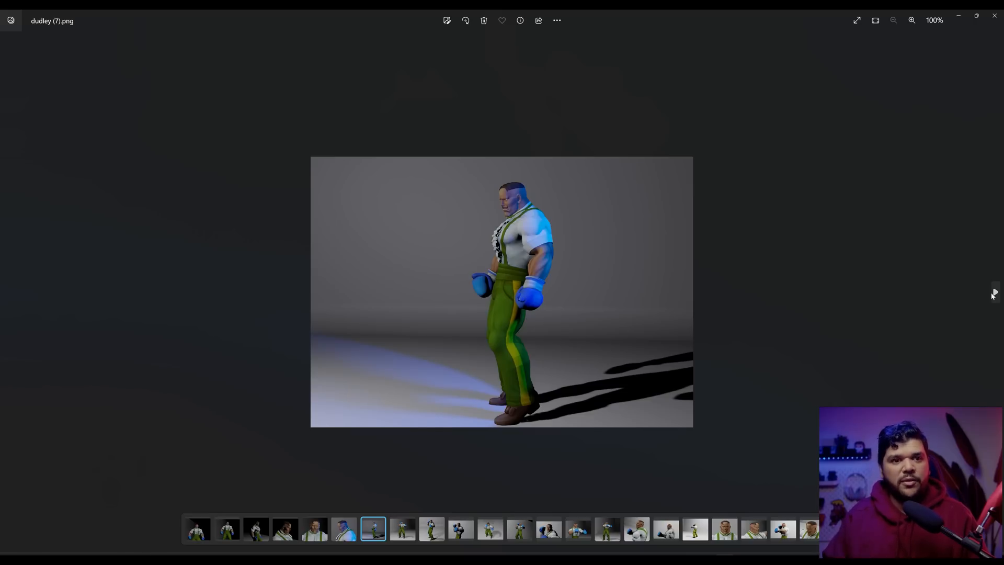
left_click(994, 293)
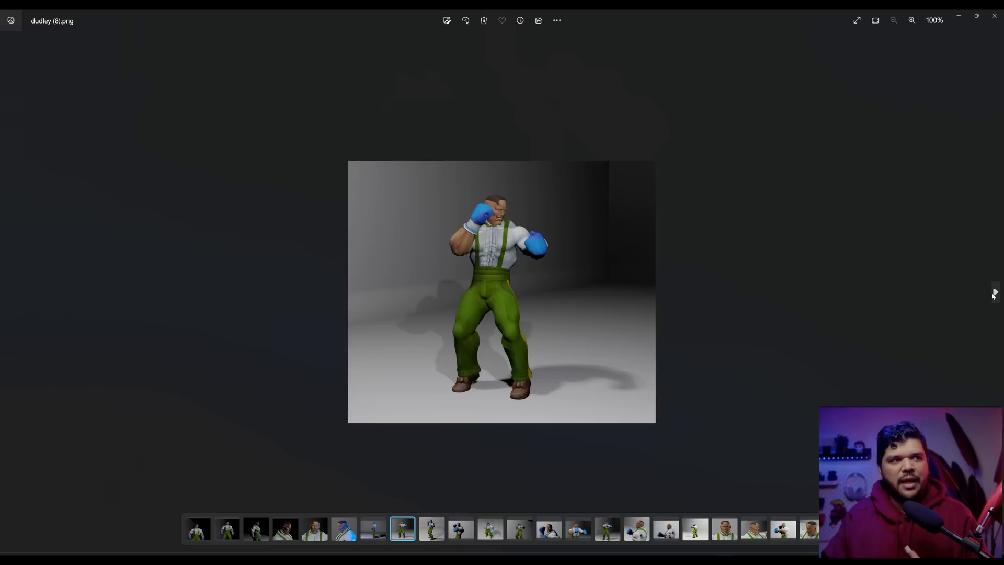
left_click(994, 293)
left_click(994, 293)
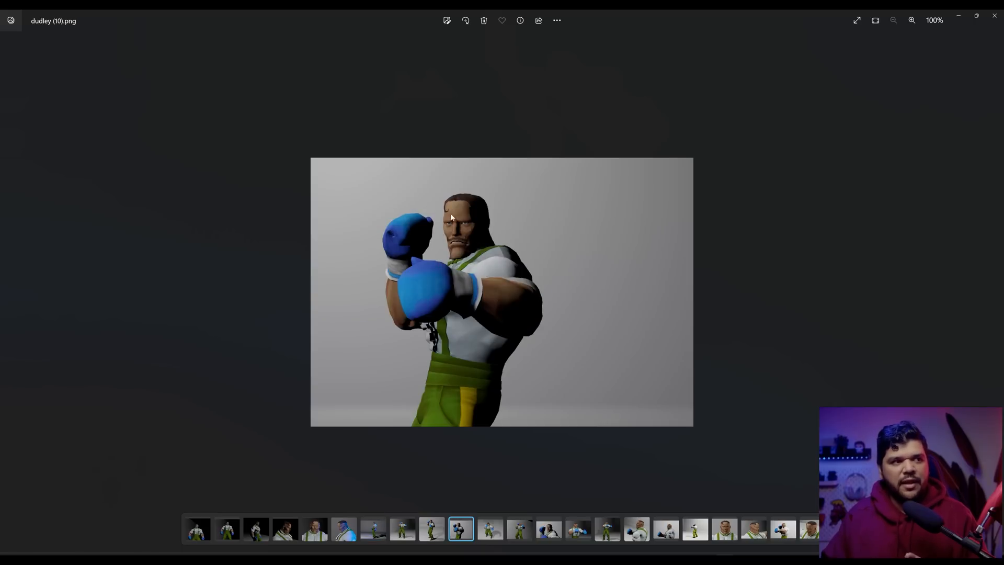
left_click(996, 293)
left_click(996, 293)
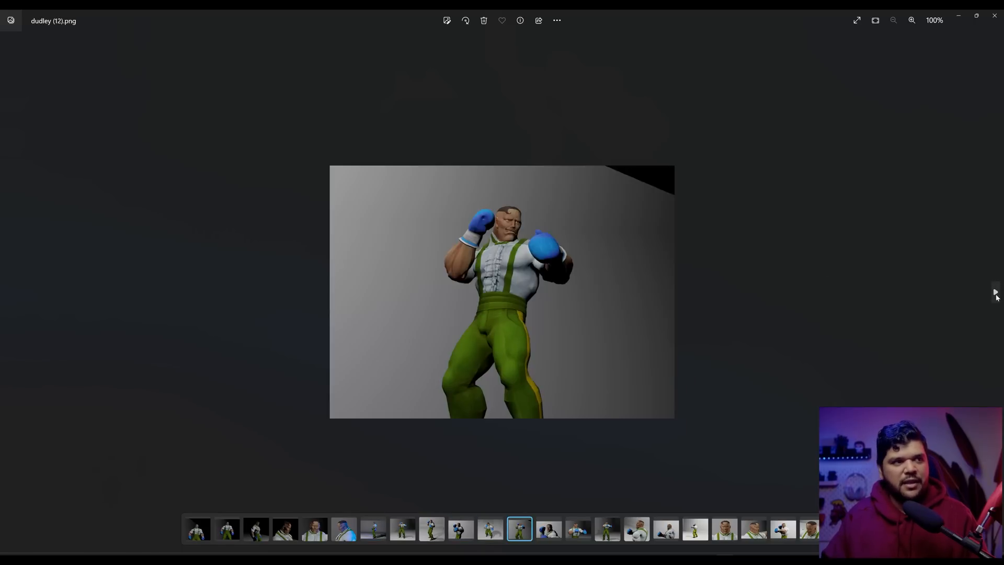
left_click(995, 293)
left_click(995, 293)
left_click(995, 293)
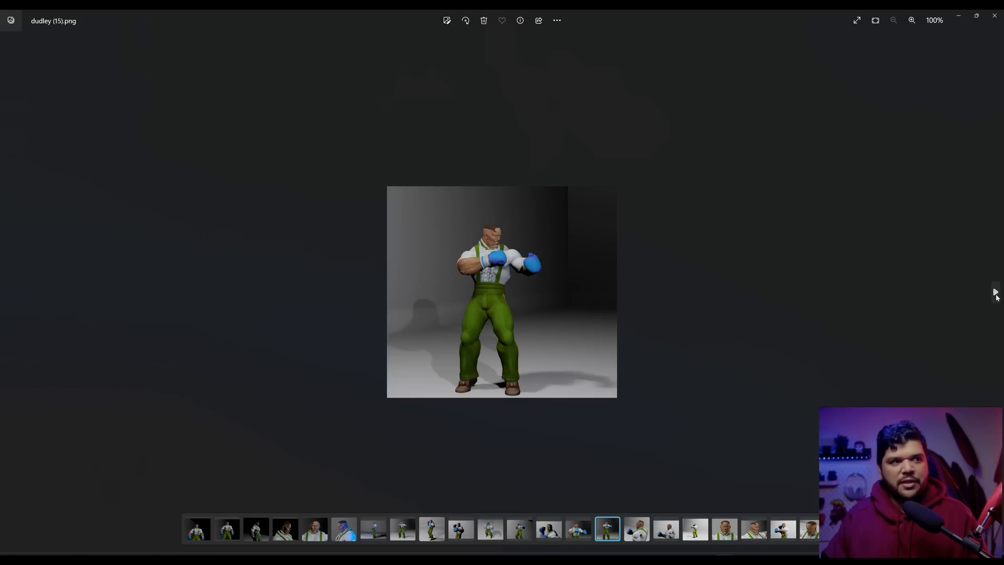
left_click(995, 293)
left_click(995, 293)
left_click(995, 293)
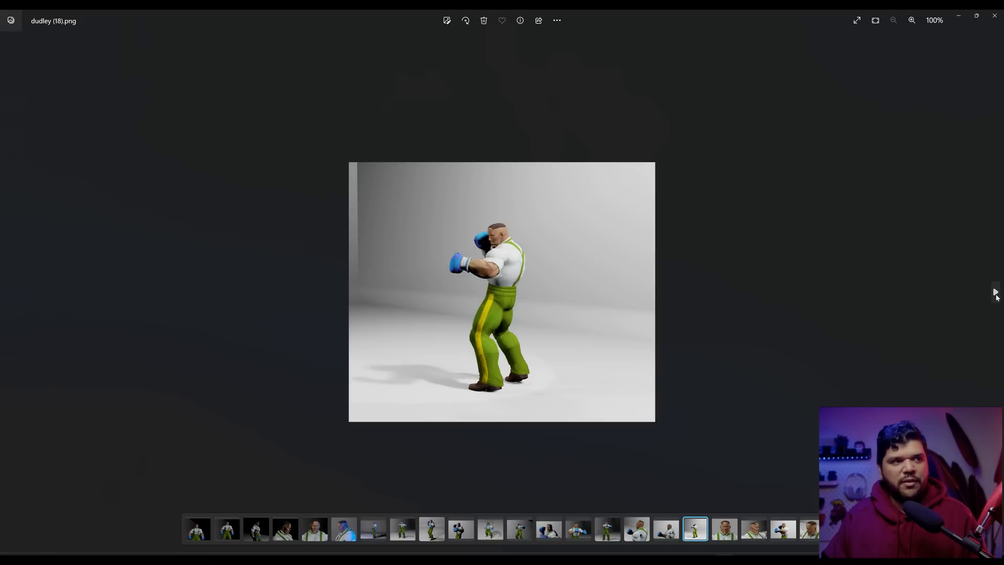
left_click(995, 293)
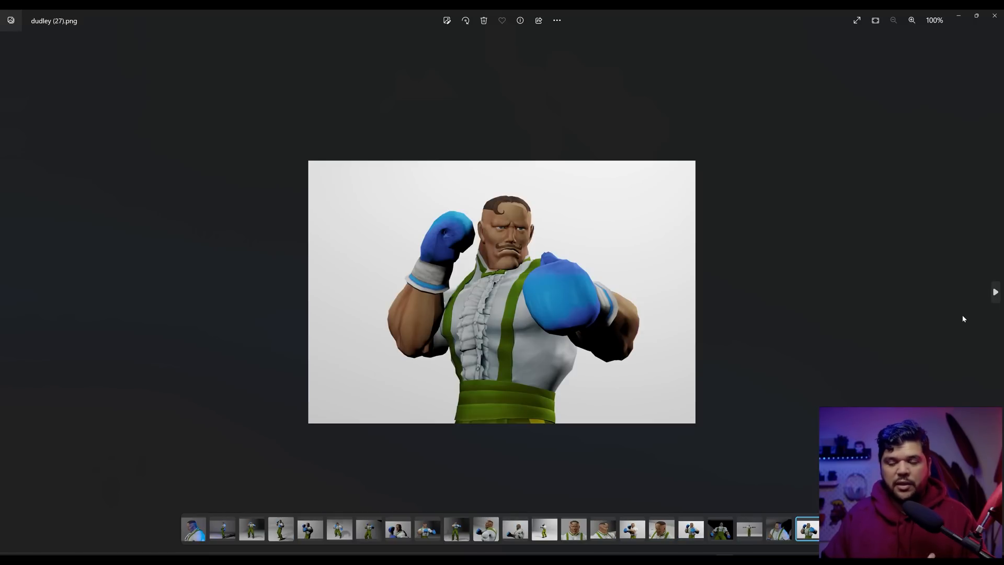
left_click(996, 293)
left_click(995, 16)
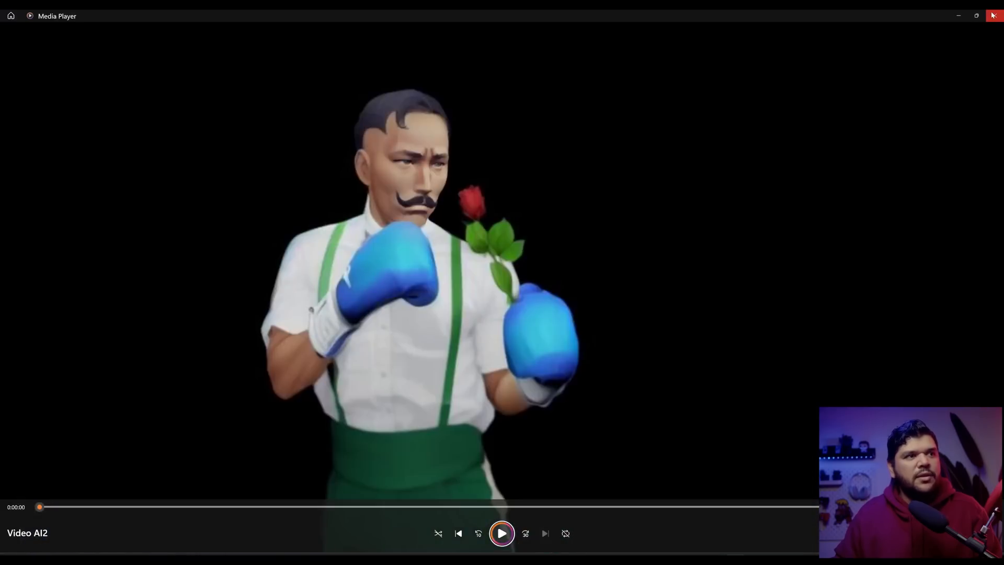
Step: Close the Video AI2 playback and play Video AI.mp4 from the Deflicker folder
left_click(993, 16)
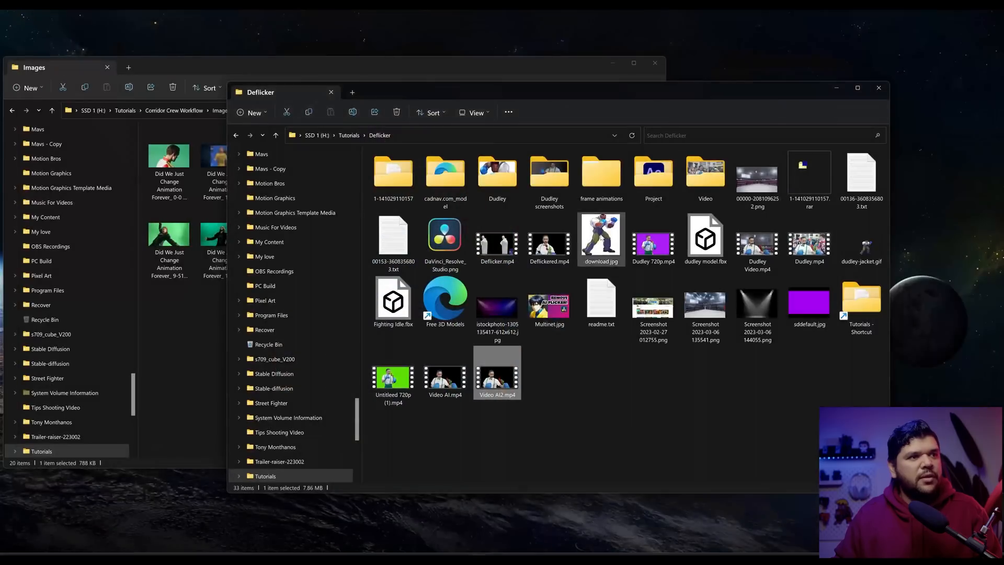
double_click(445, 383)
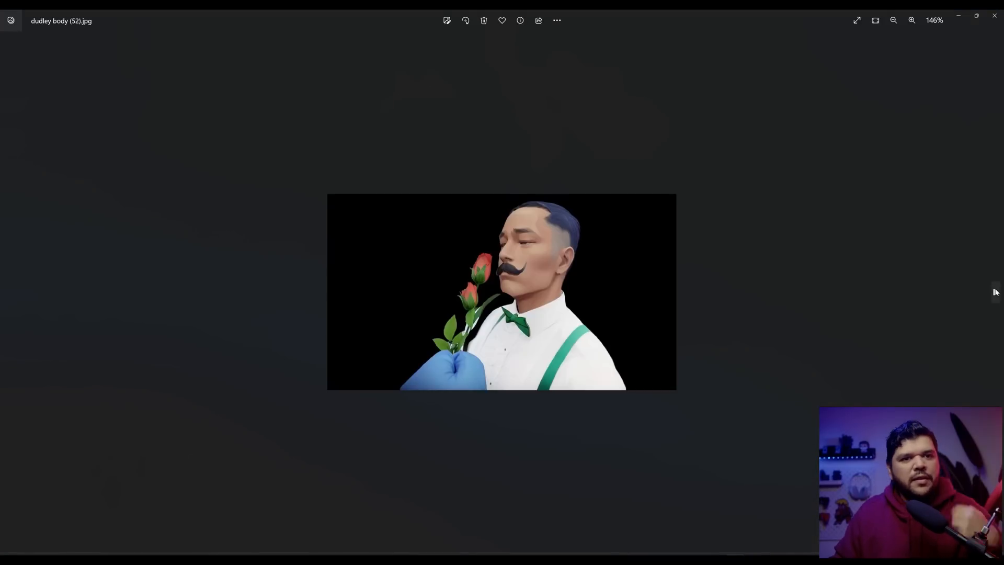
Step: Look through the dudley body frames one by one in the image viewer to compare the stylised results
left_click(995, 292)
left_click(995, 292)
left_click(995, 292)
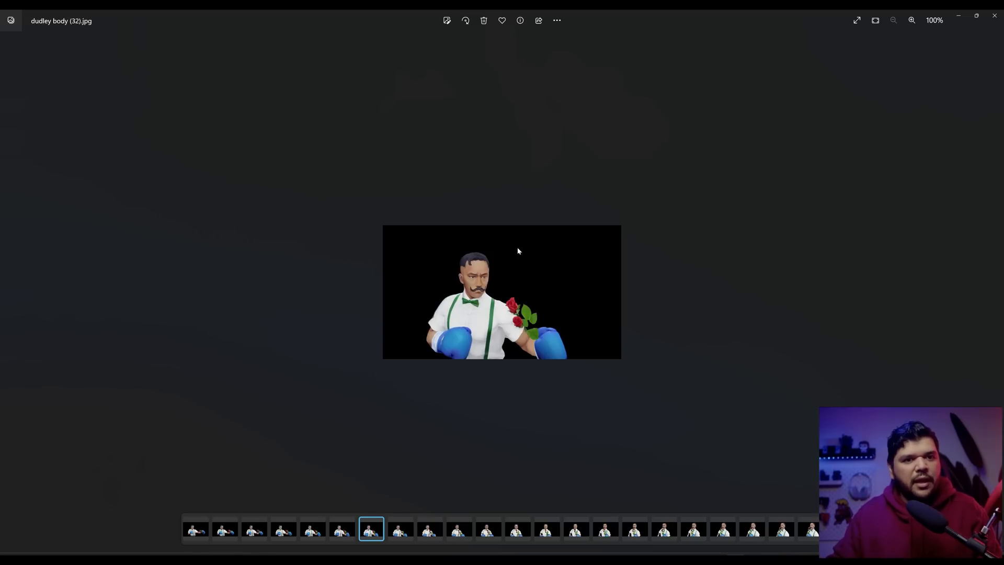
left_click(994, 289)
left_click(994, 290)
left_click(995, 290)
left_click(994, 290)
left_click(994, 290)
left_click(994, 290)
left_click(994, 290)
left_click(994, 290)
left_click(994, 290)
left_click(994, 290)
left_click(994, 290)
left_click(995, 289)
left_click(994, 290)
left_click(995, 289)
left_click(994, 290)
left_click(994, 290)
left_click(994, 290)
left_click(994, 290)
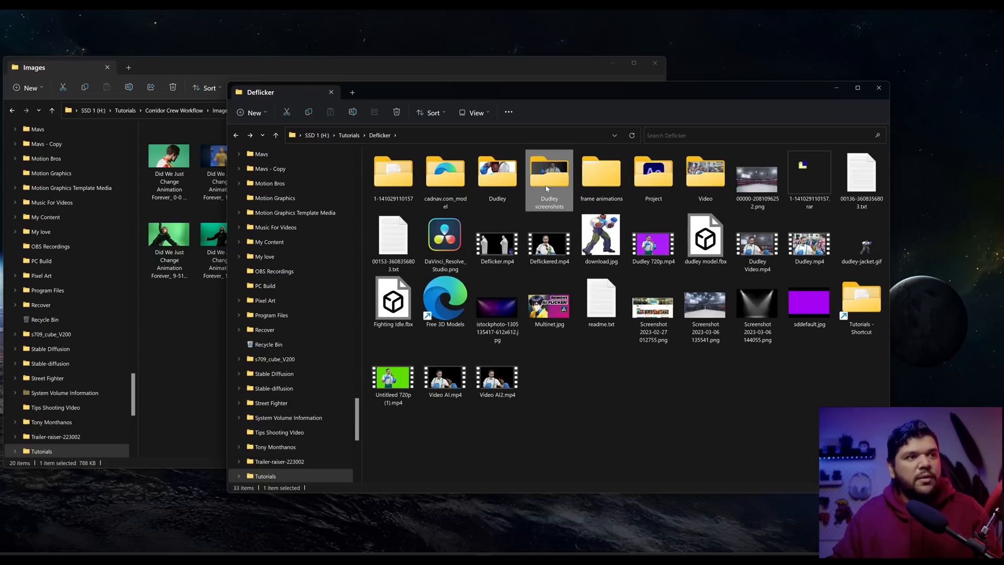
Step: Open dudley (15).png from the Dudley screenshots folder and zoom in on the character
double_click(550, 180)
double_click(638, 230)
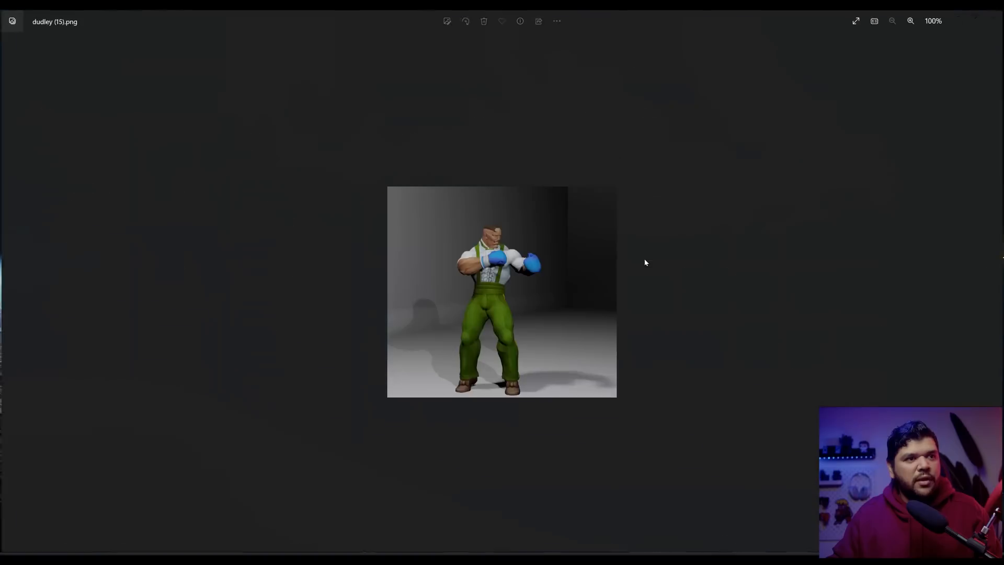
scroll(546, 305, "up", 3)
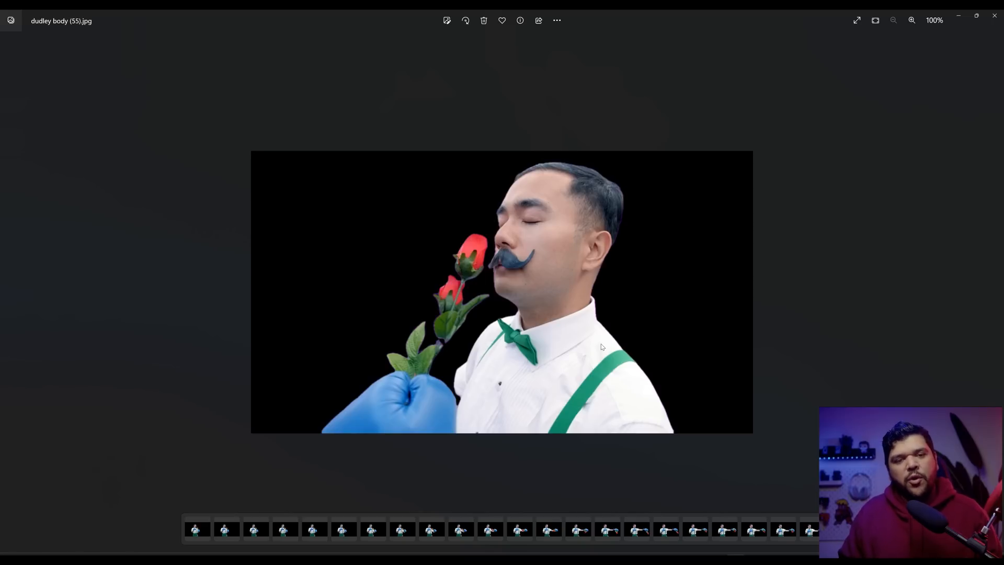
Step: Minimise the dudley body image, view a green-screen still from the Images folder, and close the viewer
left_click(958, 16)
double_click(429, 167)
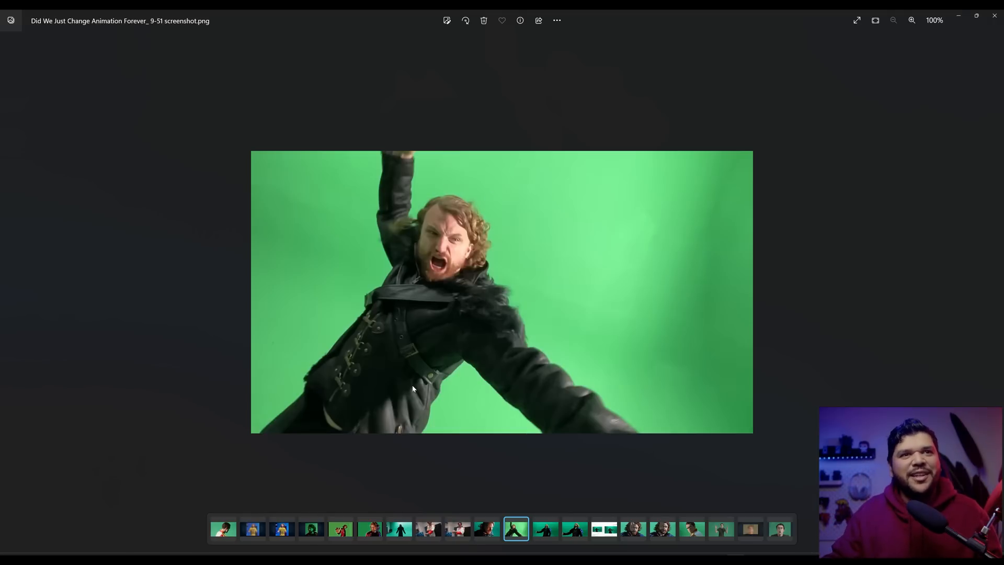
left_click(995, 15)
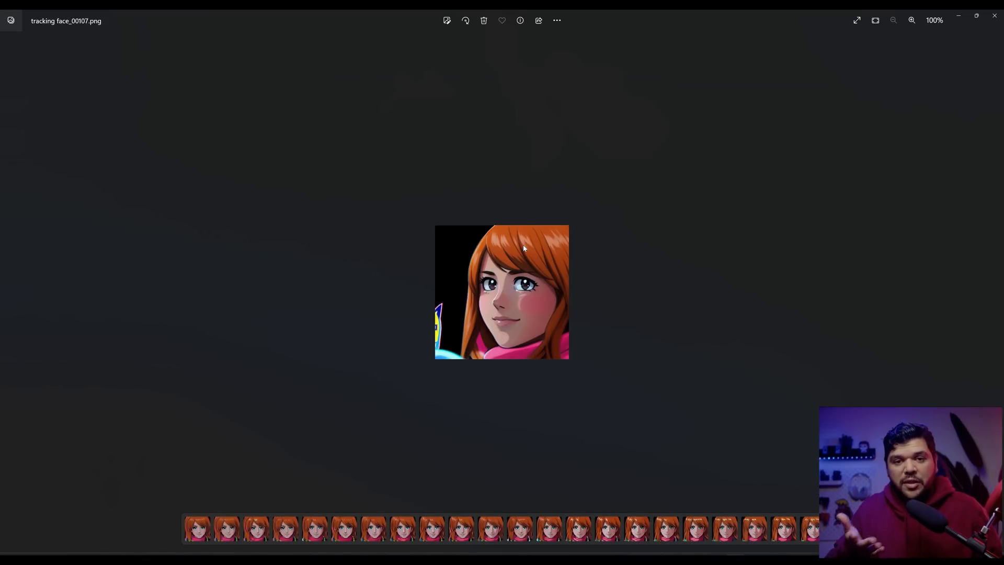
Step: Examine the face detail in tracking face_00107.png and check the last frame in the head frames_out 3 folder
scroll(524, 242, "up", 5)
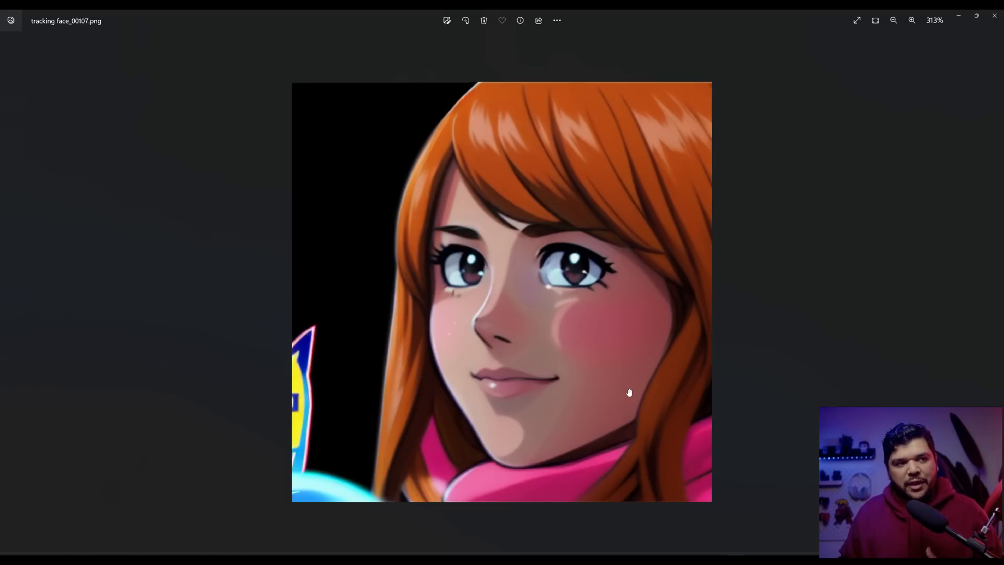
scroll(427, 261, "down", 5)
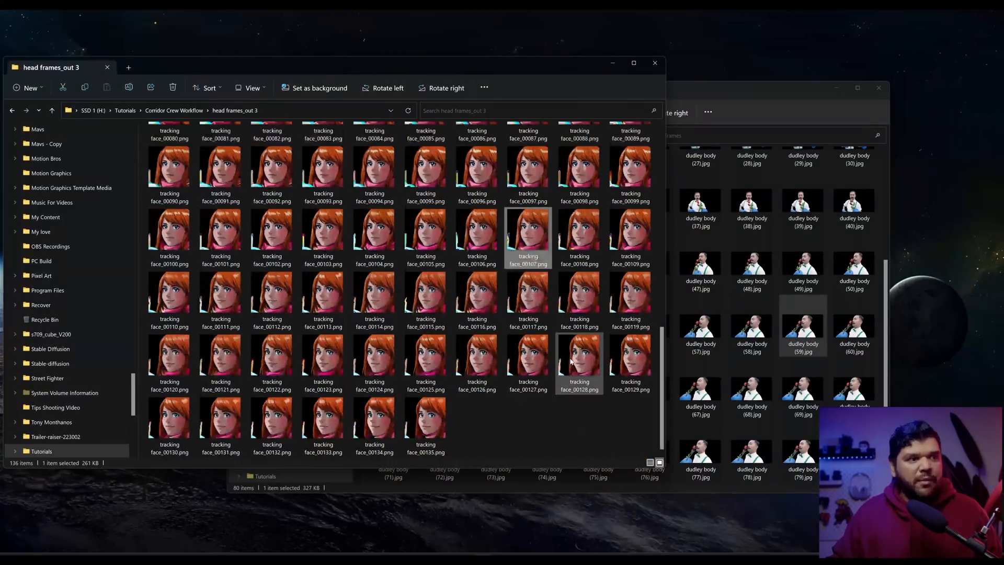
left_click(433, 402)
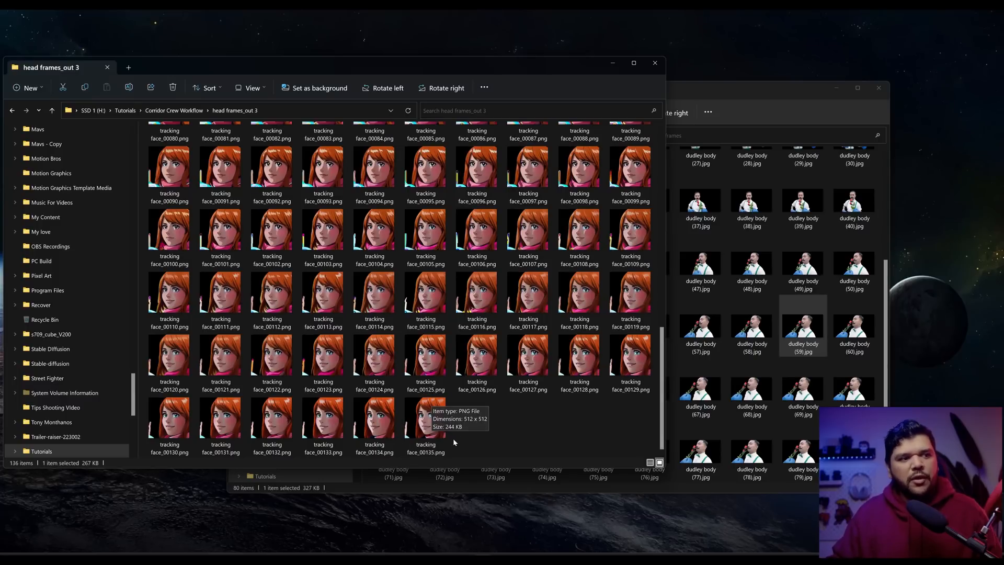
left_click(491, 427)
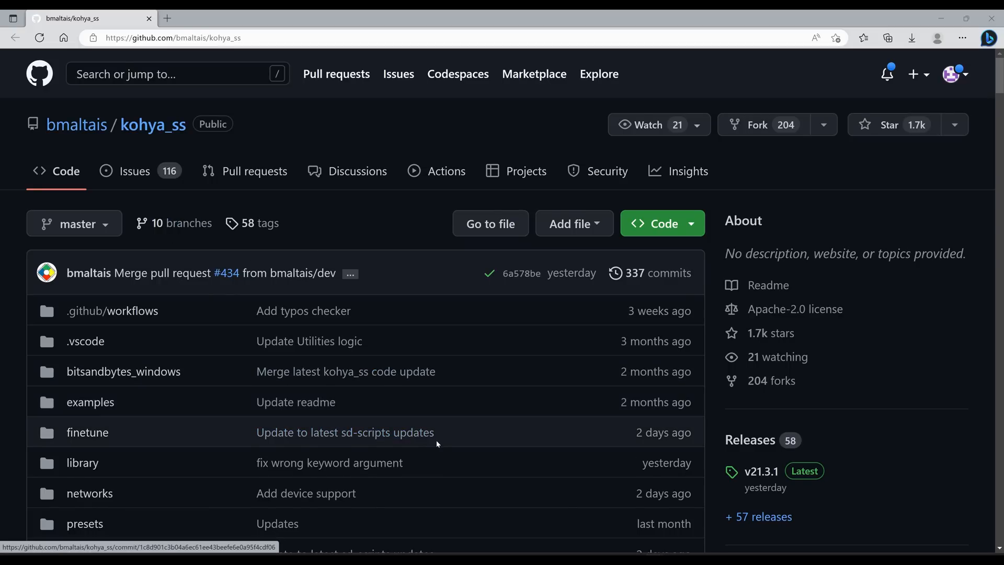
Step: Read the required dependencies and the Windows installation instructions in the bmaltais/kohya_ss README on GitHub
scroll(110, 281, "down", 15)
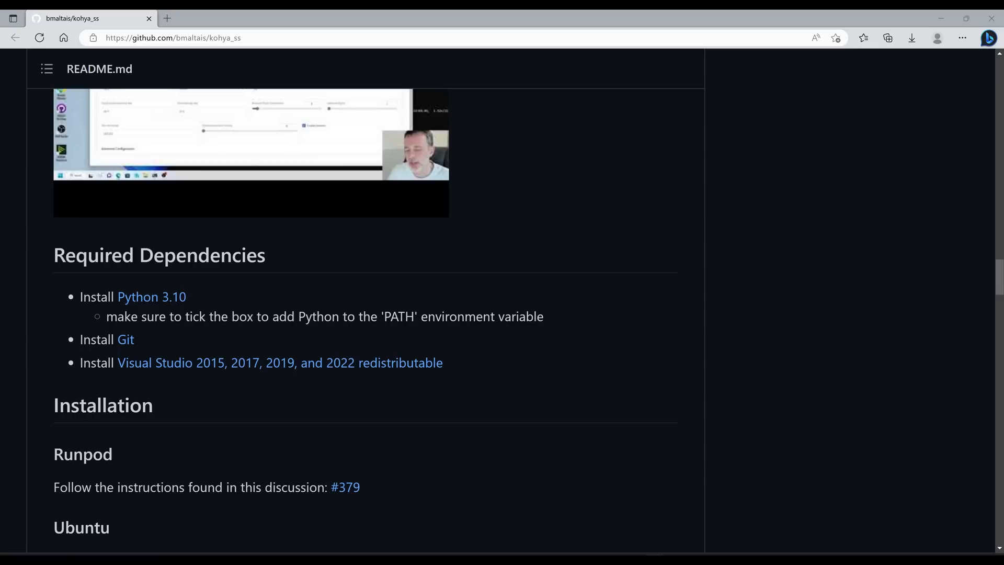
scroll(157, 232, "down", 1)
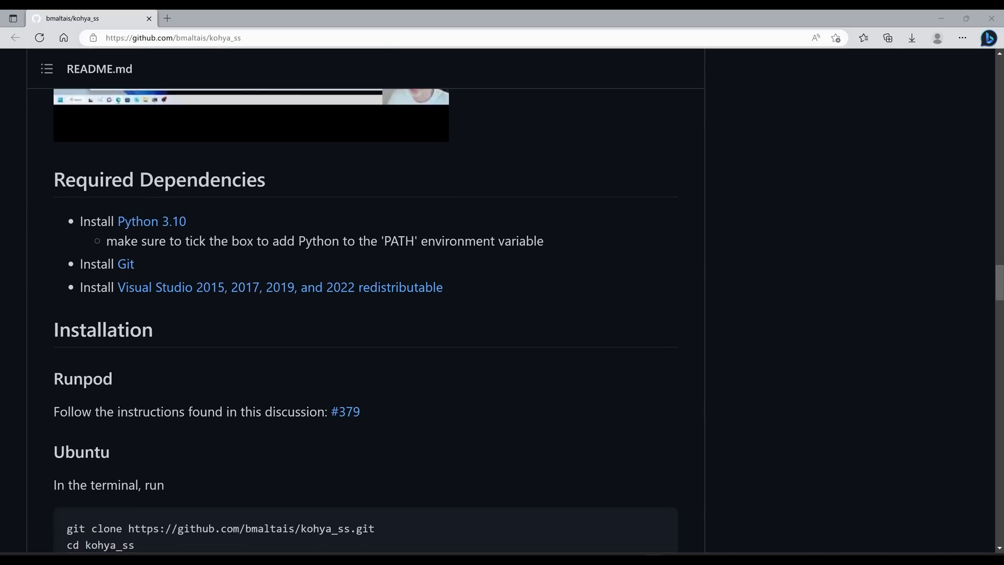
left_click(180, 290)
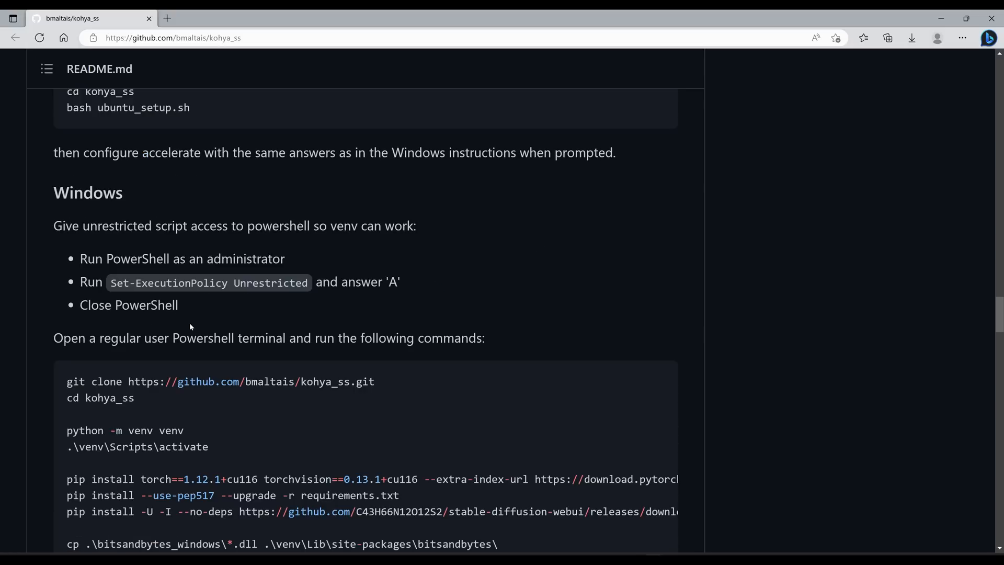
Step: Find Windows PowerShell on the computer and launch it as administrator
key("super")
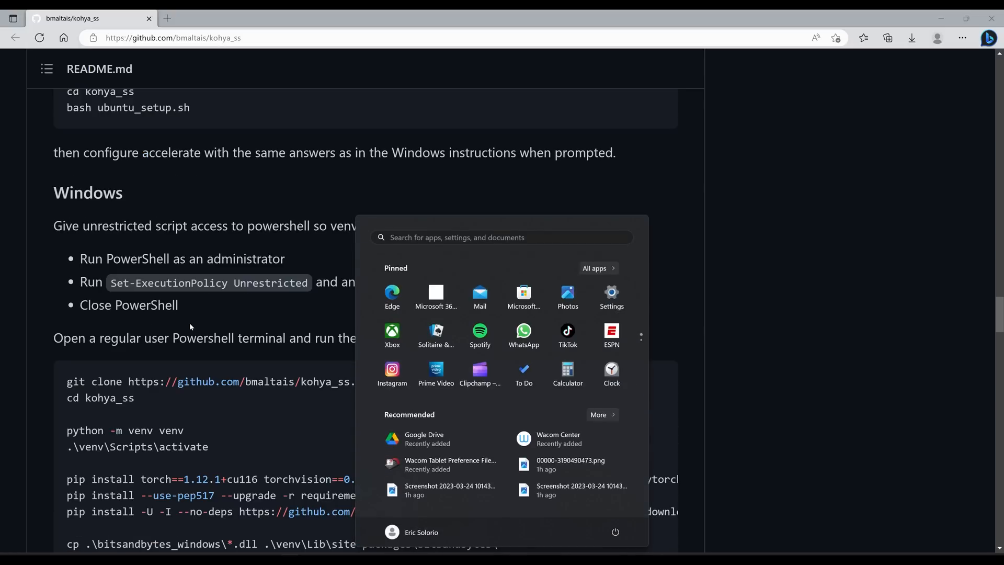
type("pwe")
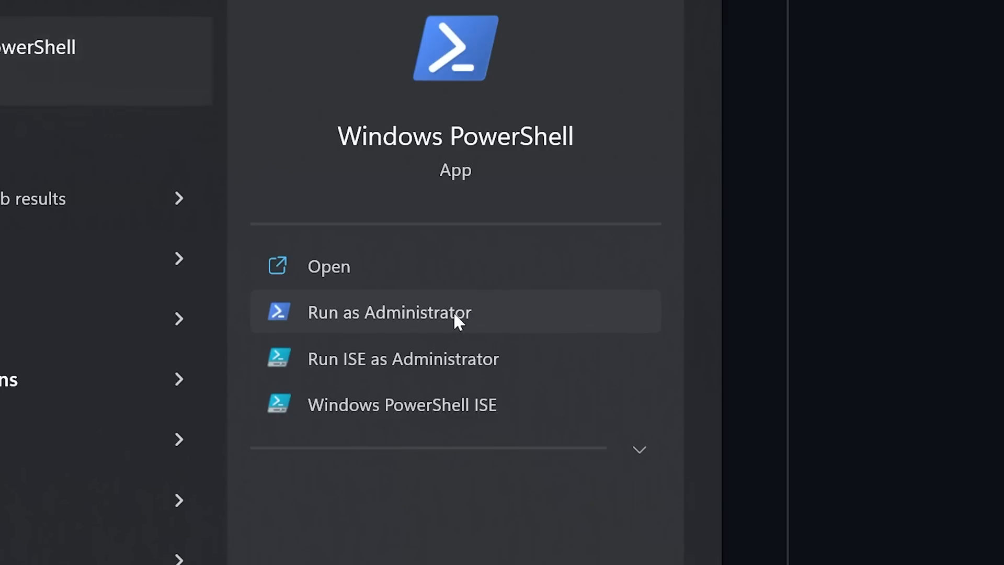
left_click(453, 312)
Step: Copy Set-ExecutionPolicy Unrestricted from the README, run it in the administrator PowerShell with answer A, and close that window
right_click(515, 355)
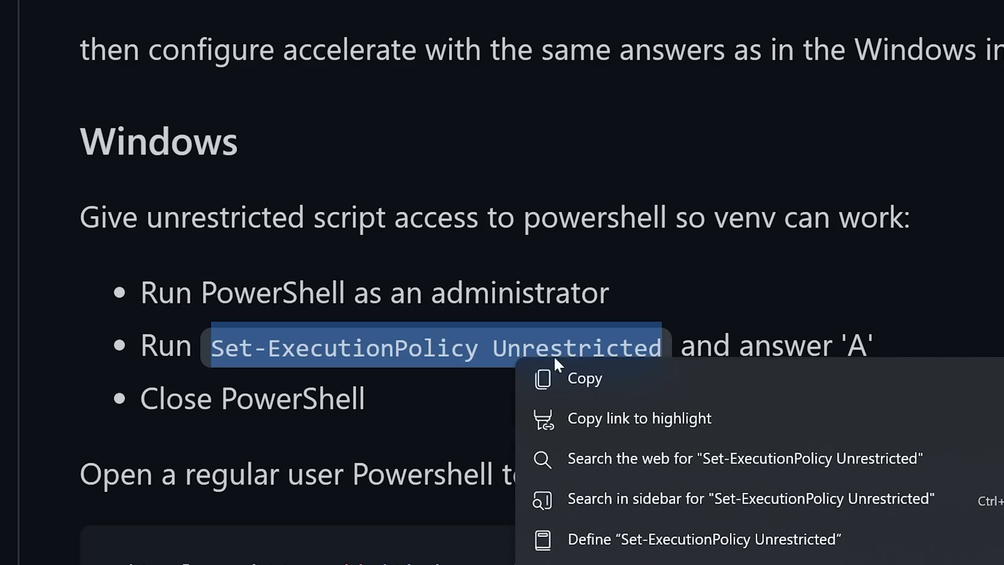
left_click(586, 378)
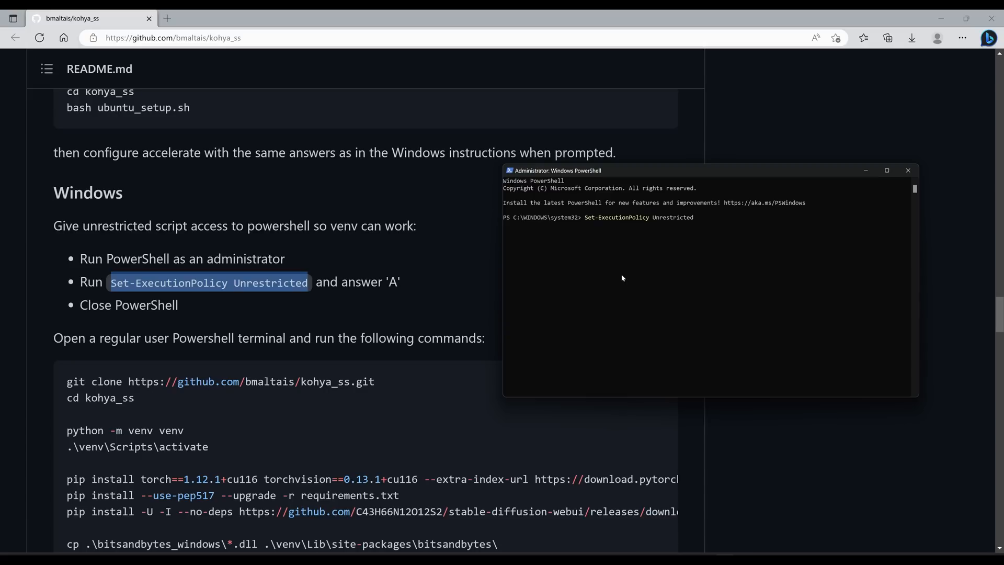
key("Return")
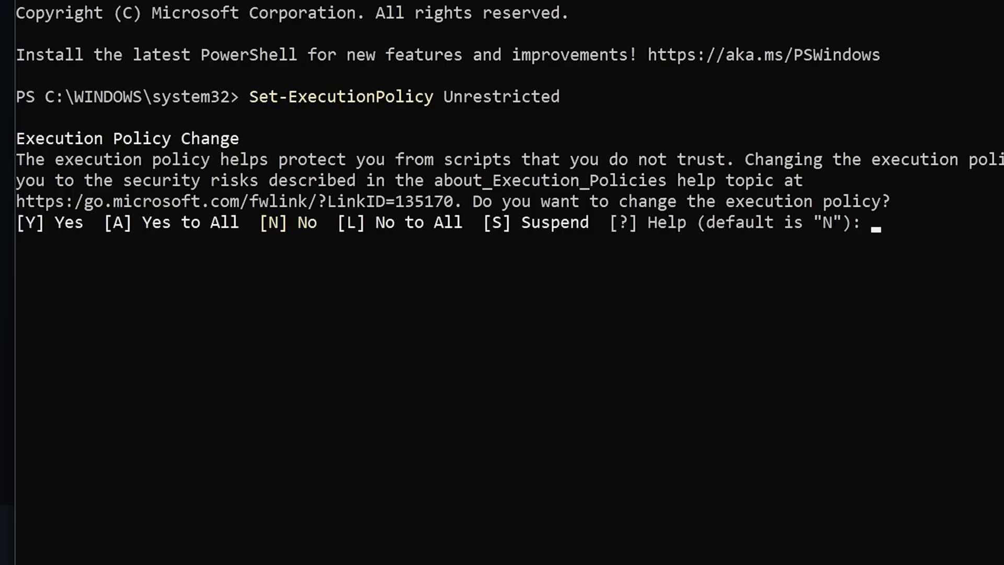
type("a")
key("Return")
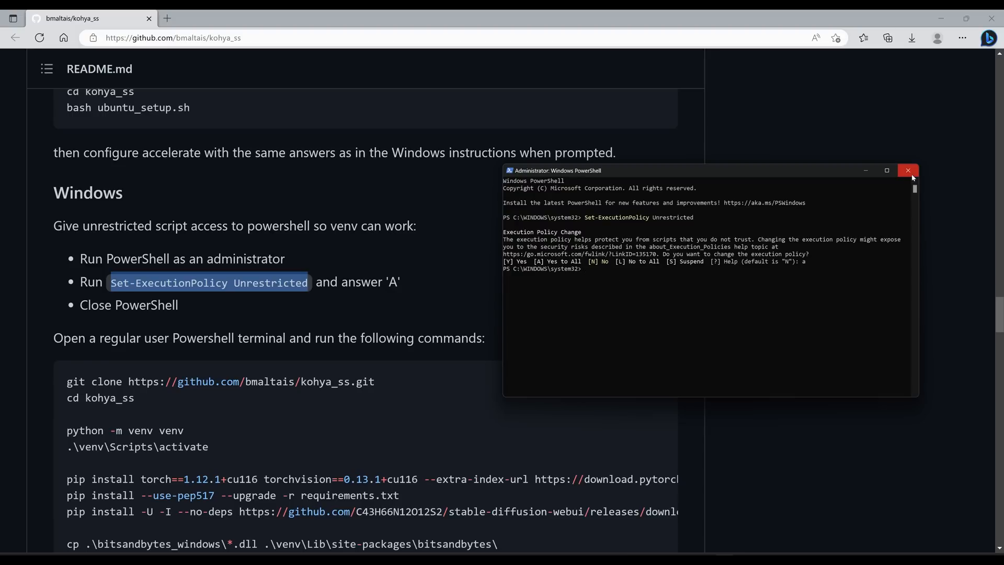
left_click(911, 173)
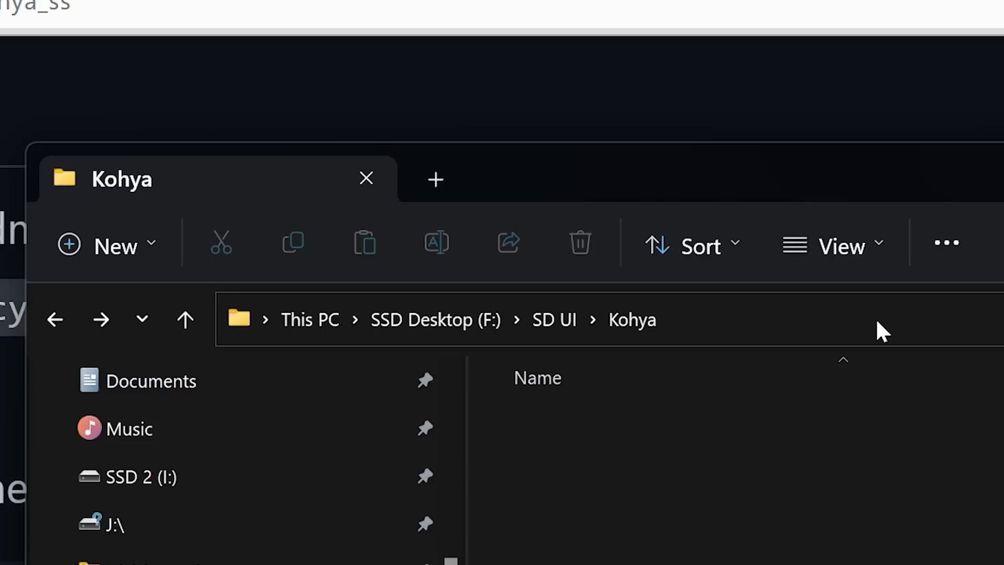
Step: Open a regular PowerShell terminal in the F:\SD UI\Kohya folder from its File Explorer window
left_click(875, 318)
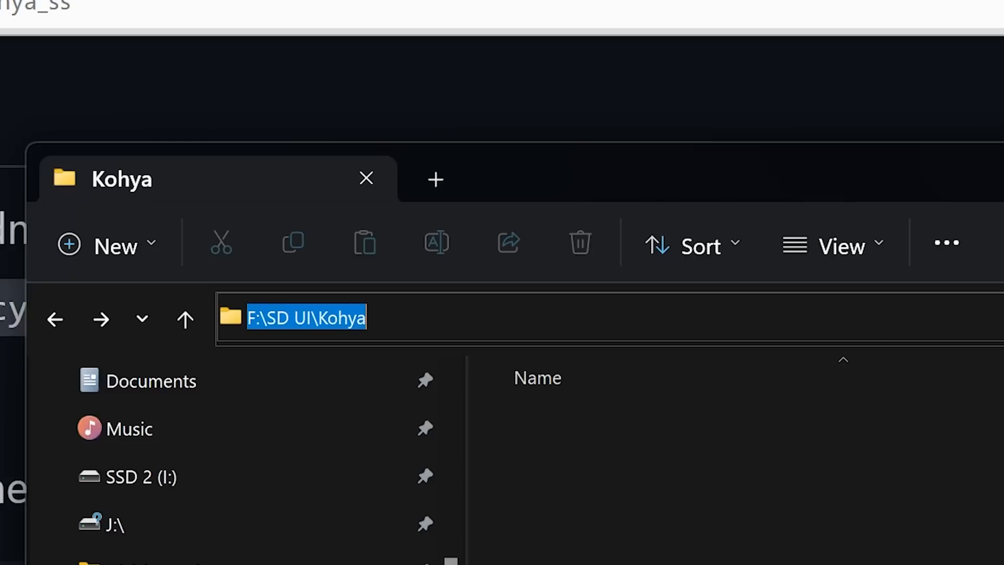
type("powersh")
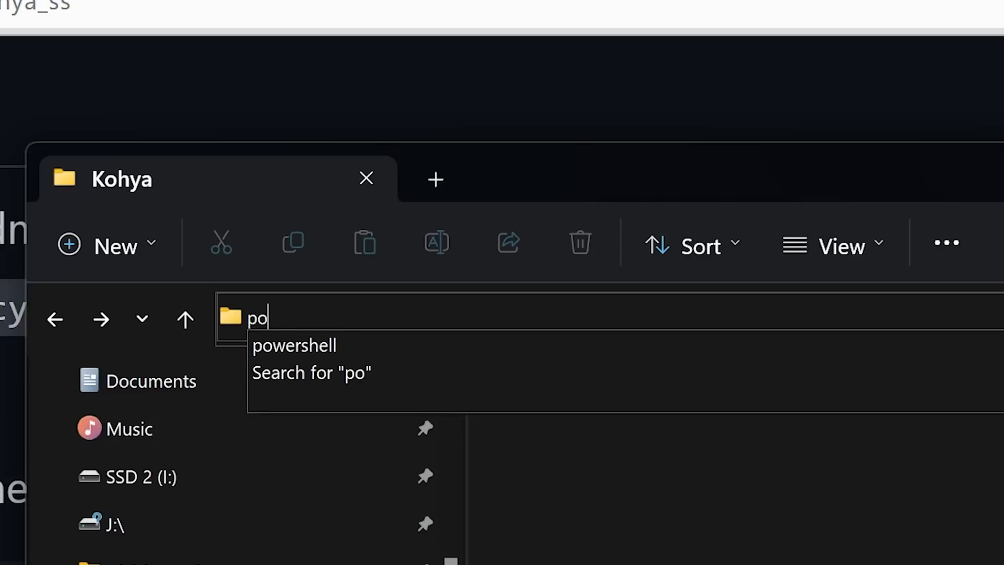
type("ell")
key("Return")
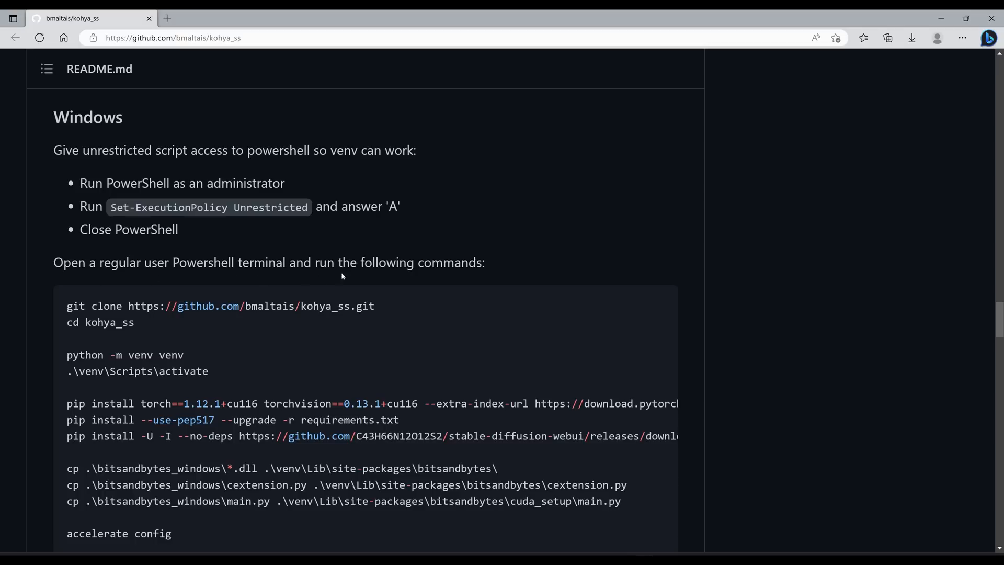
Step: Copy the README's block of Windows installation commands and run it in the PowerShell terminal for the Kohya folder
scroll(230, 318, "down", 1)
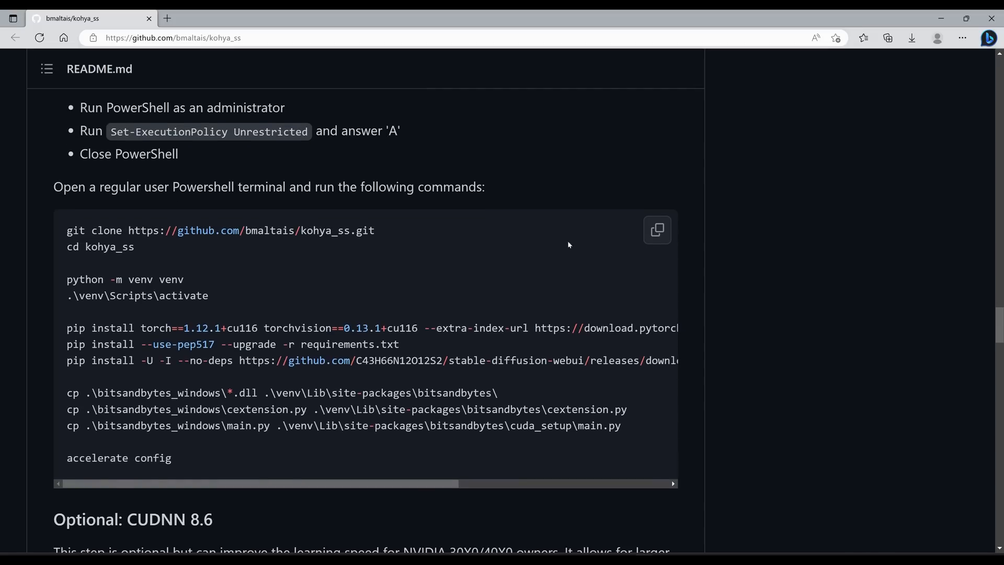
left_click(658, 230)
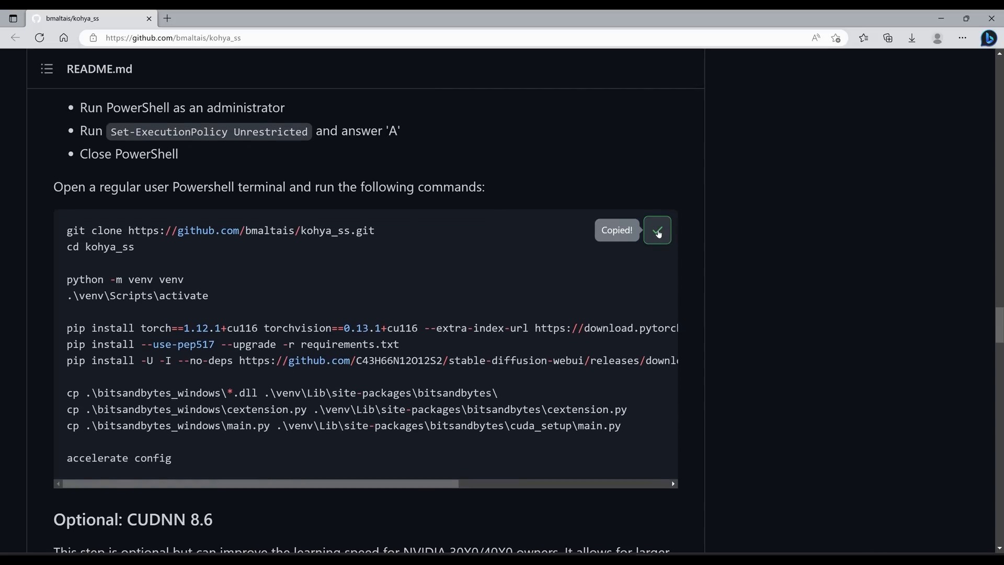
key("alt+Tab")
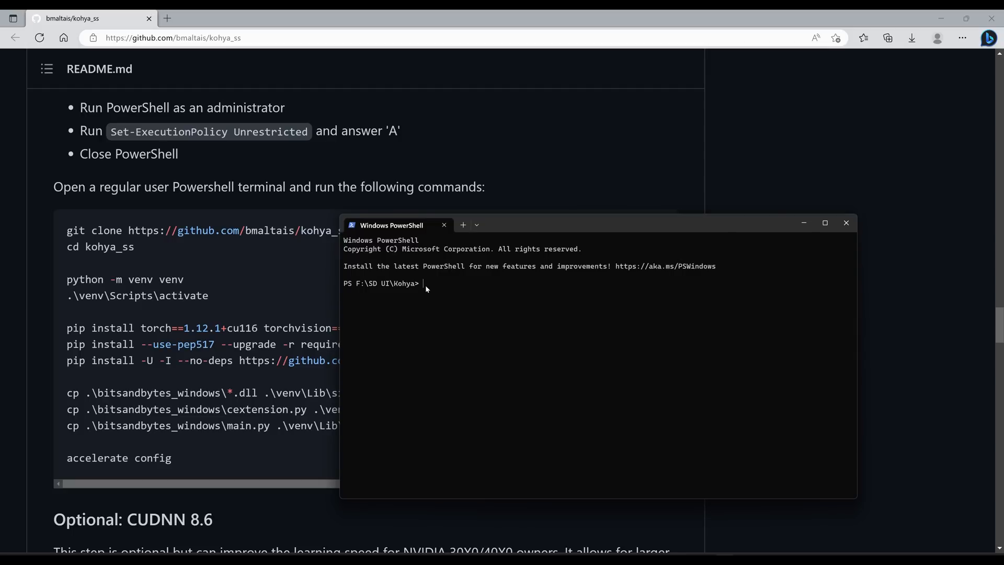
key("ctrl+v")
key("Return")
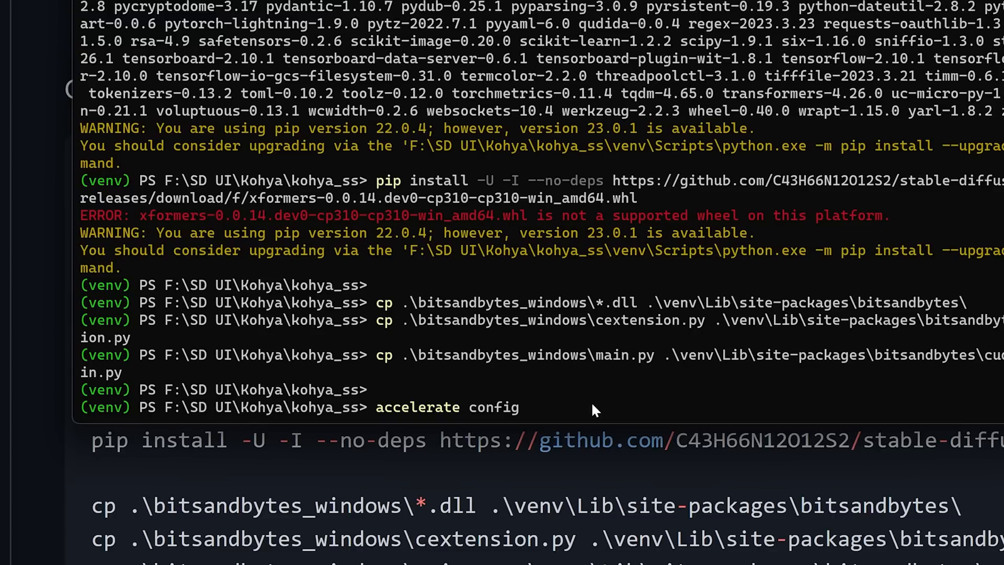
Step: Run accelerate config, choosing This machine and No distributed training, and answer no to training on CPU only
key("Return")
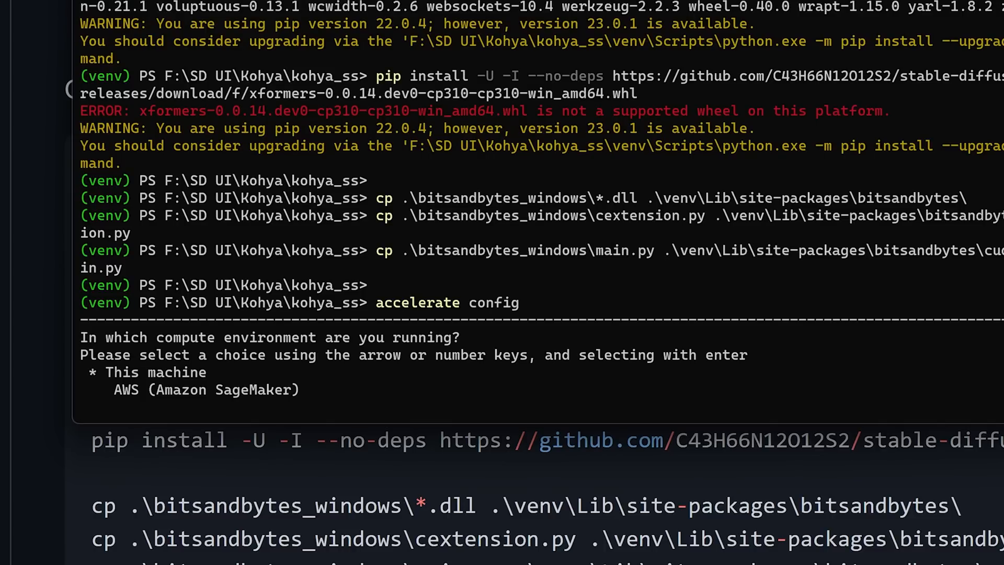
key("Return")
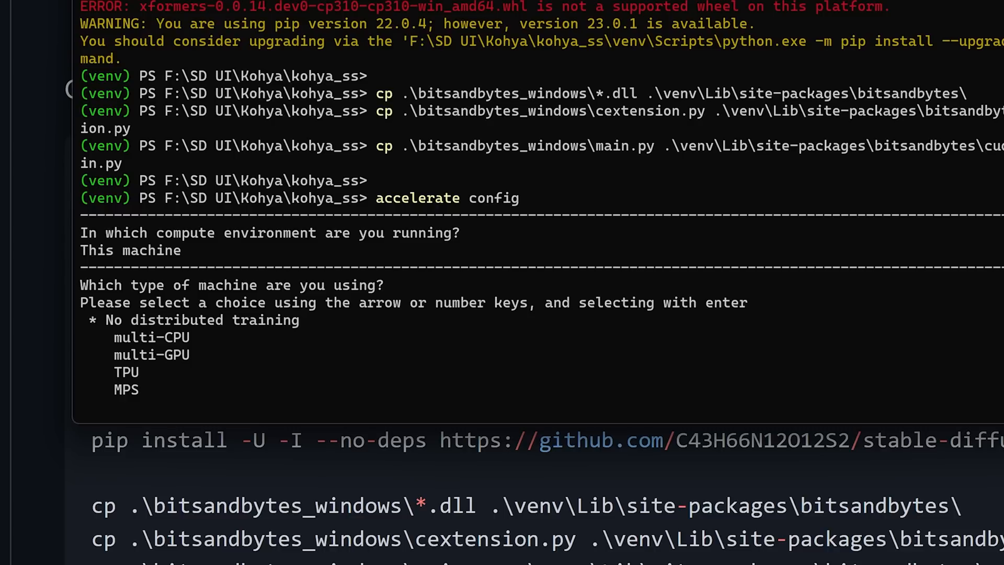
key("Return")
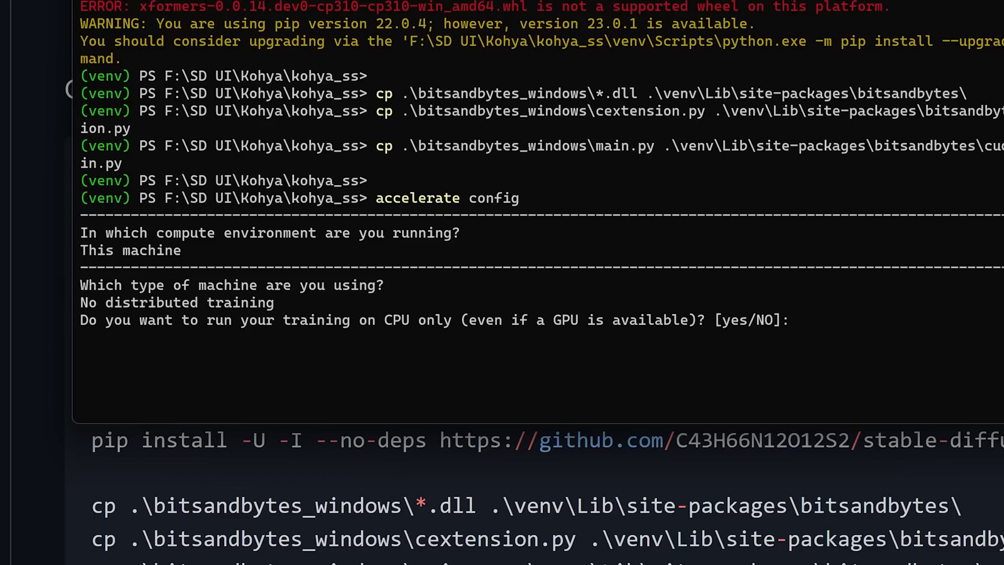
type("no")
key("Return")
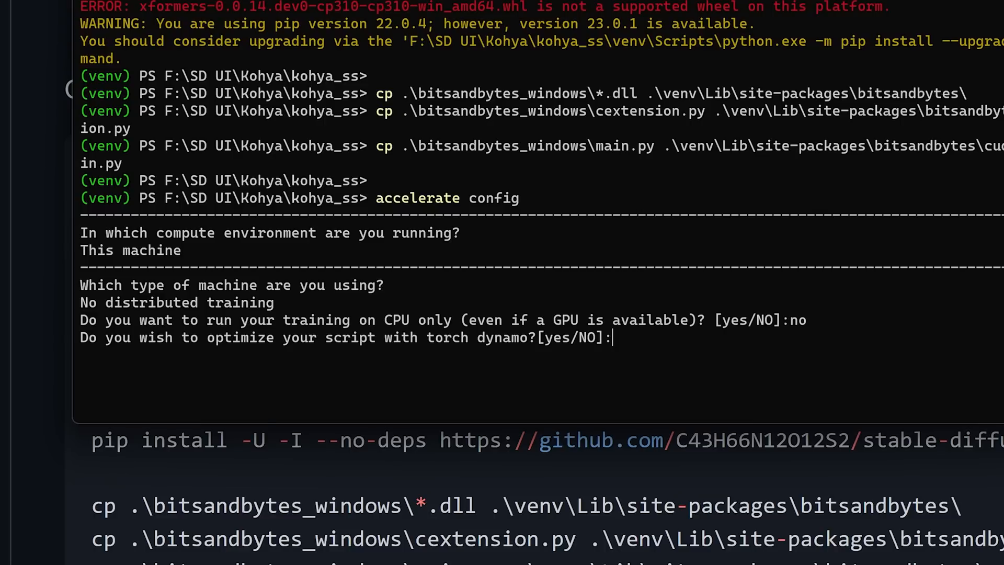
Step: Finish the accelerate configuration with no torch dynamo, no DeepSpeed, all GPUs and fp16 mixed precision
type("no")
key("Return")
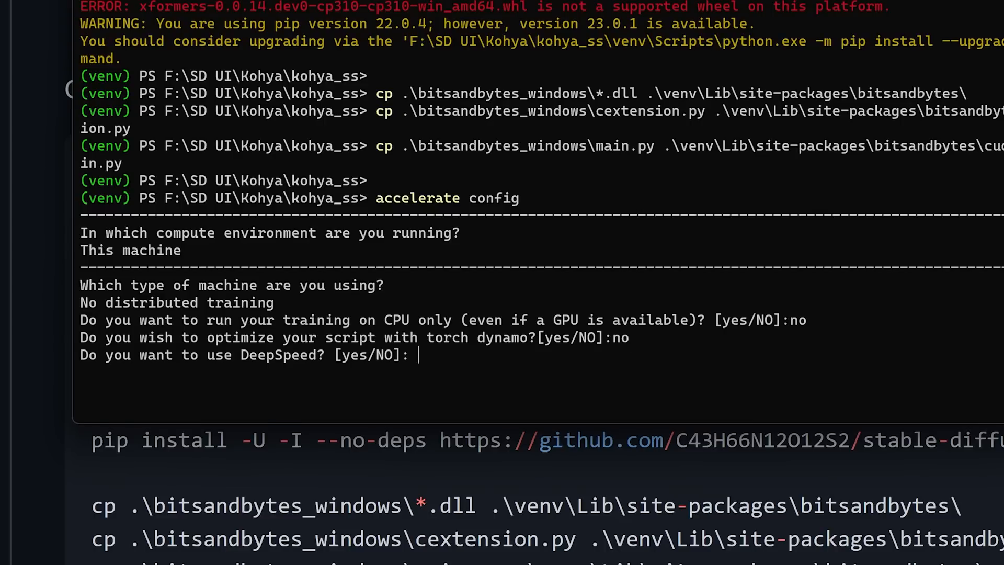
type("no")
key("Return")
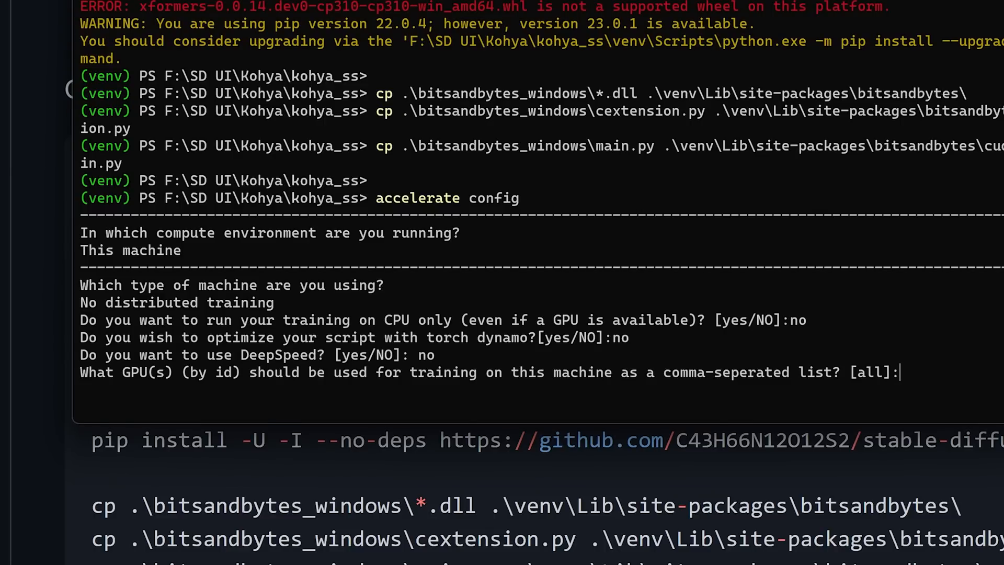
type("all")
key("Return")
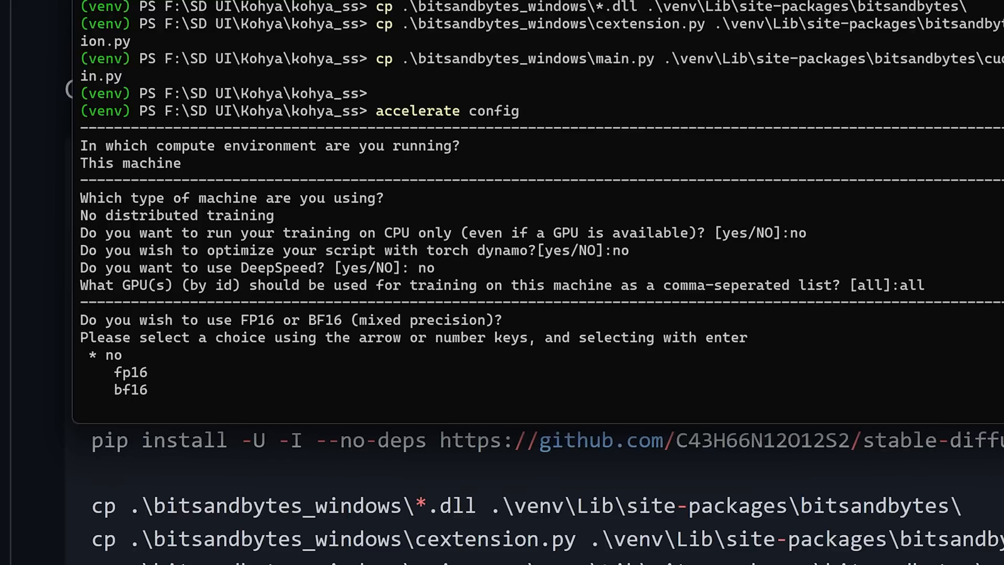
key("Down")
key("Return")
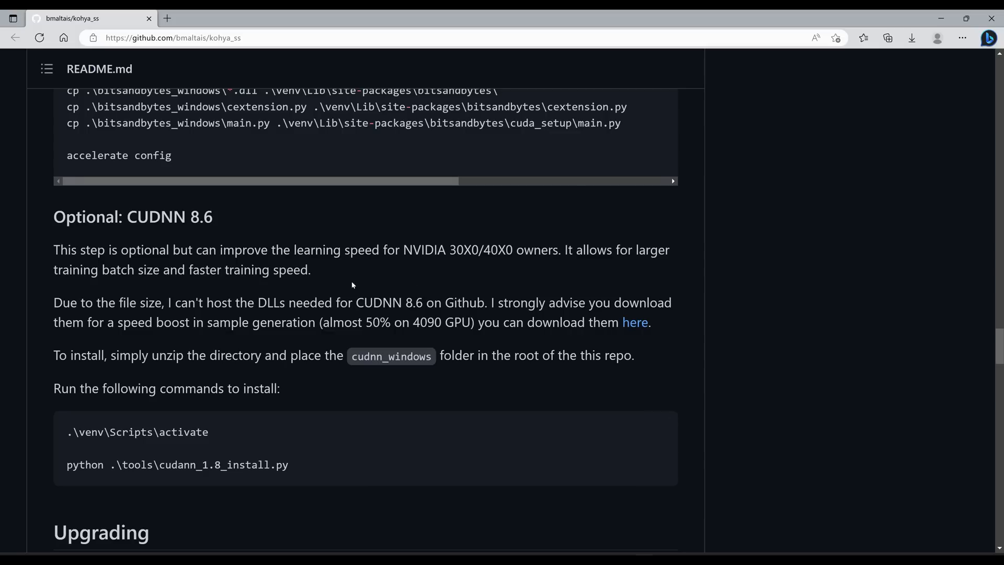
Step: Download the optional CUDNN 8.6 zip from the README into the Kohya folder and bring up the archive's extraction option
left_click(627, 325)
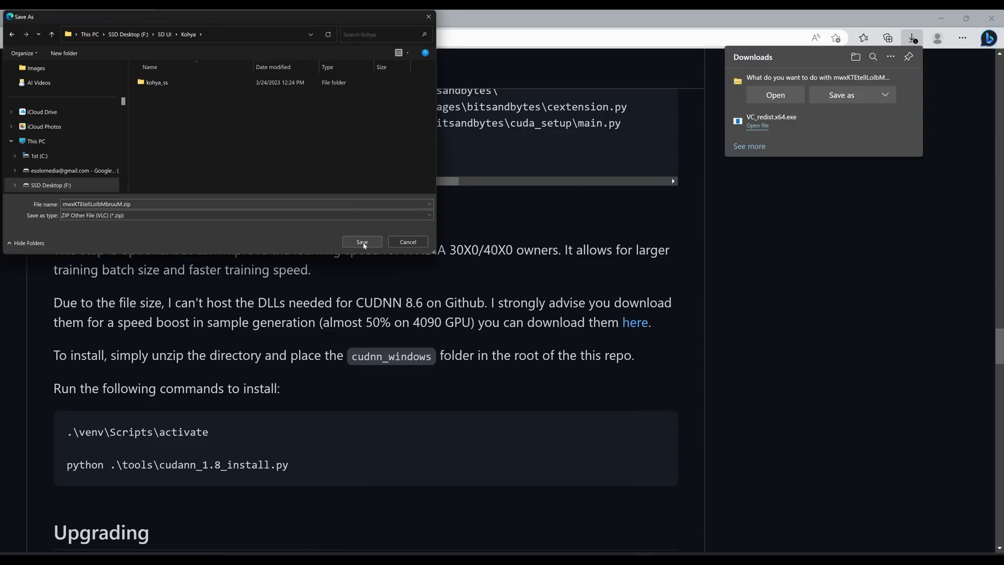
left_click(361, 240)
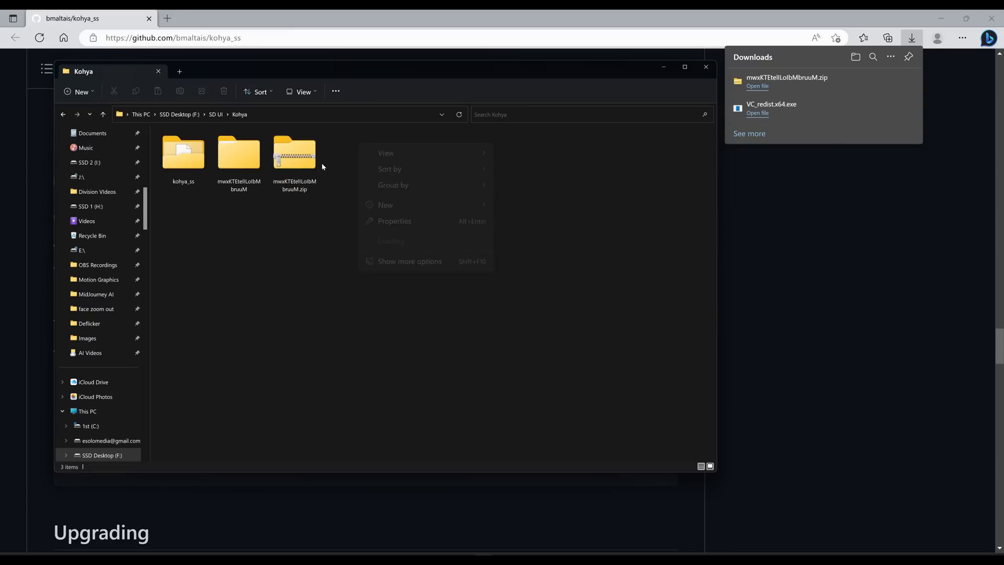
right_click(302, 157)
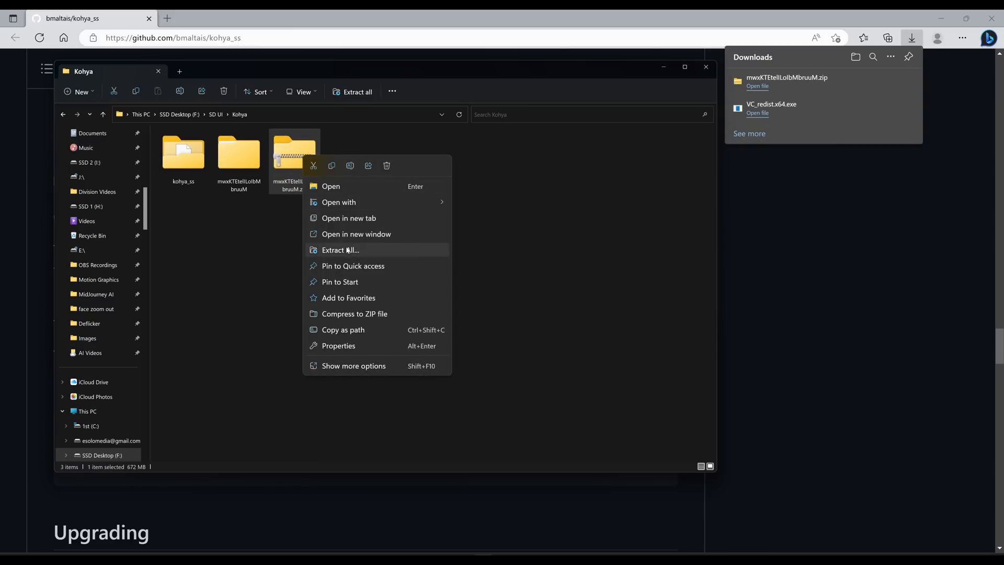
left_click(253, 183)
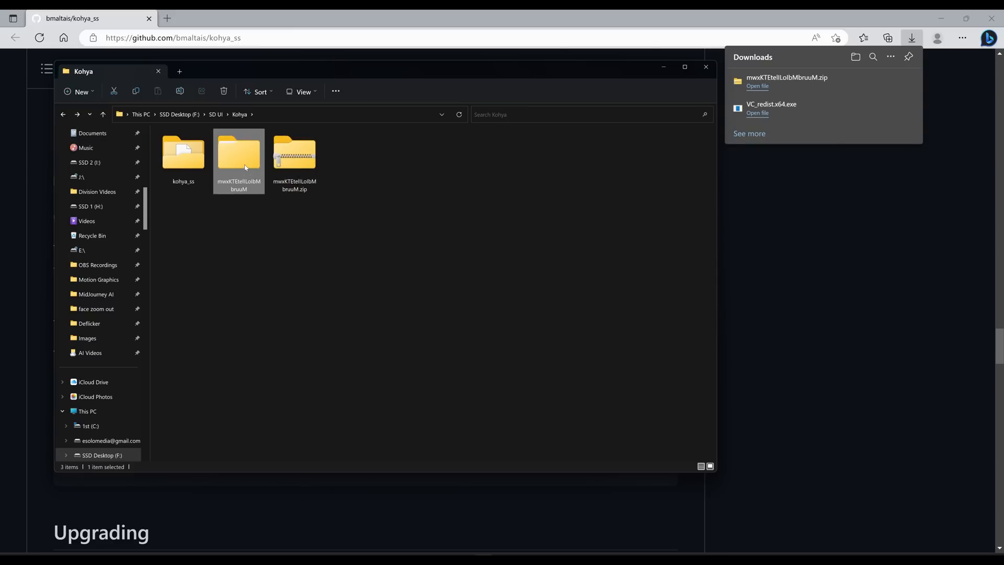
Step: Copy the cudnn_windows folder from the extracted CUDNN download into the root of the kohya_ss folder
double_click(245, 167)
left_click(208, 148)
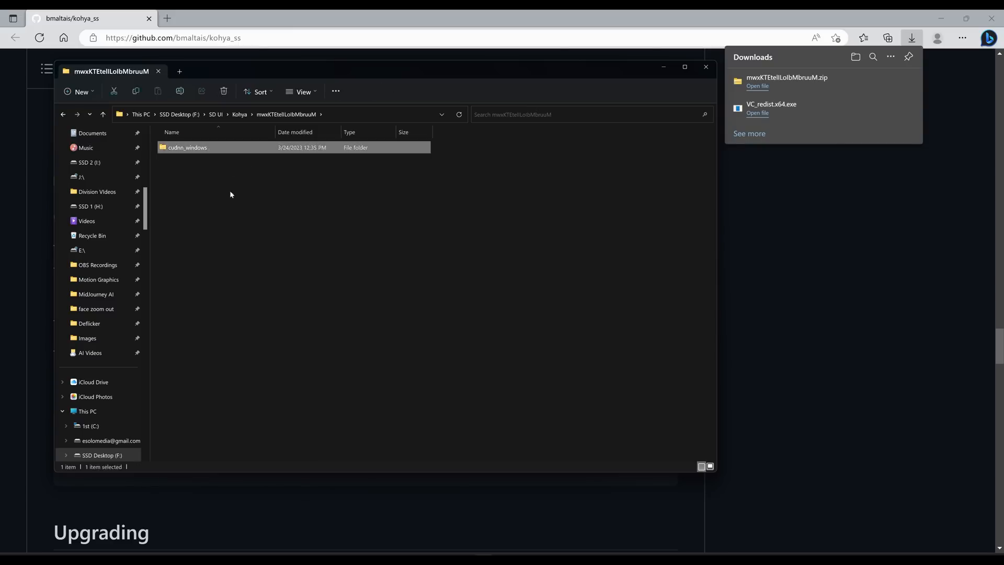
key("ctrl+c")
key("alt+Left")
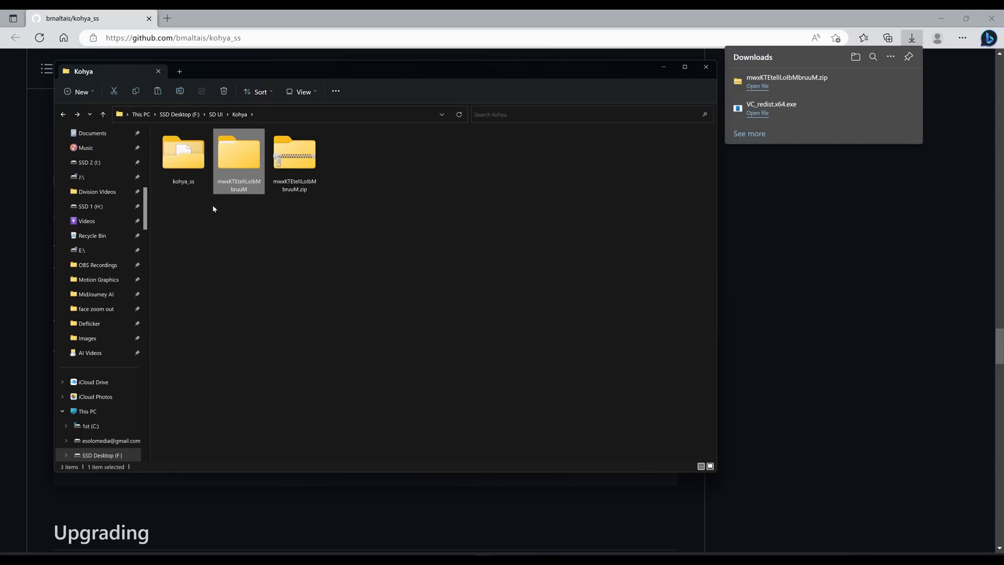
double_click(193, 164)
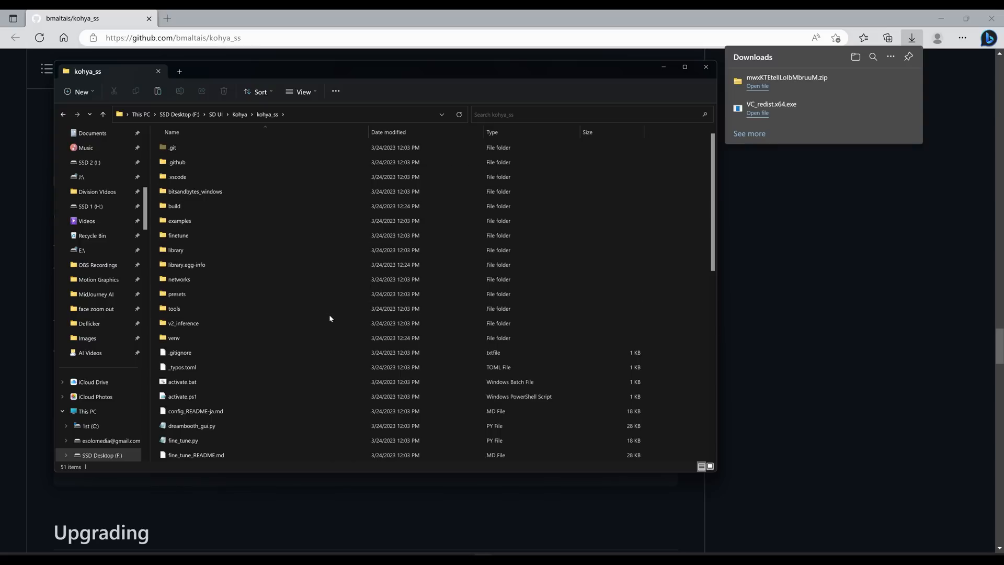
key("ctrl+v")
Step: Copy the README's CUDNN commands and run .\venv\Scripts\activate and python .\tools\cudann_1.8_install.py in PowerShell
left_click(349, 12)
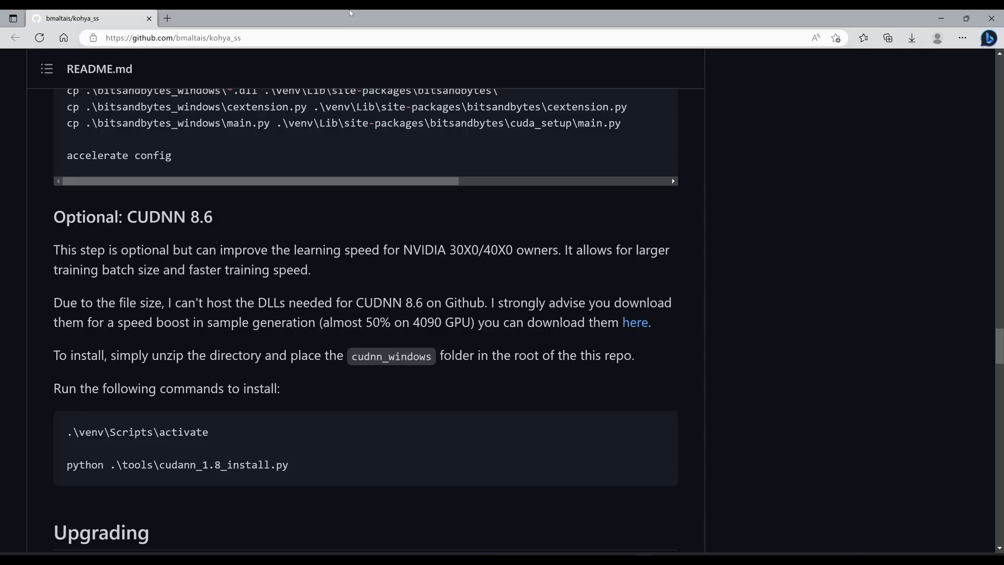
scroll(312, 406, "down", 3)
mouse_move(600, 273)
left_click(657, 281)
key("alt+Tab")
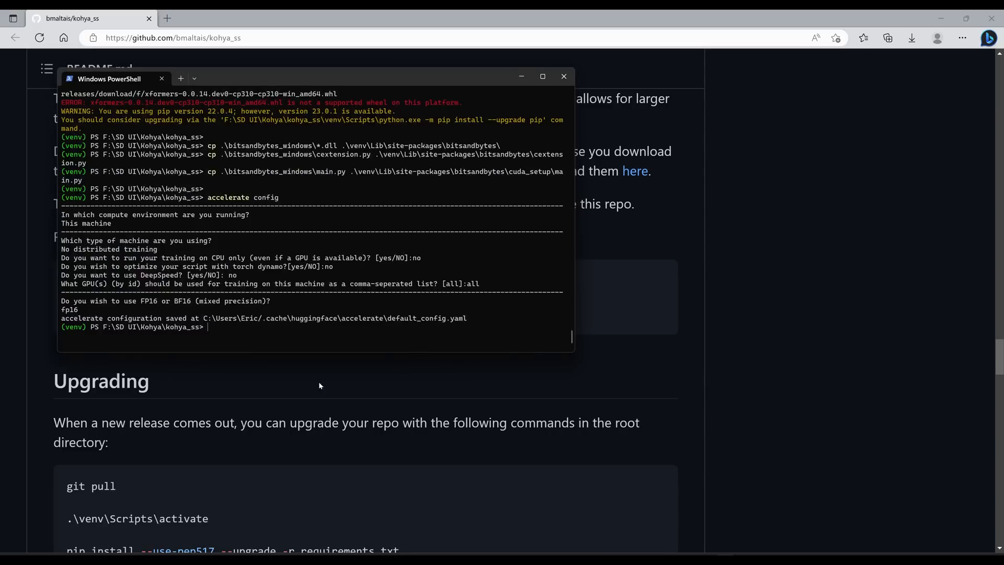
right_click(208, 326)
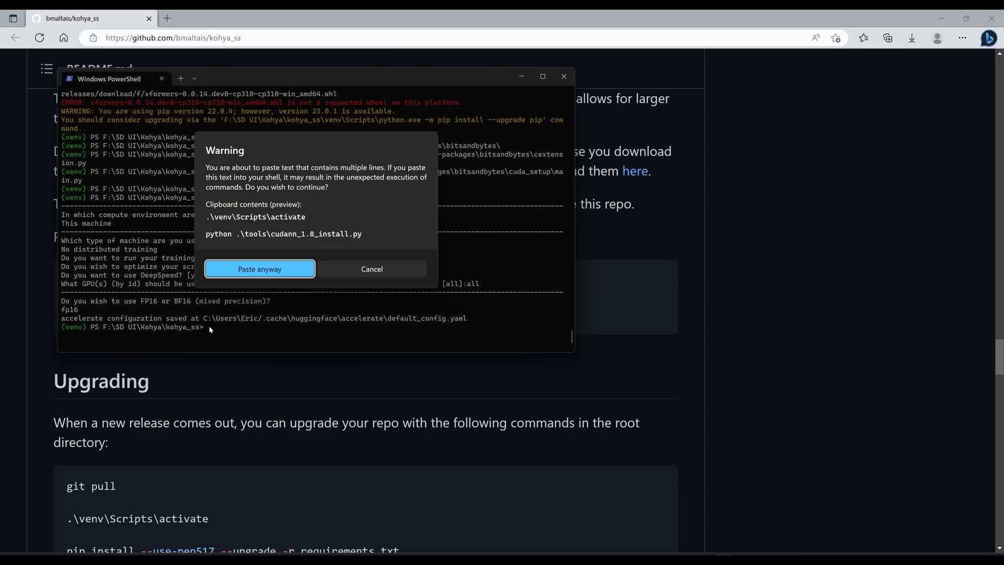
left_click(276, 273)
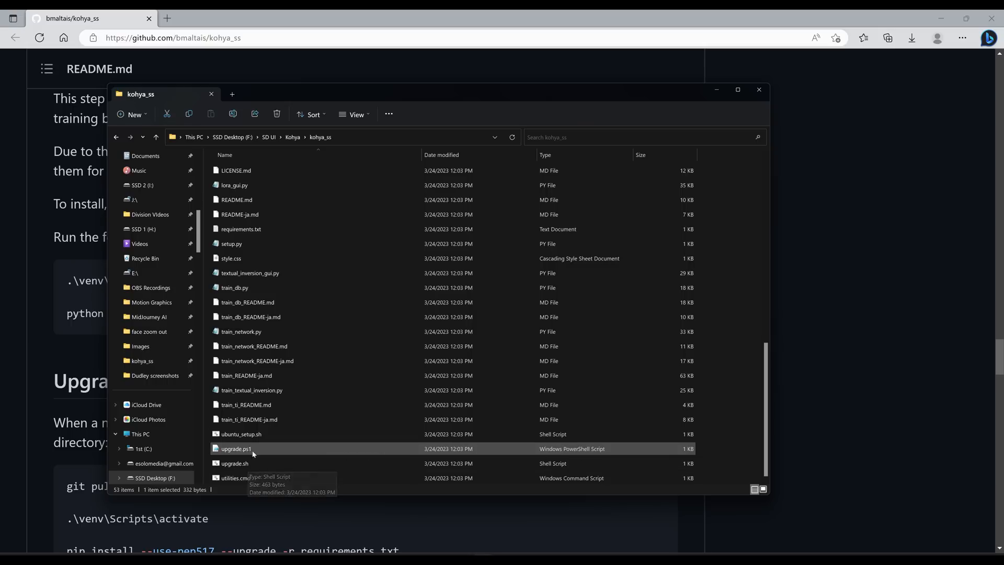
Step: Look through the kohya_ss folder for the gui.bat launcher and the upgrade.ps1 script, leaving upgrade.ps1 selected
scroll(254, 453, "up", 3)
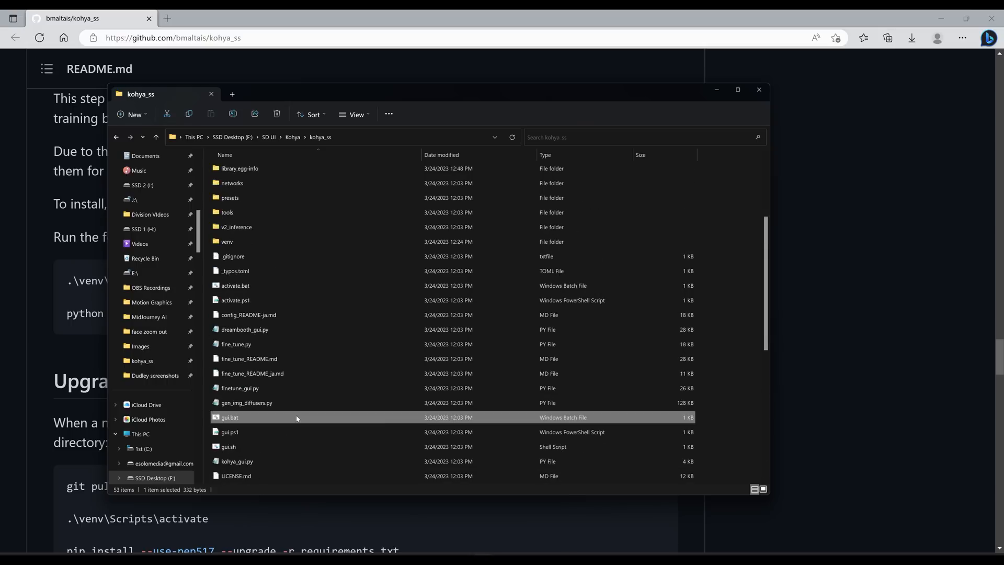
scroll(293, 410, "down", 3)
left_click(256, 463)
left_click(257, 449)
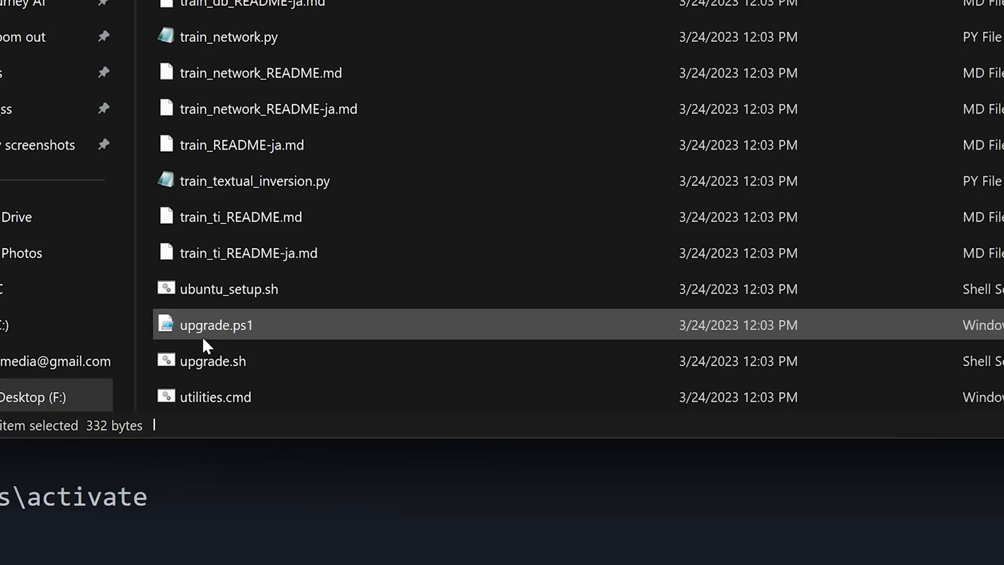
Step: Run the upgrade.ps1 script in the kohya_ss folder with PowerShell
scroll(262, 332, "up", 5)
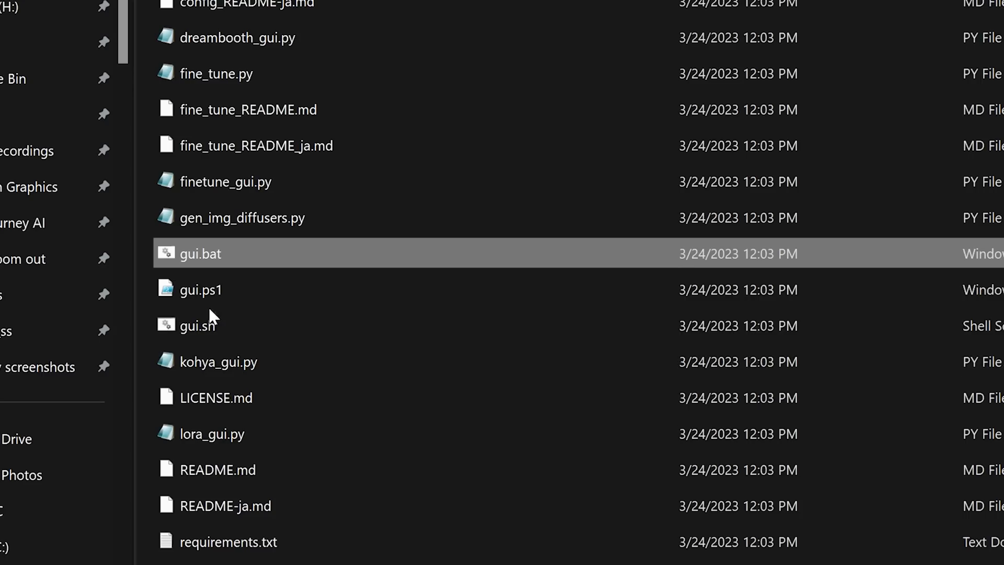
scroll(396, 262, "down", 5)
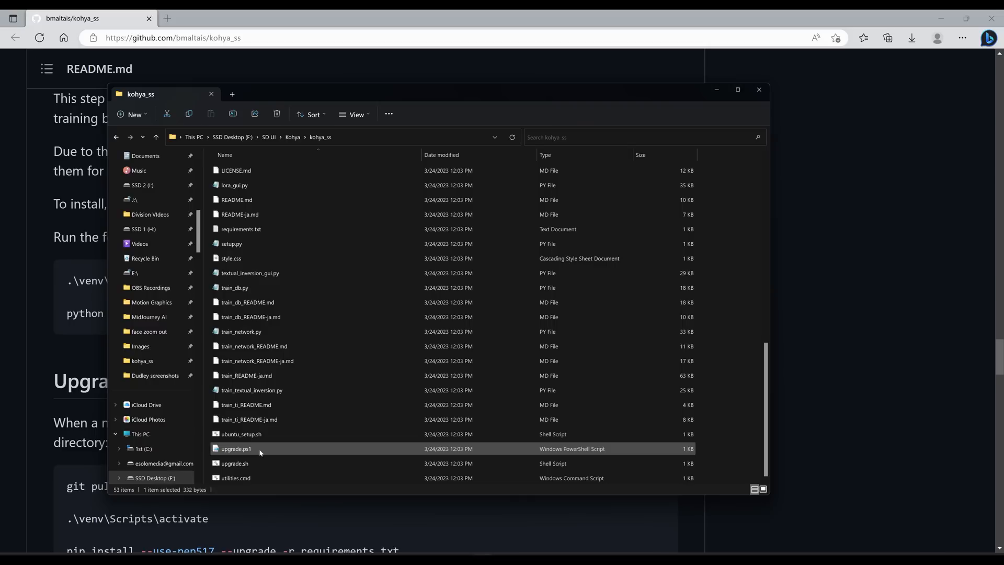
left_click(261, 451)
right_click(261, 451)
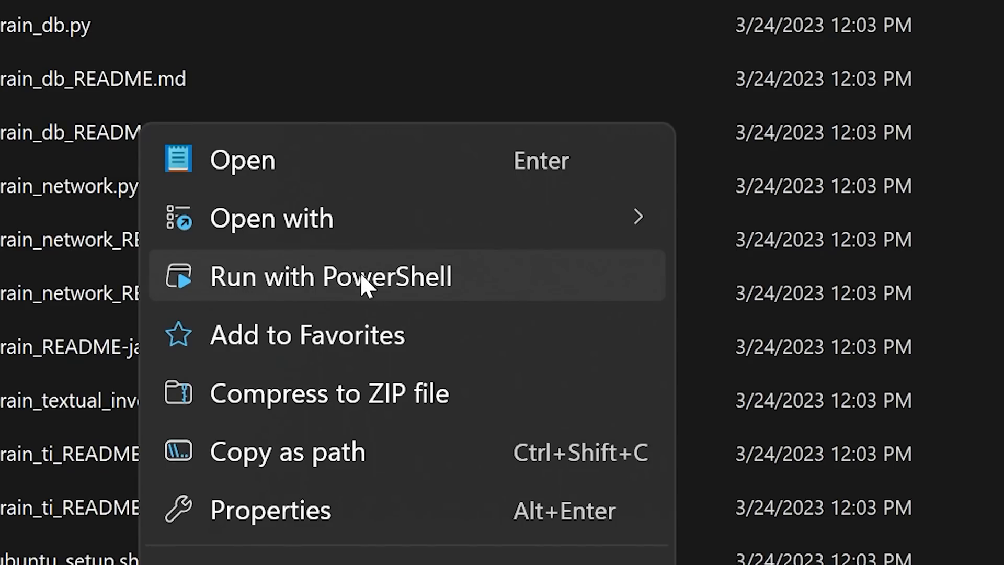
left_click(361, 277)
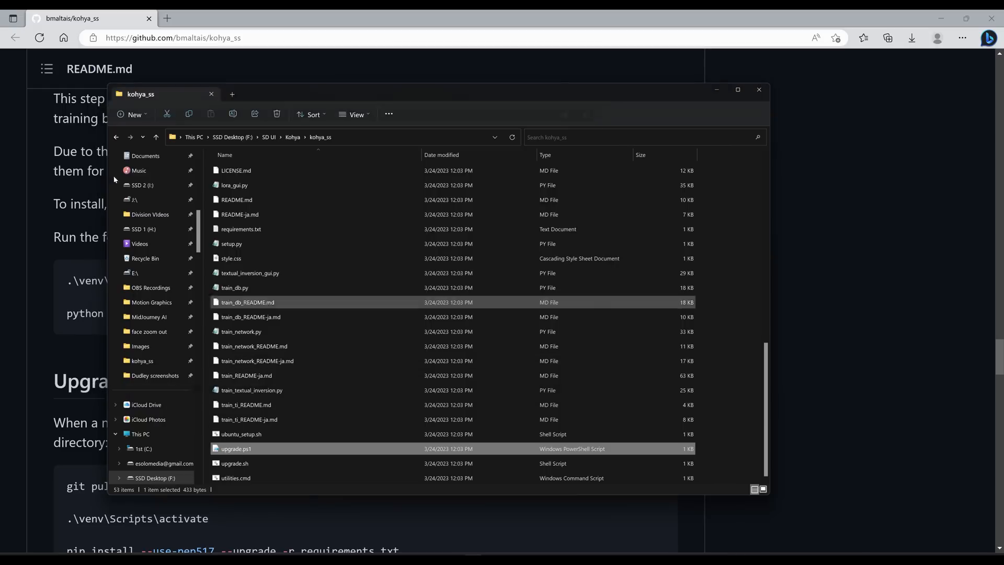
scroll(257, 449, "up", 4)
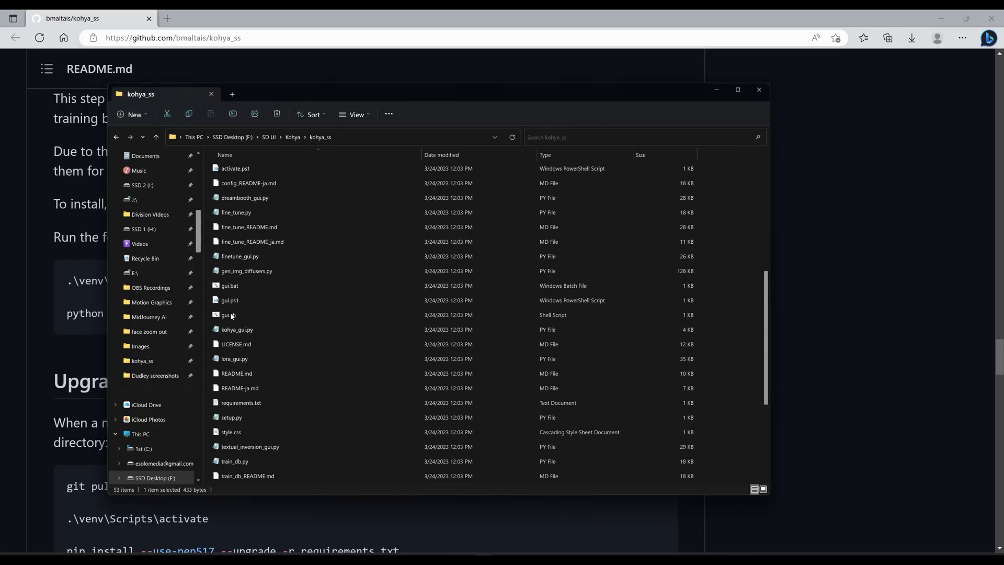
scroll(245, 360, "up", 2)
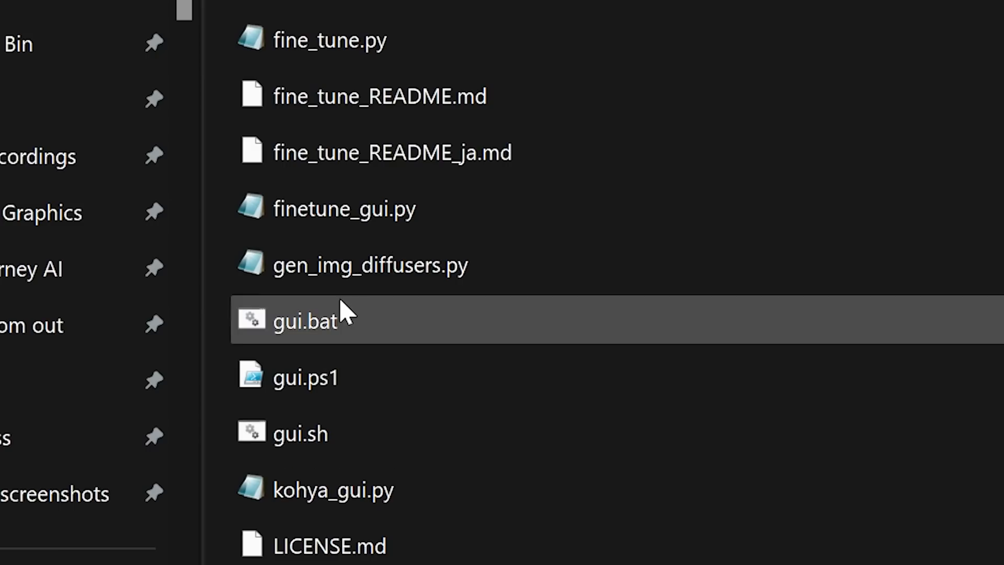
double_click(337, 335)
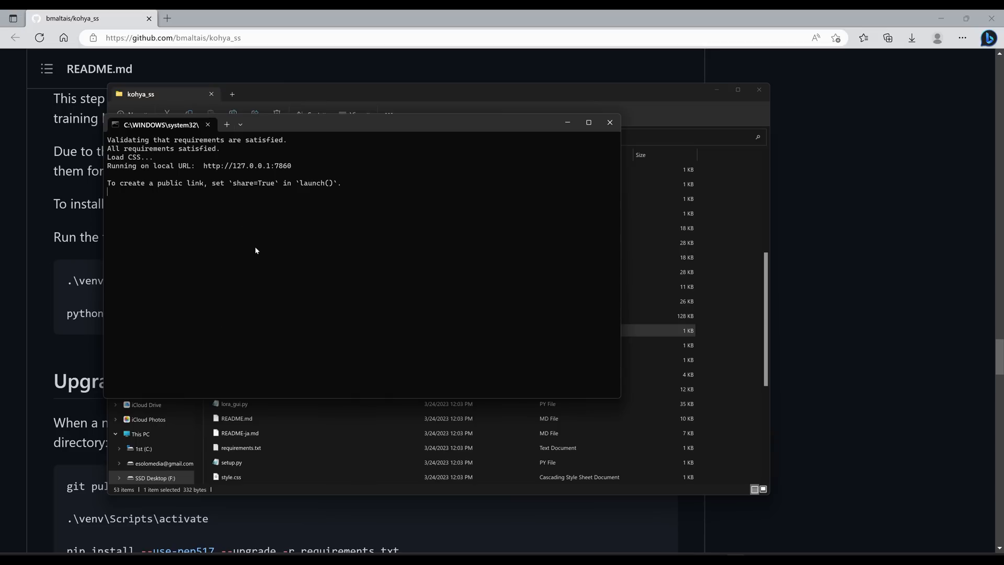
left_click(275, 167, "ctrl")
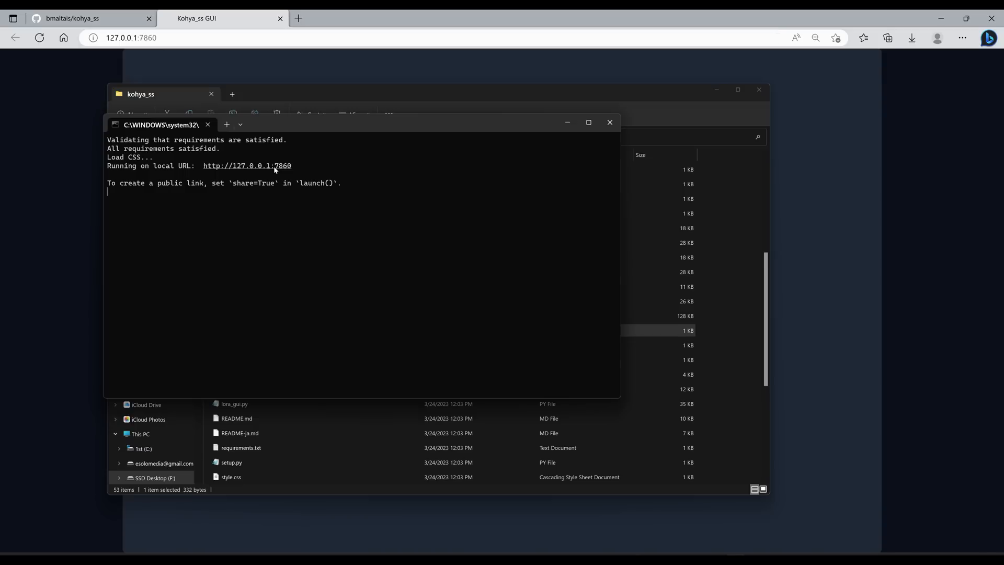
left_click(241, 20)
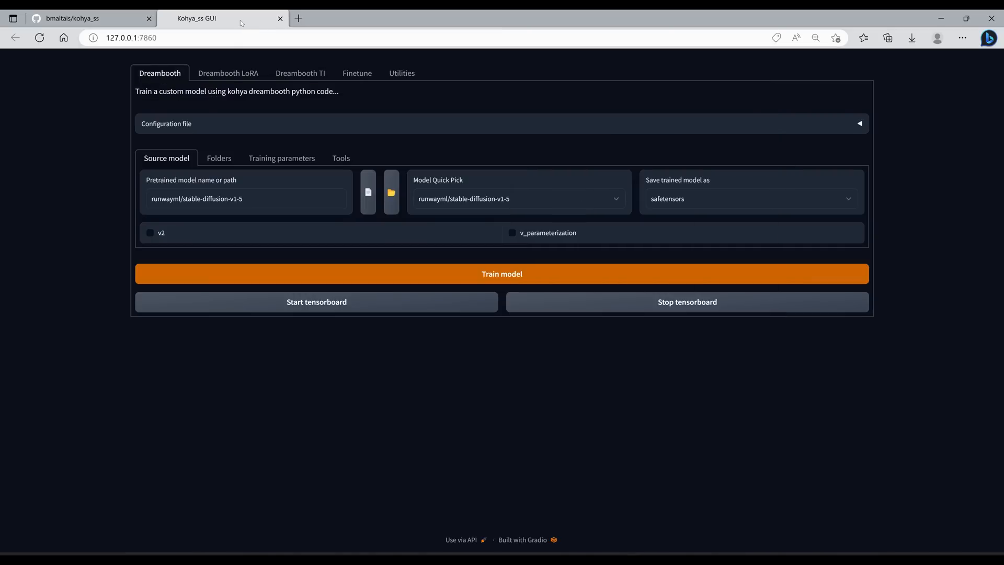
Step: Load all 42 dudley PNG images from the Dudley screenshots folder into the Birme bulk image resizer
left_click(472, 554)
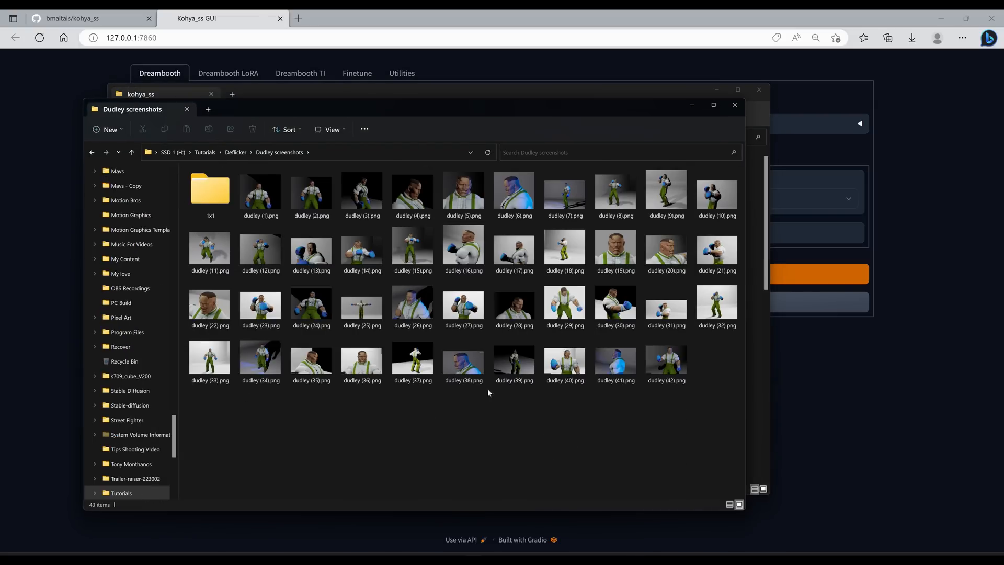
left_click(468, 320)
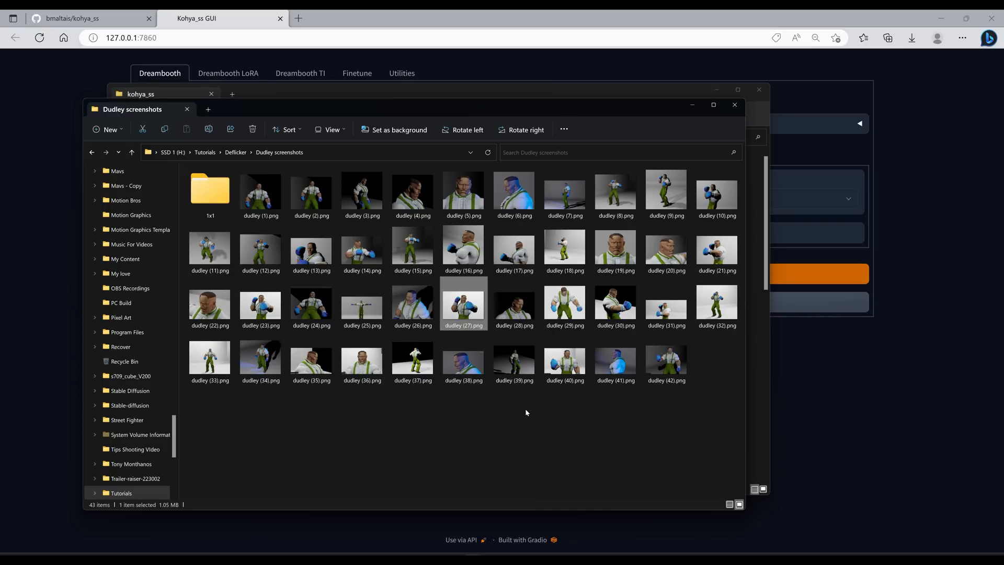
double_click(416, 311)
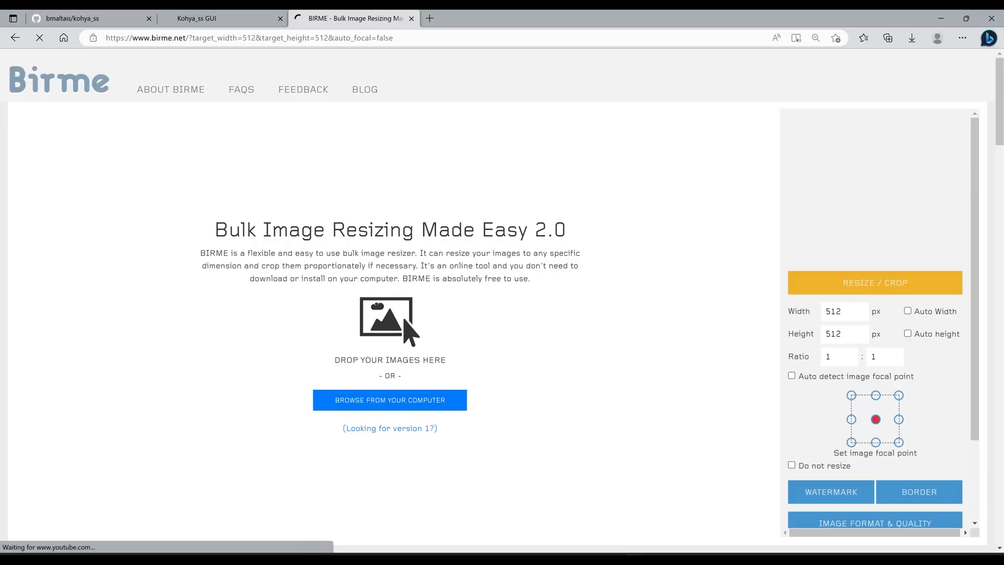
mouse_move(485, 551)
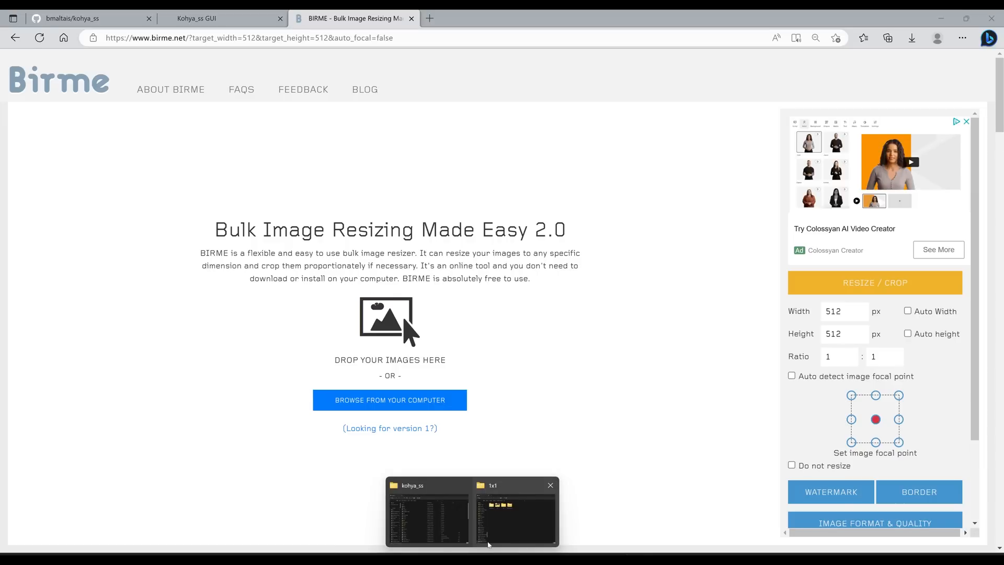
left_click(500, 536)
left_click(669, 361, "shift")
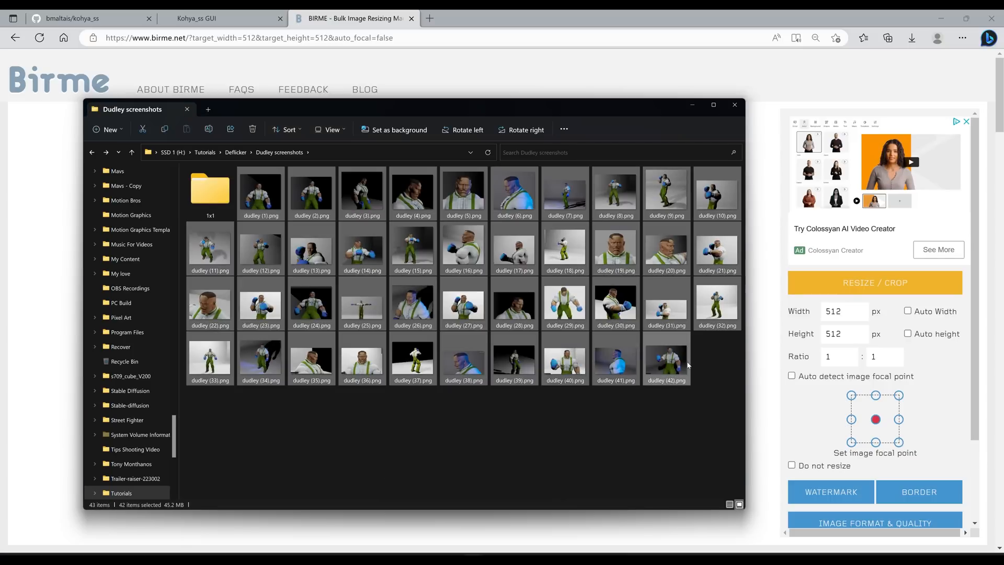
left_click_drag(669, 373, 52, 311)
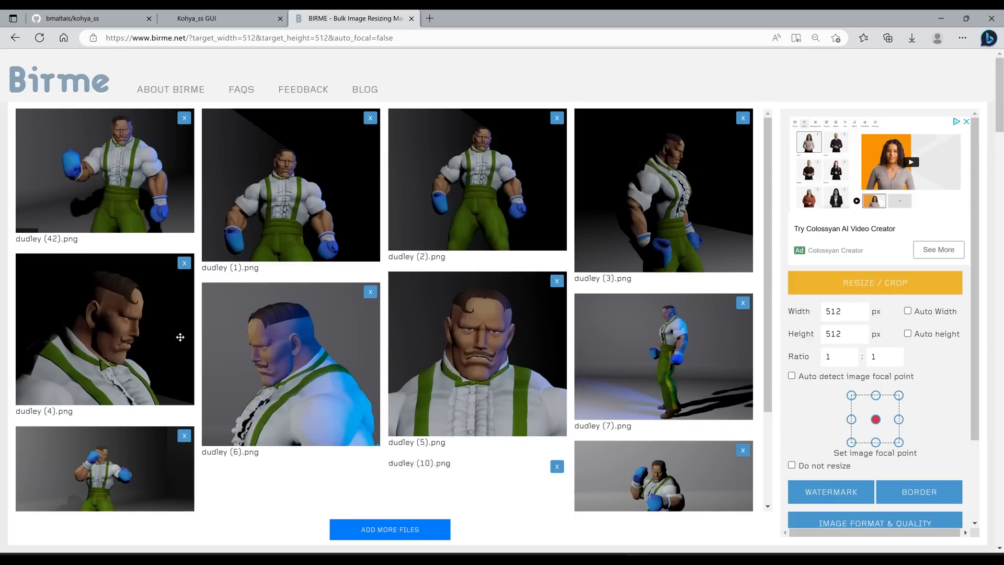
Step: Reposition the 512 x 512 crop areas on off-centre images, including dudley (14), (21), (23) and (25), to frame the character better
scroll(363, 297, "down", 5)
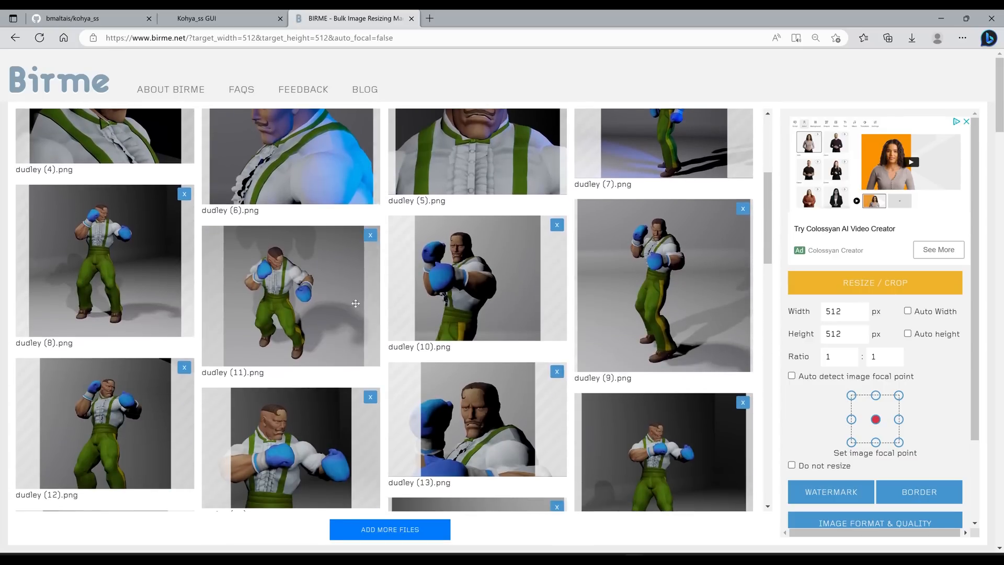
scroll(296, 303, "down", 2)
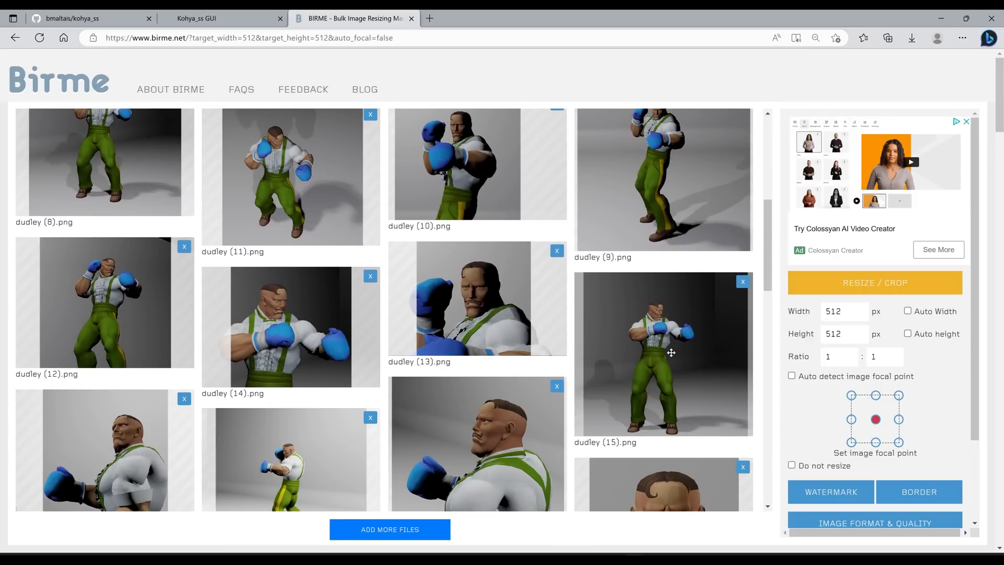
left_click_drag(283, 349, 277, 349)
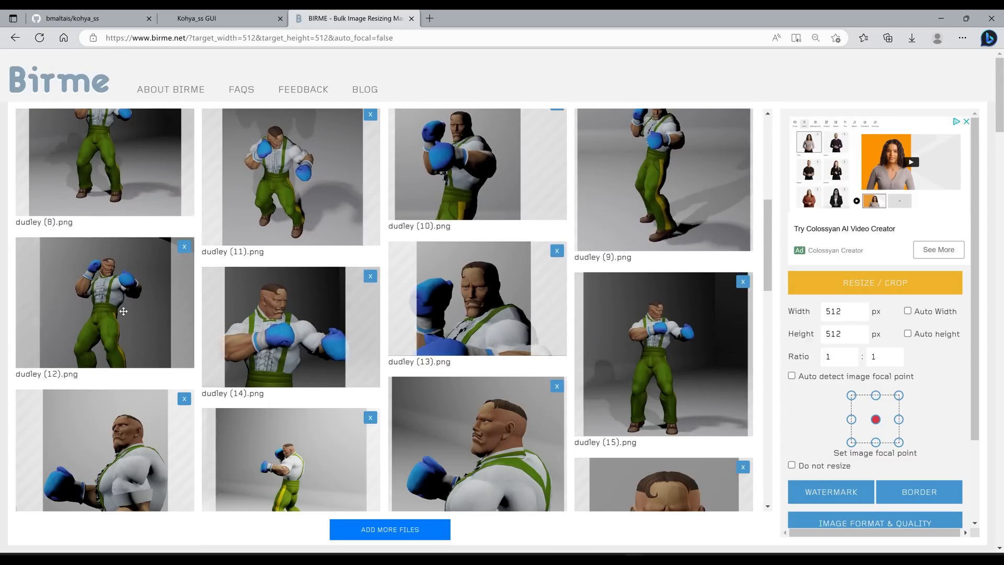
scroll(459, 319, "down", 3)
left_click_drag(451, 311, 449, 311)
left_click_drag(328, 314, 329, 313)
left_click_drag(105, 327, 112, 326)
scroll(111, 326, "down", 1)
scroll(112, 326, "down", 3)
left_click_drag(271, 253, 262, 253)
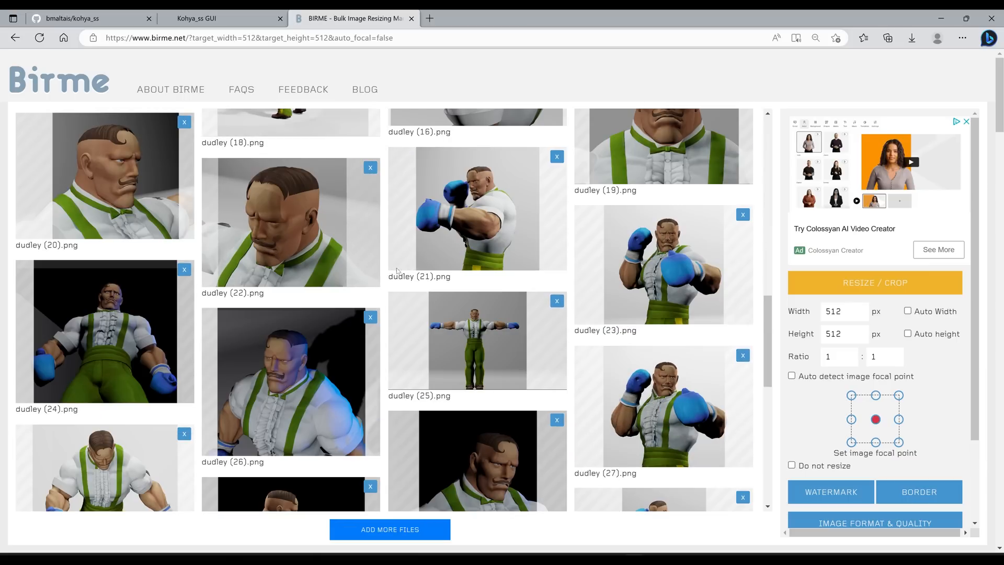
left_click_drag(442, 235, 437, 236)
left_click_drag(645, 262, 654, 262)
left_click_drag(454, 345, 451, 345)
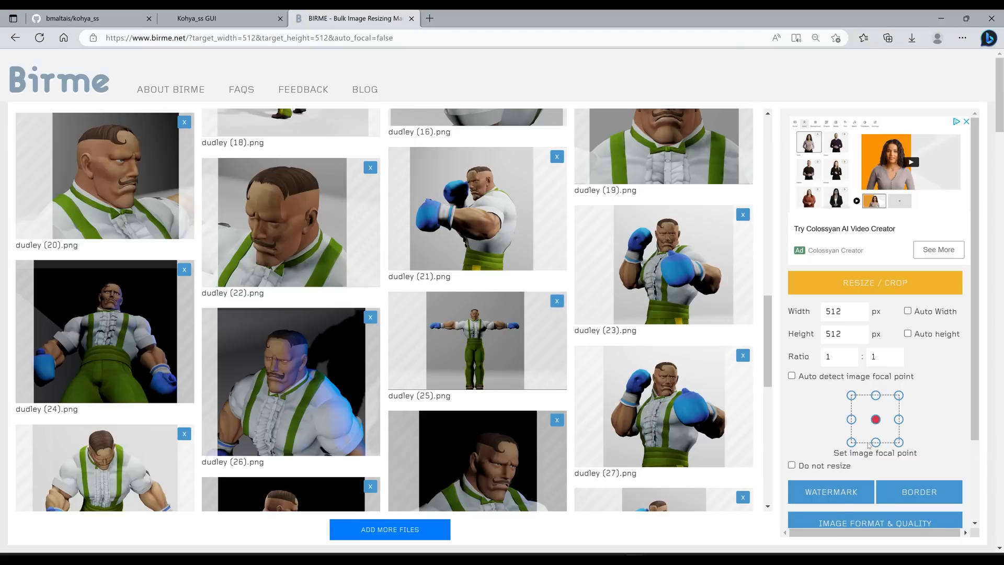
Step: Save the cropped images from Birme as birme-512x512.zip and check dudley (27).png inside the archive
scroll(847, 398, "down", 2)
left_click(816, 489)
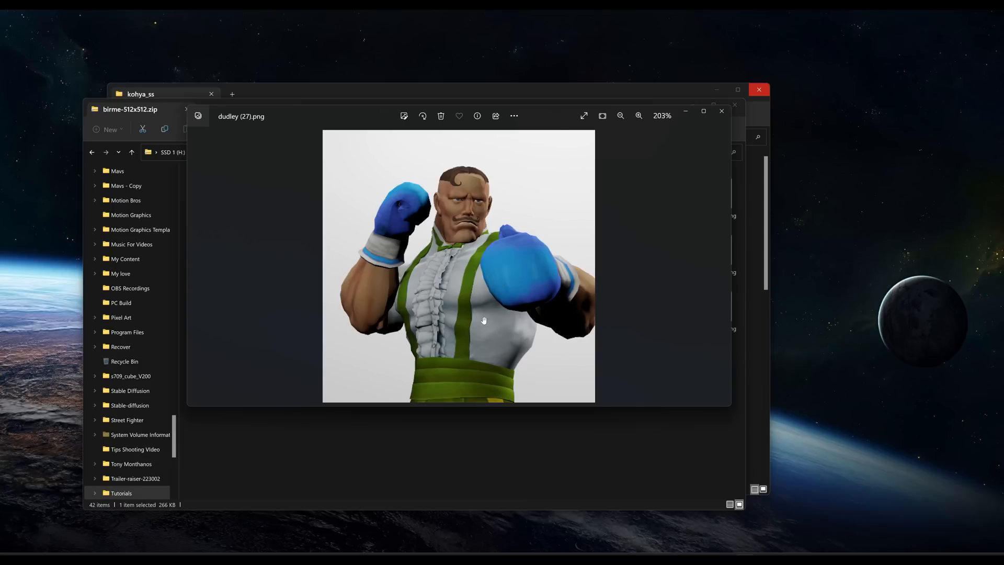
left_click(722, 110)
double_click(419, 199)
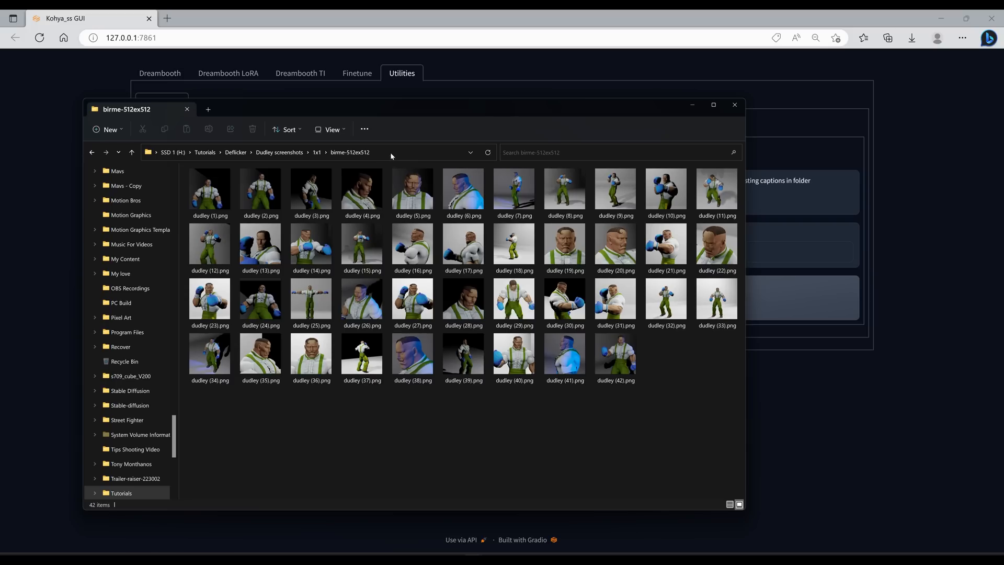
Step: Delete dudley (14).png through dudley (42).png from the birme-512ex512 folder
left_click(225, 152)
left_click(786, 418)
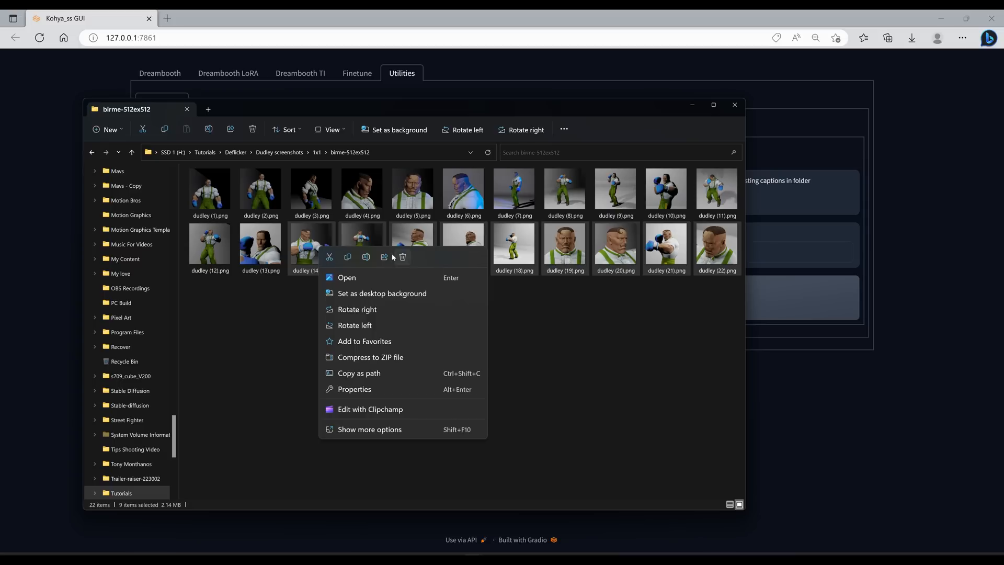
left_click(392, 256)
key("Escape")
left_click_drag(310, 292, 704, 260)
right_click(703, 260)
left_click(780, 267)
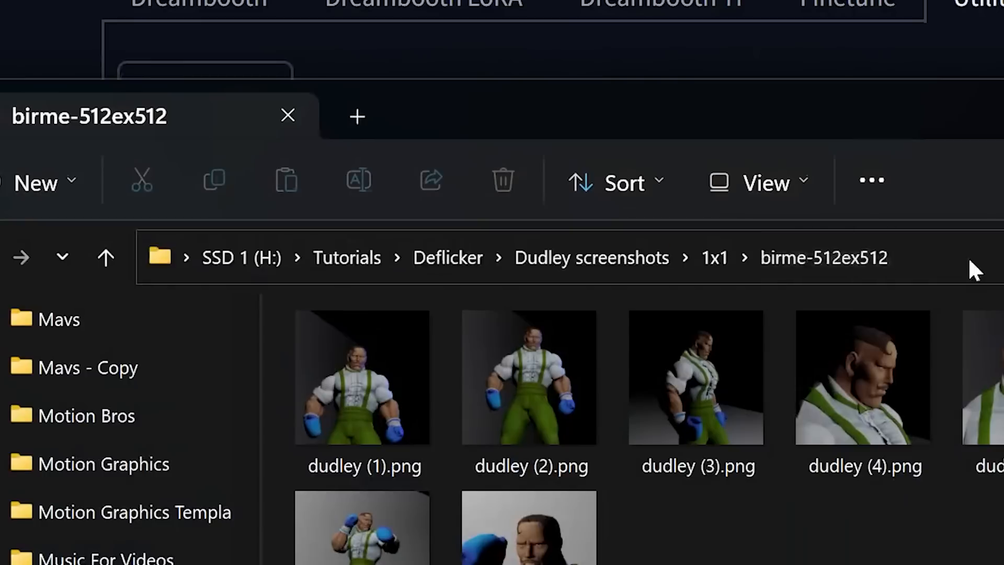
Step: Run BLIP Captioning in Kohya_ss on the copied birme-512ex512 folder path and check the generated caption in dudley (1).txt
left_click(394, 153)
key("ctrl+c")
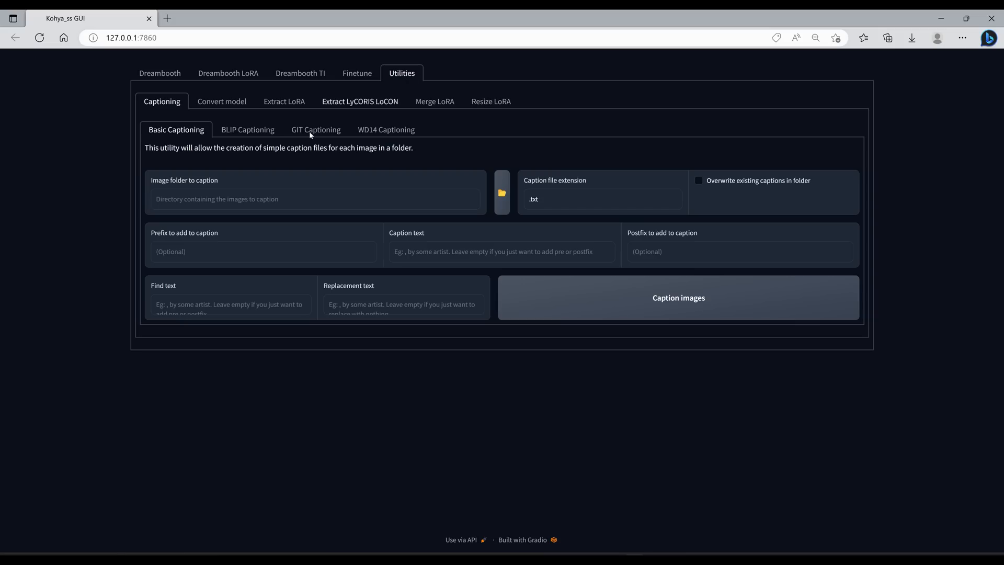
left_click(257, 135)
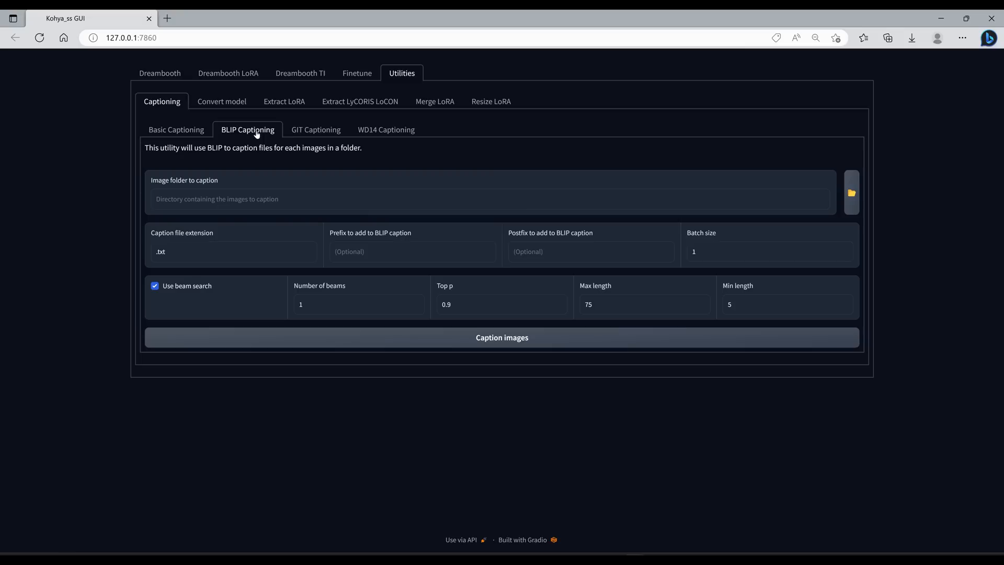
key("ctrl+v")
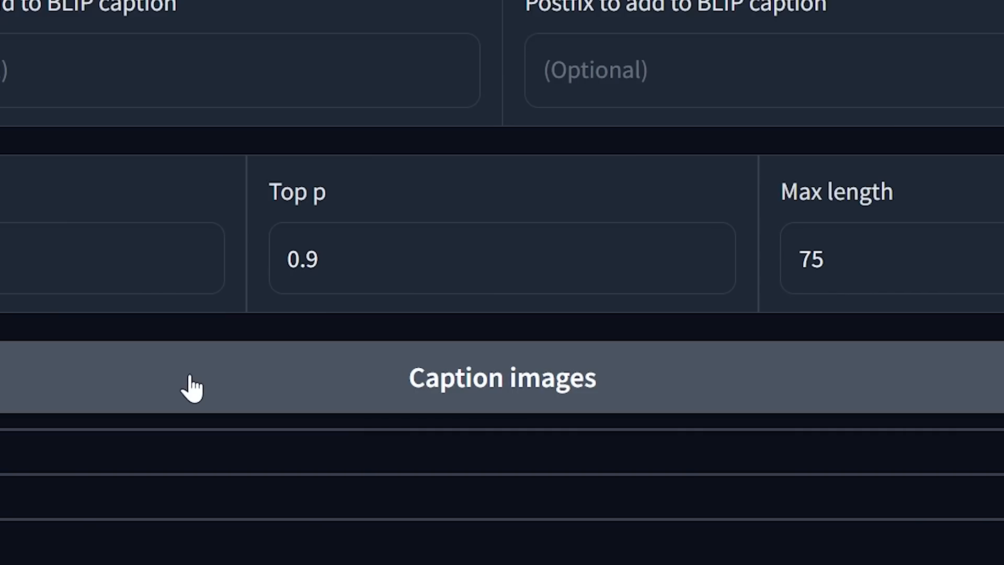
left_click(187, 386)
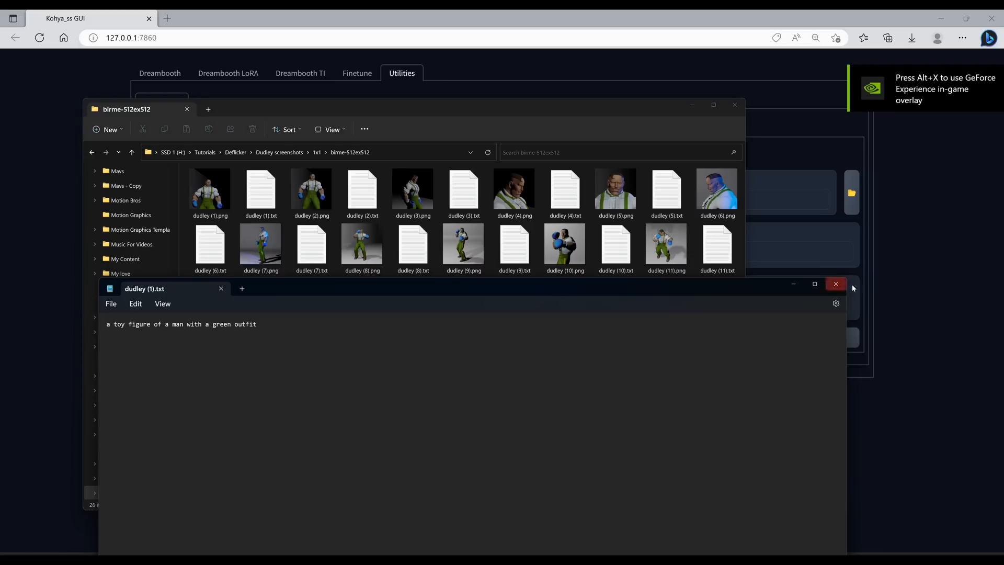
left_click(838, 288)
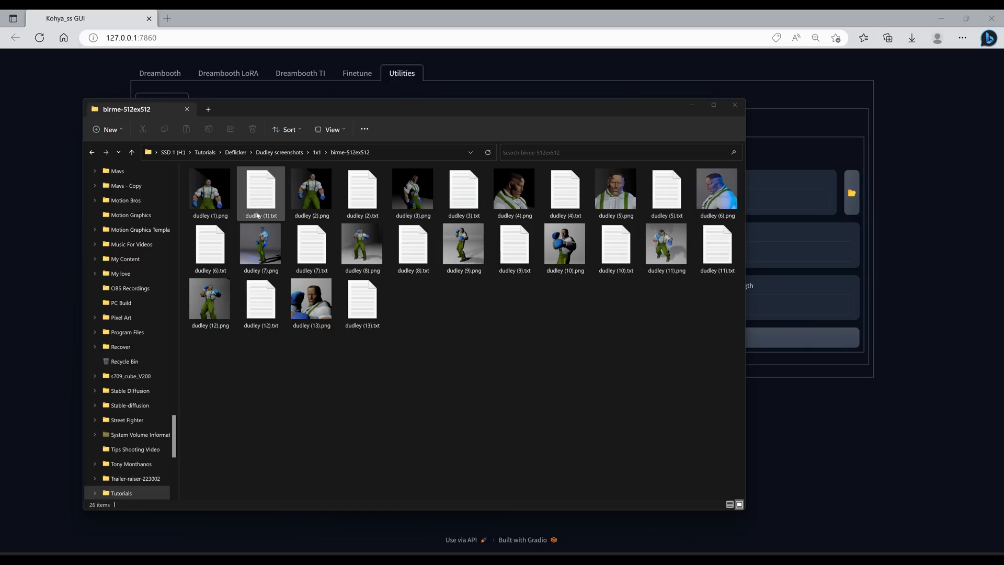
Step: Edit the dudley (8).txt caption to read "dudley in a green overalls and blue boxing gloves full body side view"
left_click(404, 240)
double_click(404, 240)
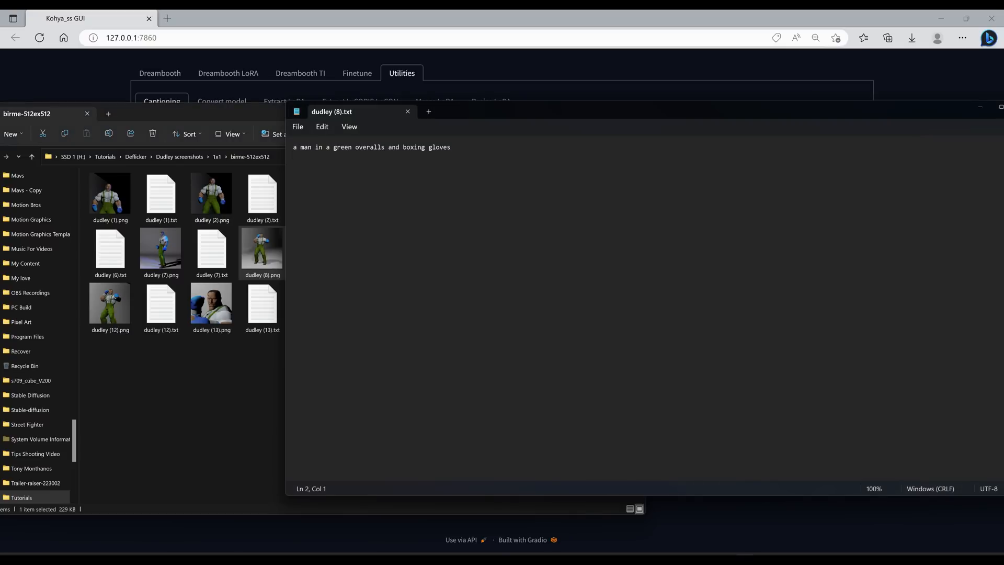
left_click_drag(311, 147, 293, 147)
type("dudley")
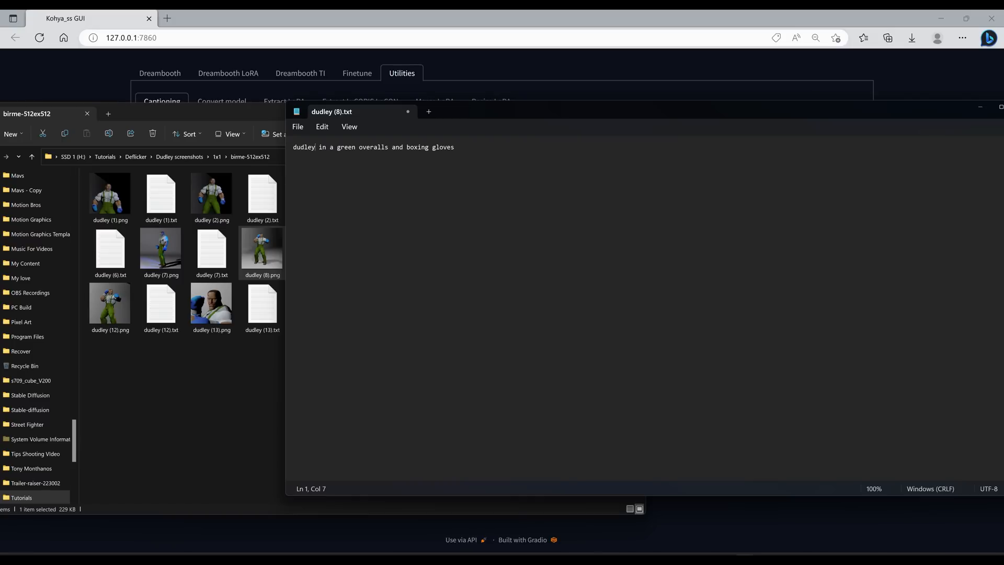
type("blue")
key("BackSpace")
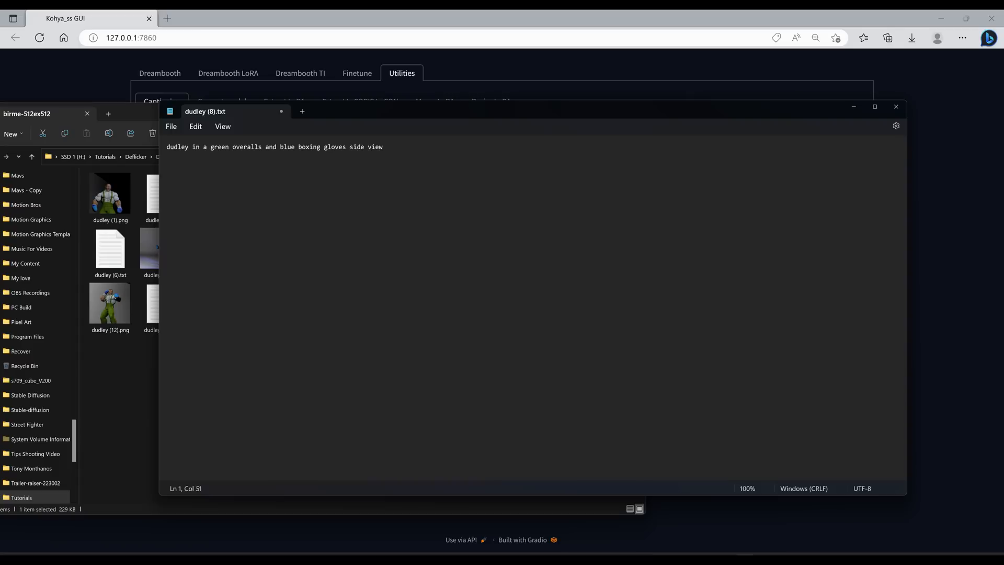
type("full body side view")
left_click(897, 107)
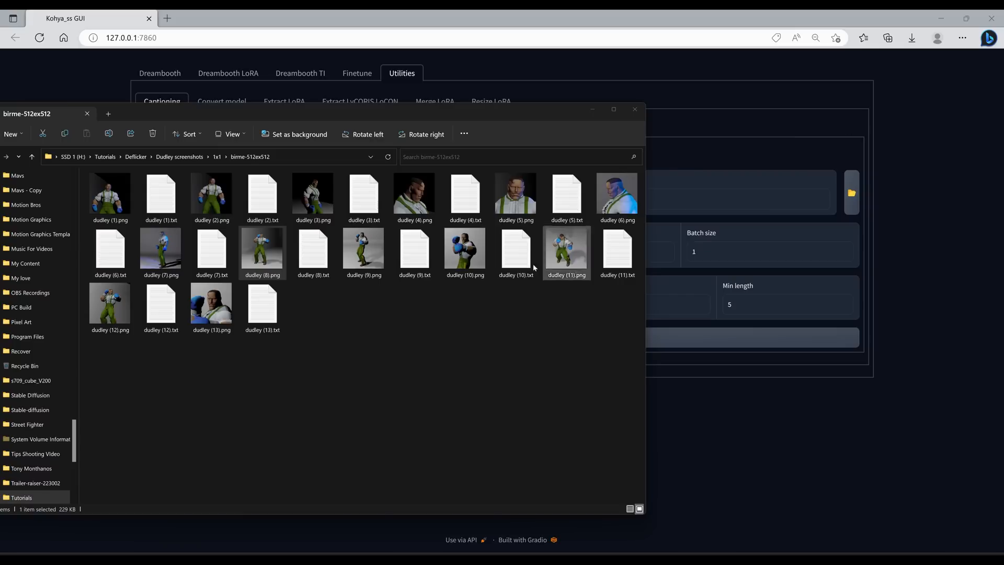
Step: Edit the dudley (3).txt caption to read "dudley in a green and white outfit" and close the file
double_click(358, 209)
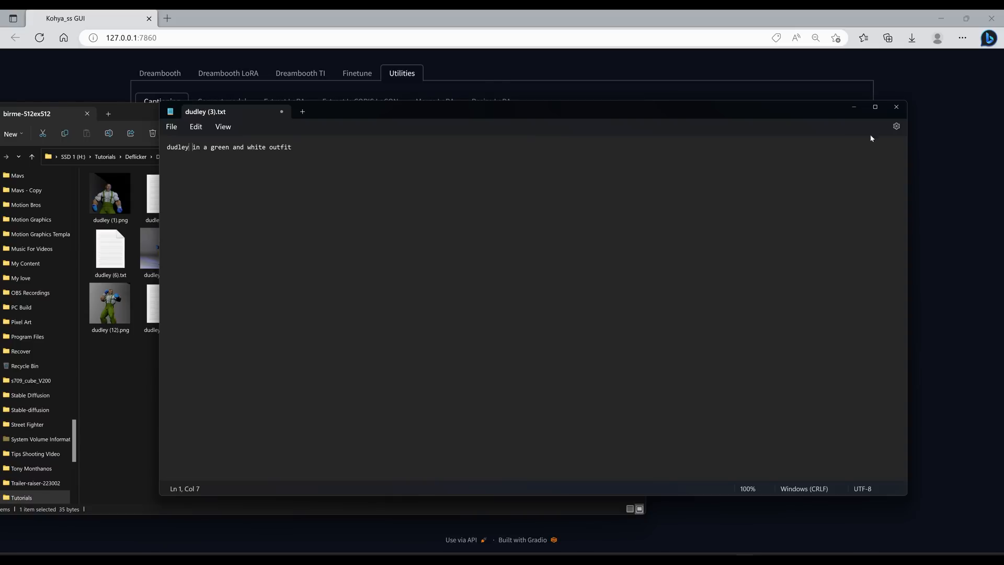
left_click(896, 106)
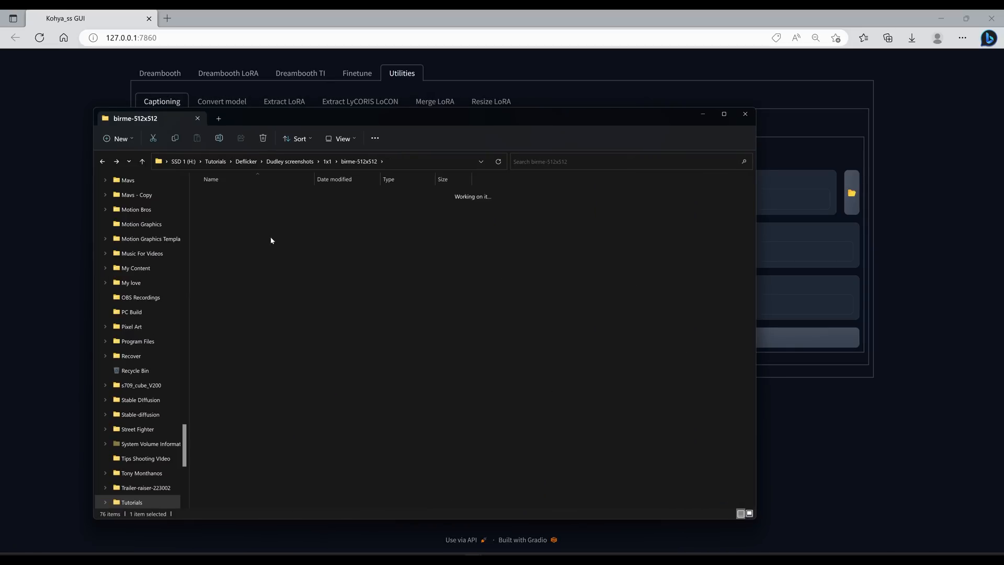
Step: Create three folders named image, model and log inside the Dudley LORA folder
key("ctrl+shift+n")
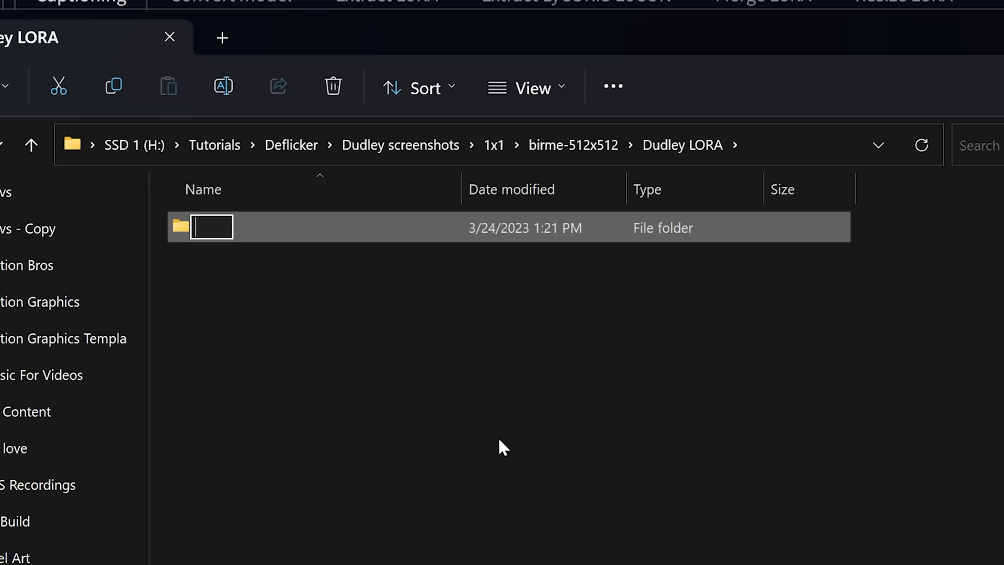
type("image")
key("Return")
key("ctrl+shift+n")
type("model")
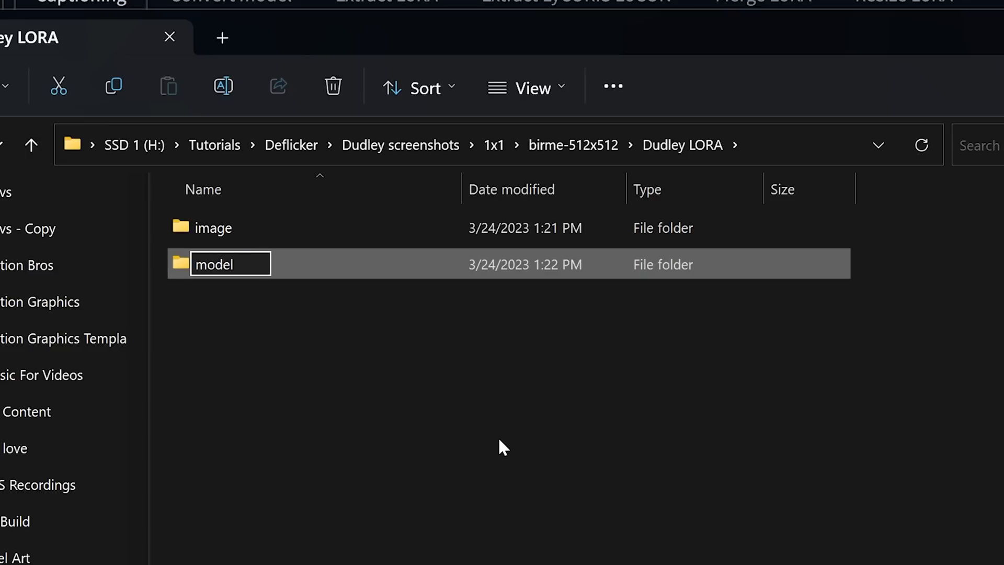
key("Return")
key("ctrl+shift+n")
type("log")
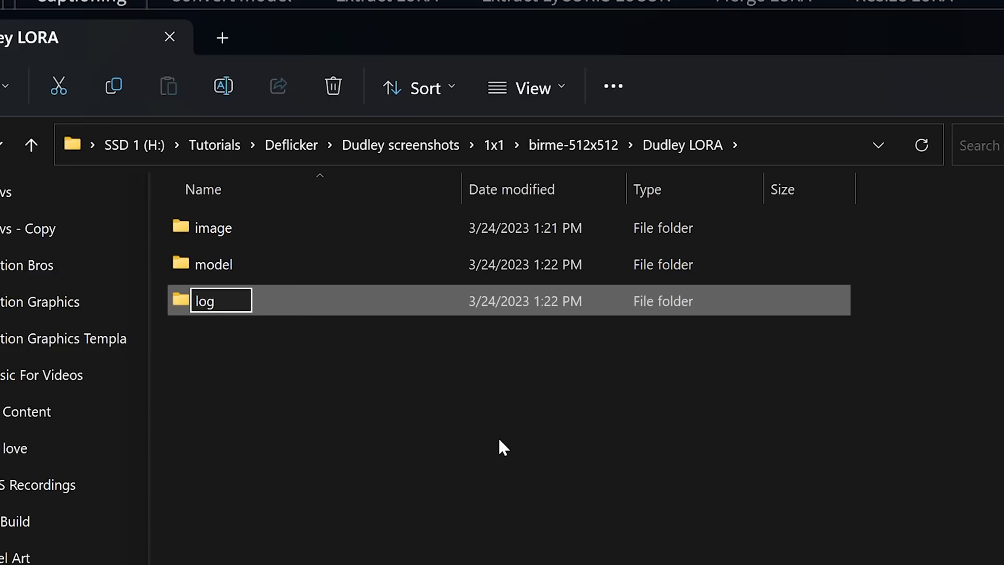
key("Return")
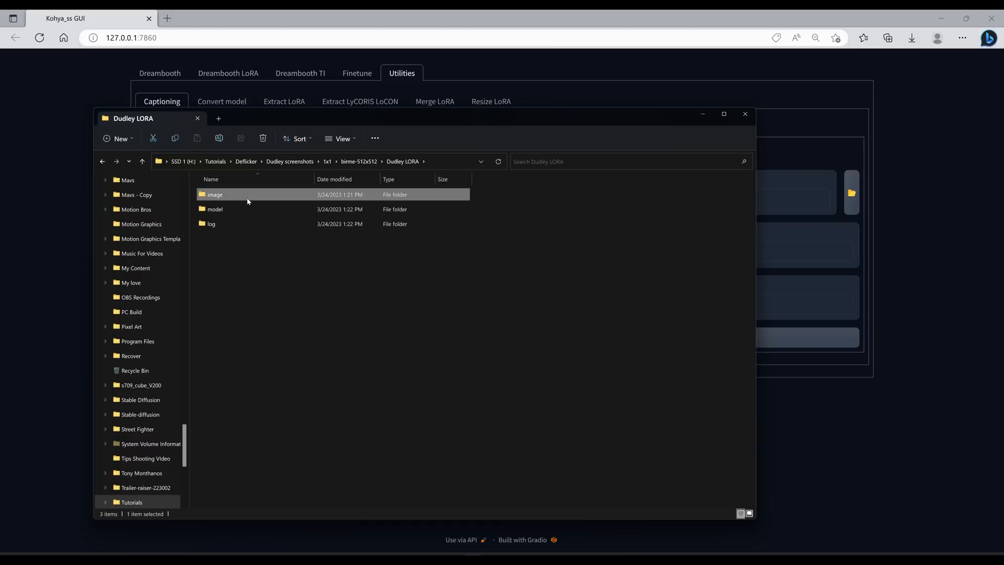
Step: Create a new subfolder with the default name inside the image folder
double_click(293, 231)
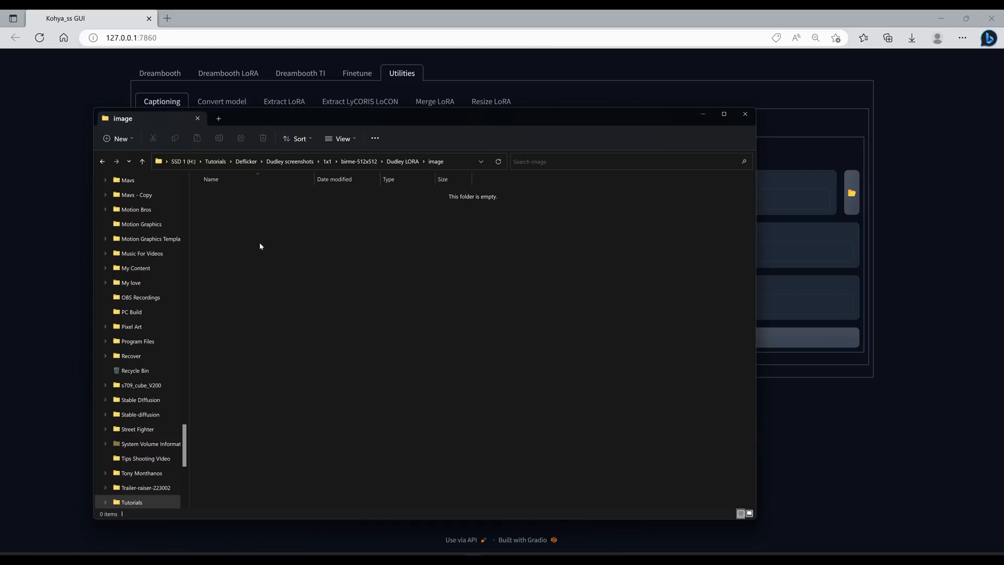
key("ctrl+shift+n")
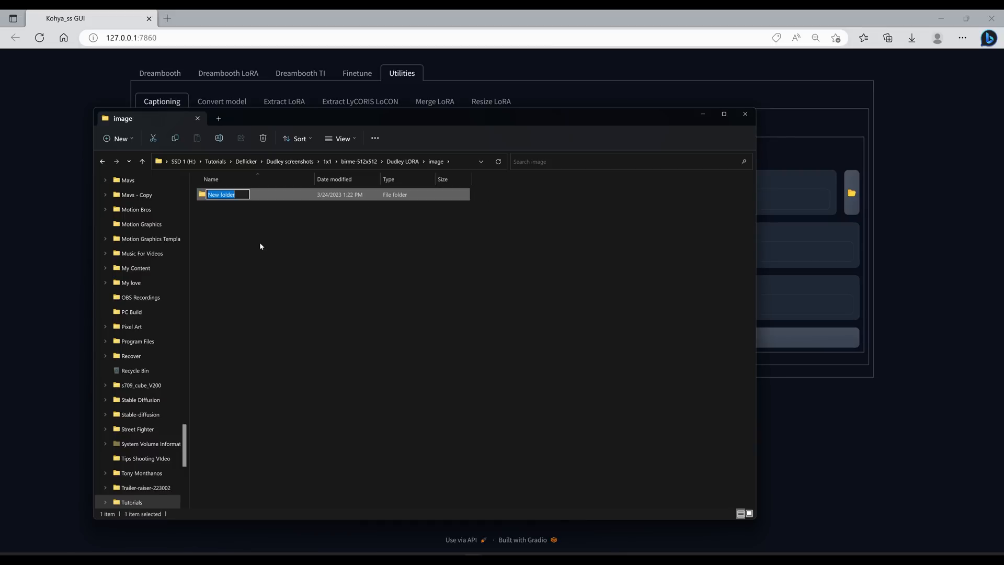
left_click(260, 246)
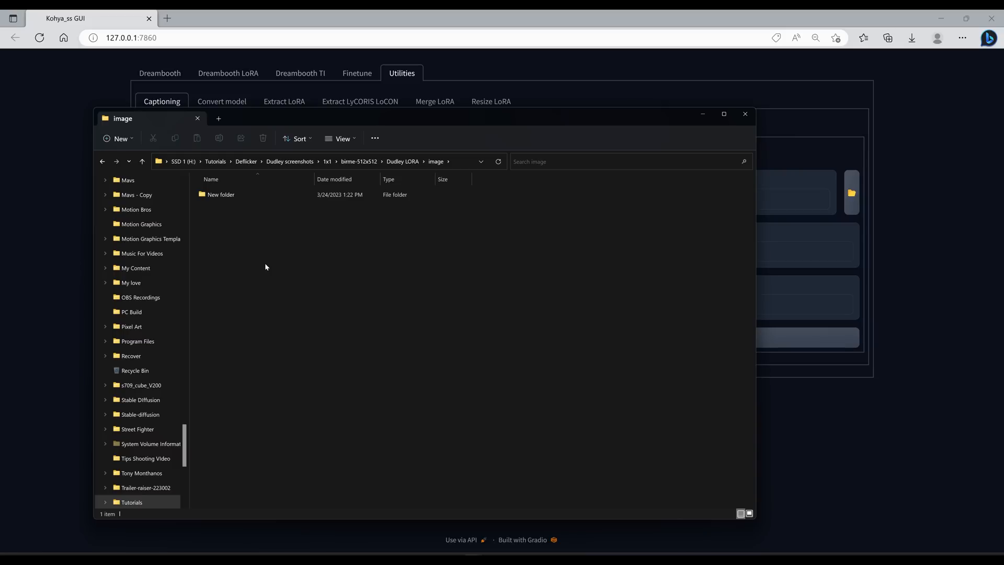
Step: Check the number of dudley images in the birme-512ex512 folder and divide 1500 by 13 in Calculator
key("alt+Up")
key("alt+Up")
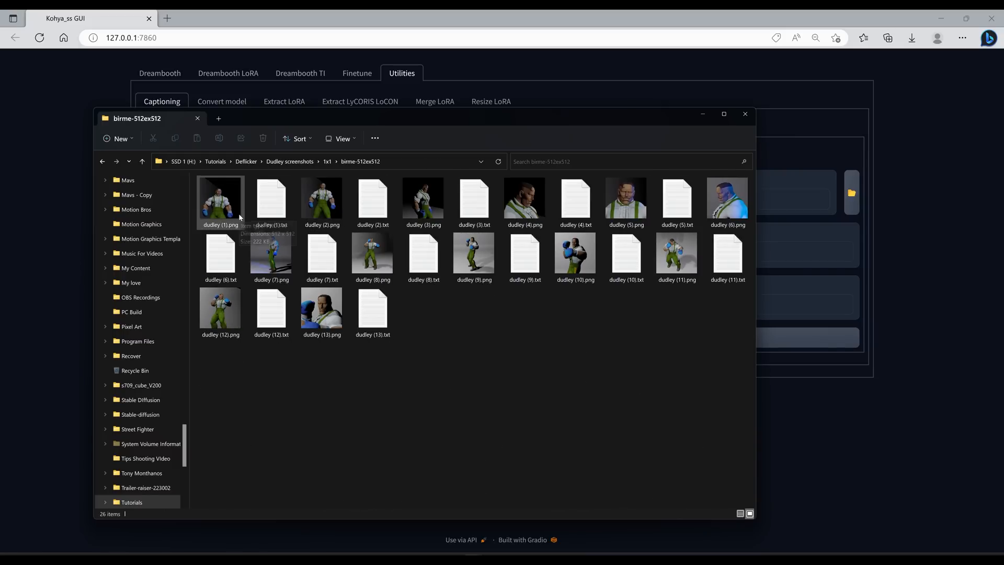
left_click(327, 314)
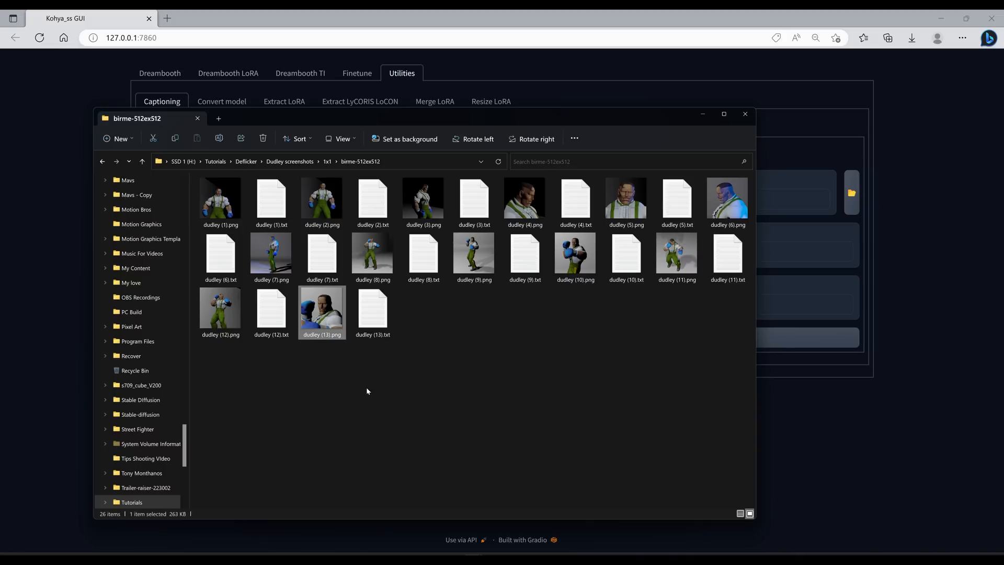
left_click(367, 391)
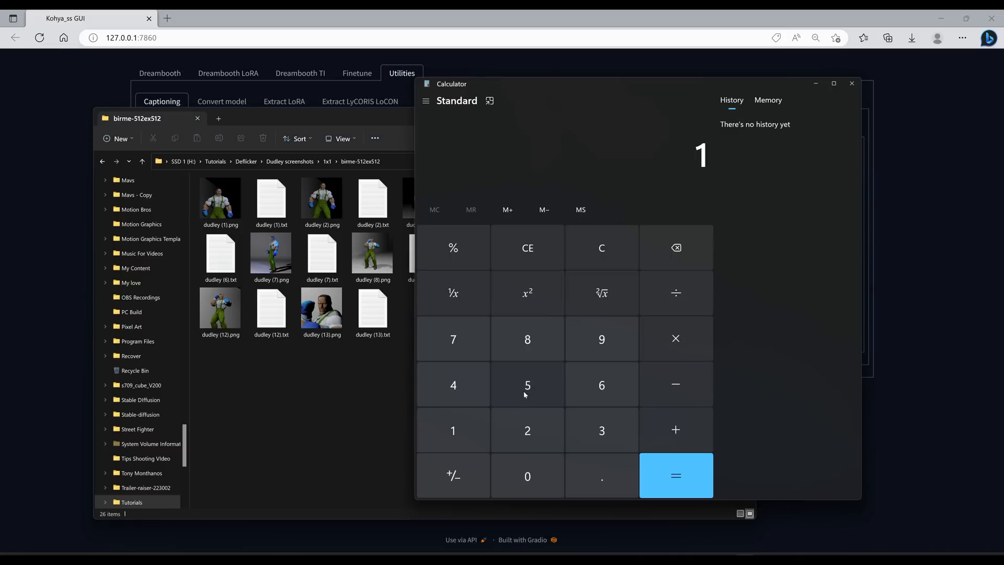
left_click(523, 391)
left_click(536, 481)
left_click(535, 482)
left_click(691, 302)
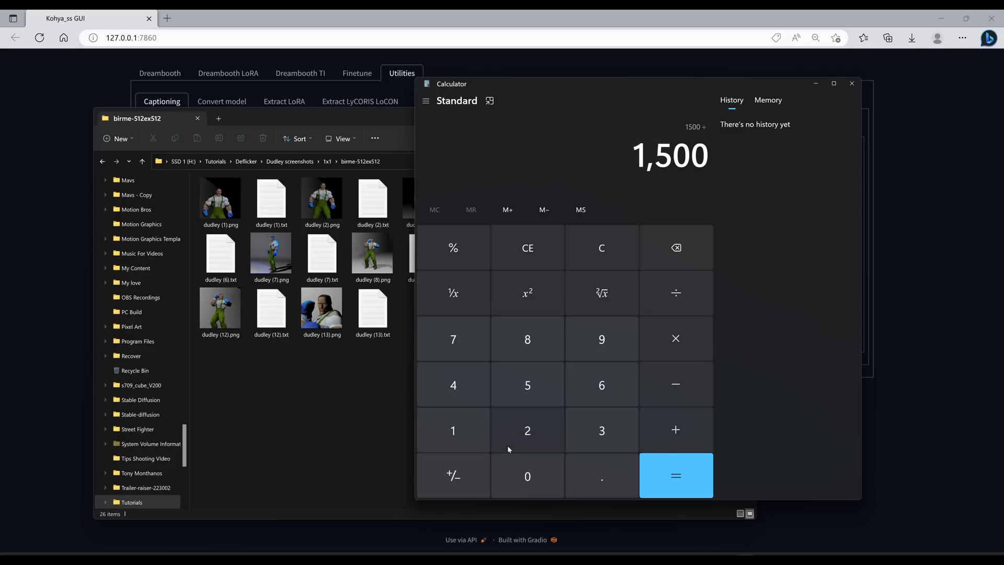
left_click(473, 434)
left_click(603, 434)
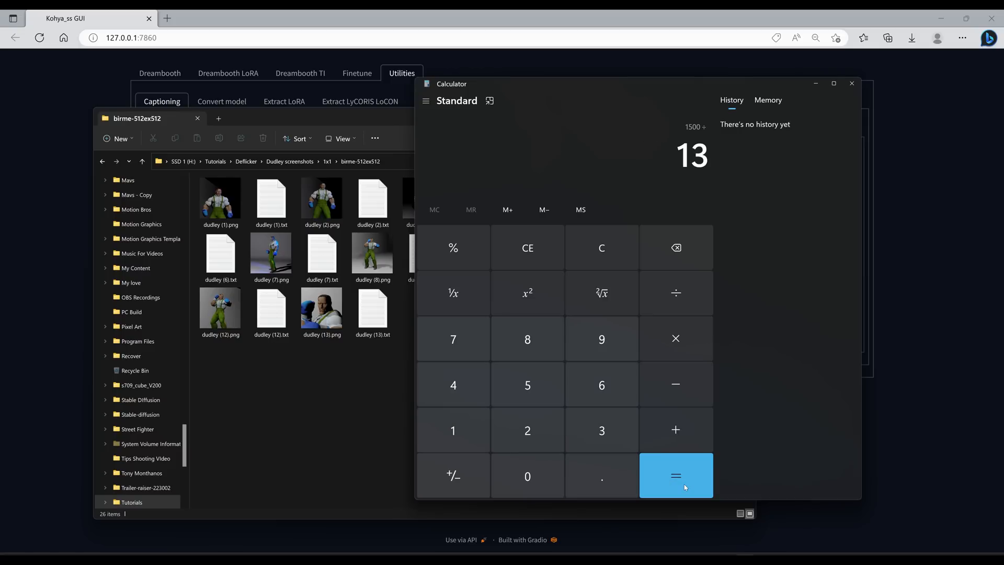
left_click(686, 486)
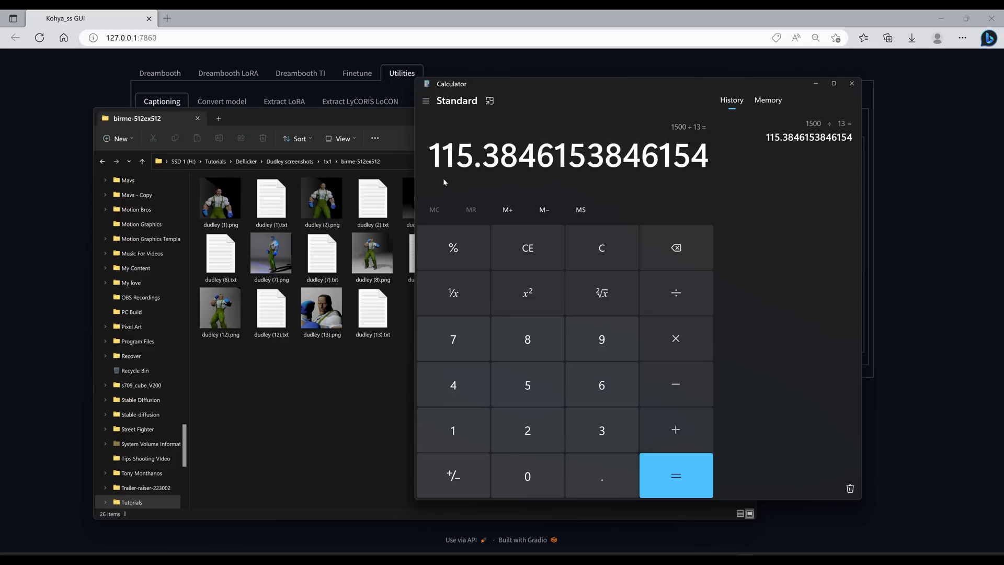
Step: Return to File Explorer and rename the new folder inside Dudley LORA's image folder as 115_dudley
left_click(393, 381)
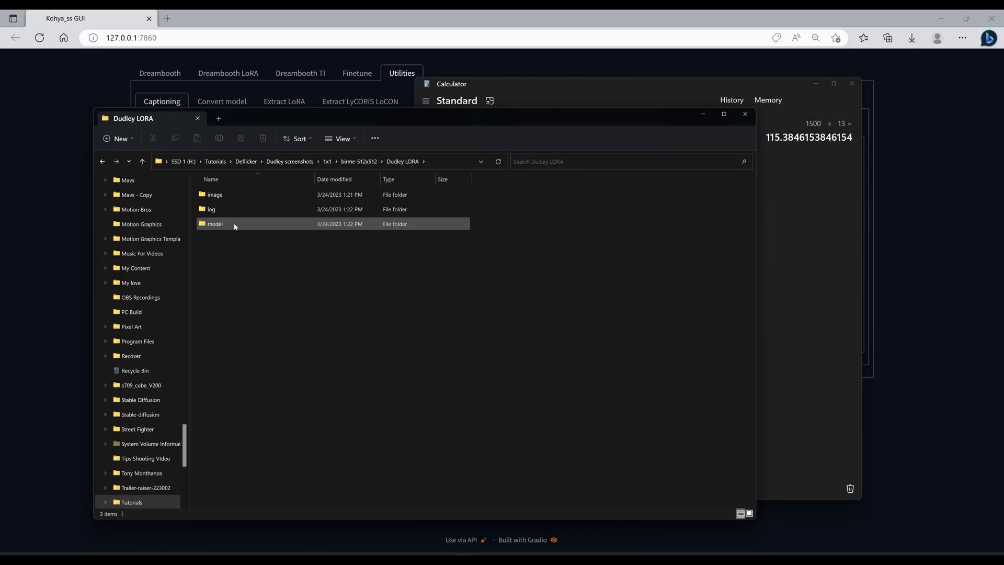
double_click(231, 198)
left_click(227, 198)
key("F2")
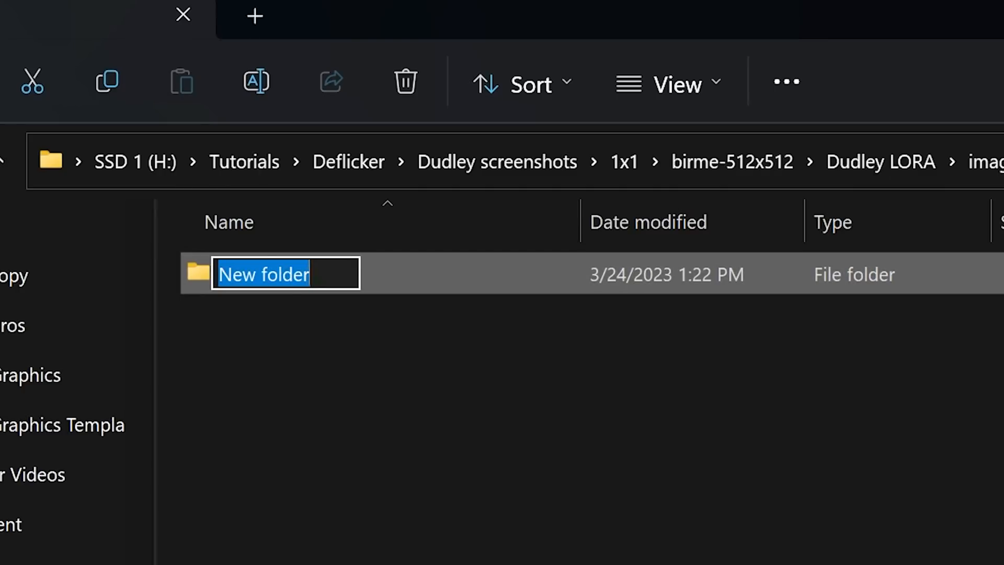
type("115")
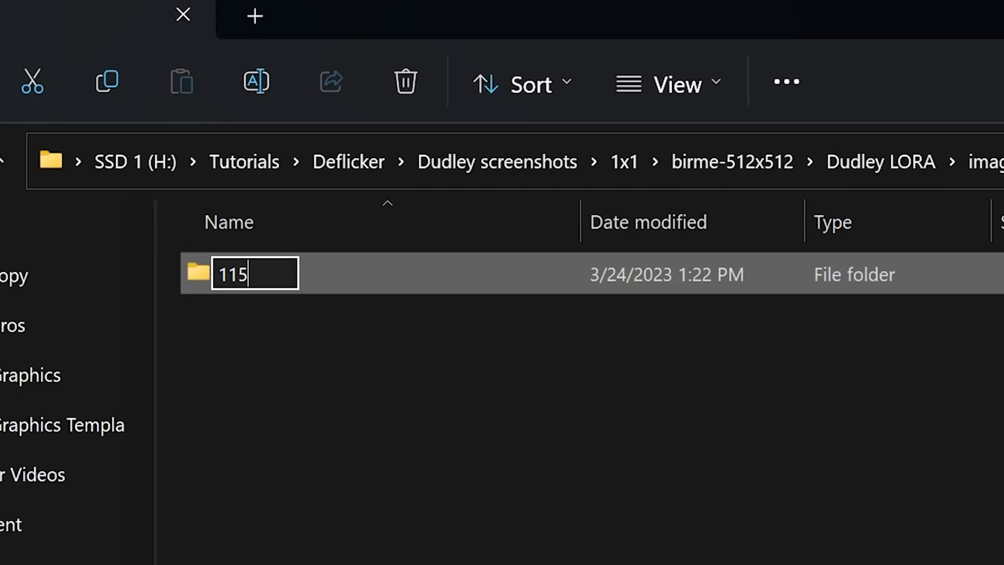
type("_dudley")
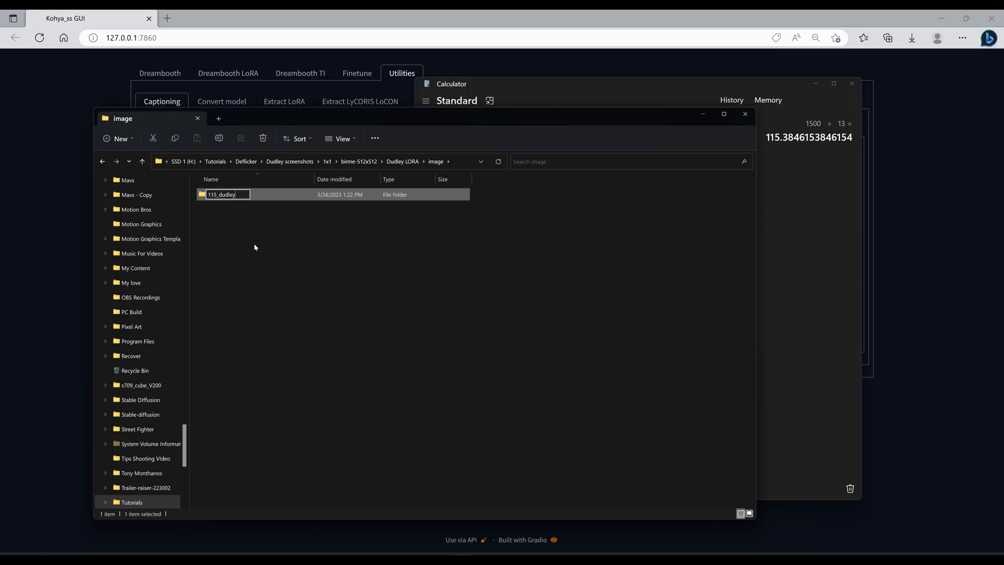
left_click(255, 242)
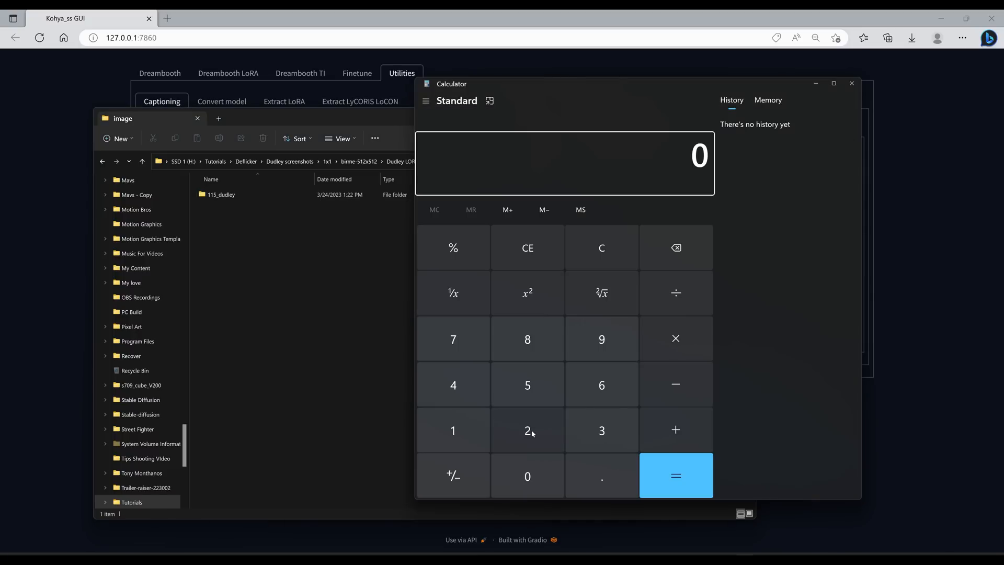
Step: Calculate 1500 divided by 20 in Calculator as a second repeat-count example, and put the calculator away
left_click(460, 430)
left_click(528, 385)
double_click(531, 482)
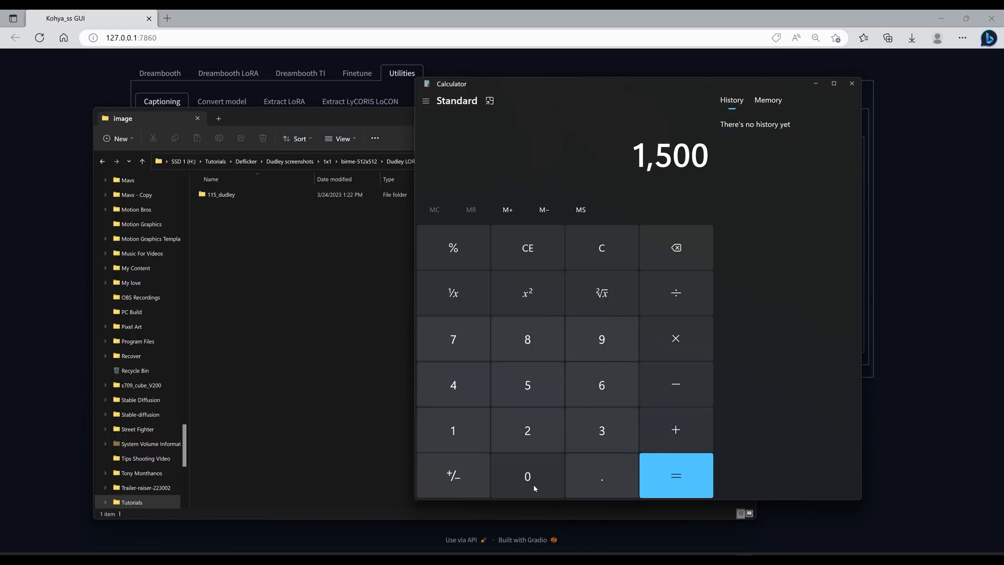
left_click(696, 290)
left_click(531, 433)
left_click(536, 468)
left_click(659, 472)
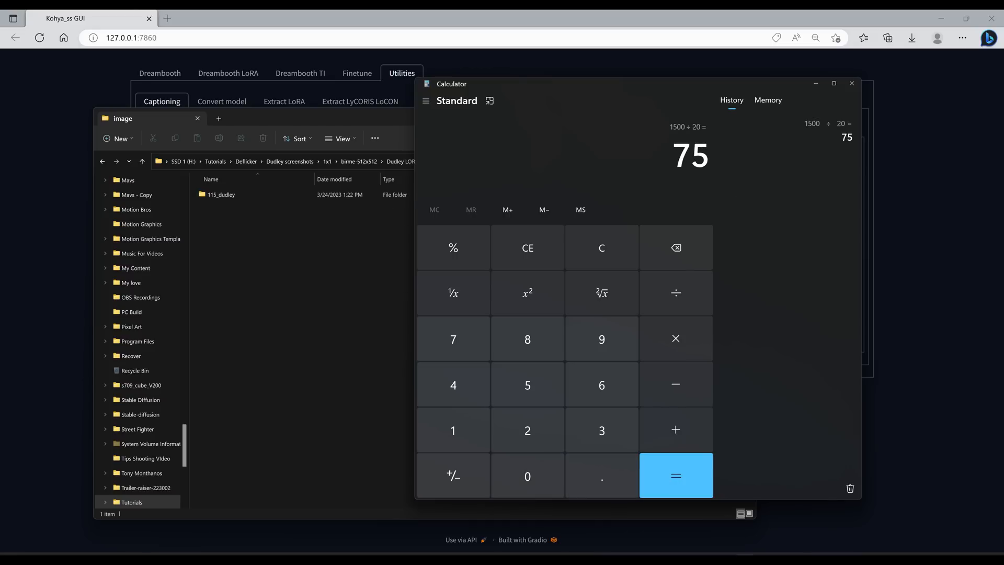
left_click(816, 83)
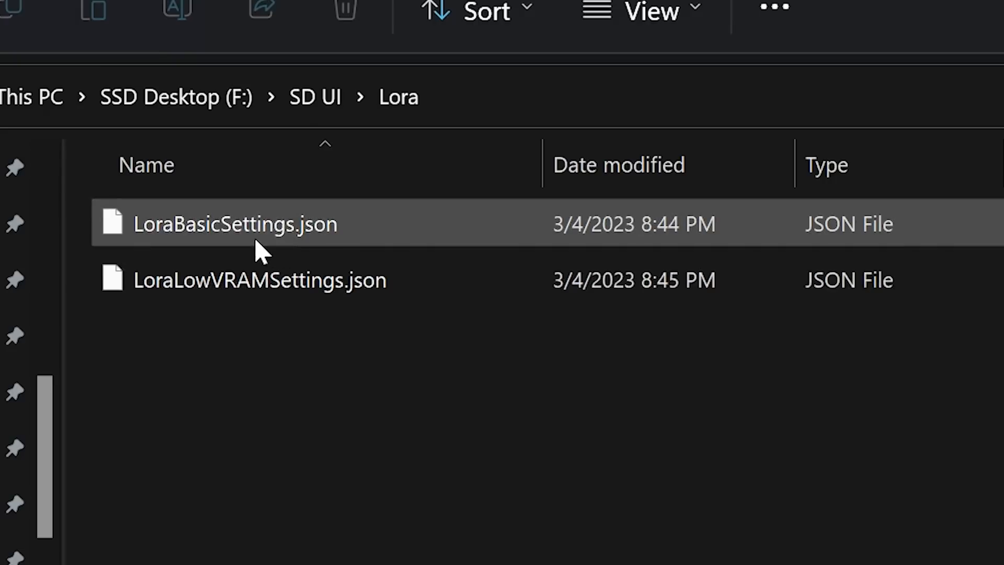
Step: Check the settings files in the Lora folder, and open LoraBasicSettings.json as the Dreambooth LoRA configuration file in Kohya_ss
mouse_move(256, 243)
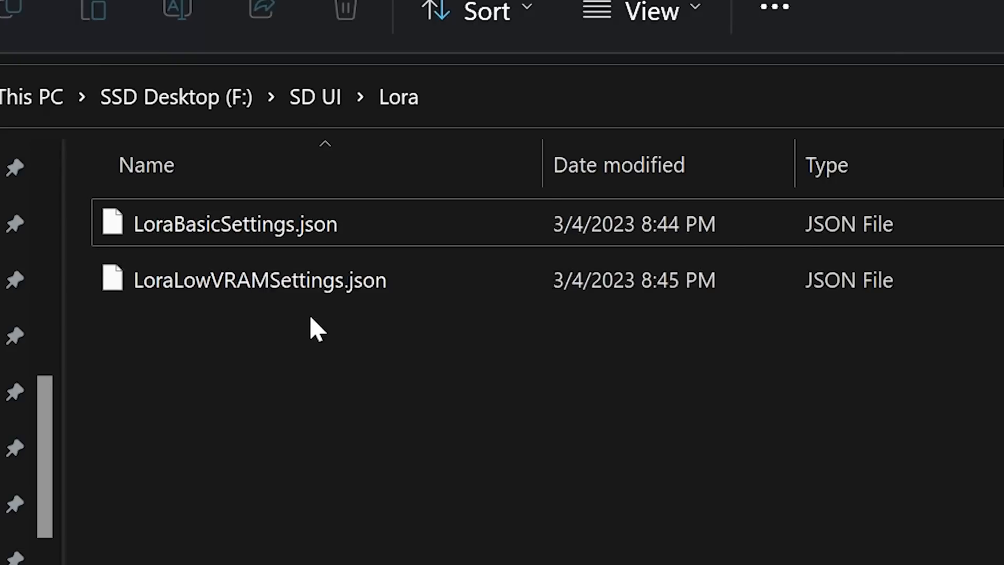
mouse_move(297, 291)
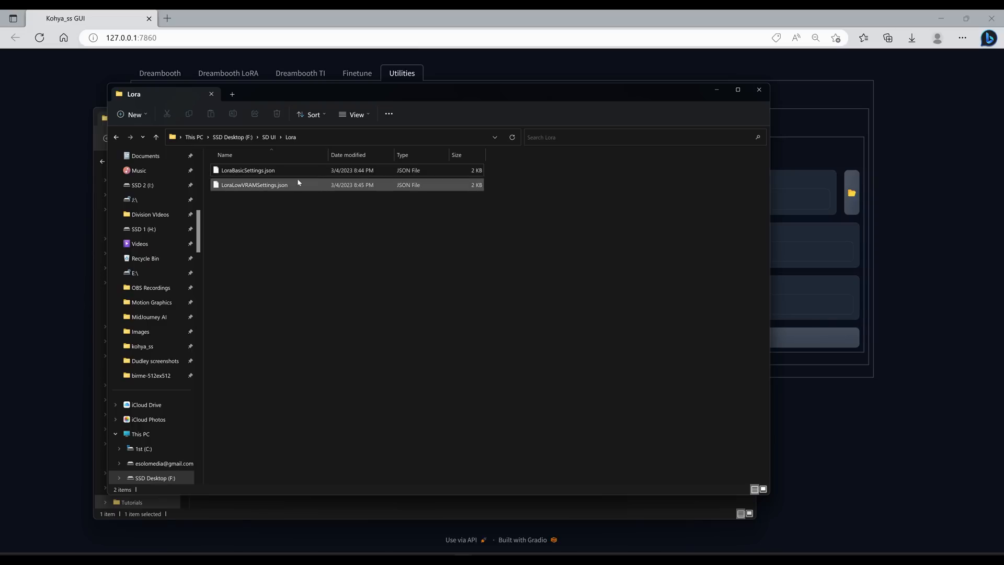
left_click(833, 428)
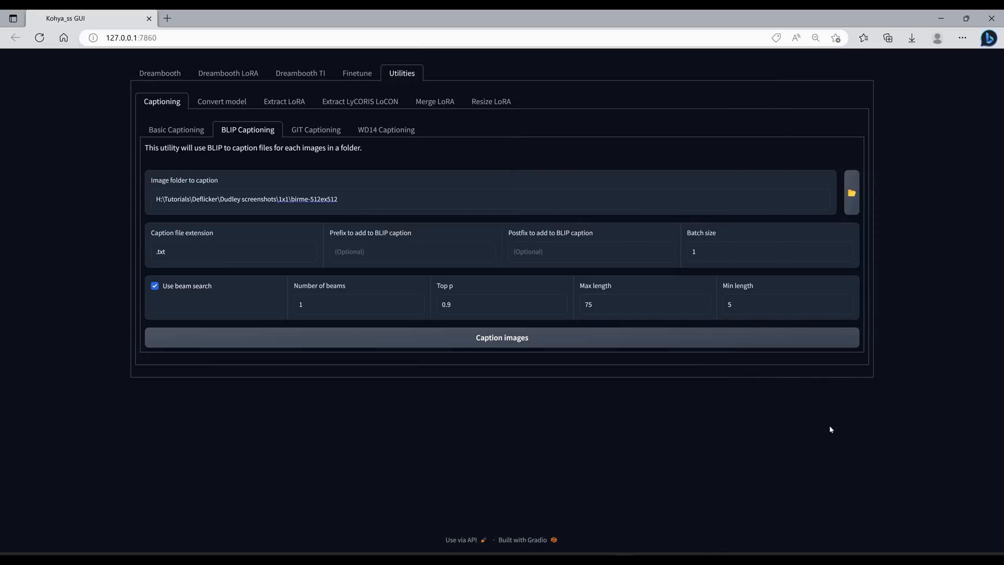
left_click(235, 75)
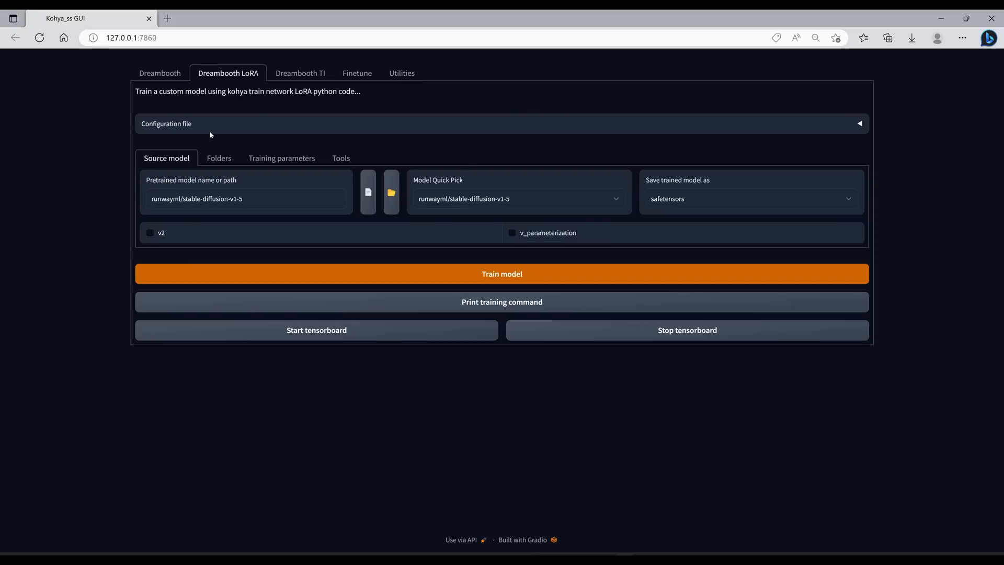
left_click(235, 129)
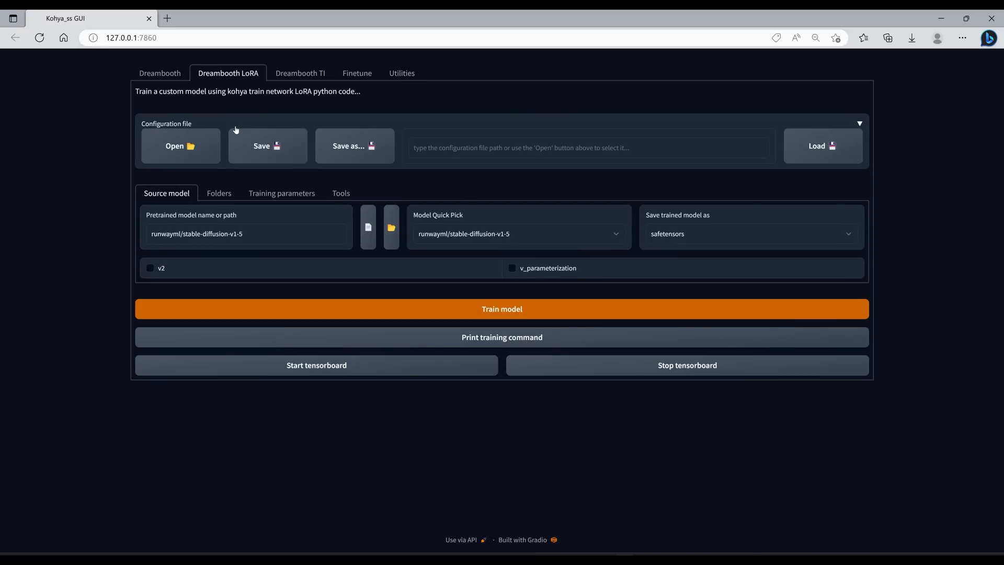
left_click(191, 149)
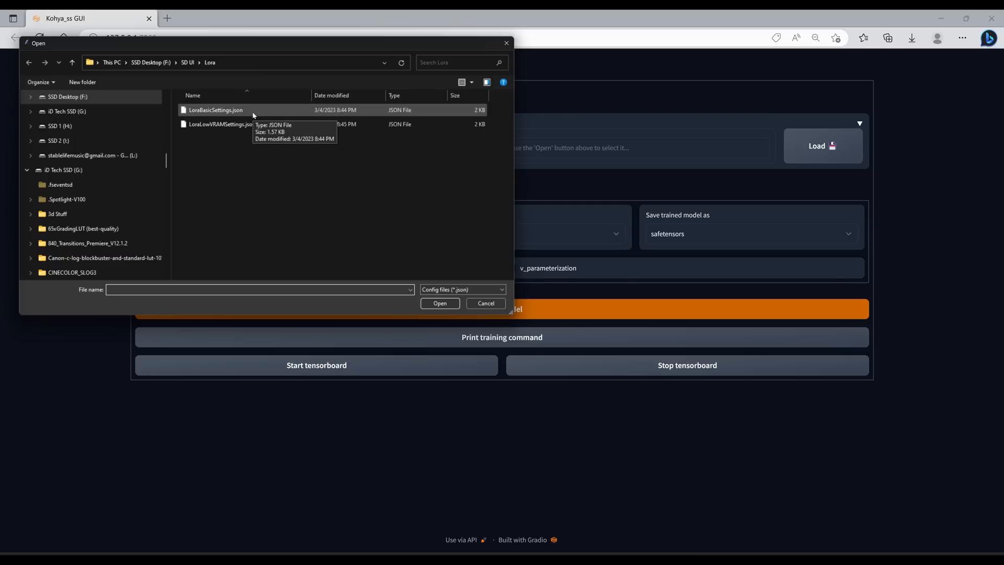
double_click(253, 115)
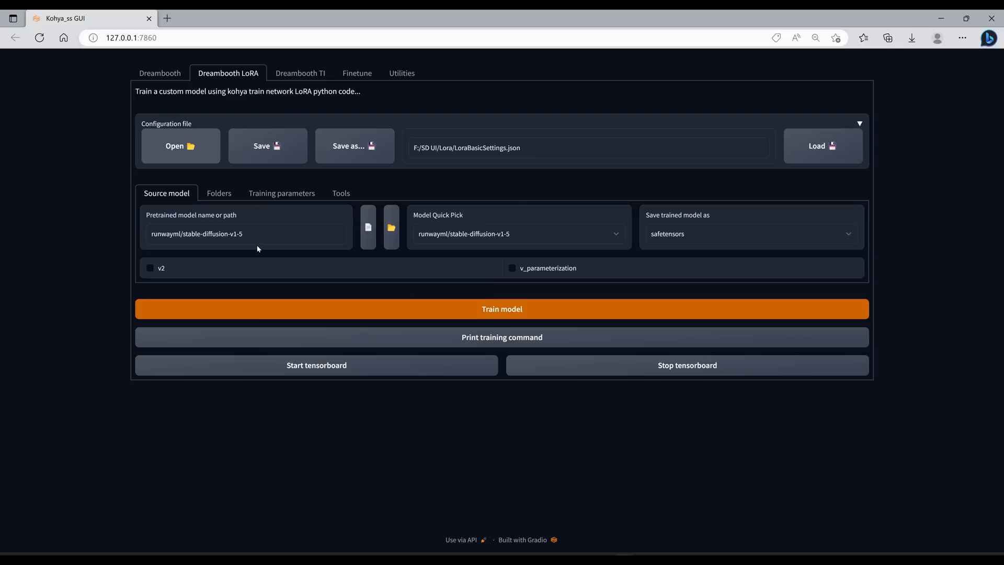
Step: Review the LoRA training parameters and return to the source model settings
left_click(287, 194)
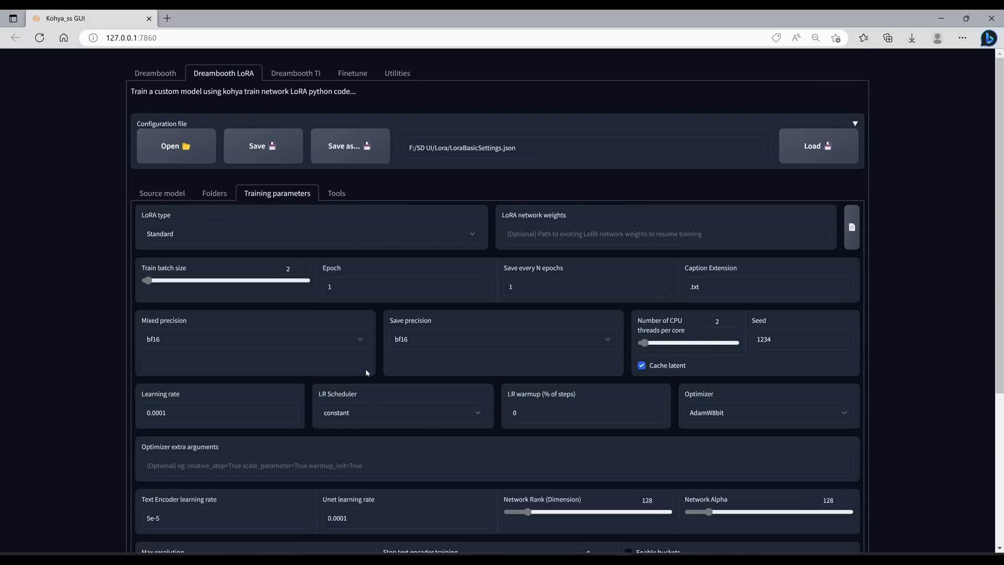
scroll(470, 413, "down", 4)
scroll(469, 418, "up", 4)
left_click(175, 195)
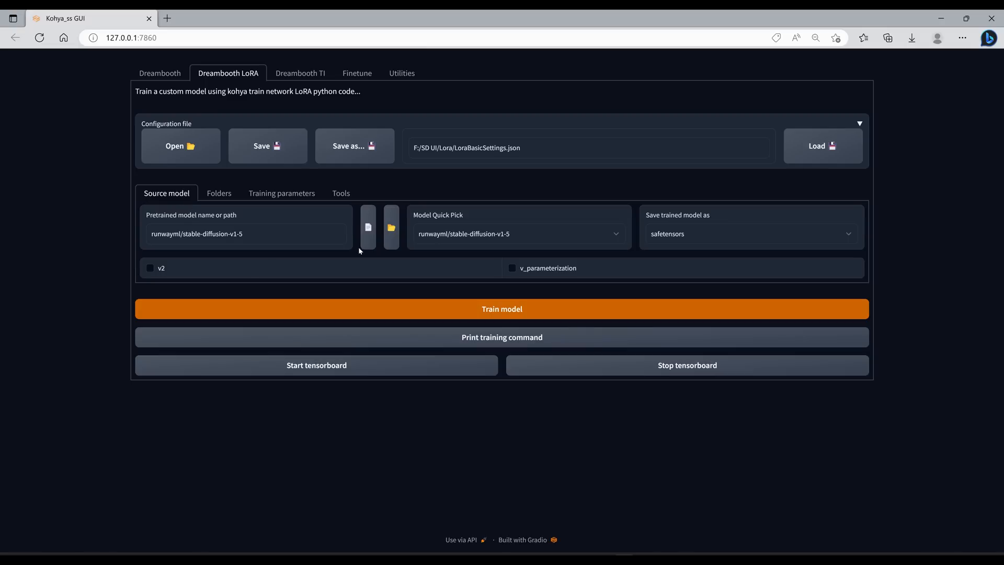
Step: Pick runwayml/stable-diffusion-v1-5 as the source model and safetensors as the format for saving the trained model
left_click(501, 237)
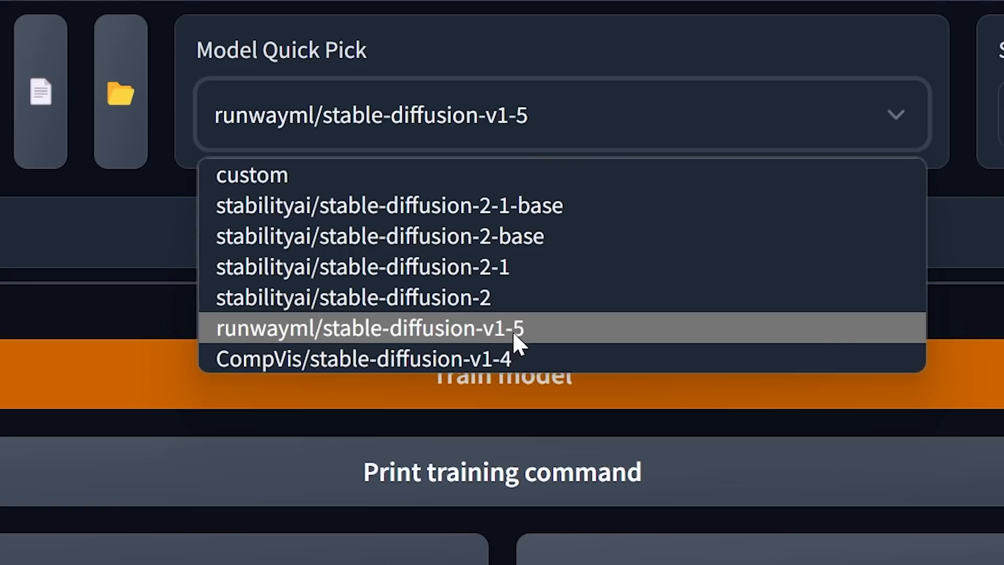
left_click(512, 331)
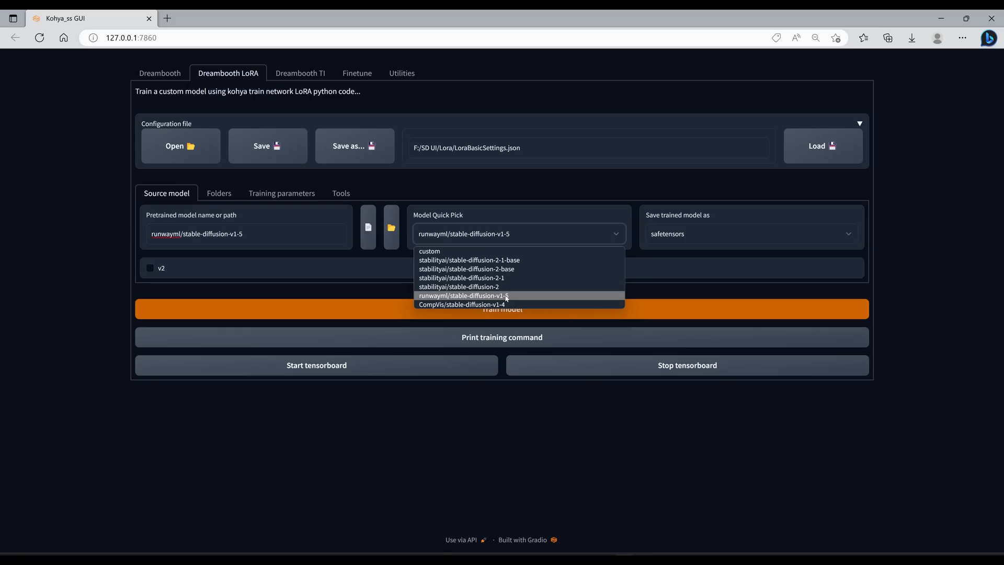
left_click(664, 499)
left_click(722, 239)
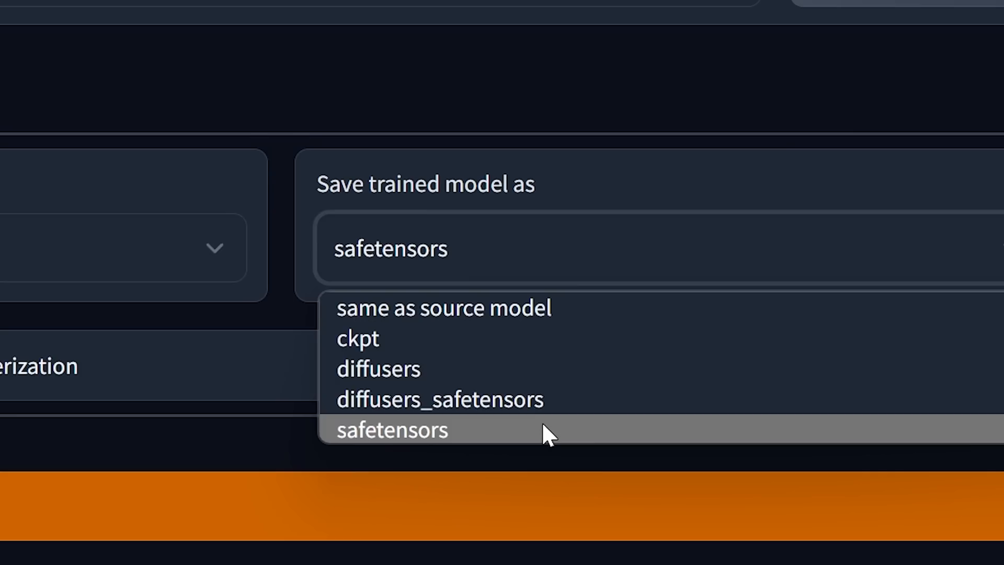
left_click(543, 427)
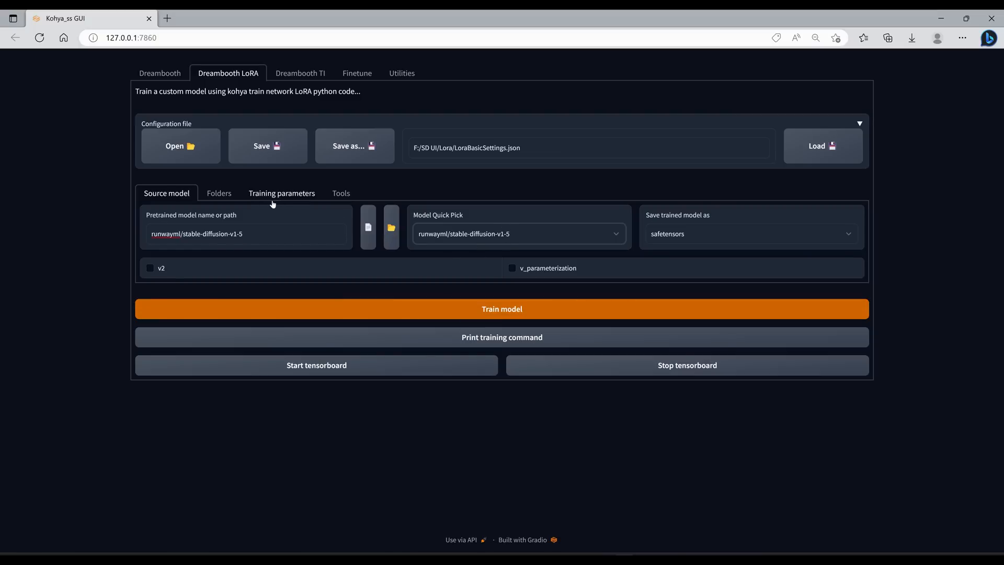
Step: Set the LoRA training image folder to 115_dudley inside the Dudley LORA image folder
left_click(226, 197)
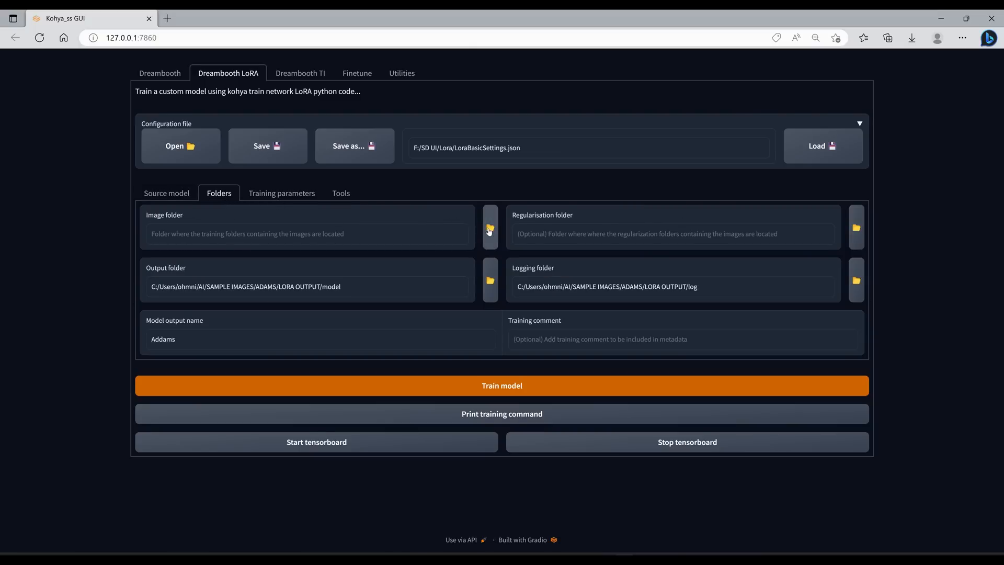
left_click(489, 230)
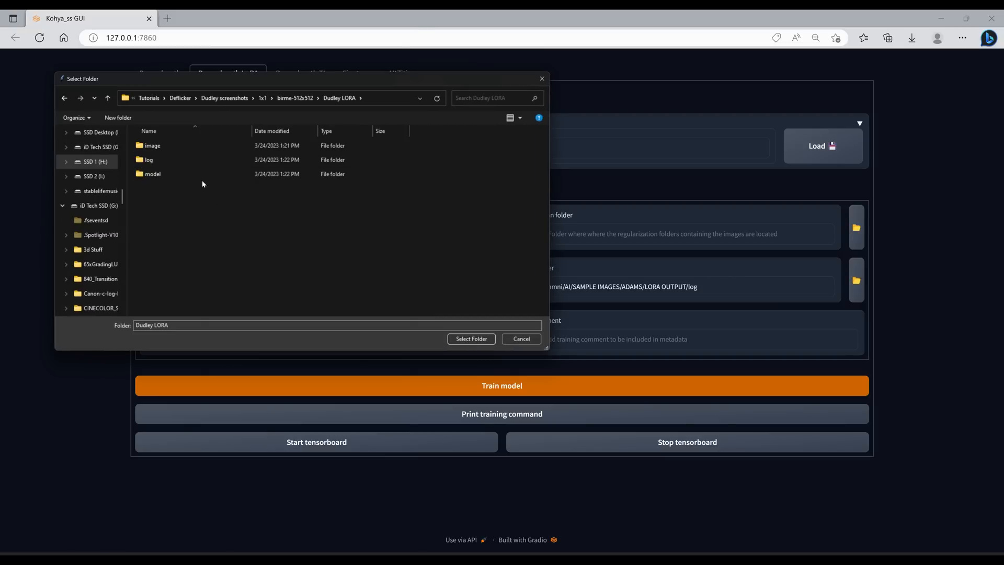
double_click(208, 149)
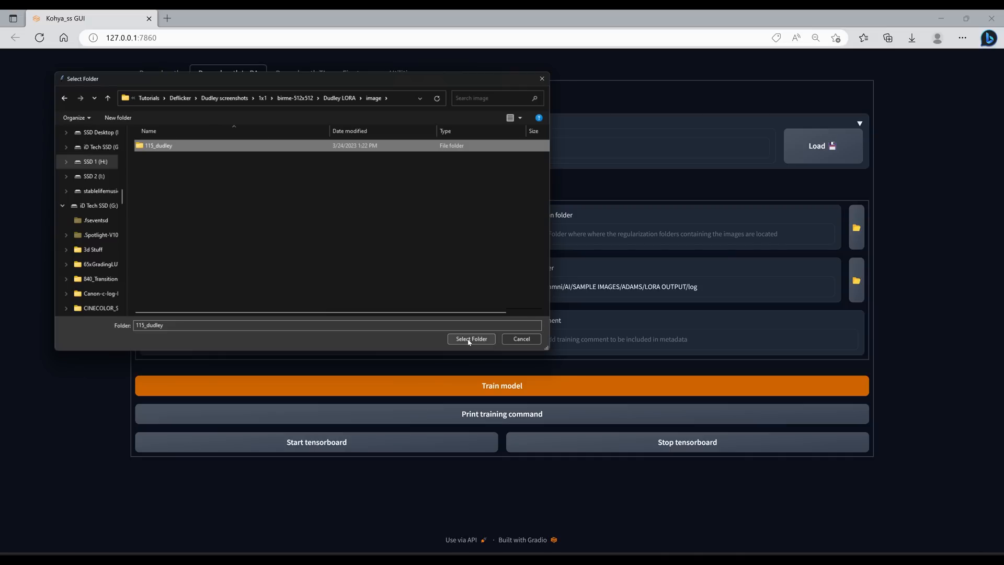
left_click(471, 339)
Step: Set the output folder to model and the logging folder to log, both inside Dudley LORA
left_click(493, 290)
left_click(204, 198)
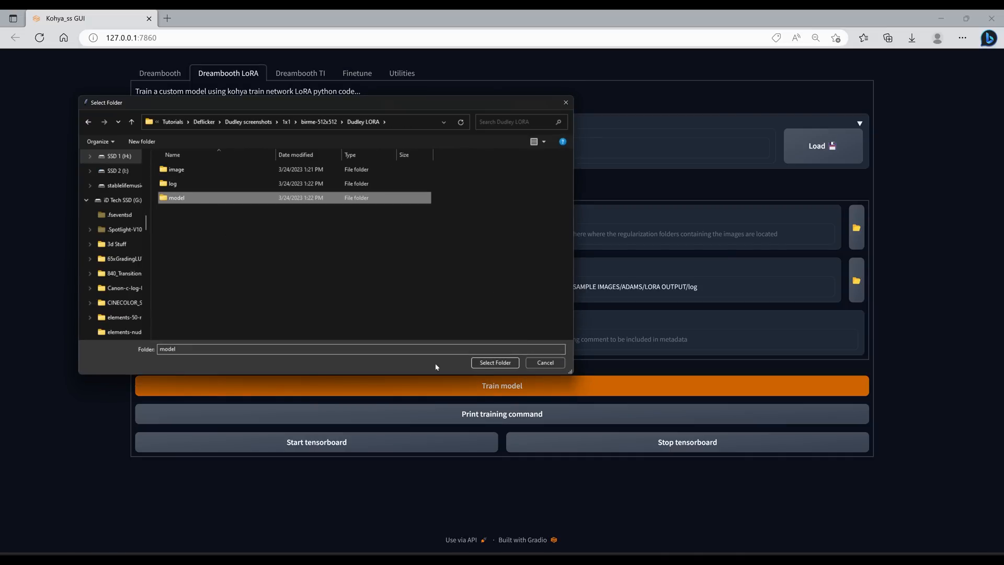
left_click(489, 362)
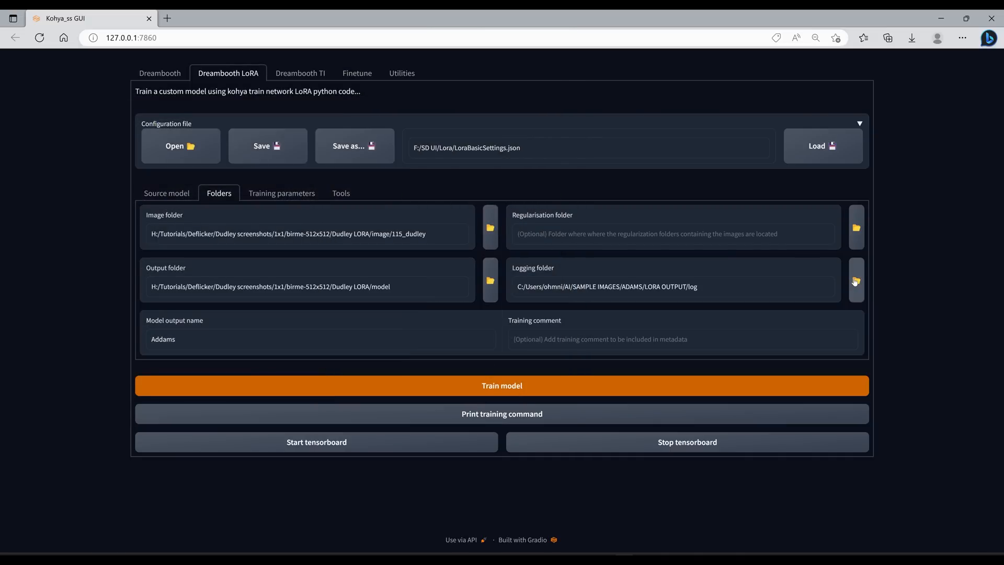
left_click(856, 281)
left_click(184, 195)
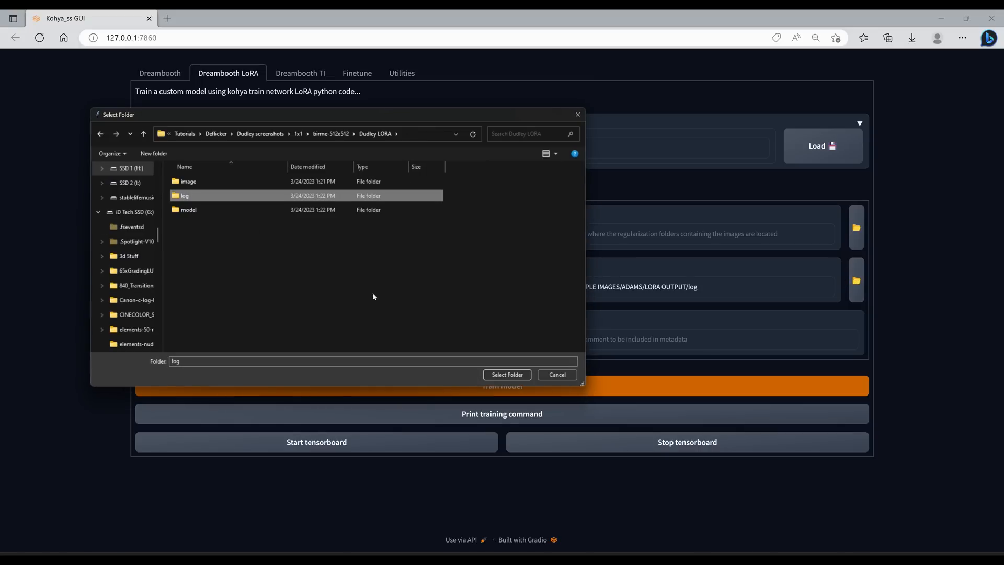
left_click(508, 375)
Step: Change the model output name to Dudley
left_click(168, 338)
type("Dudl")
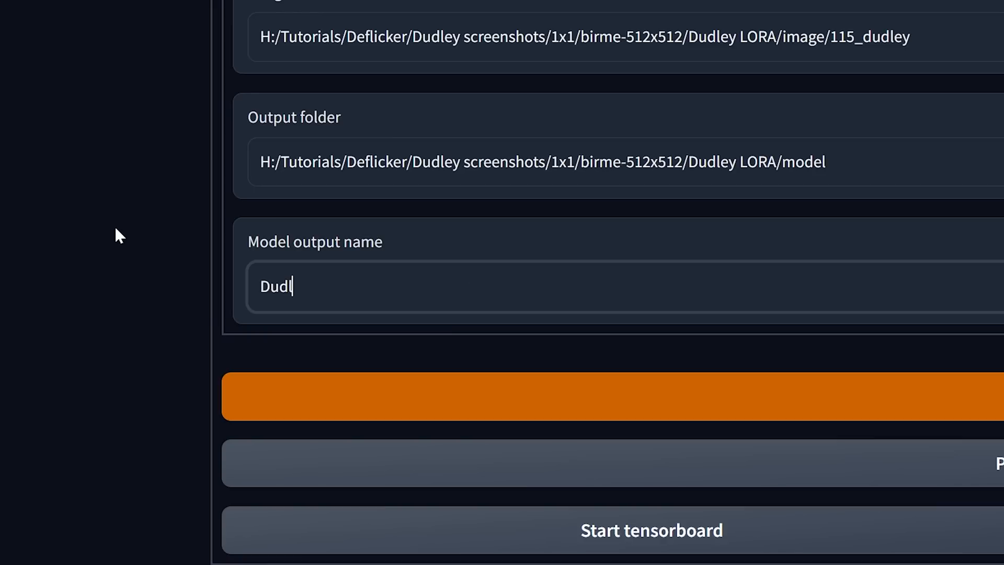
type("ey")
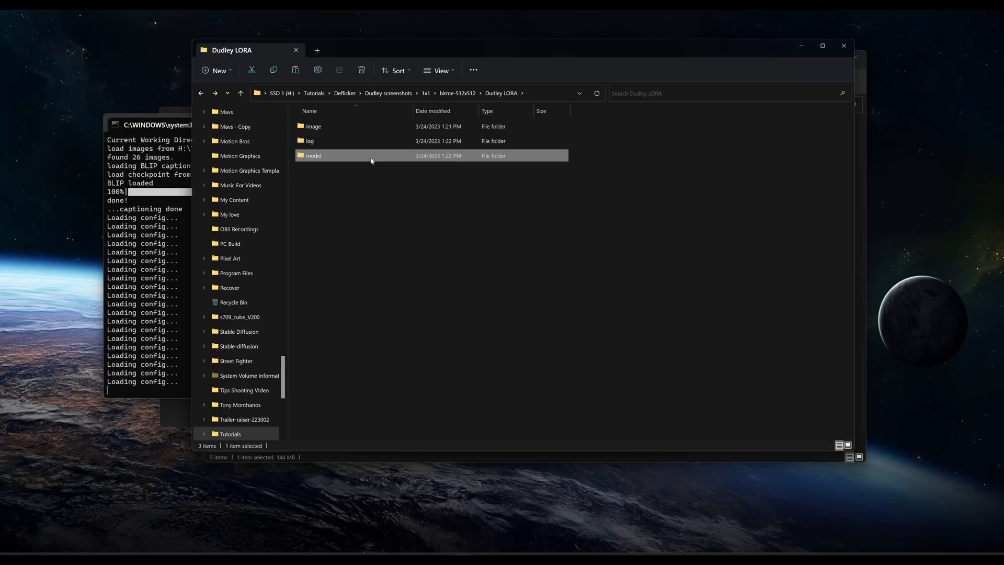
Step: Locate Dudley.safetensors in the Dudley LORA model folder, open the stable-diffusion-webui models/Lora folder as its destination, and close the model folder window
double_click(370, 160)
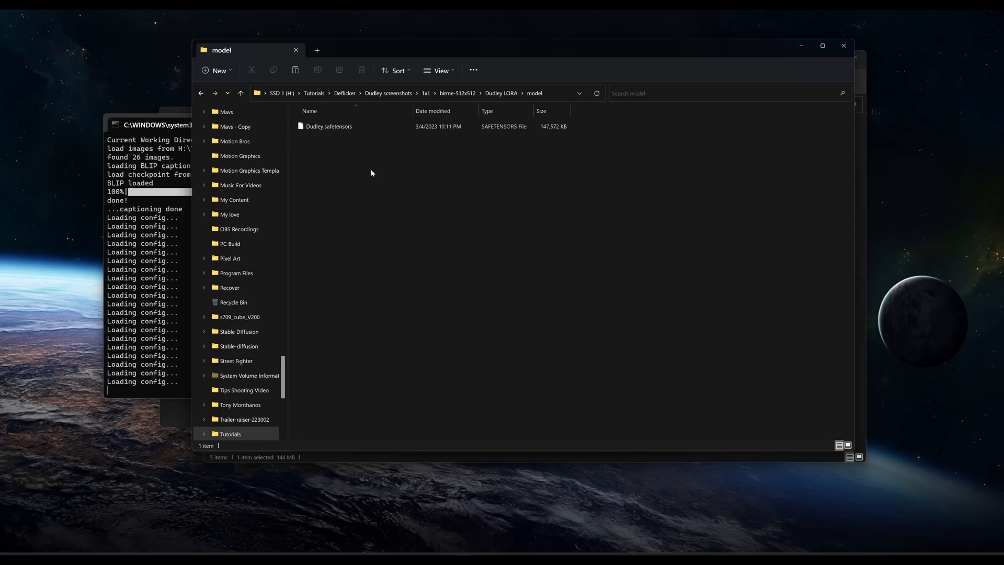
left_click(309, 230)
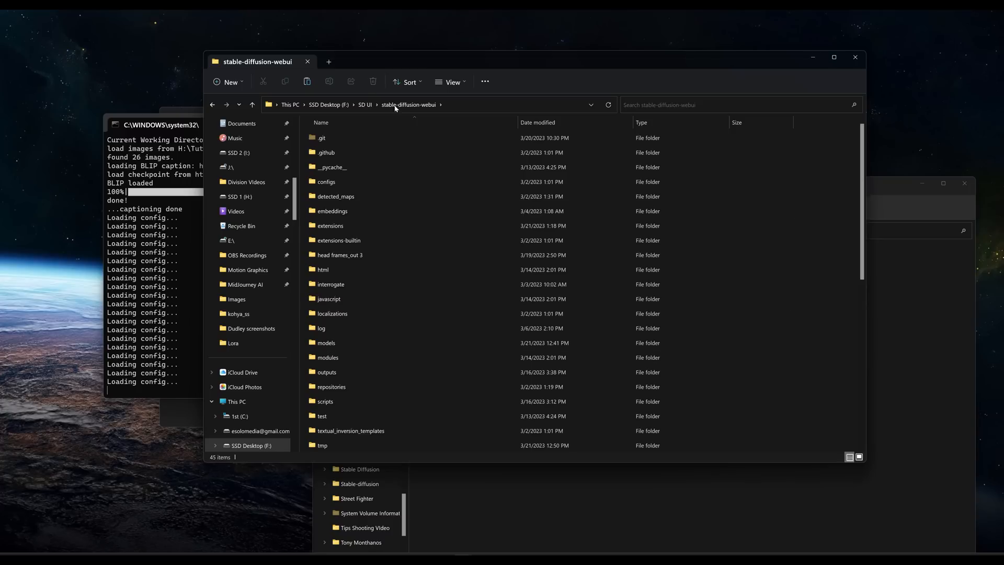
scroll(383, 297, "down", 1)
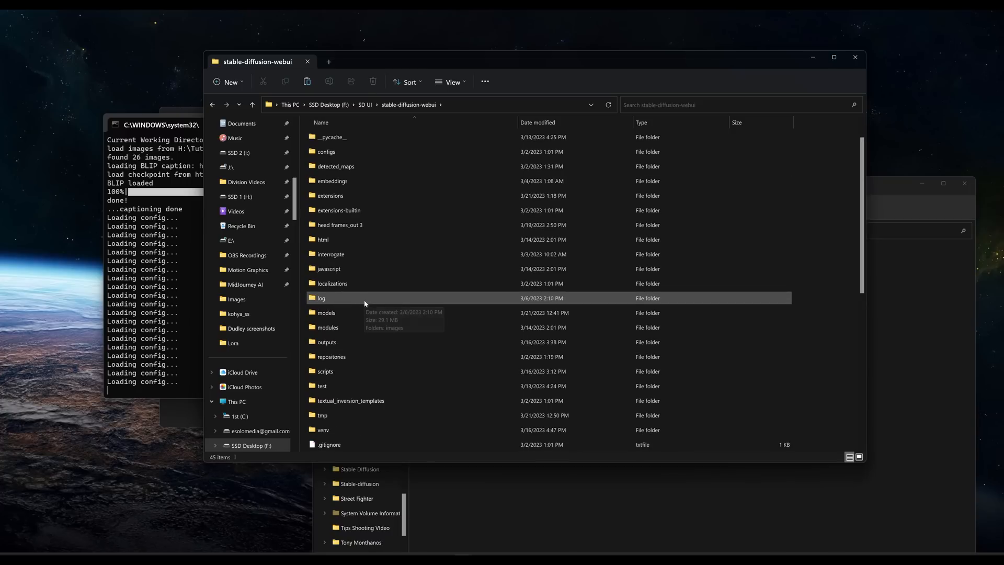
double_click(347, 310)
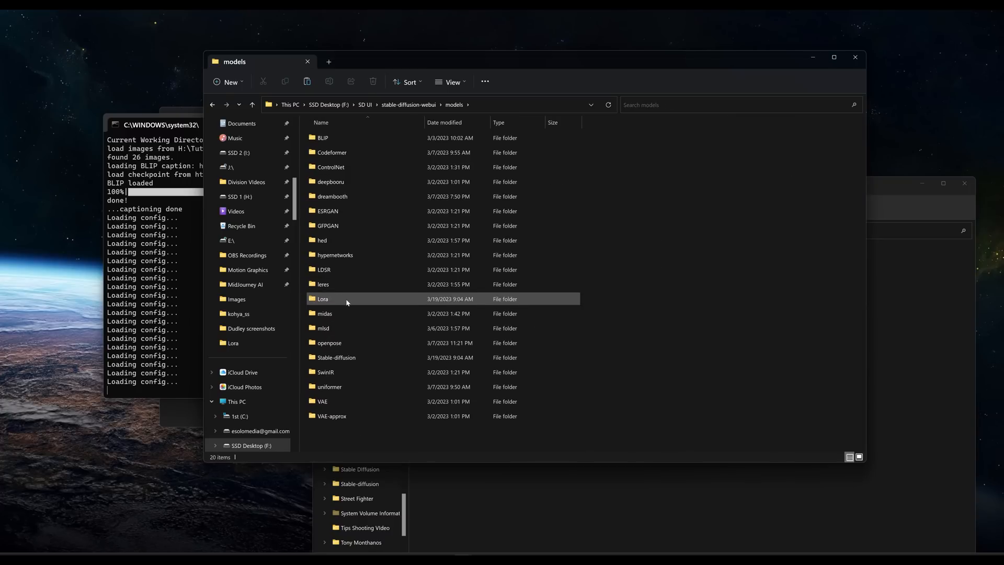
double_click(346, 300)
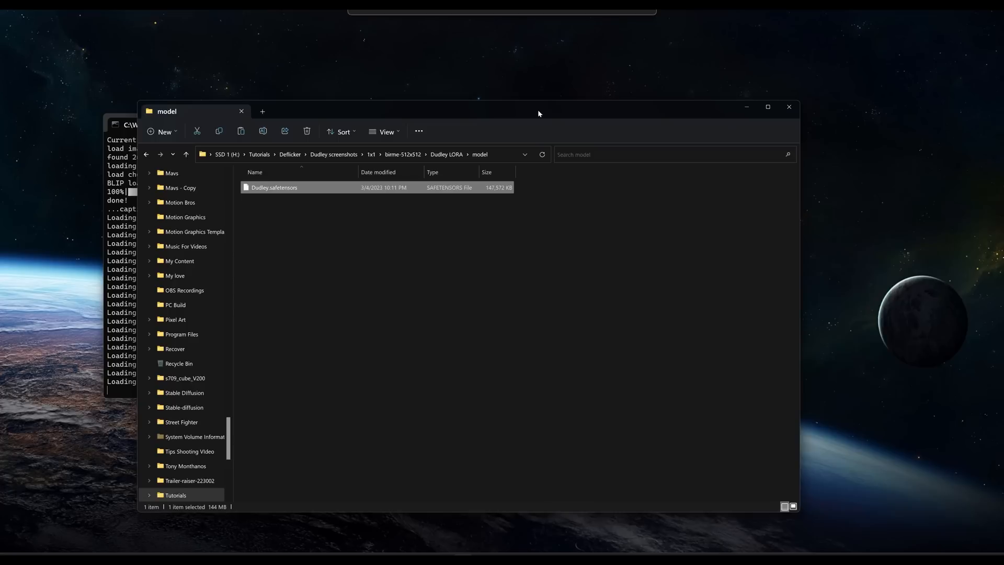
left_click(789, 107)
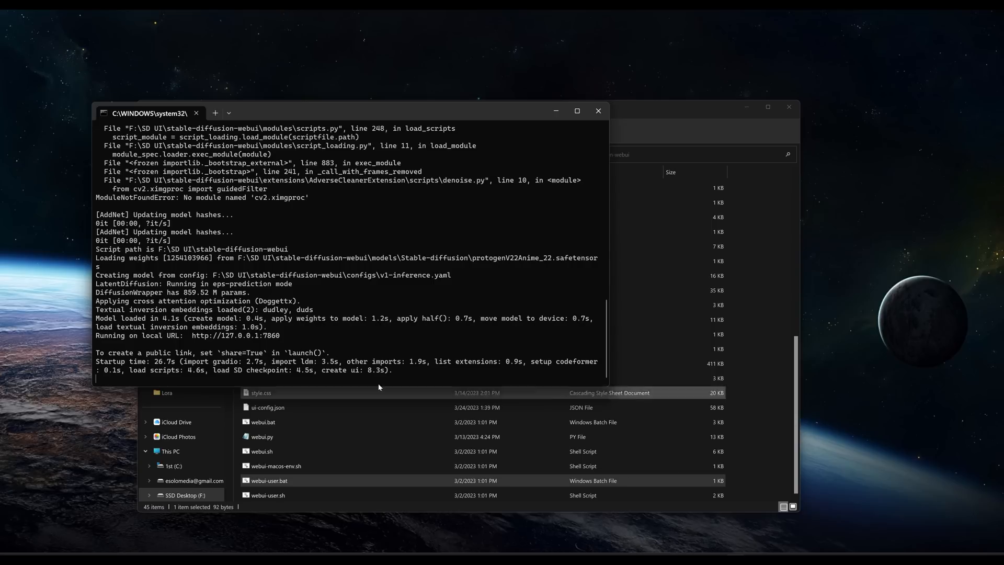
left_click_drag(292, 335, 204, 339)
key("ctrl+c")
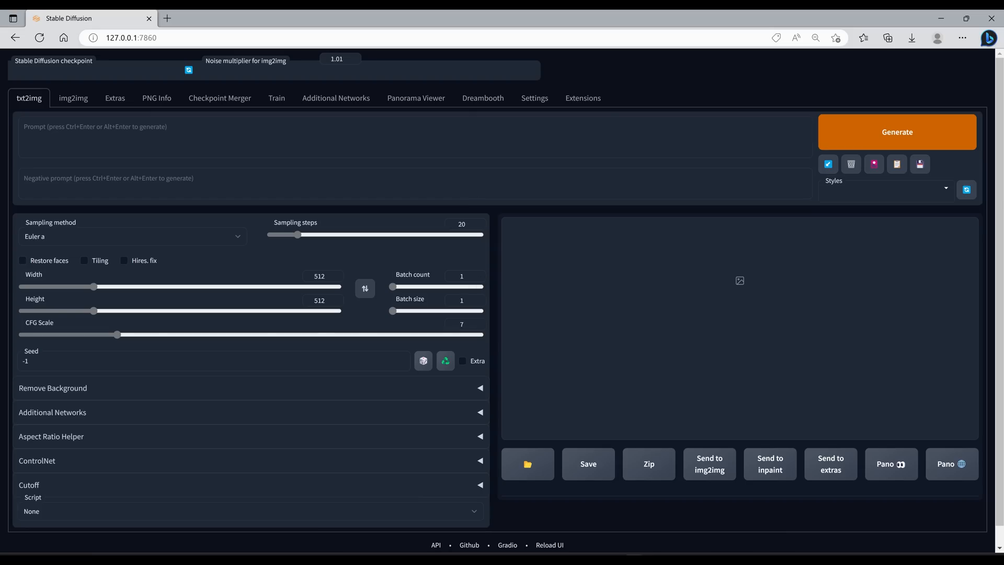
left_click(596, 102)
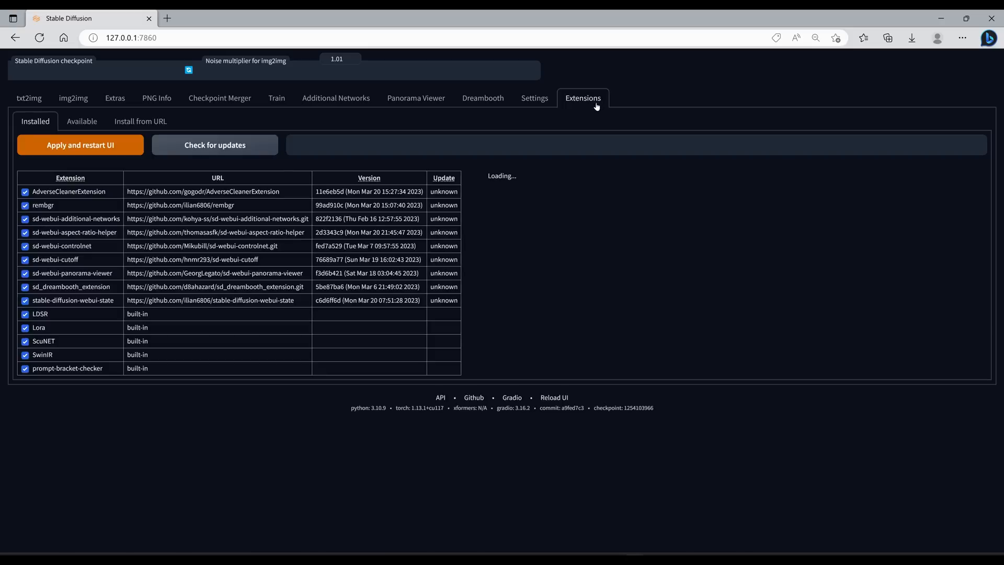
left_click(95, 121)
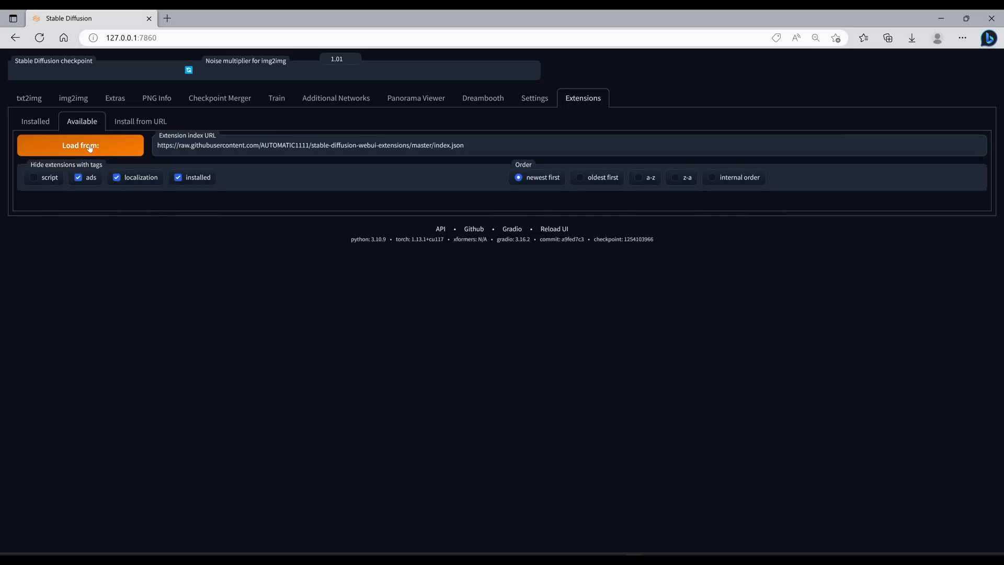
left_click(89, 148)
scroll(502, 314, "down", 15)
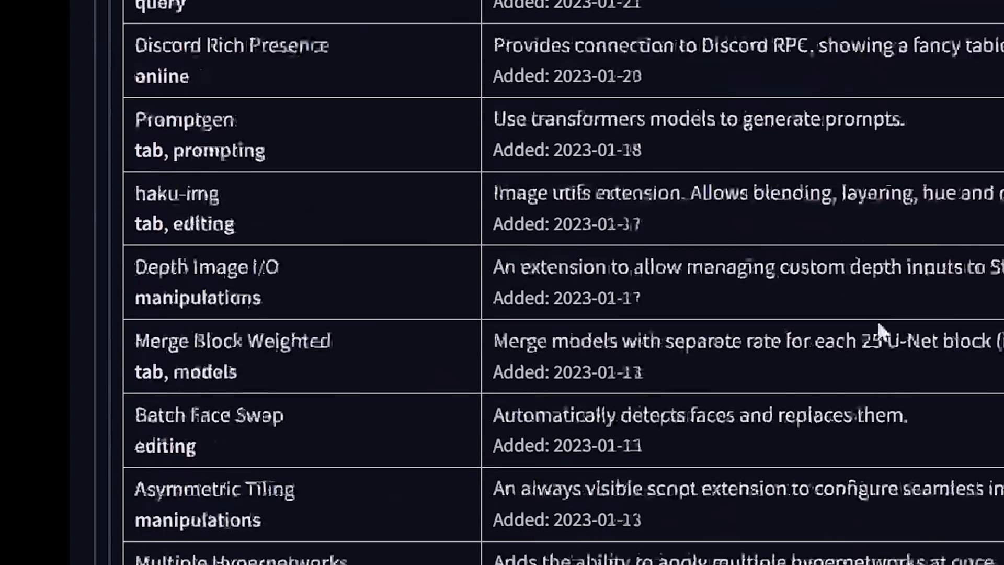
Step: Locate the Kohya-ss Additional Networks extension among the available ones, check the installed extensions, and open the Additional Networks page
scroll(877, 320, "down", 8)
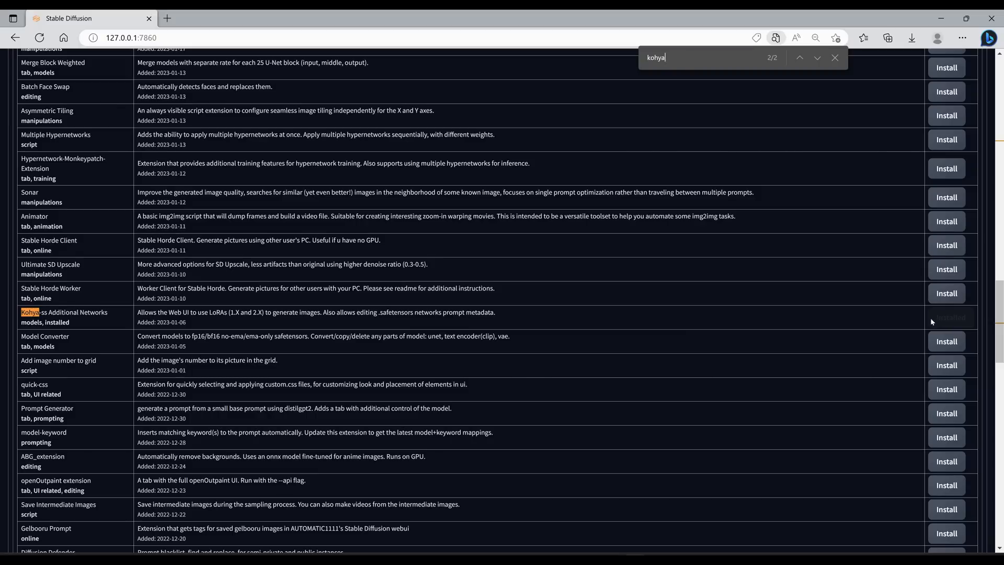
scroll(676, 310, "up", 15)
left_click(835, 58)
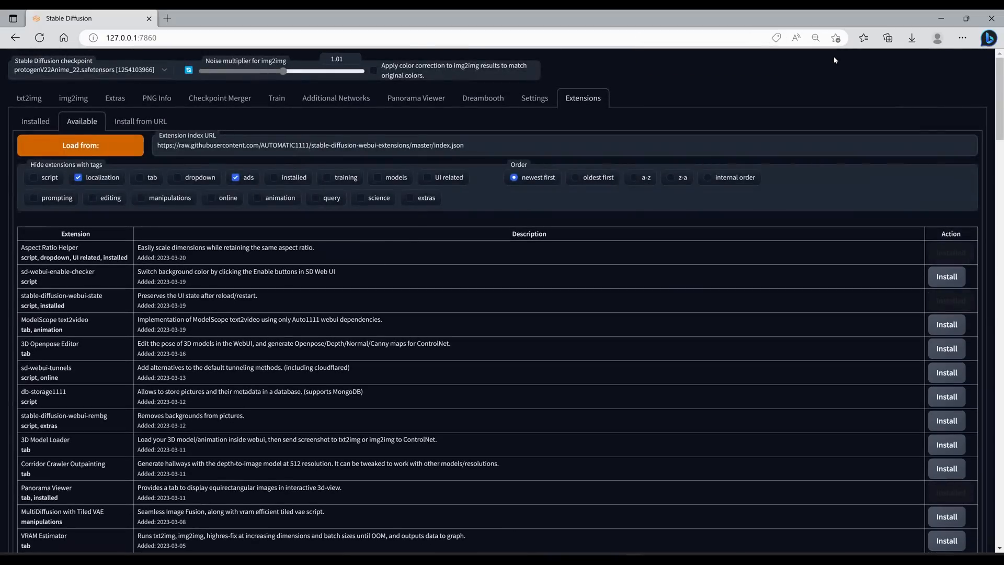
left_click(36, 122)
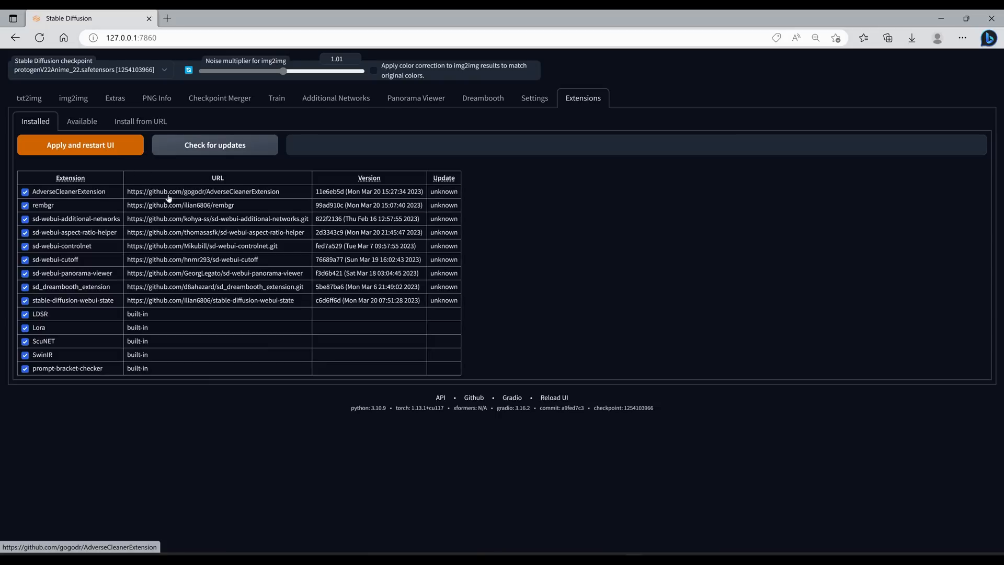
left_click(321, 103)
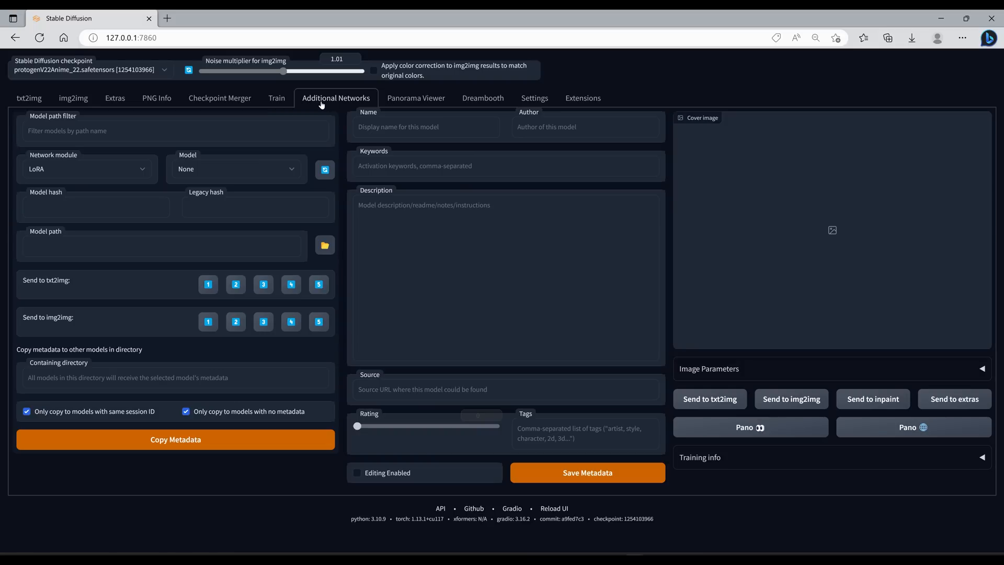
Step: Show the available LoRA models in img2img and add the Dudley LoRA to the prompt
left_click(57, 102)
scroll(251, 341, "down", 2)
scroll(251, 340, "up", 2)
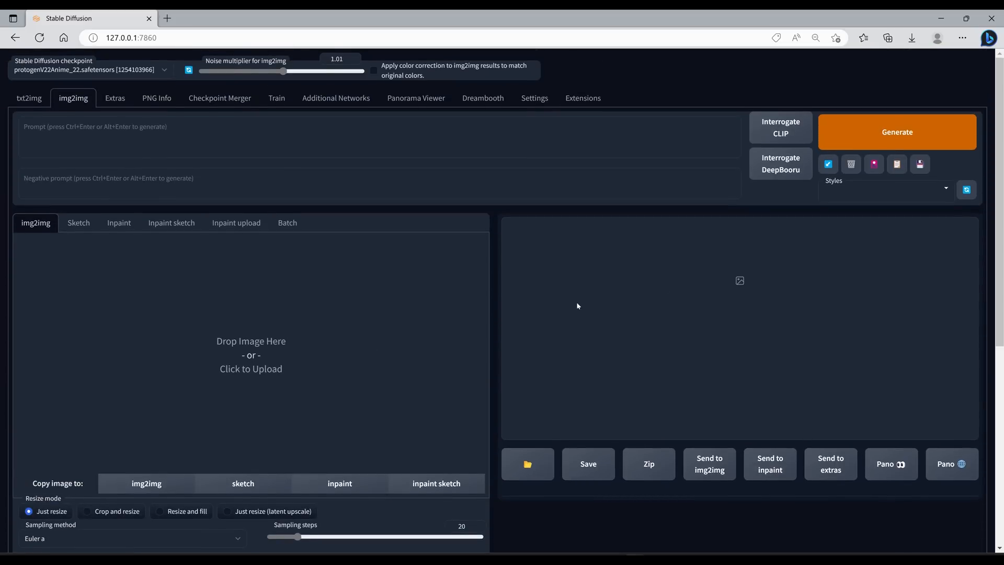
left_click(874, 166)
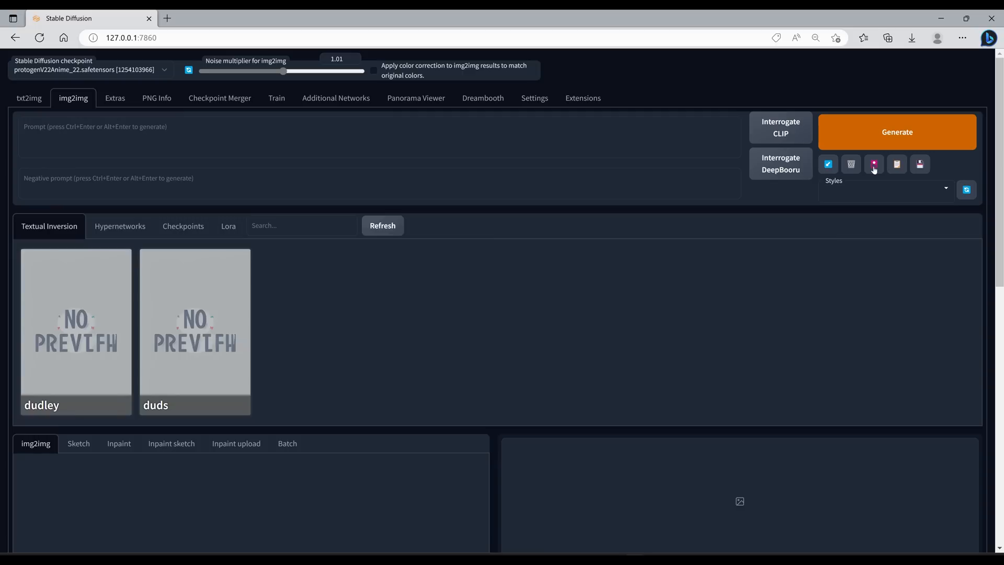
left_click(226, 227)
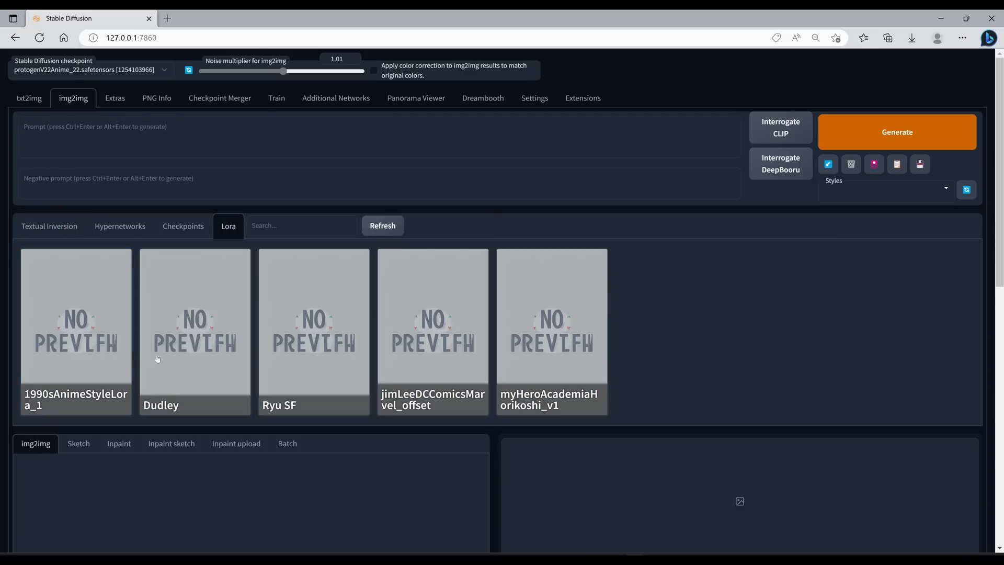
scroll(489, 374, "down", 3)
scroll(488, 375, "up", 3)
left_click(212, 324)
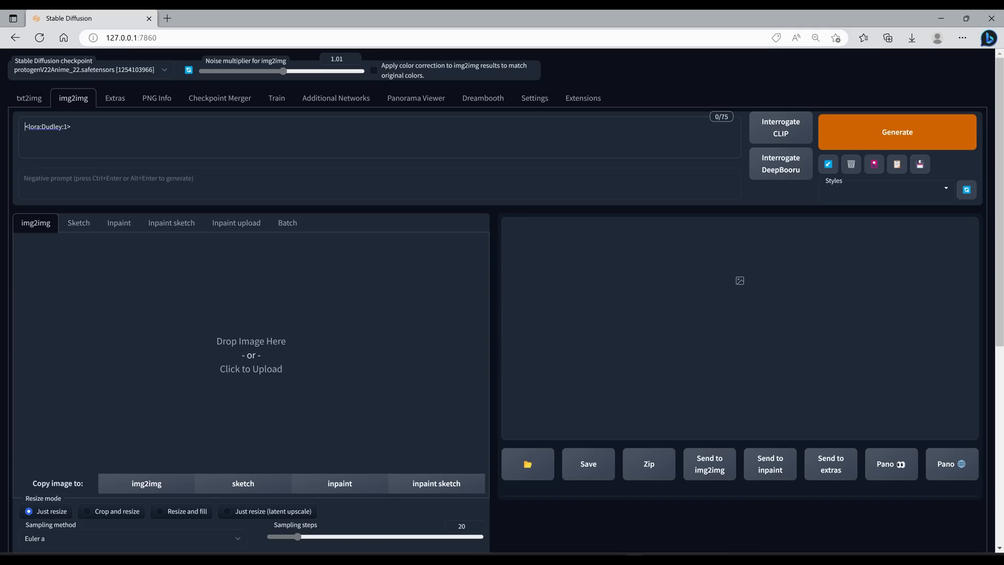
Step: Write "dudley smelling a rose" before the Dudley LoRA tag in the img2img prompt
type("ad")
key("BackSpace")
key("BackSpace")
type("dudley mes")
type("lling a rose")
Step: Switch to txt2img, generate an image from the "dudley smelling a rose" LoRA prompt, and enlarge the result
left_click(29, 99)
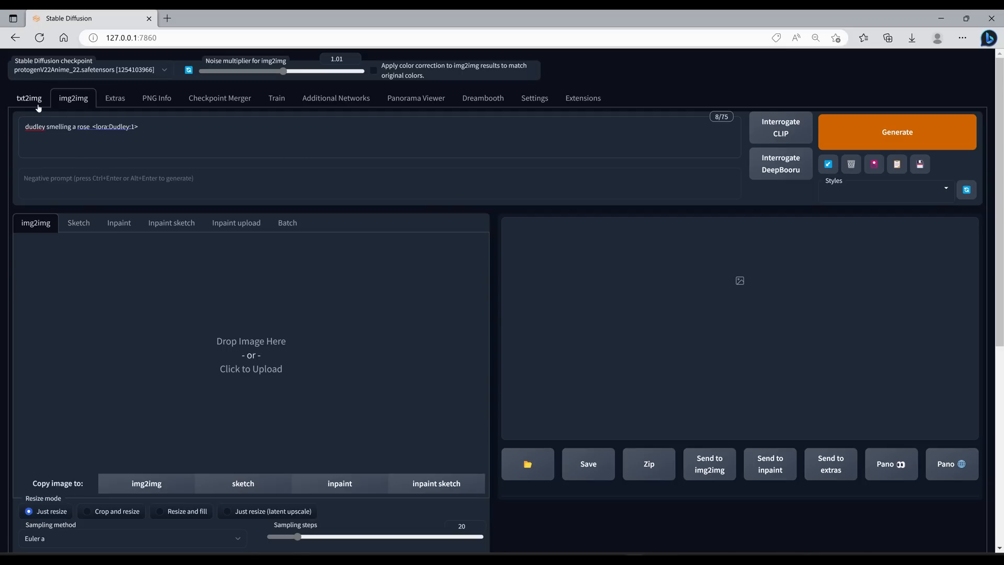
left_click(68, 108)
left_click(29, 98)
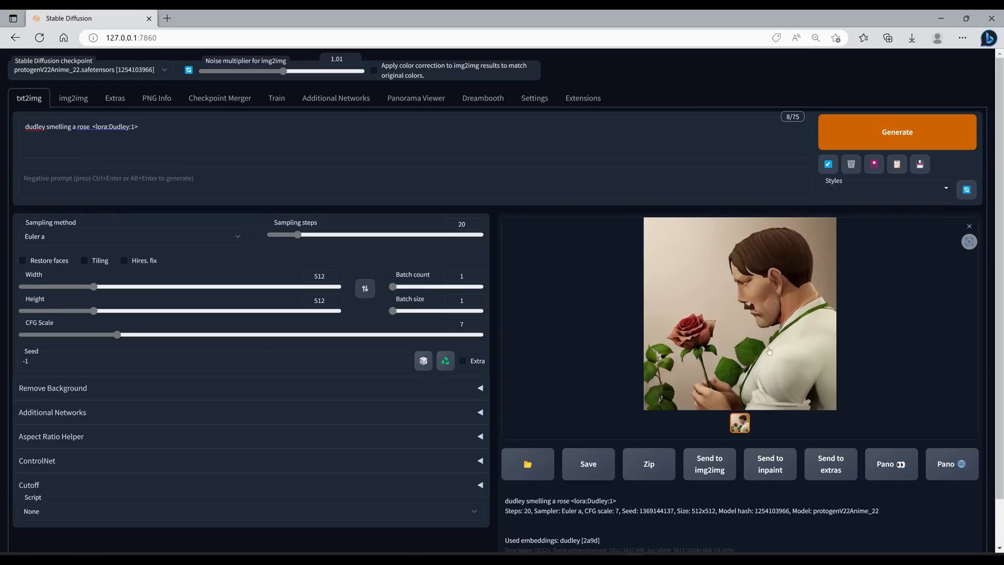
left_click(770, 367)
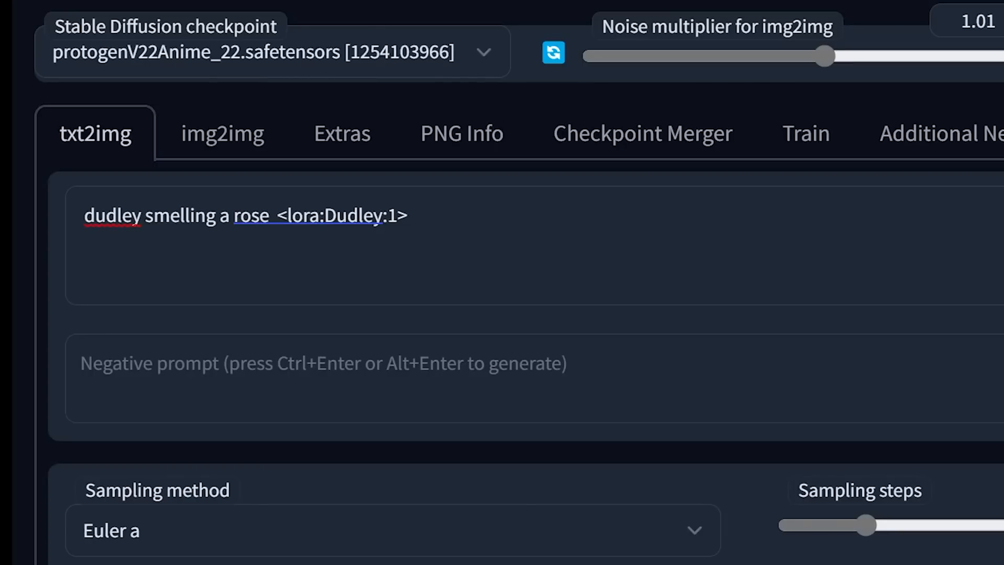
Step: Set the Dudley LoRA weight in the prompt to 0.9, generate a portrait, and inspect it enlarged
left_click(398, 216)
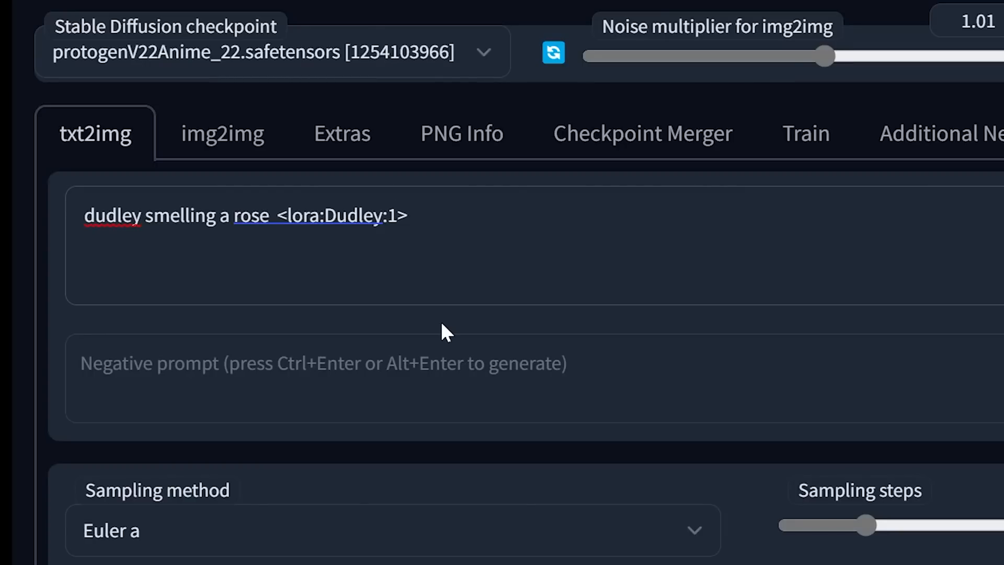
key("BackSpace")
type("0.9")
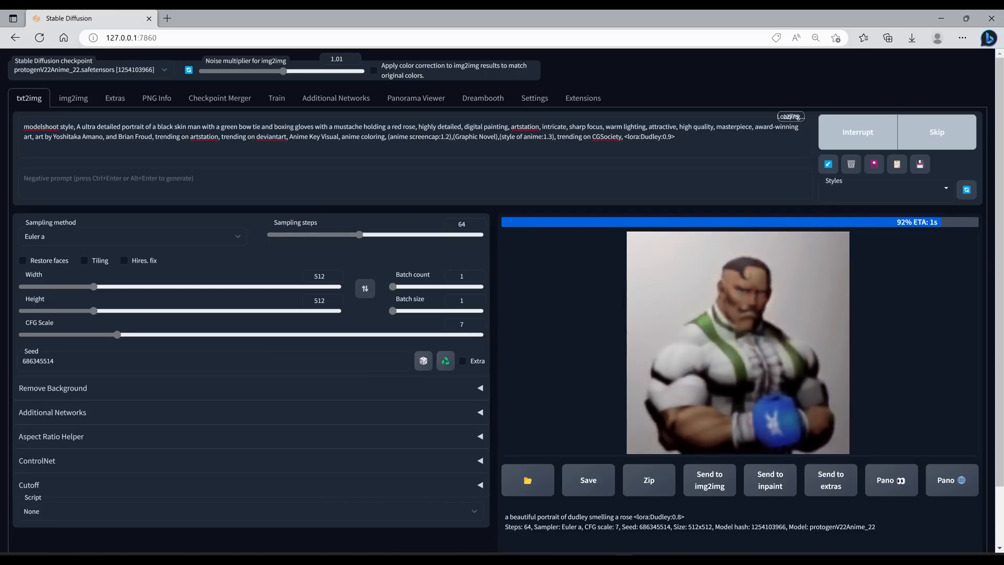
left_click(762, 385)
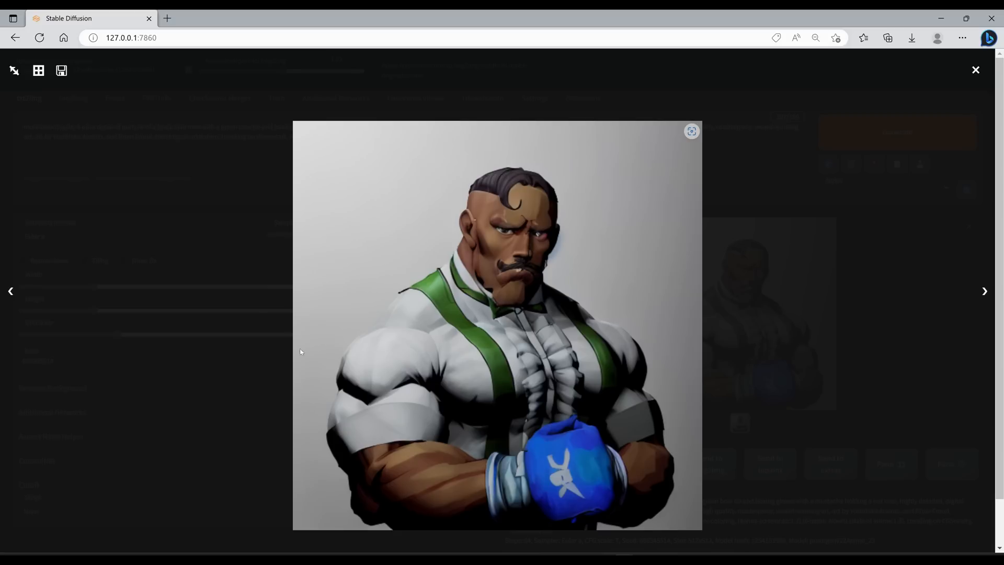
left_click(264, 301)
Step: Set the CFG scale to 15 and the Dudley LoRA weight to 0.5, regenerate, and inspect the portrait enlarged
left_click_drag(116, 341, 246, 337)
type("5")
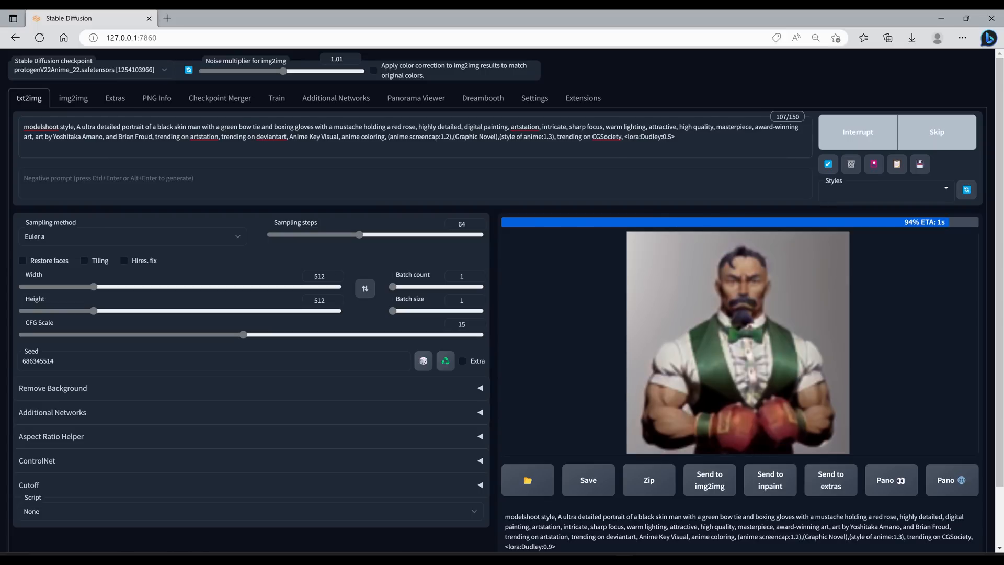
left_click(764, 325)
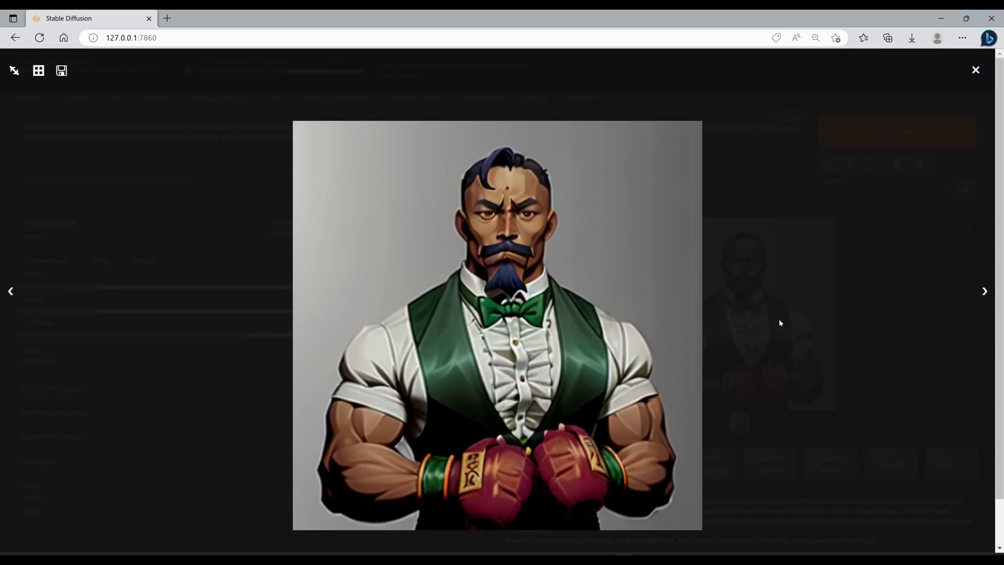
left_click(796, 323)
Step: Increase the output width and height equally, regenerate the portrait, and inspect it enlarged
left_click_drag(94, 310, 120, 289)
left_click(794, 308)
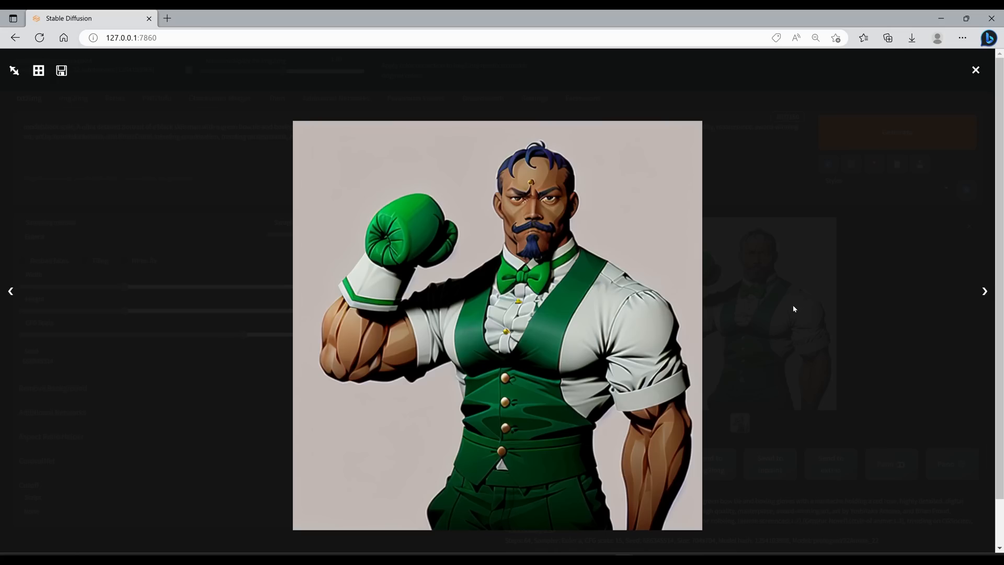
left_click(790, 310)
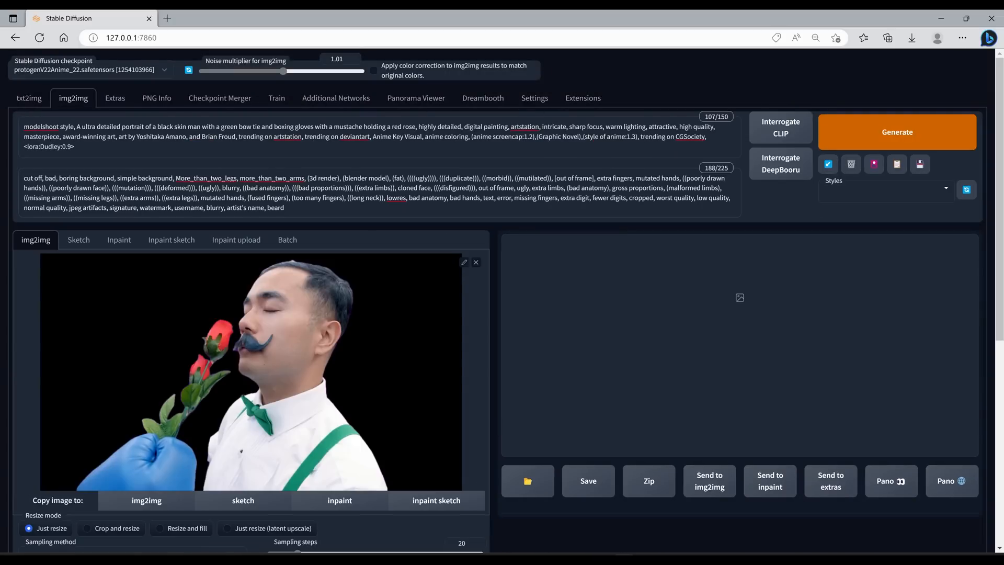
Step: Check the img2img settings and generate a Dudley version of the photo of the man smelling roses
scroll(442, 353, "down", 3)
scroll(447, 353, "up", 3)
left_click(864, 139)
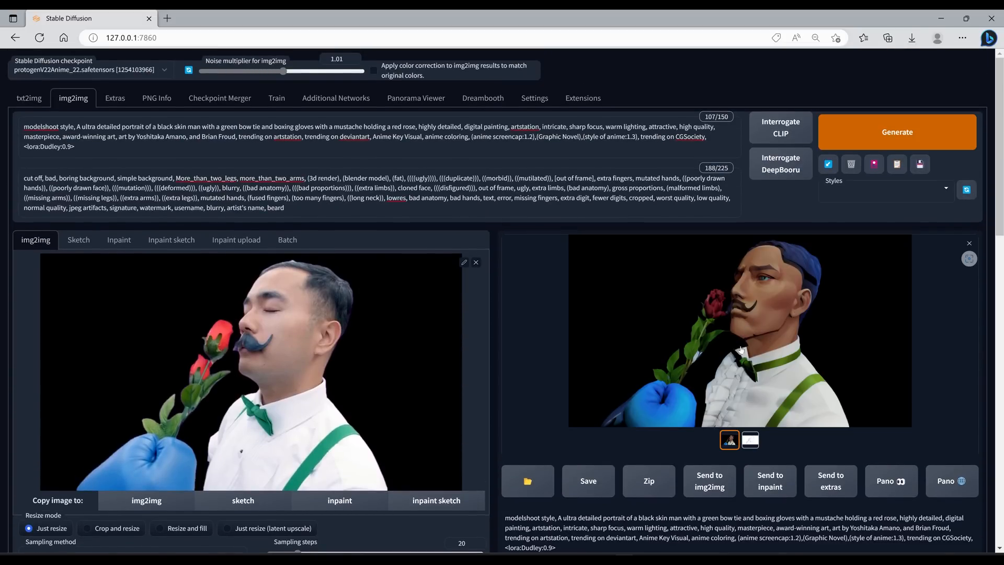
Step: Lower the img2img denoising strength to 0.6 and regenerate the image with a noise multiplier of 0.98
scroll(314, 236, "down", 3)
scroll(312, 222, "up", 1)
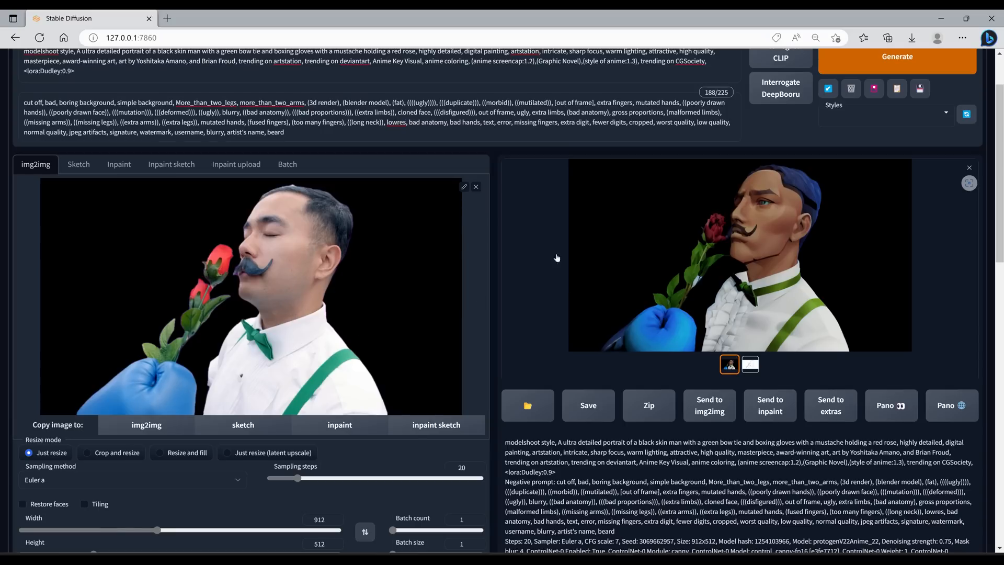
scroll(557, 258, "down", 4)
left_click_drag(365, 375, 313, 382)
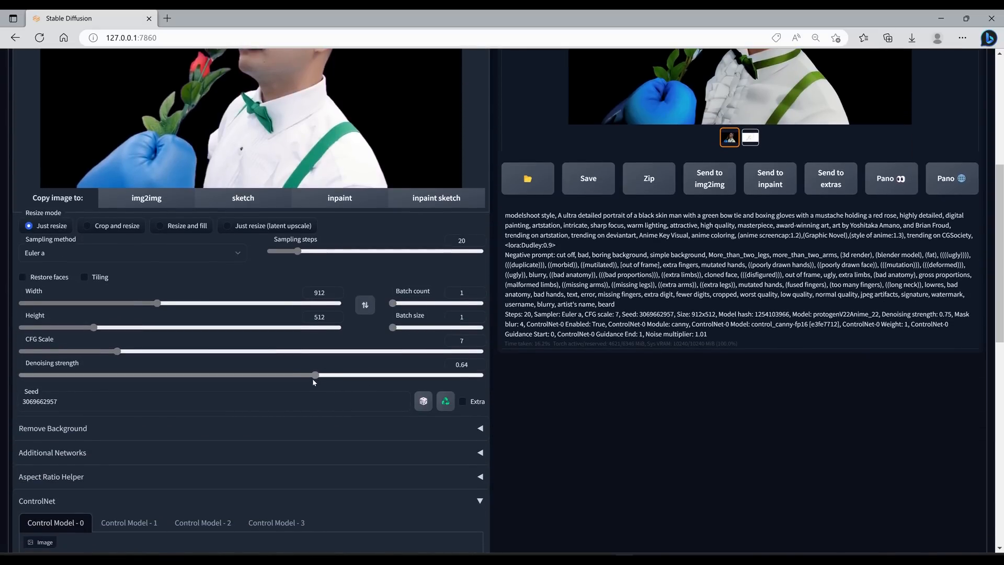
scroll(306, 381, "up", 6)
scroll(570, 304, "down", 13)
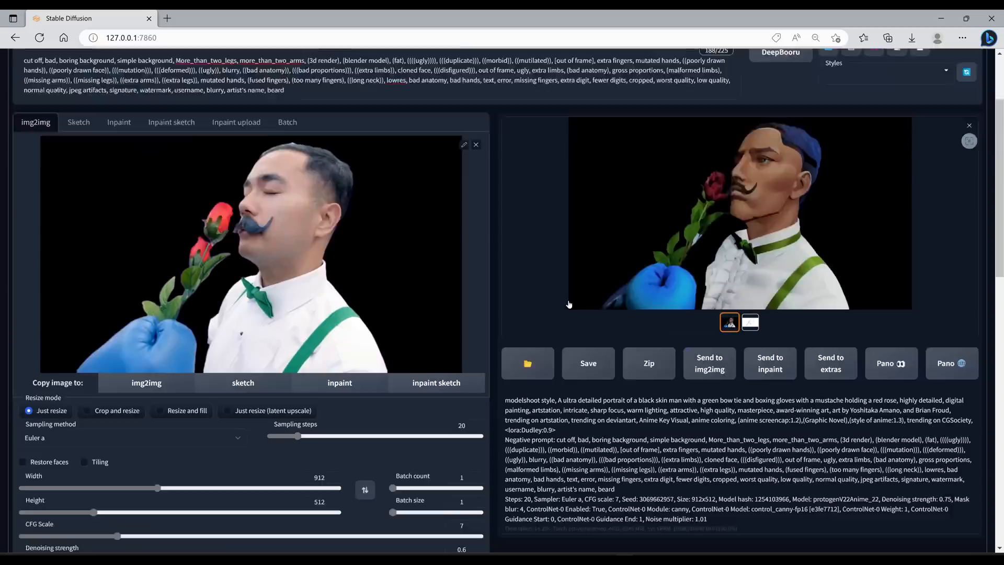
left_click_drag(100, 322, 64, 324)
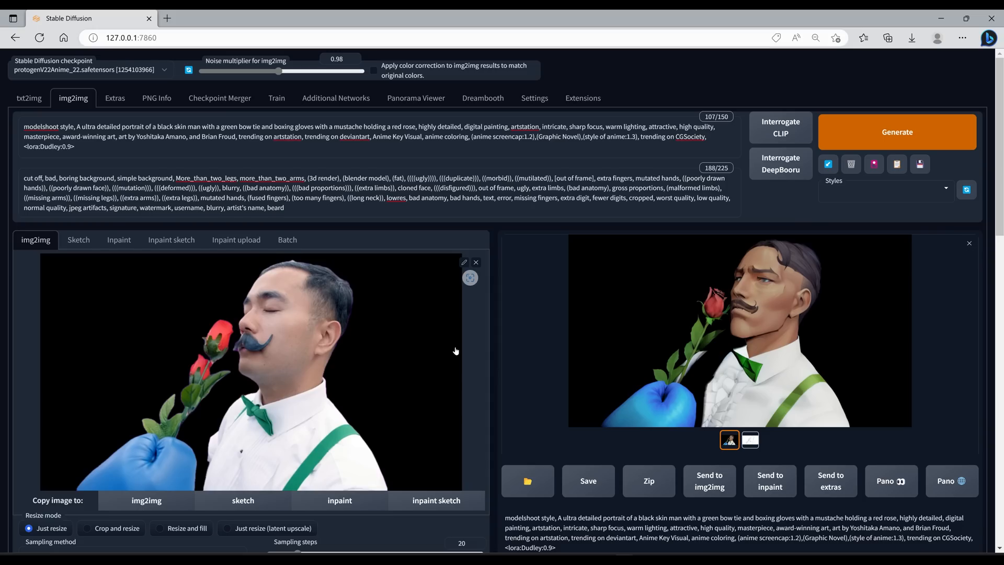
Step: Examine the generation and ControlNet settings below the img2img source photo
scroll(419, 347, "down", 3)
scroll(419, 347, "down", 10)
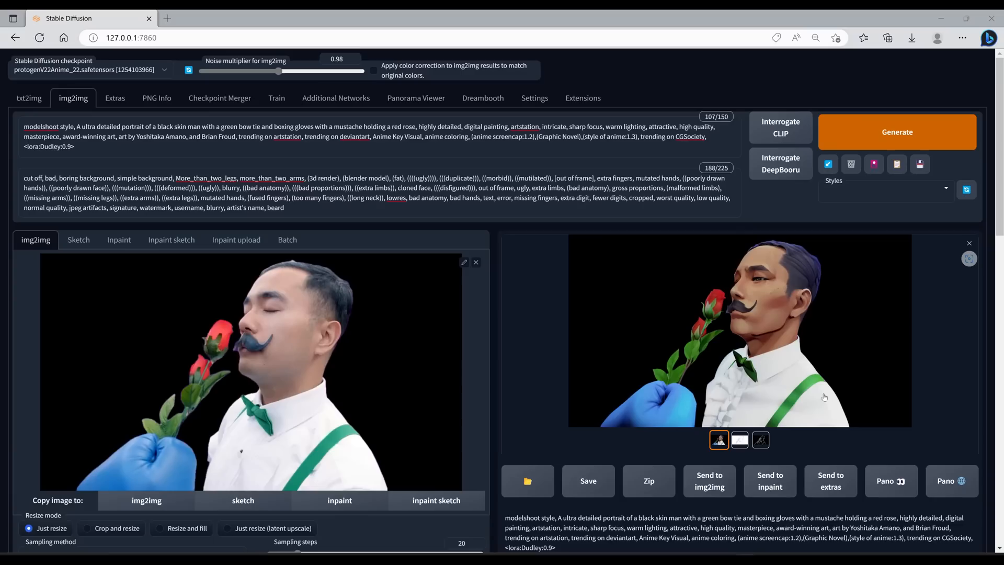
scroll(824, 397, "down", 5)
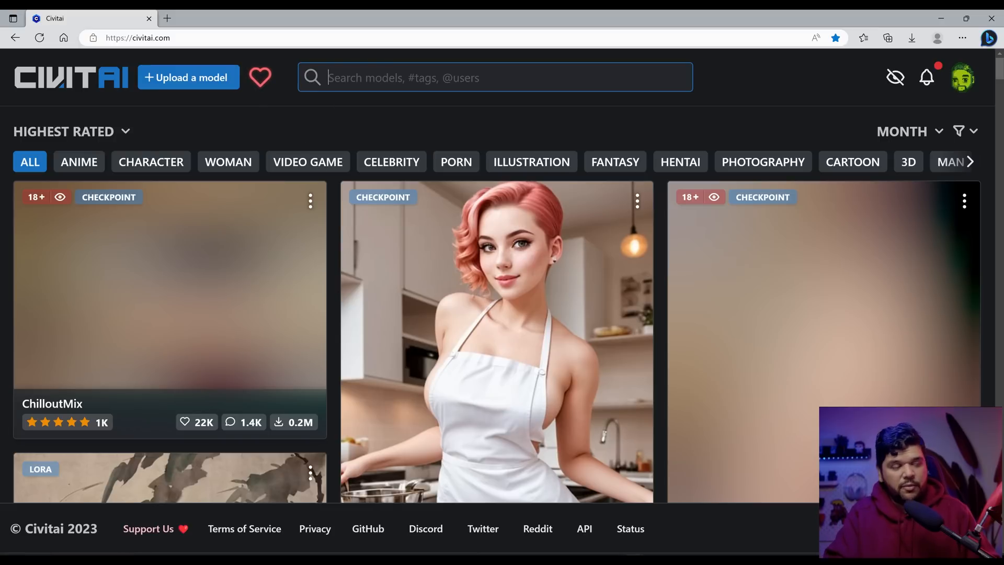
Step: Search Civitai for My Hero Academia, open the Horikoshi Kouhei Style LoRA page, and read its tags and trigger words
type("my hea")
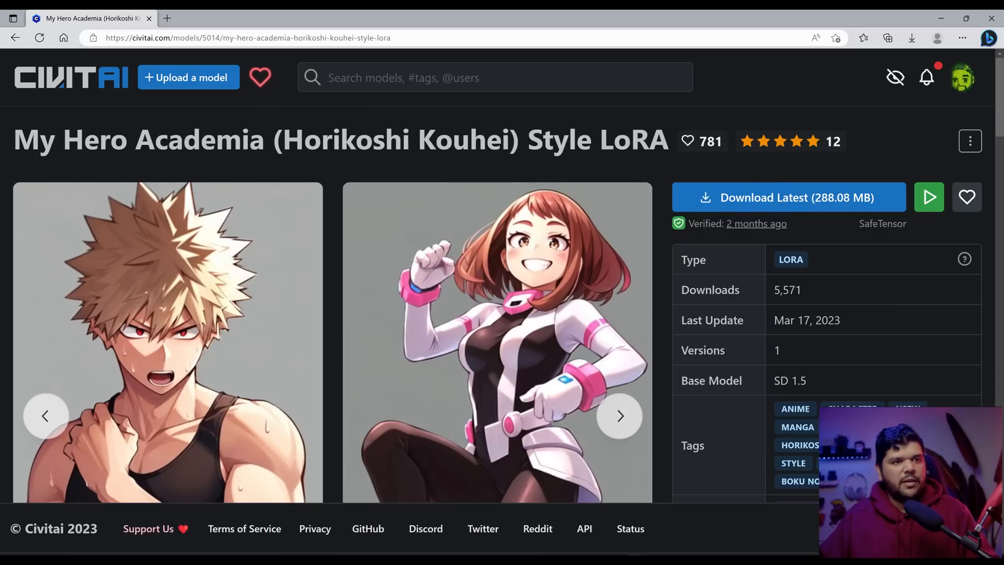
scroll(723, 321, "down", 6)
scroll(717, 327, "up", 4)
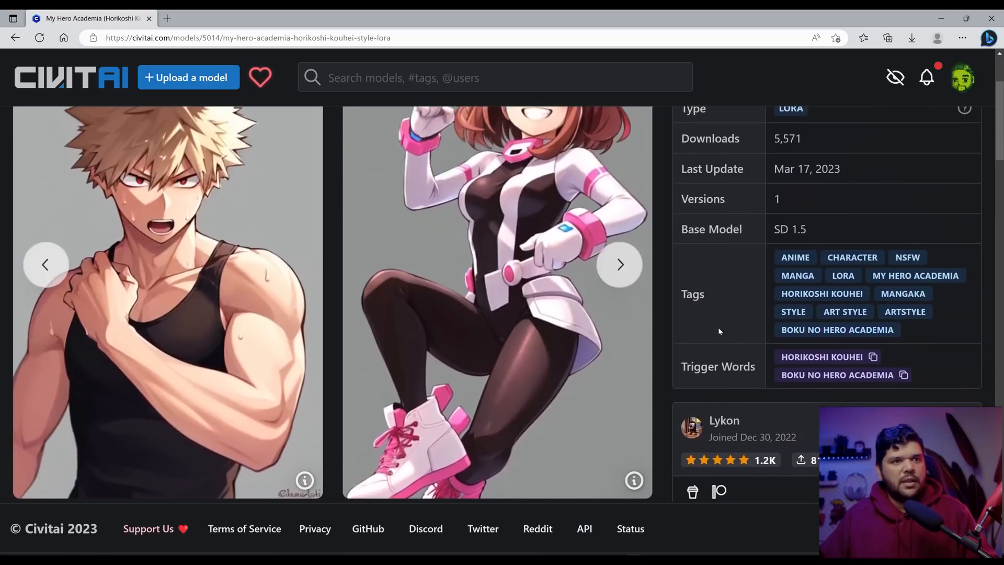
scroll(718, 327, "down", 10)
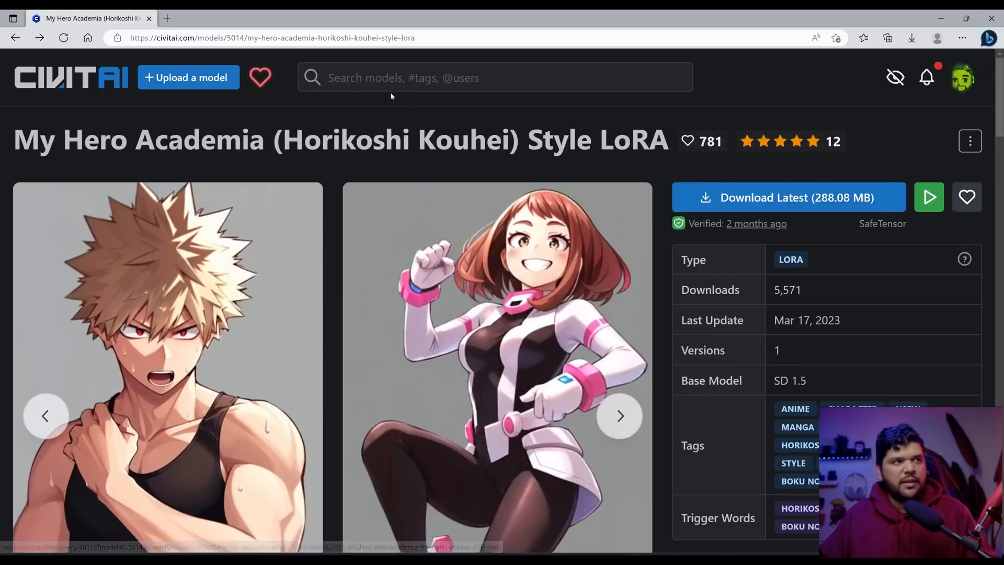
Step: Open the sample image of the green-haired masked hero, read its generation data, and close it
scroll(367, 262, "down", 3)
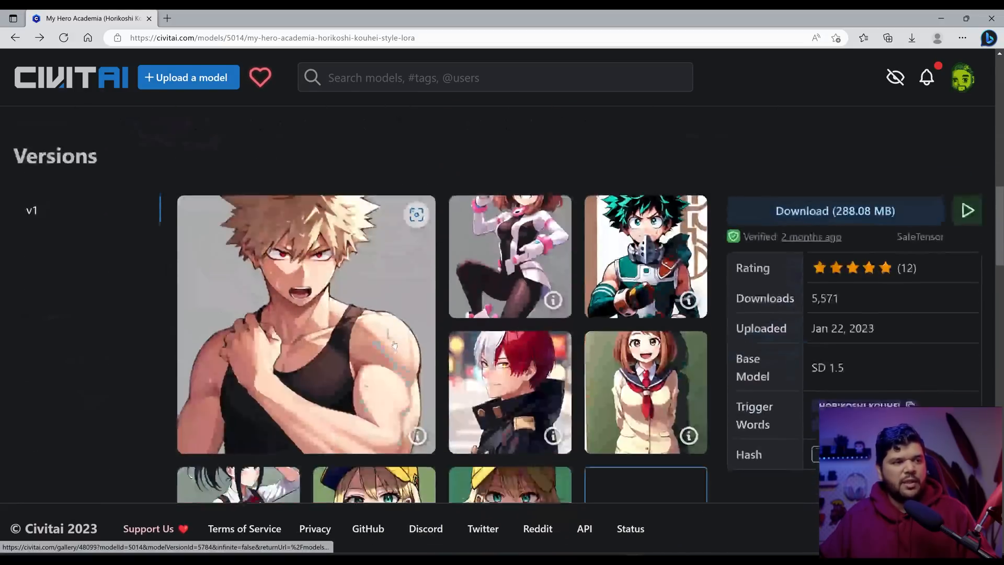
scroll(394, 346, "up", 2)
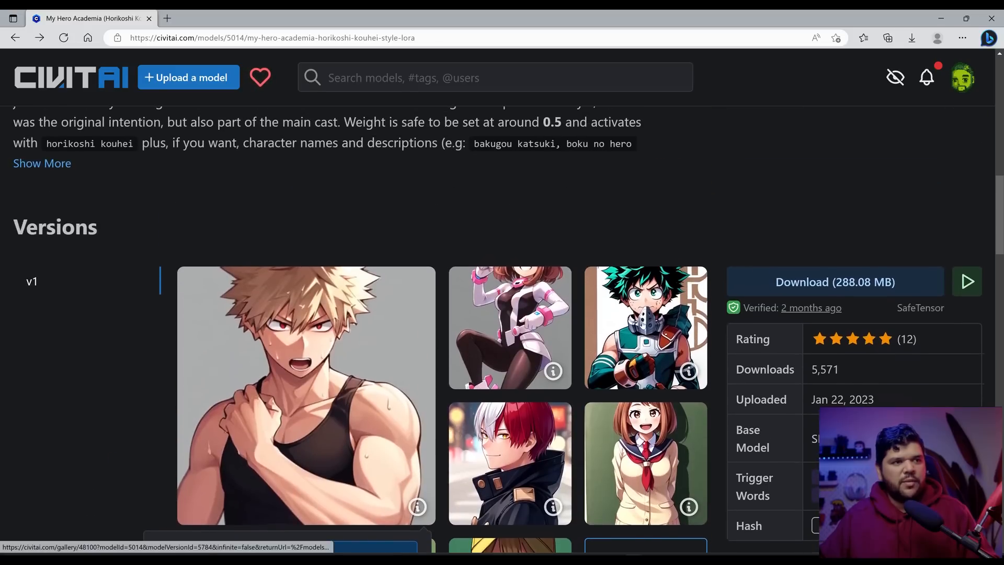
left_click(510, 309)
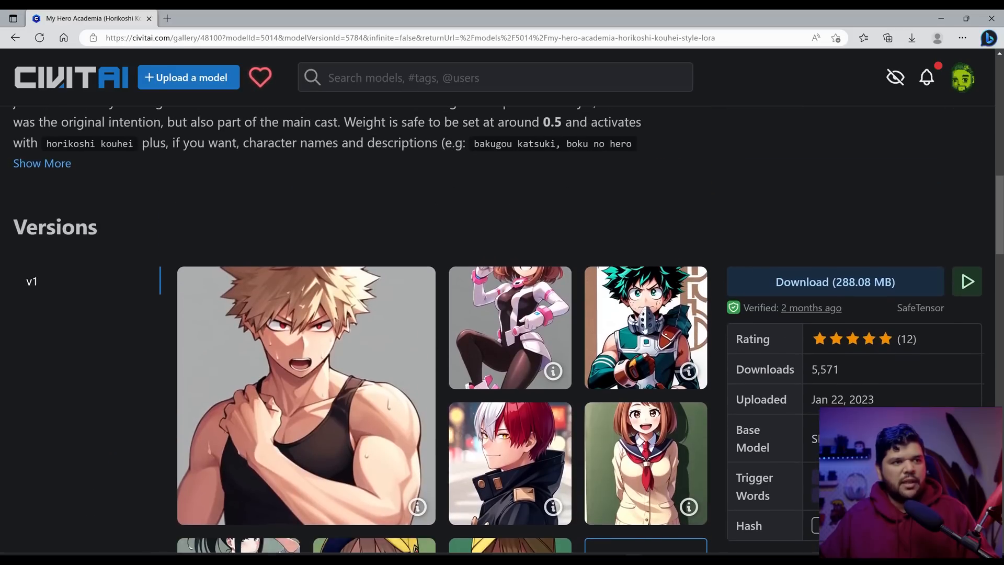
scroll(709, 424, "down", 3)
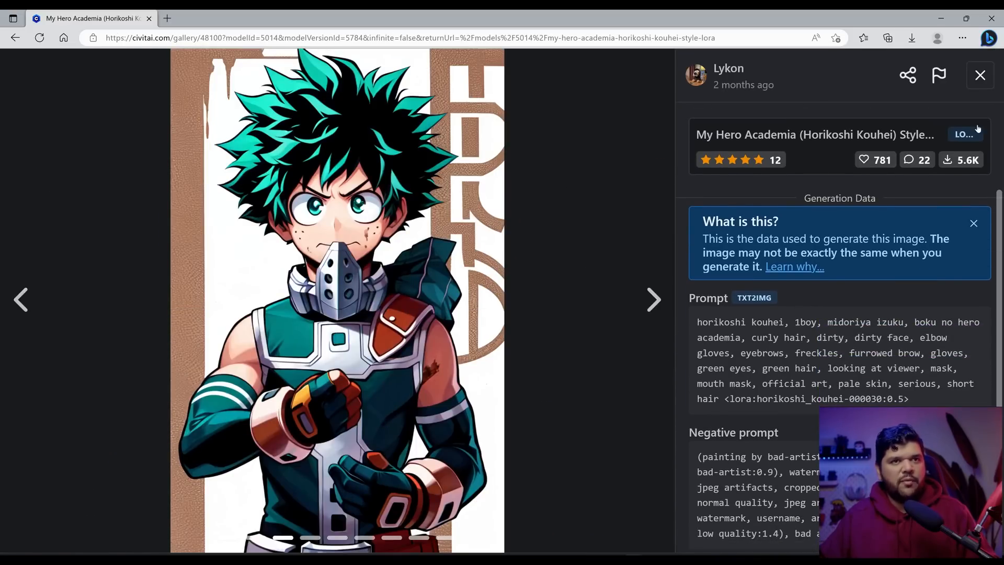
left_click(979, 75)
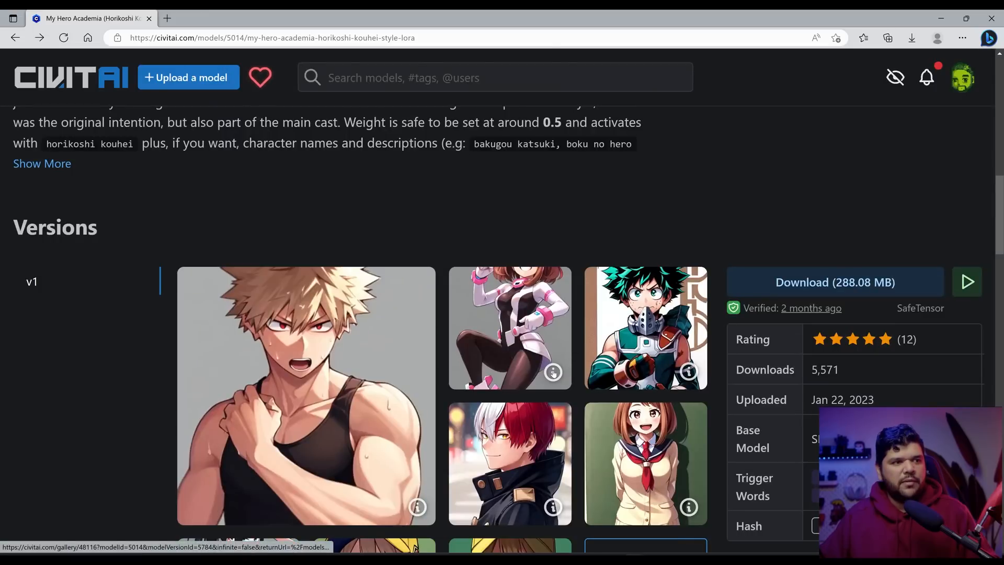
Step: Show the generation data of the sample image with the pink-and-black suit and read its prompts and sampler settings
left_click(553, 372)
scroll(400, 204, "up", 4)
scroll(401, 204, "down", 1)
scroll(428, 356, "down", 3)
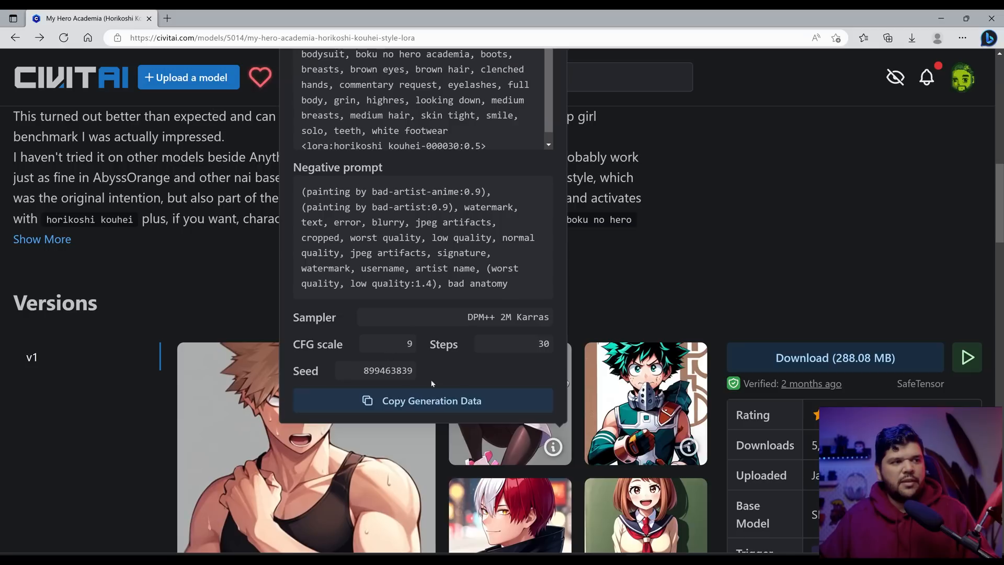
scroll(754, 330, "up", 3)
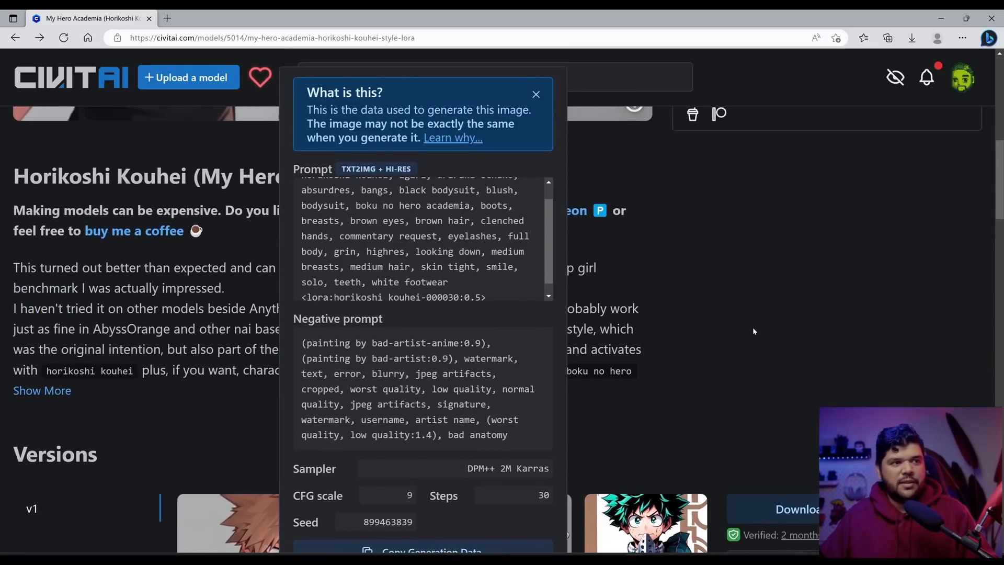
Step: Close the sample's generation data, return to the Stable Diffusion web UI, and add the myHeroAcademiaHorikoshi_v1 LoRA to the img2img prompt
left_click(754, 330)
scroll(785, 322, "up", 5)
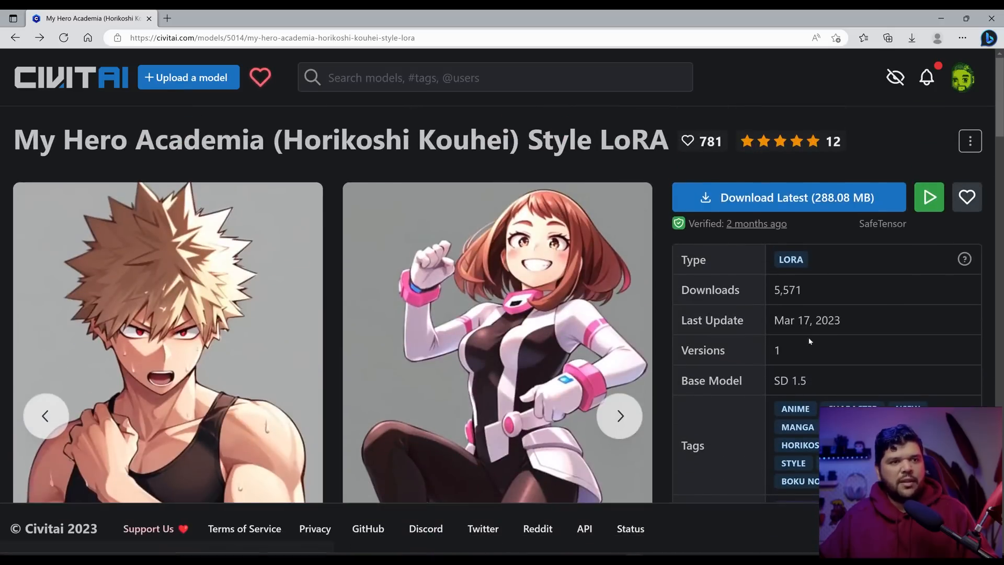
left_click(941, 18)
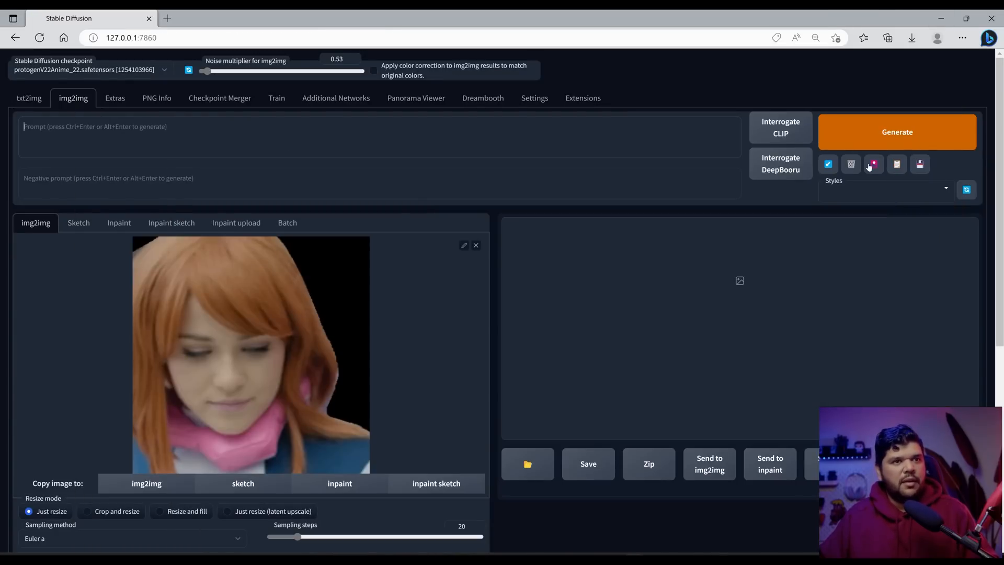
left_click(871, 165)
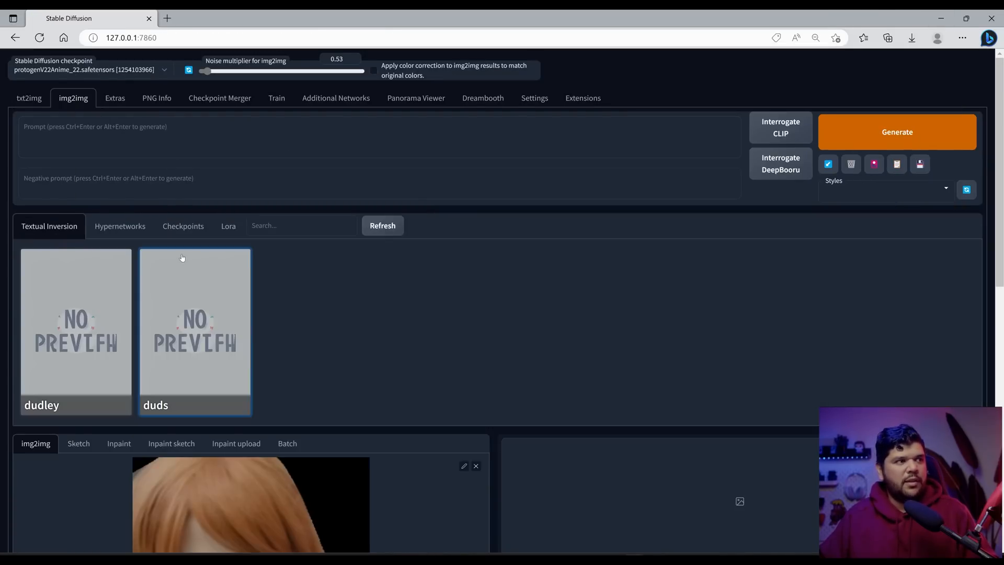
left_click(228, 227)
left_click(554, 384)
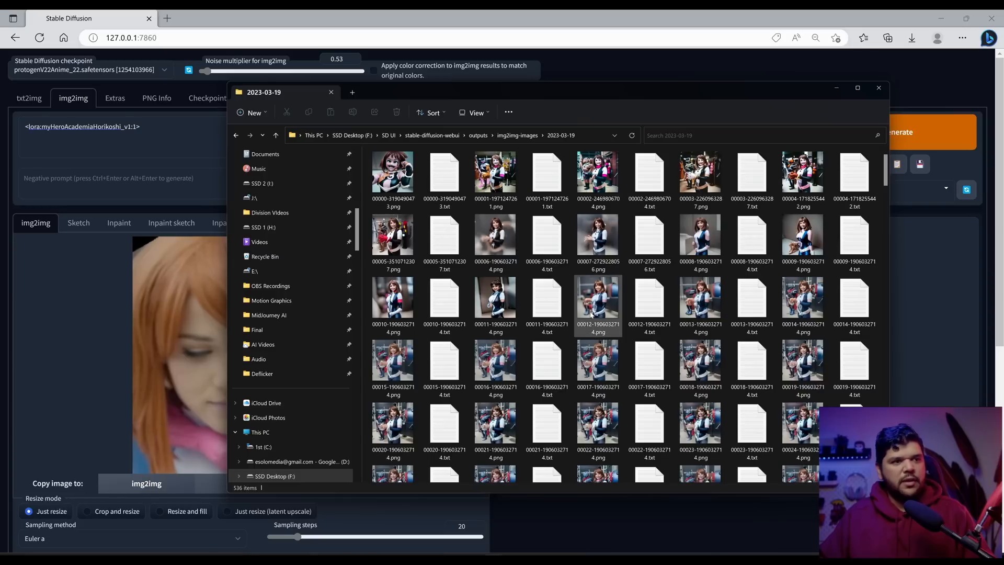
Step: View the early result 00001-1971247261.png from the 2023-03-19 img2img output folder at a larger size and close it
scroll(665, 345, "up", 3)
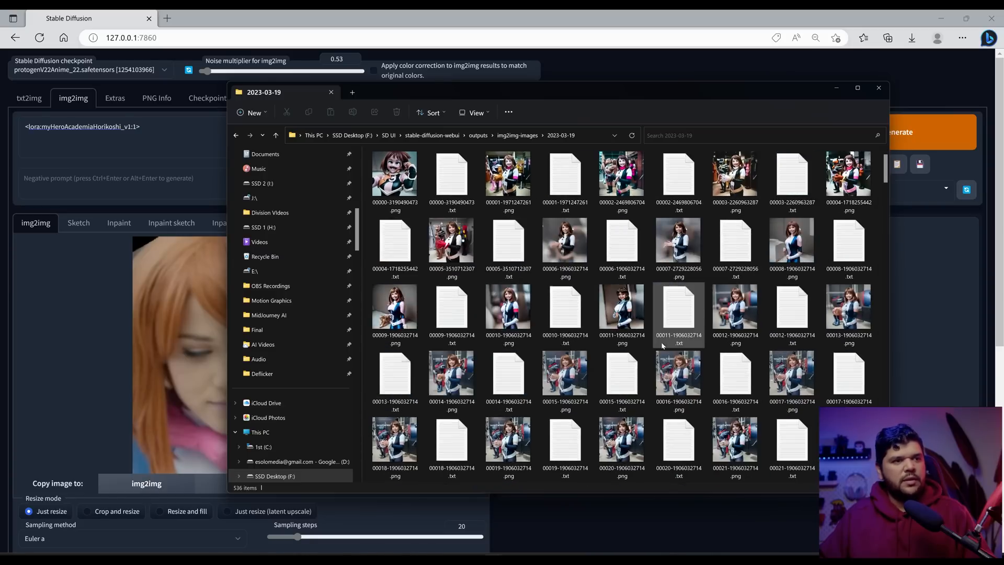
double_click(526, 177)
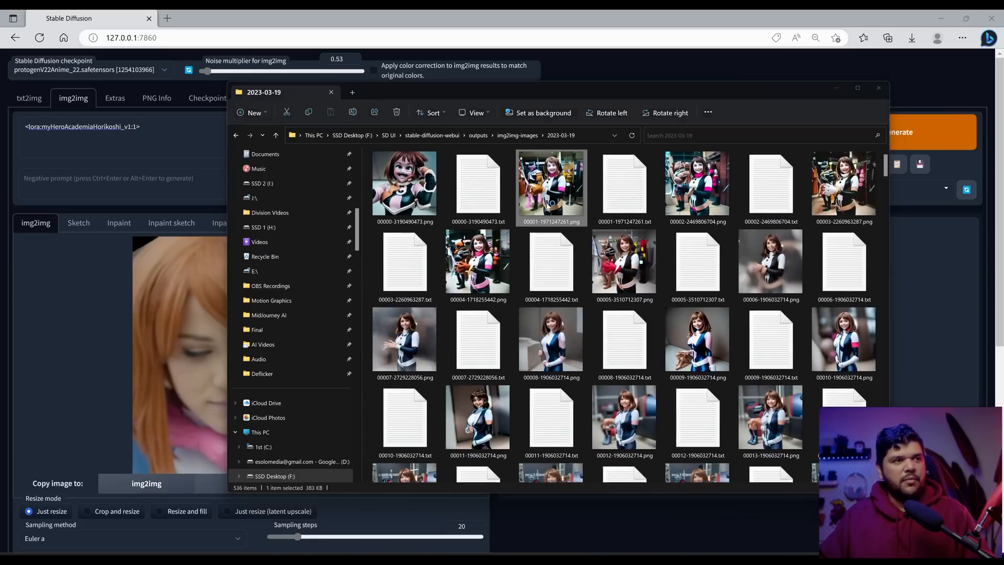
scroll(521, 289, "up", 4)
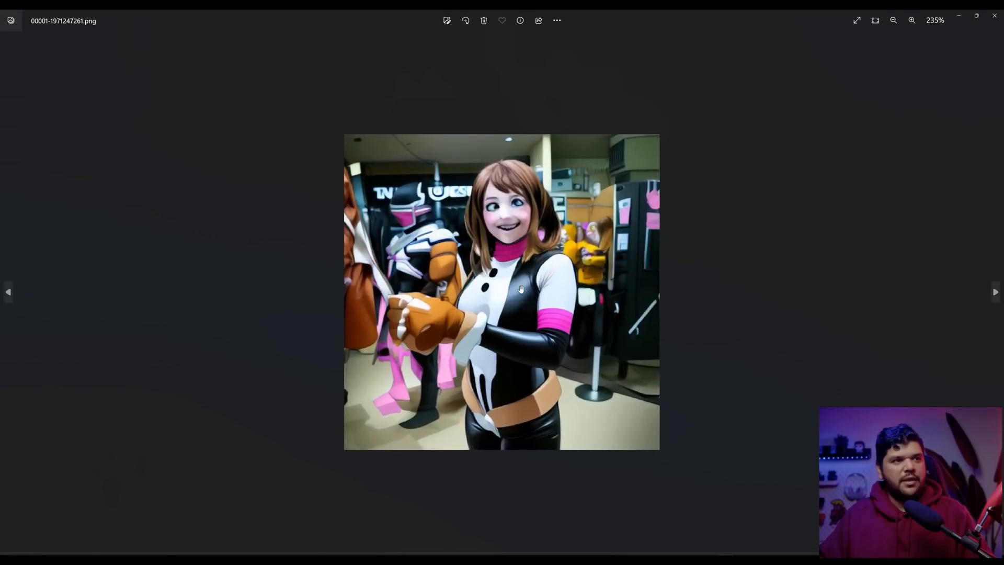
left_click(997, 18)
Step: View the output images 00027-1906032714.png and 00037-1906032714.png to compare how the style developed, closing each one
scroll(779, 253, "down", 5)
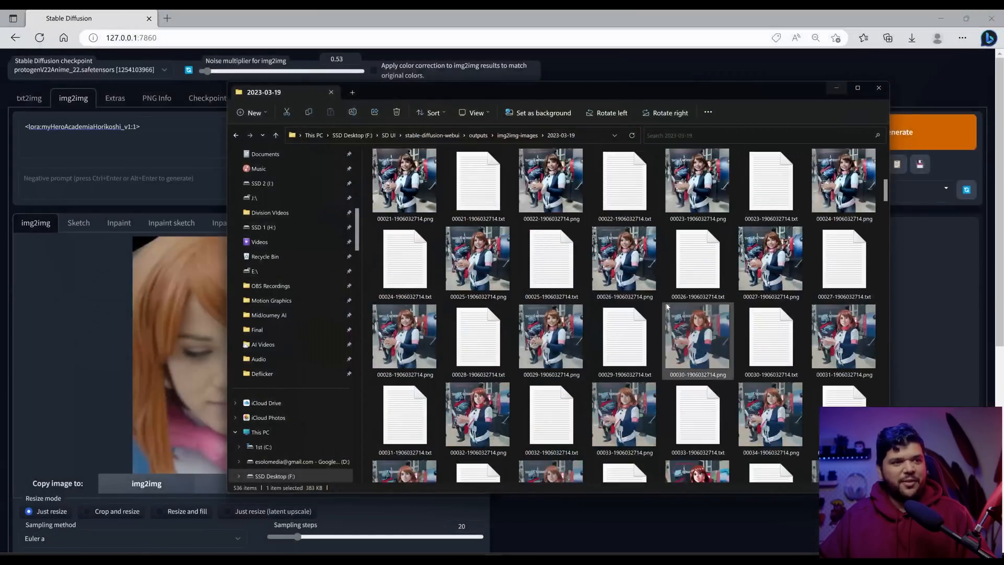
left_click(779, 254)
double_click(778, 252)
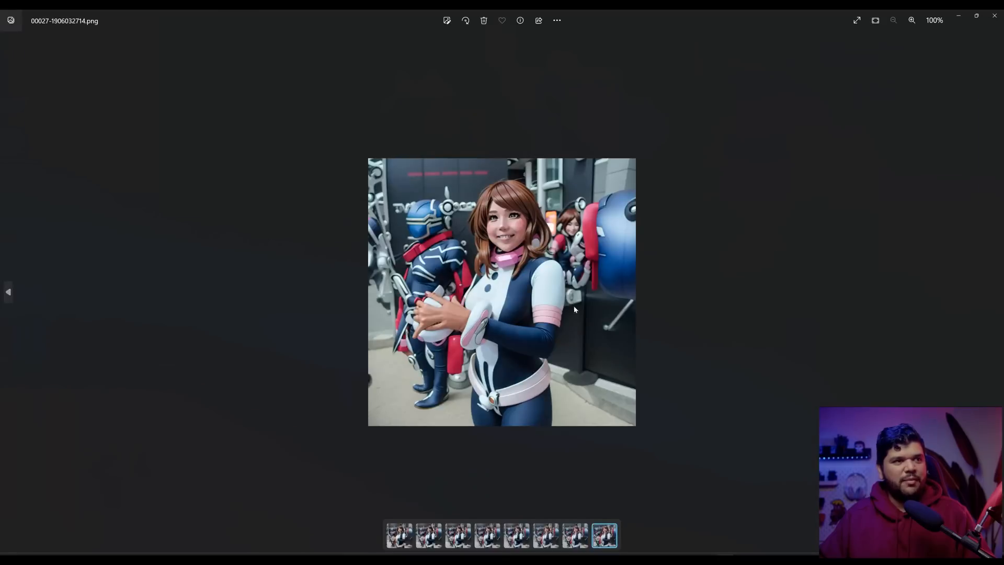
left_click(995, 16)
scroll(691, 346, "down", 5)
scroll(691, 345, "up", 1)
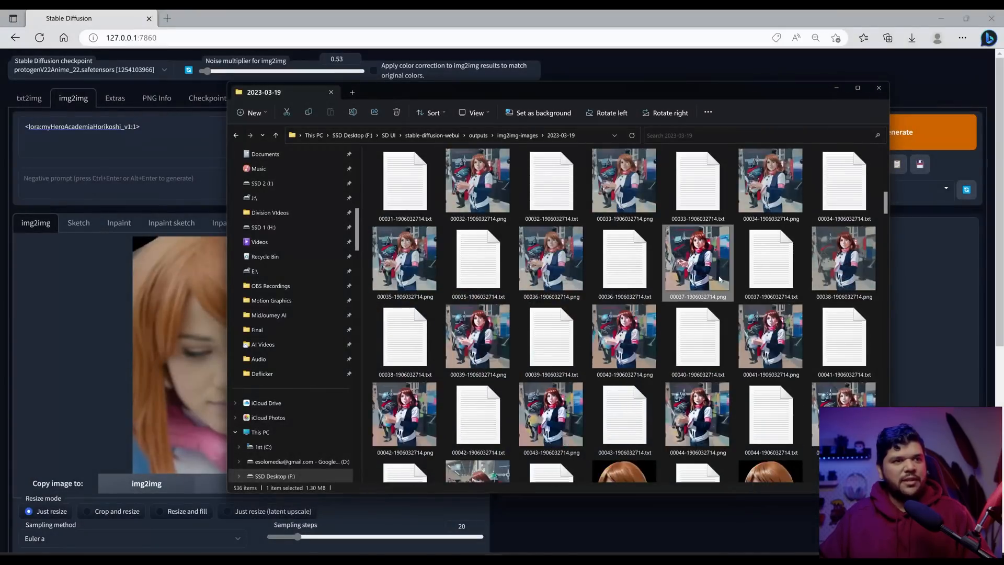
double_click(719, 280)
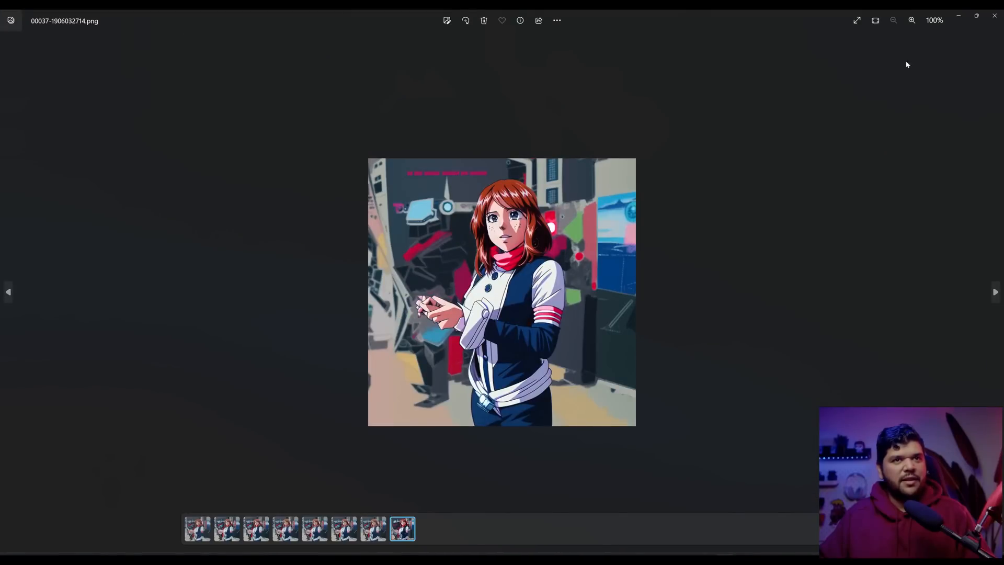
left_click(994, 17)
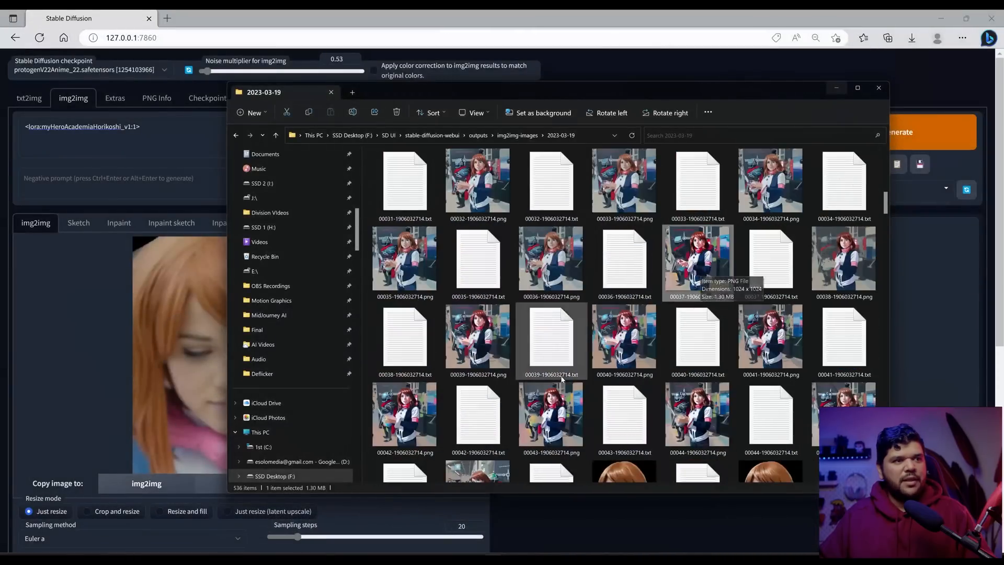
Step: Browse the close-up portrait outputs, open 00047-1906032714.png, and go through the portraits that follow it
scroll(570, 374, "down", 7)
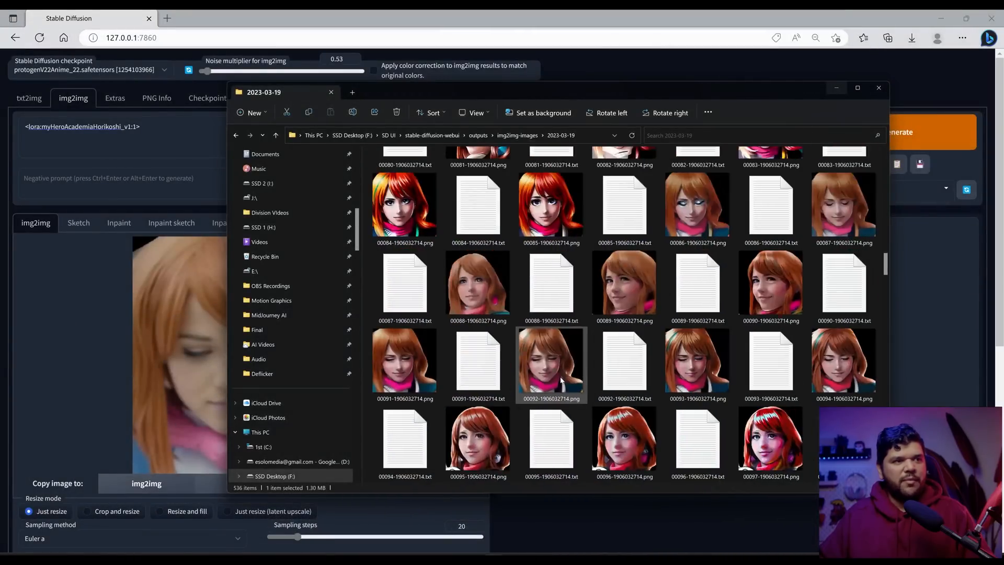
scroll(562, 381, "up", 9)
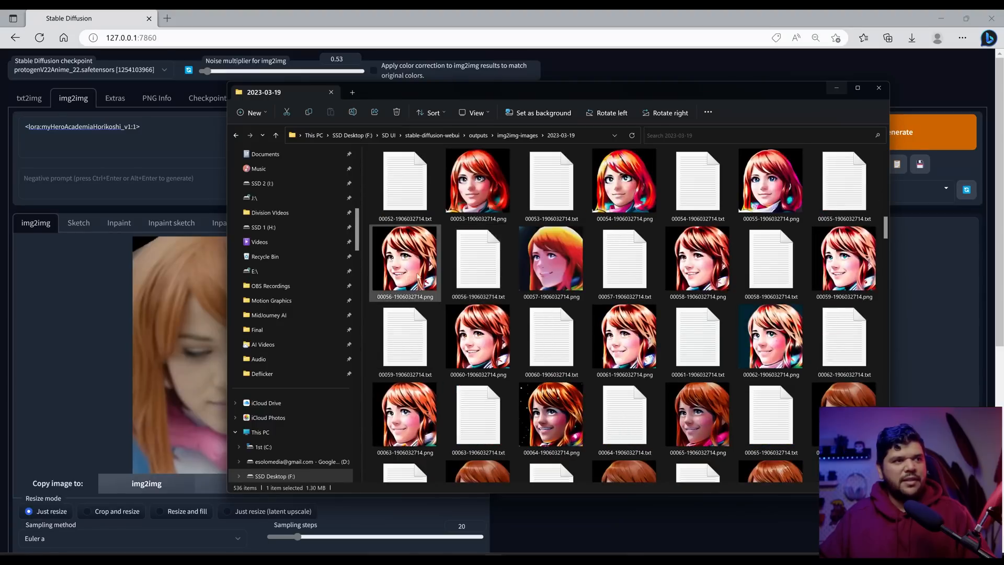
scroll(407, 276, "up", 3)
double_click(610, 260)
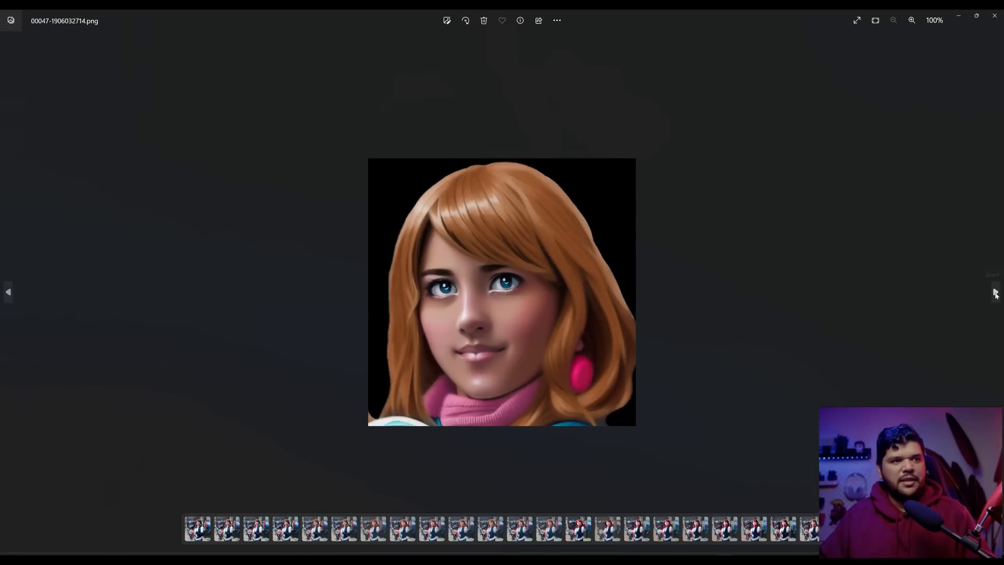
left_click(995, 293)
left_click(995, 293)
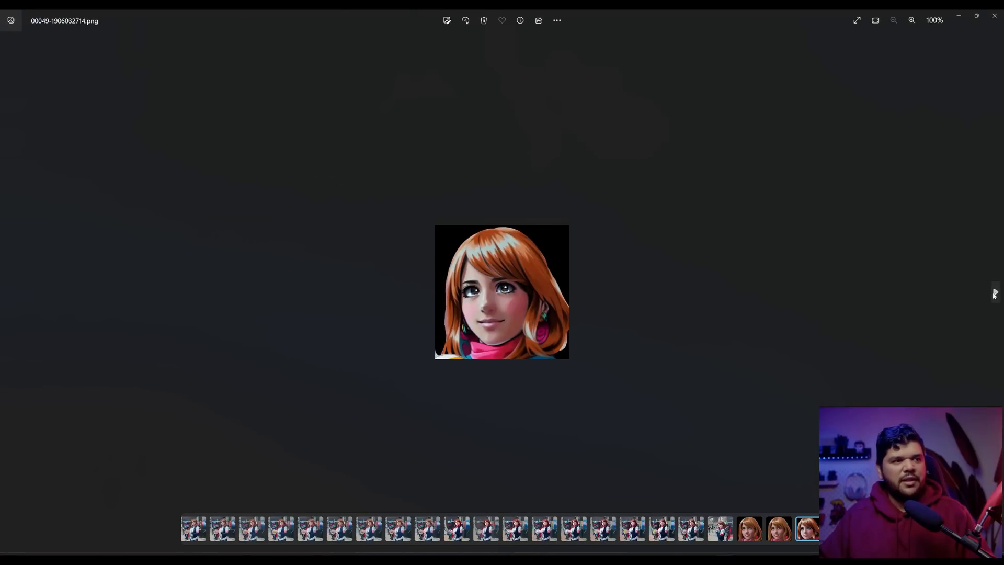
scroll(467, 360, "up", 4)
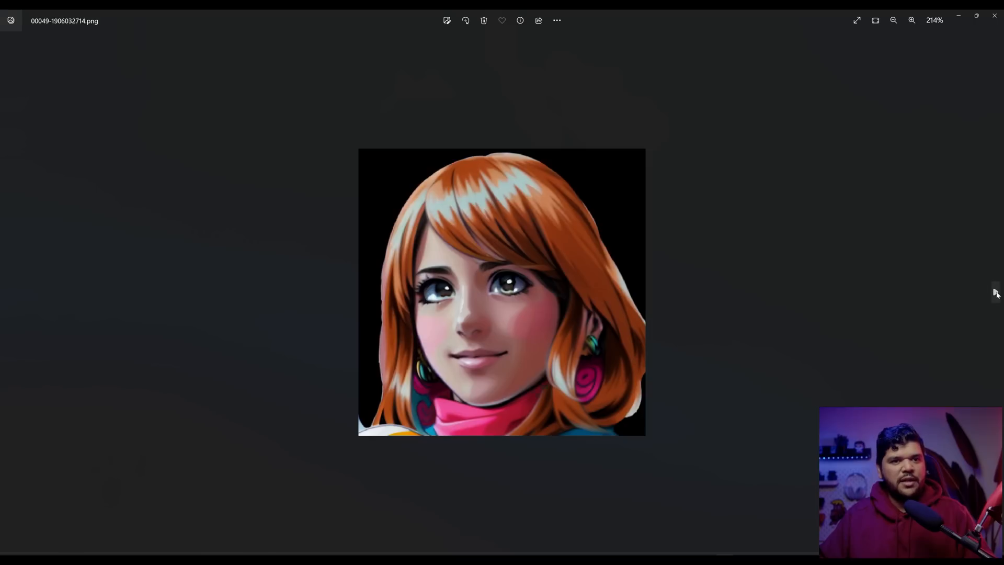
left_click(995, 293)
left_click(995, 293)
left_click(995, 293)
left_click(995, 293)
left_click(996, 292)
left_click(995, 293)
left_click(995, 293)
left_click(995, 293)
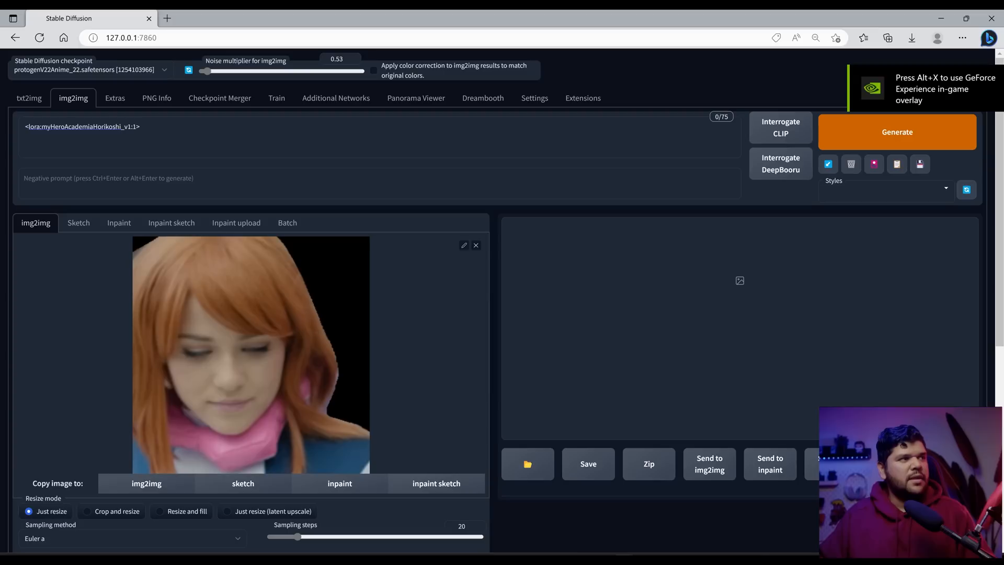
Step: Replace the img2img prompt with the Uravity illustration prompt using both LoRAs at 0.5, and paste the negative prompt from 00135-1906032714.txt
left_click_drag(141, 127, 0, 128)
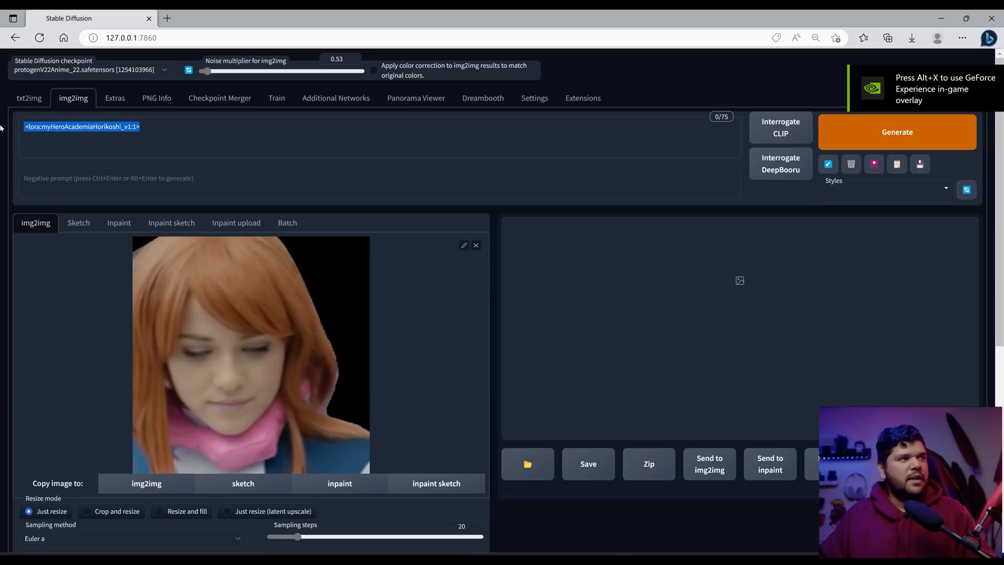
type("modelshoot style, A ultra detailed illustration of Uravity with closed eyes , 1girl, uraraka ochako, absurdres, color digital painting, highly detailed, digital painting, artstation, intricate, sharp focus, warm lighting, attractive, high quality, masterpiece, award-winning art, art by Yoshitaka Amano, and horikoshi kouhei, trending on artstation, trending on deviantart, Anime Key Visual, anime coloring, trending on CGSociety, <lora:1990sAnimeStyleLora_1:0.5> <lora:myHeroAcademiaHorikoshi_v1:0.5>")
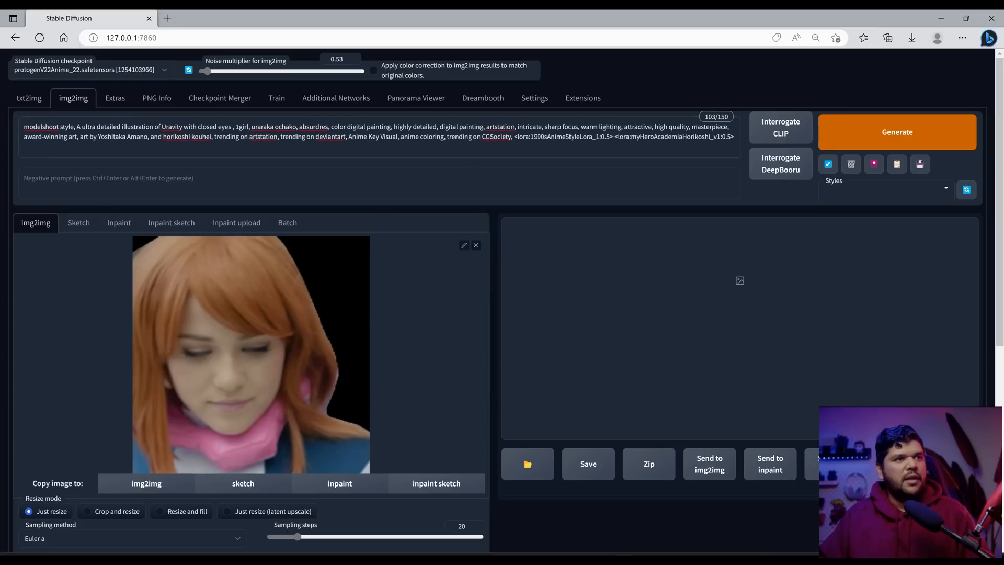
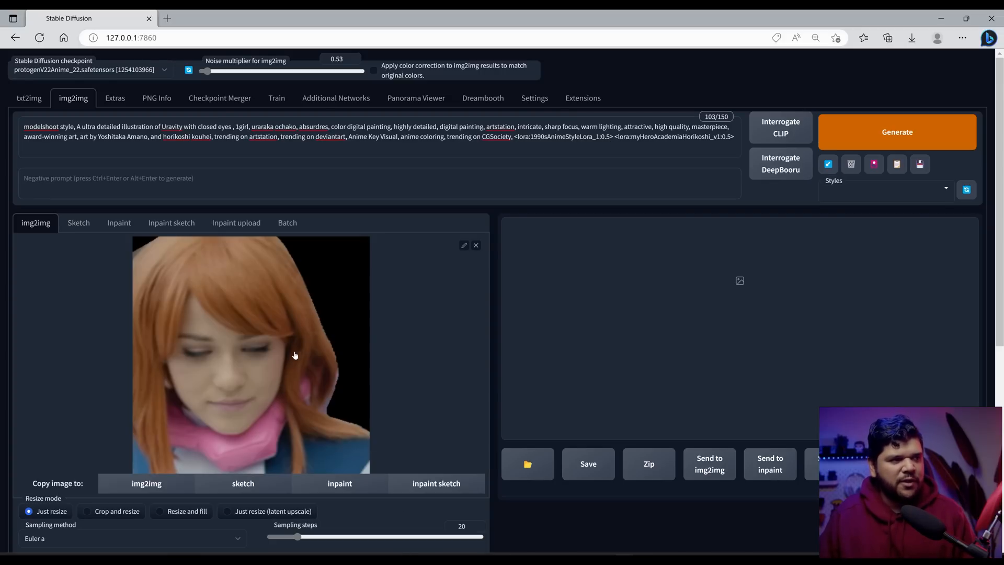
key("alt+Tab")
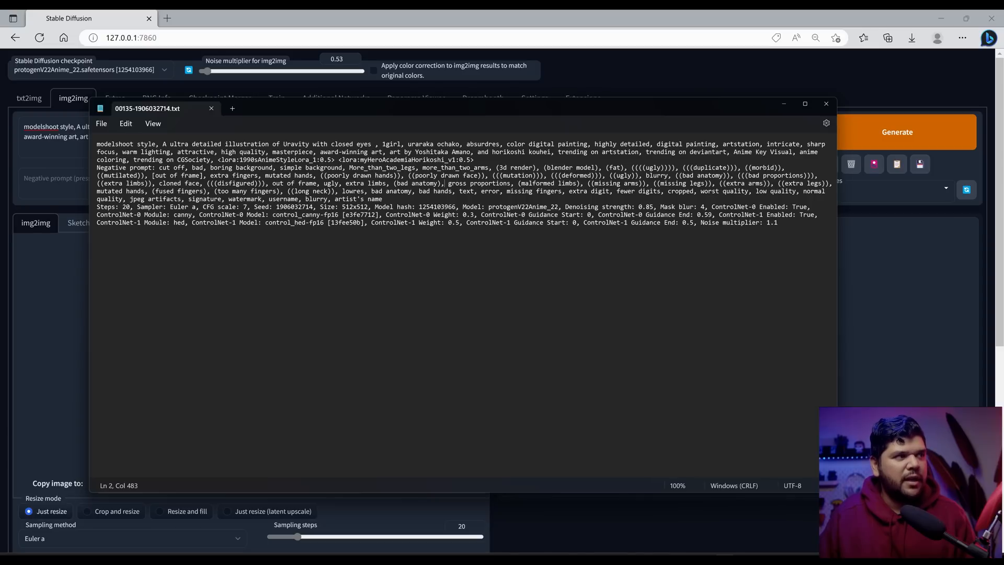
left_click_drag(160, 168, 383, 199)
key("ctrl+c")
key("alt+Tab")
key("ctrl+v")
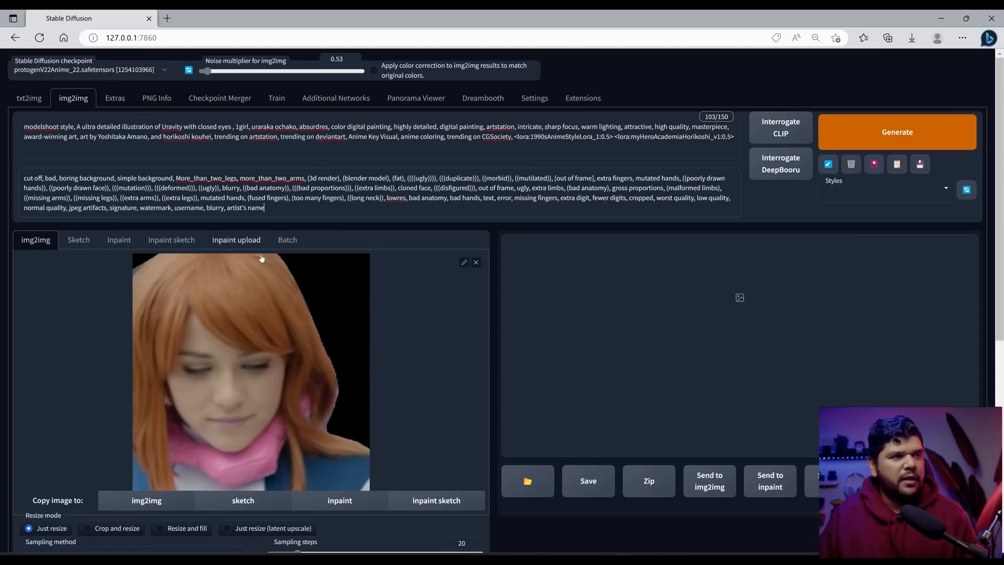
Step: Set the img2img denoising strength to 0.85, as recorded in the saved generation text file
scroll(298, 296, "down", 5)
scroll(298, 295, "down", 2)
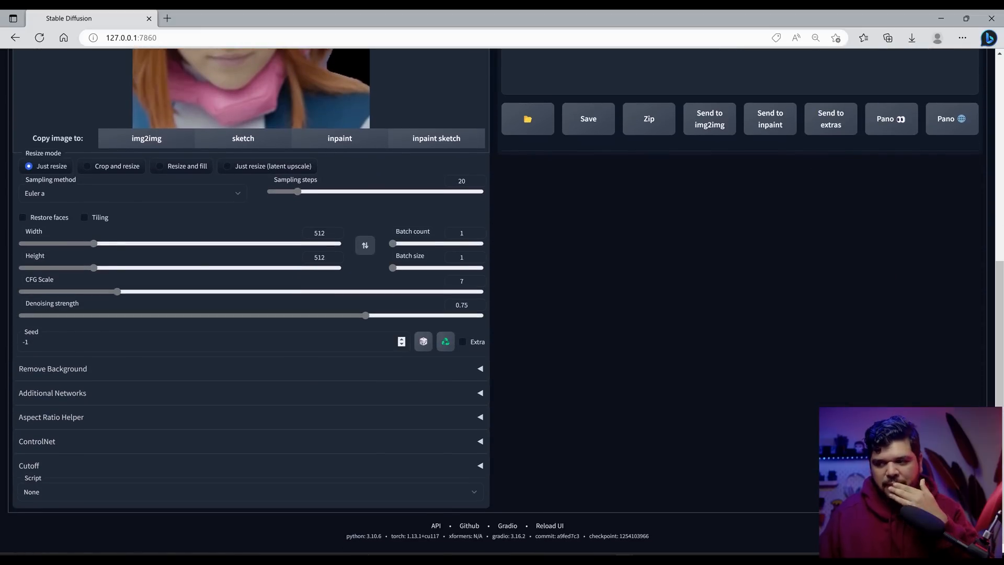
scroll(35, 407, "up", 2)
left_click_drag(366, 391, 336, 396)
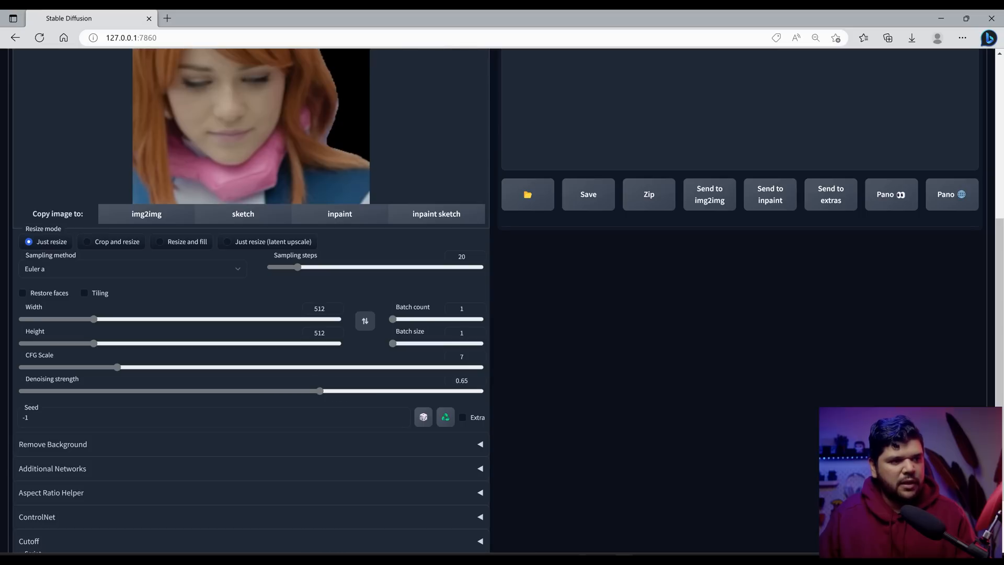
key("alt+Tab")
key("alt+Tab")
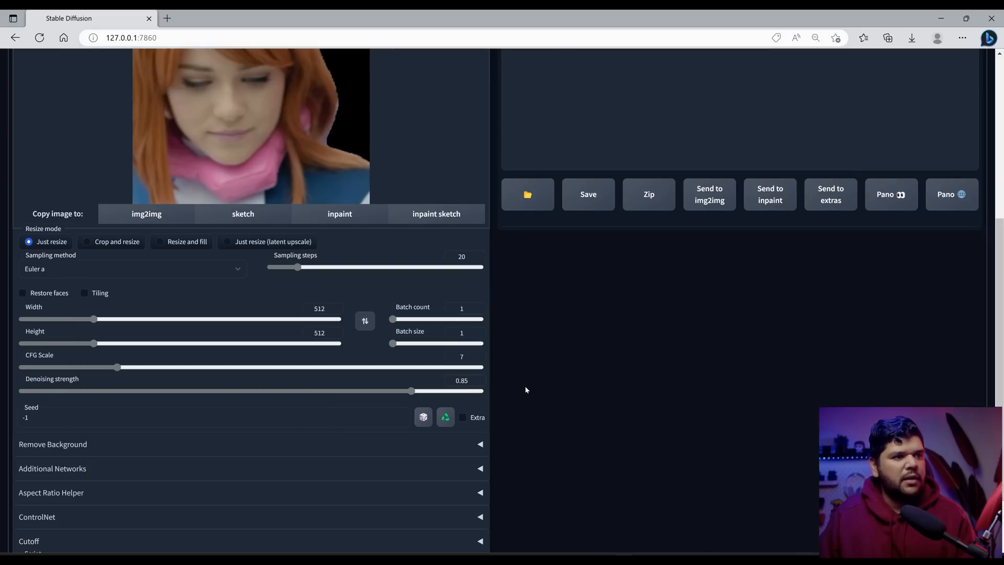
scroll(382, 376, "up", 4)
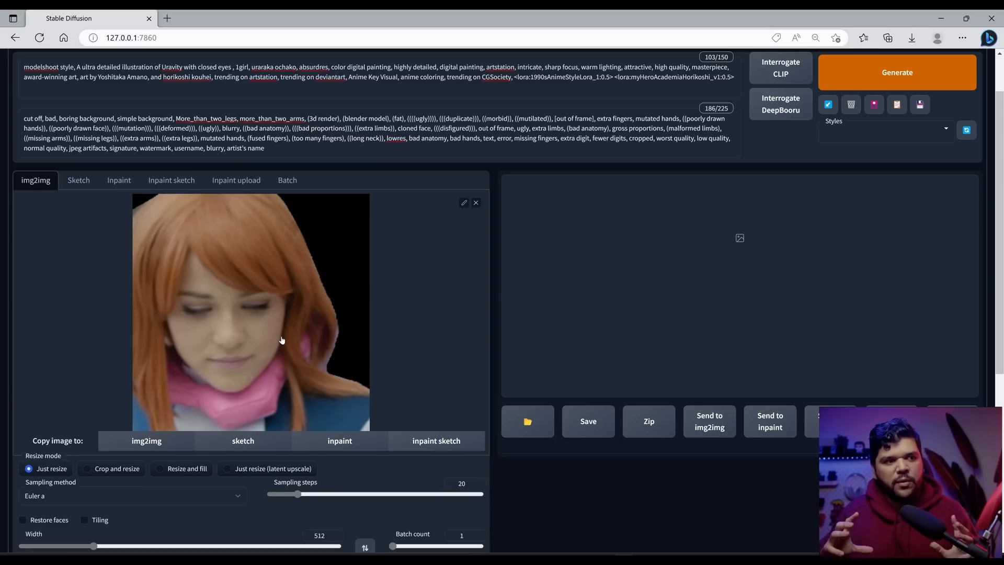
scroll(282, 340, "down", 3)
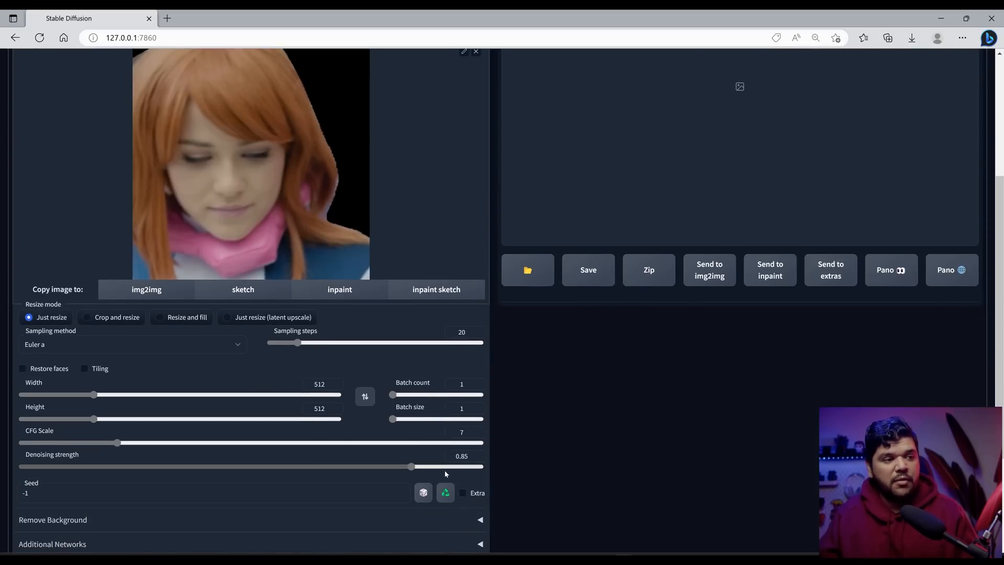
scroll(446, 473, "down", 3)
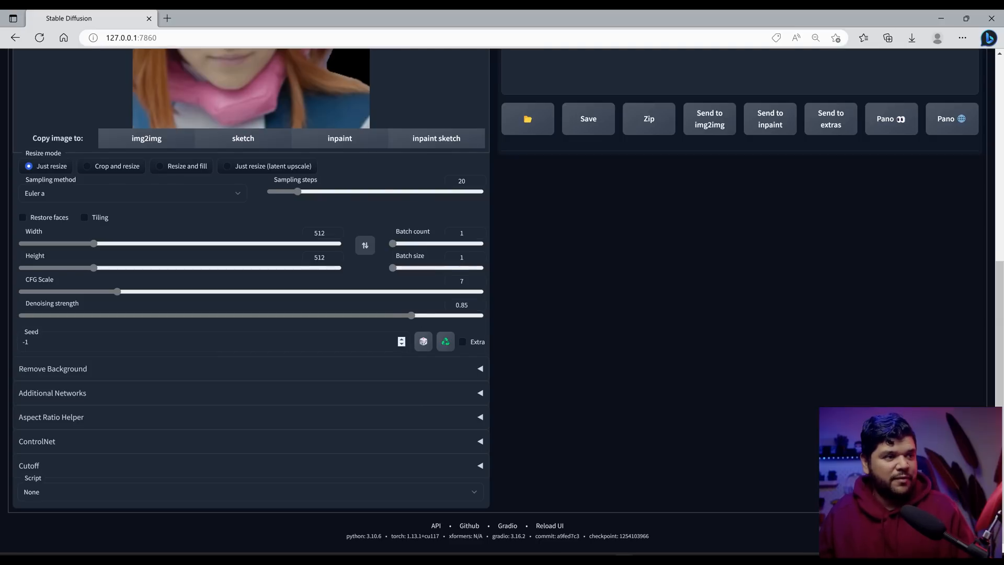
key("alt+Tab")
left_click_drag(313, 207, 269, 207)
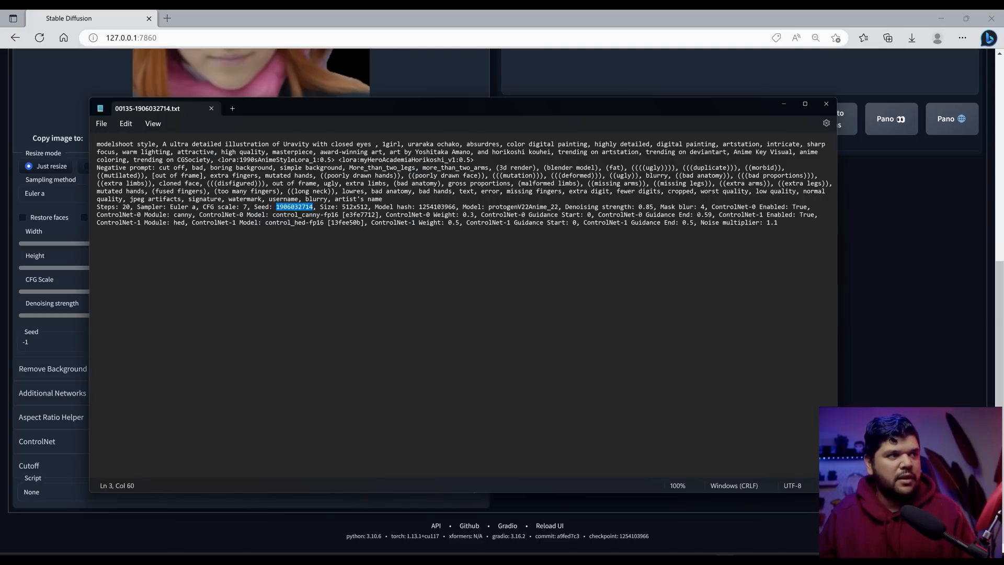
key("alt+Tab")
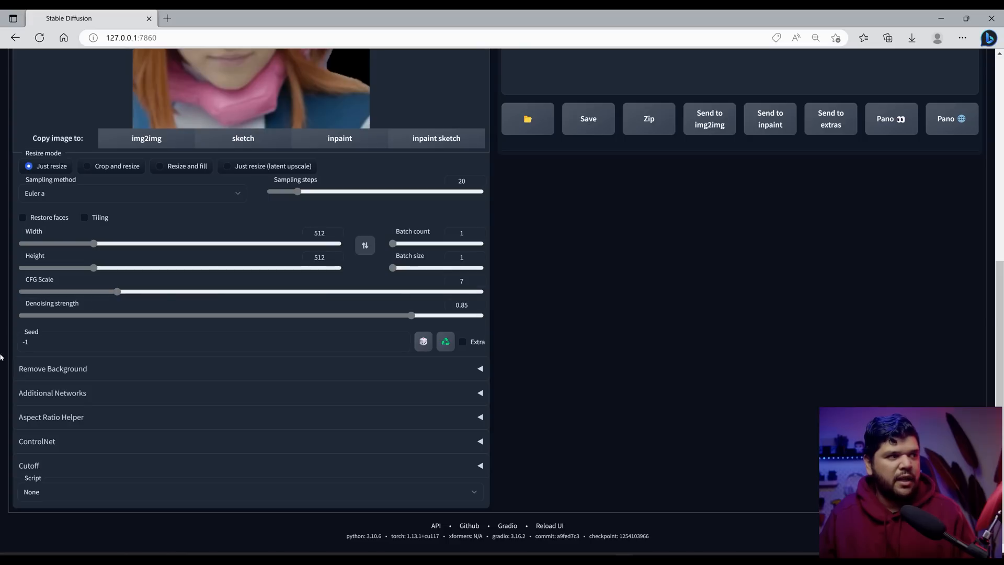
left_click_drag(30, 342, 20, 341)
key("ctrl+v")
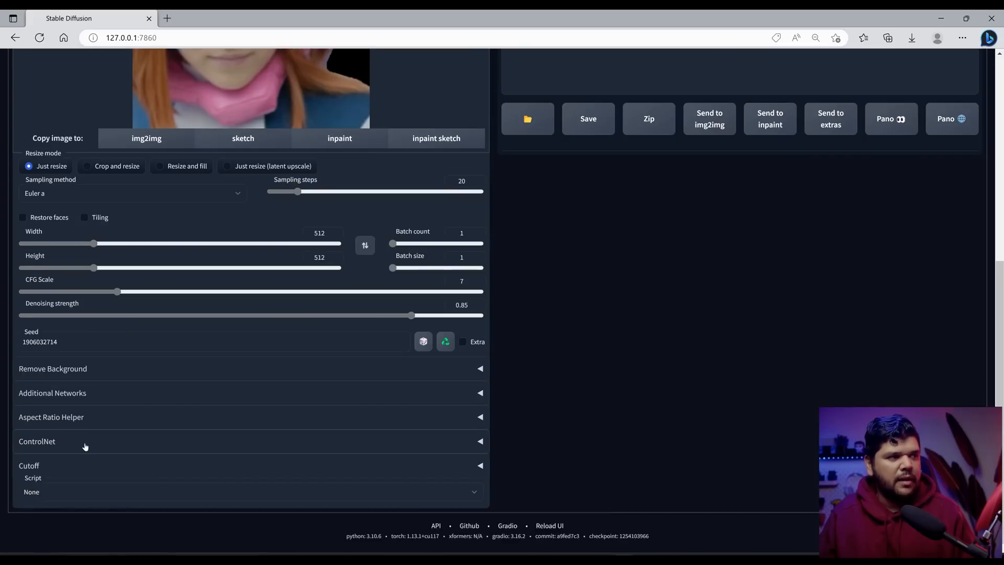
Step: Enable the first ControlNet unit with the canny preprocessor and the control_canny-fp16 [e3fe7712] model
left_click(83, 443)
scroll(170, 447, "down", 5)
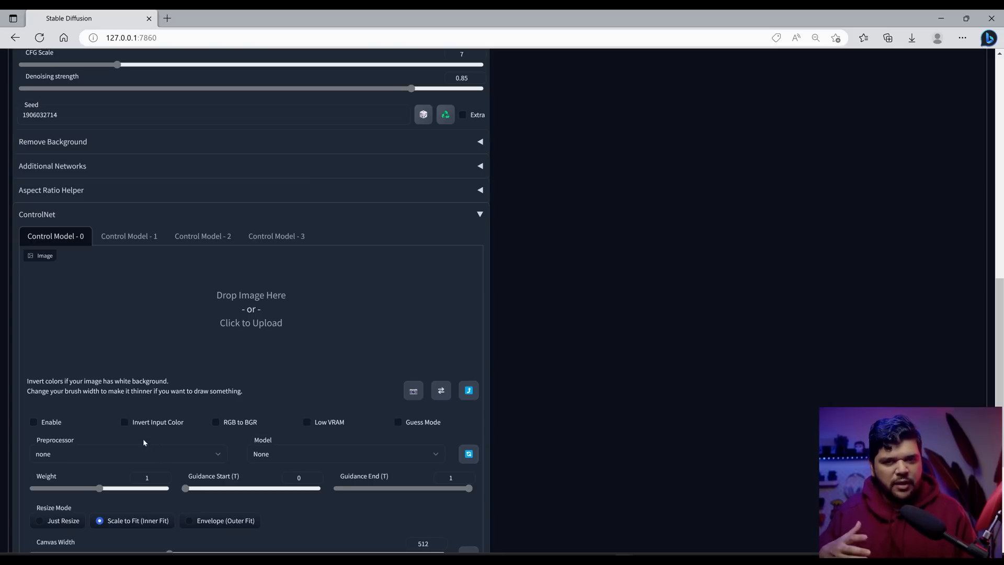
scroll(58, 330, "down", 2)
scroll(52, 325, "up", 2)
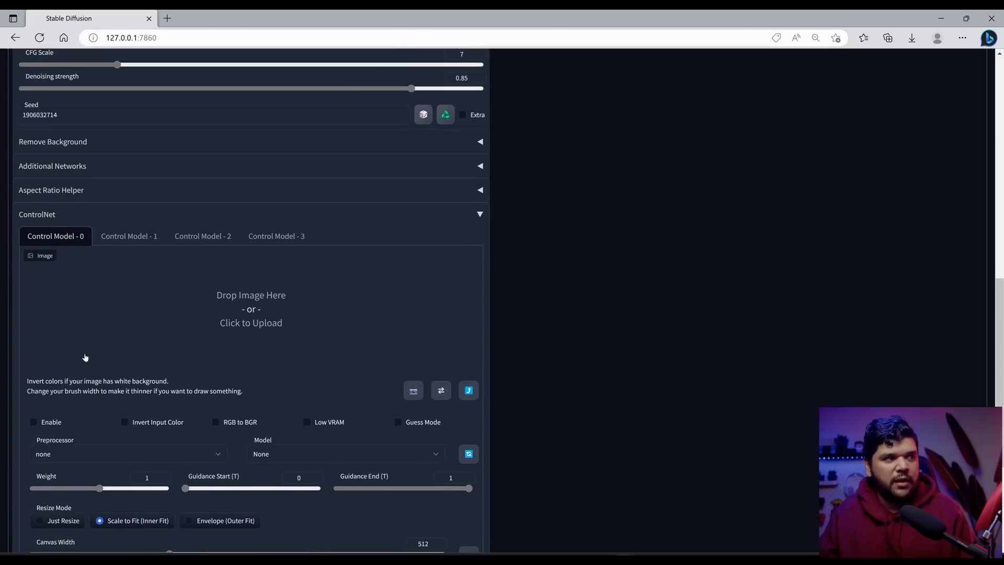
scroll(80, 332, "down", 3)
left_click(60, 273)
left_click(74, 299)
left_click(53, 328)
left_click(303, 304)
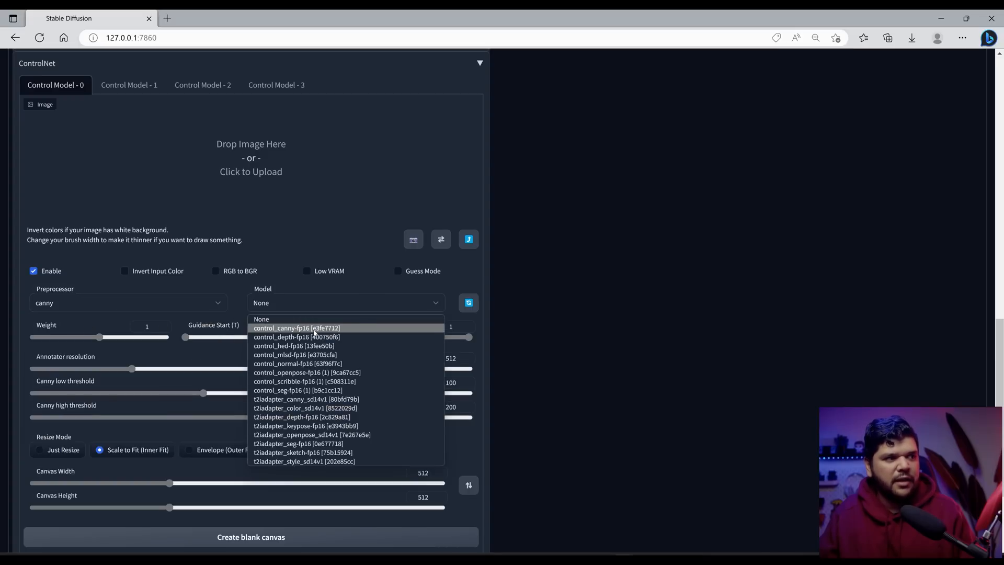
left_click(314, 330)
scroll(236, 341, "up", 10)
scroll(237, 341, "down", 6)
scroll(237, 345, "down", 6)
scroll(236, 343, "up", 1)
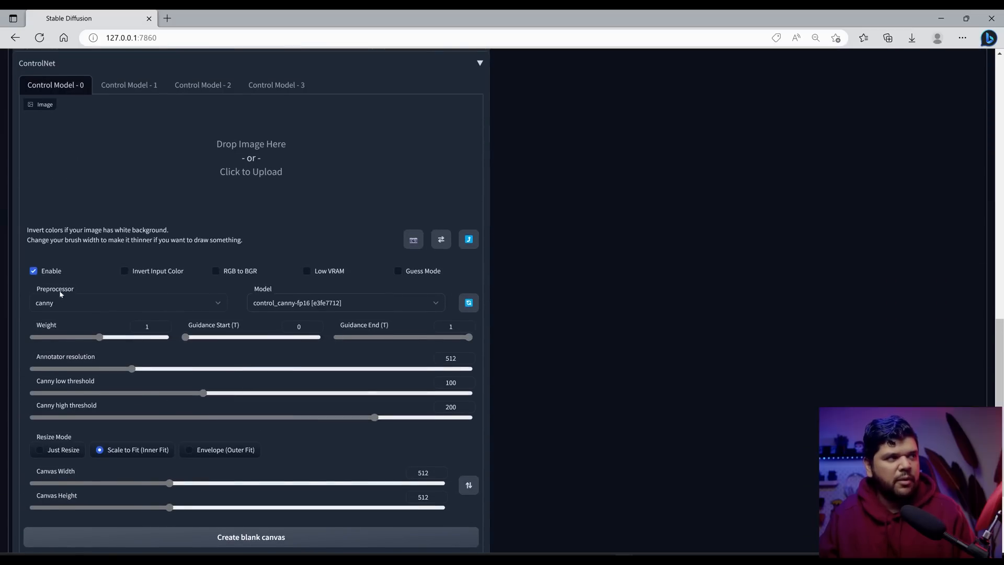
Step: Enable the second ControlNet unit, Control Model - 1, with the hed preprocessor and the control_hed-fp16 [13fee50b] model
scroll(58, 290, "up", 2)
left_click(139, 161)
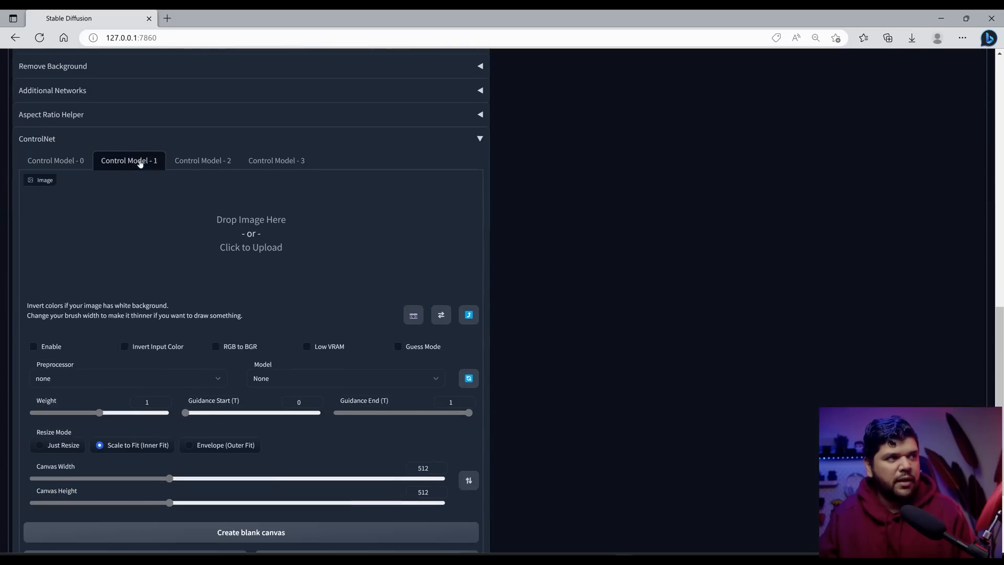
left_click(56, 347)
left_click(80, 379)
left_click(116, 413)
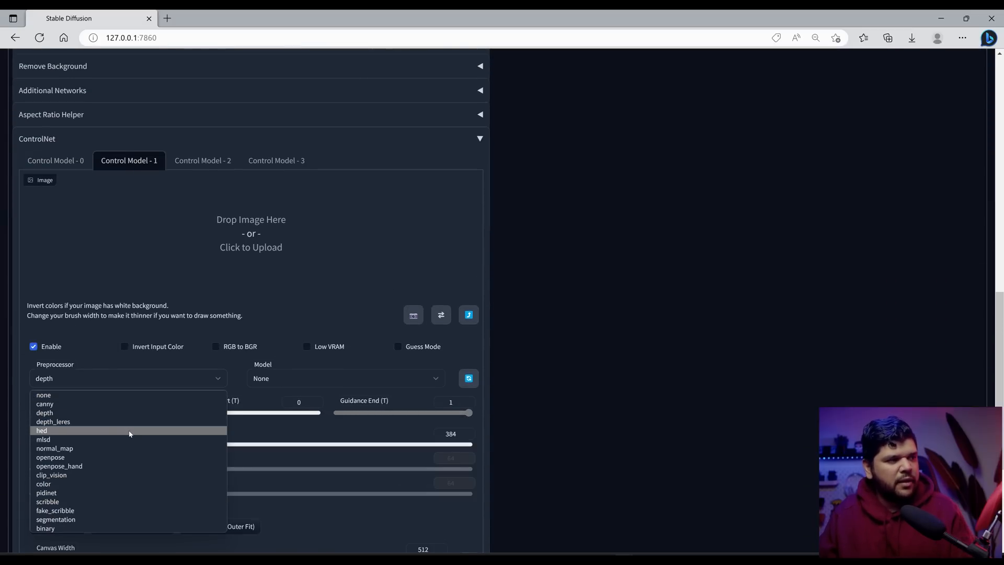
left_click(130, 430)
left_click(140, 375)
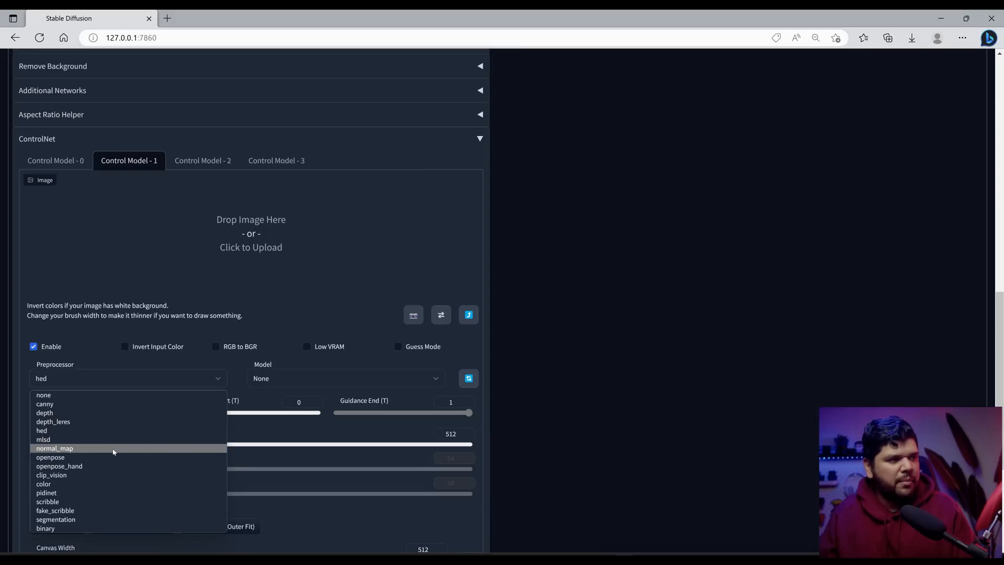
left_click(202, 378)
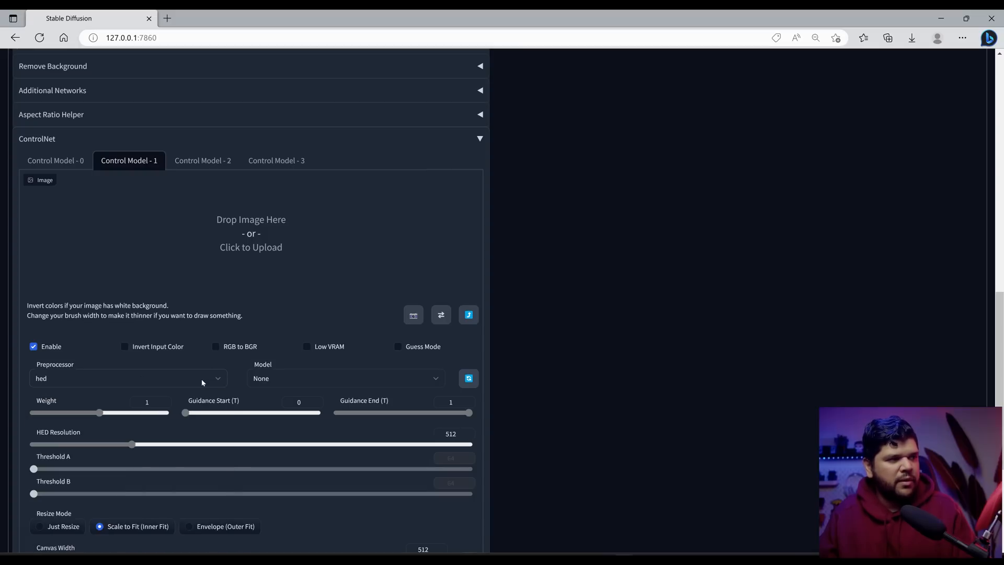
left_click(280, 381)
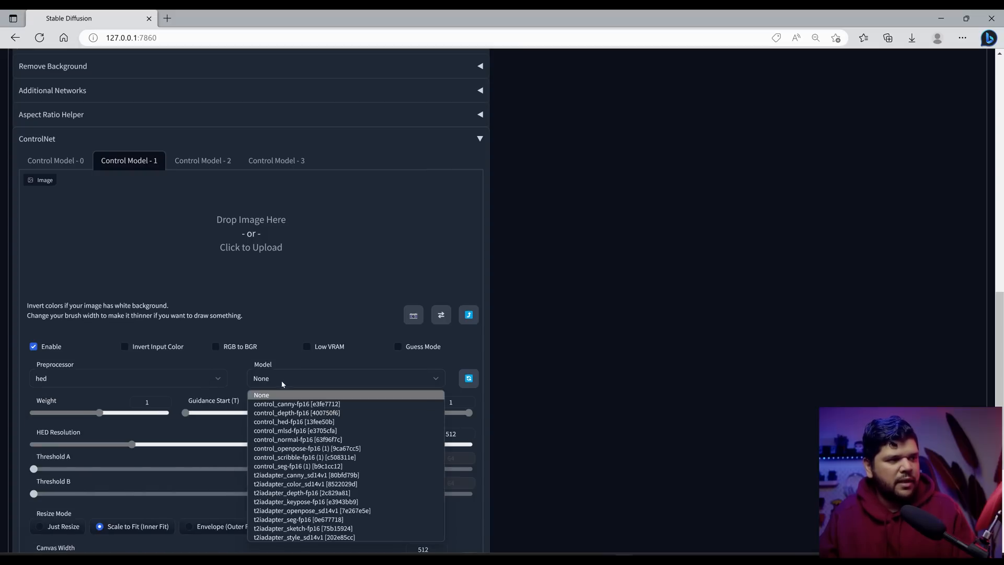
left_click(301, 423)
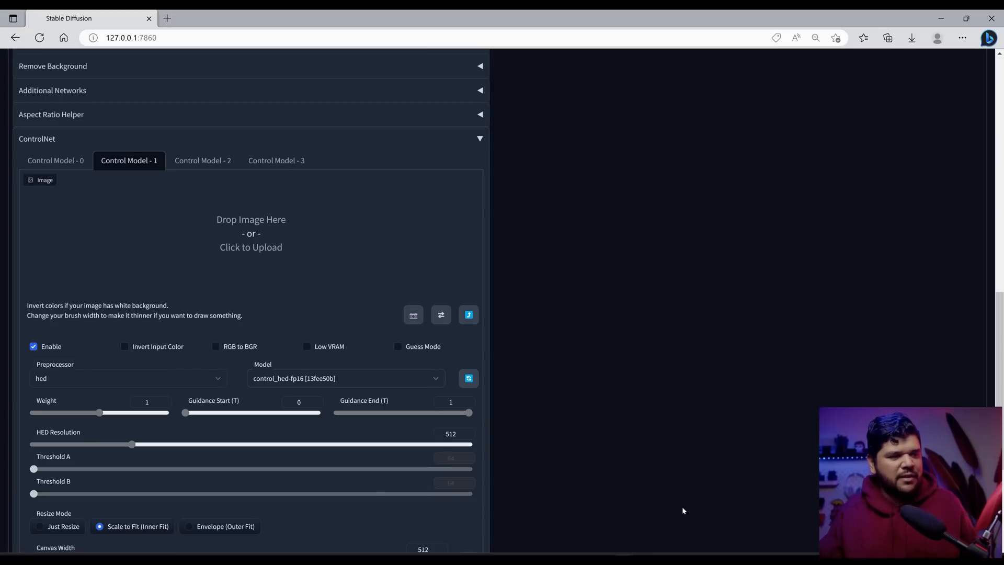
left_click(483, 558)
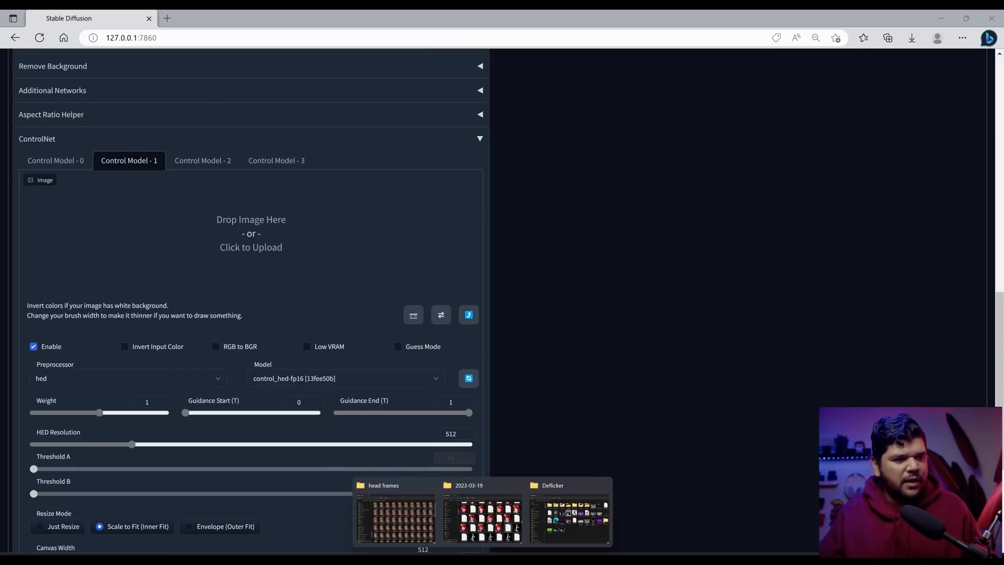
left_click(580, 522)
scroll(235, 417, "up", 1)
scroll(223, 411, "down", 1)
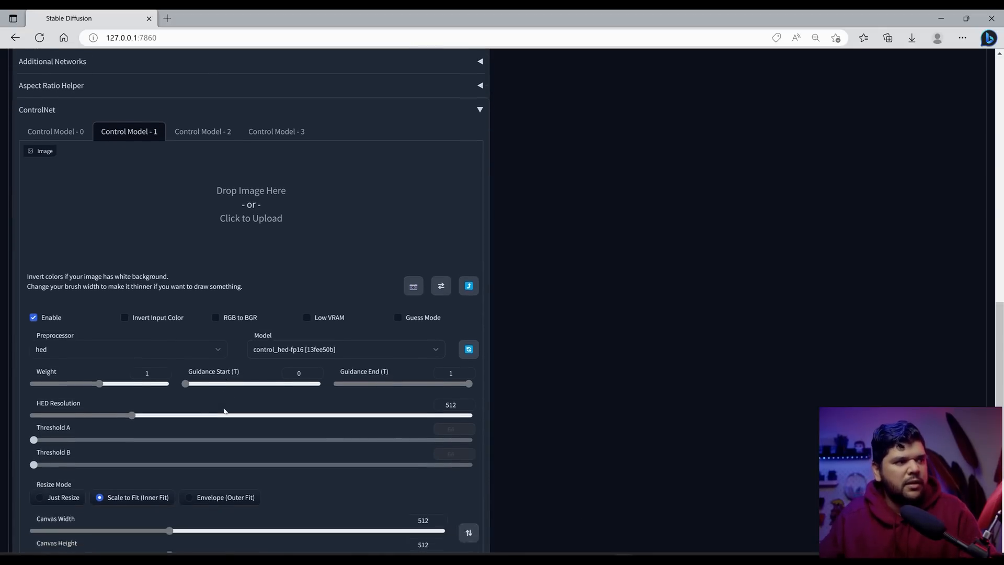
scroll(403, 363, "up", 13)
scroll(403, 362, "down", 7)
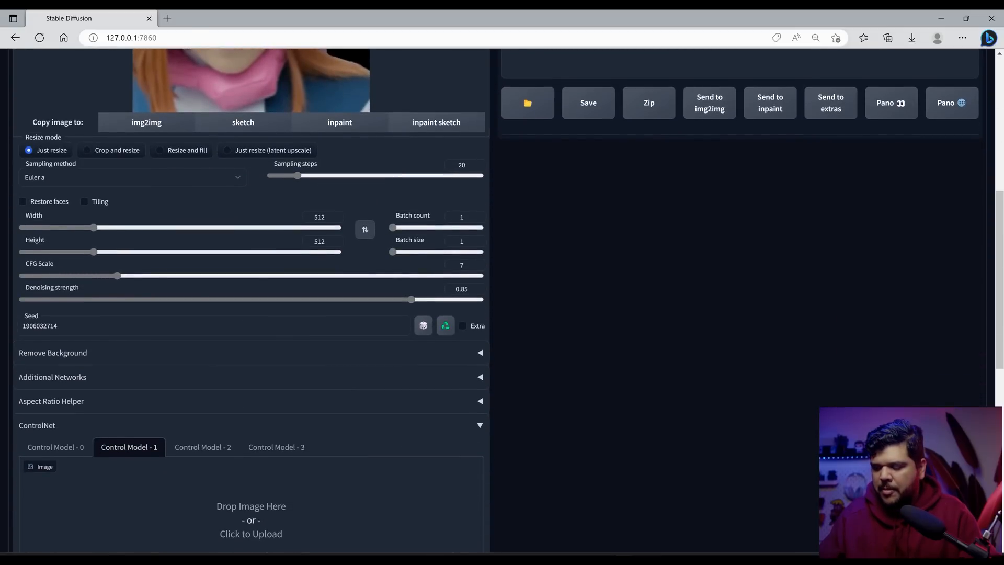
scroll(529, 375, "up", 7)
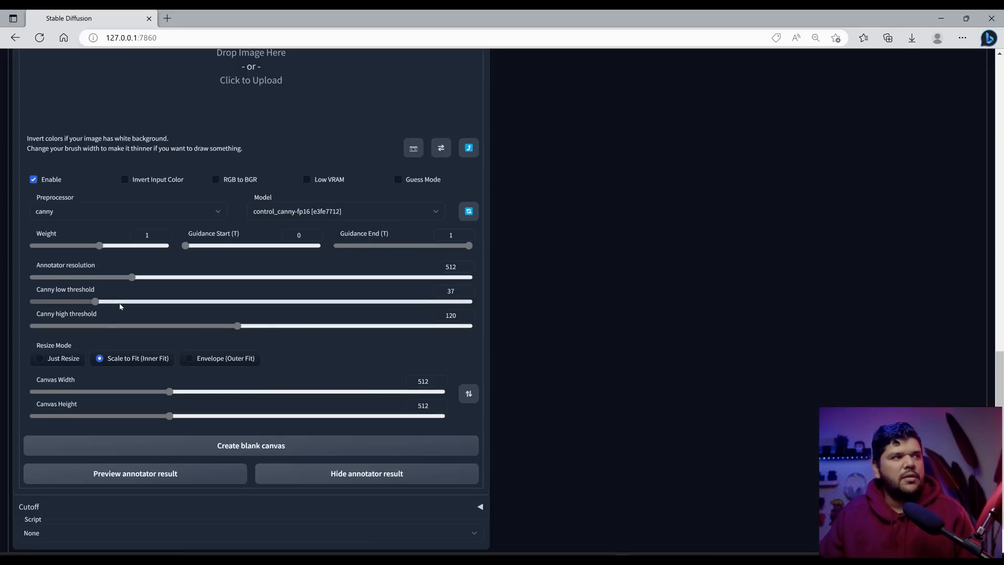
Step: Lower the ControlNet weights to 0.3 for the canny unit and 0.5 for the hed unit
scroll(120, 306, "up", 1)
scroll(119, 251, "up", 2)
left_click(129, 217)
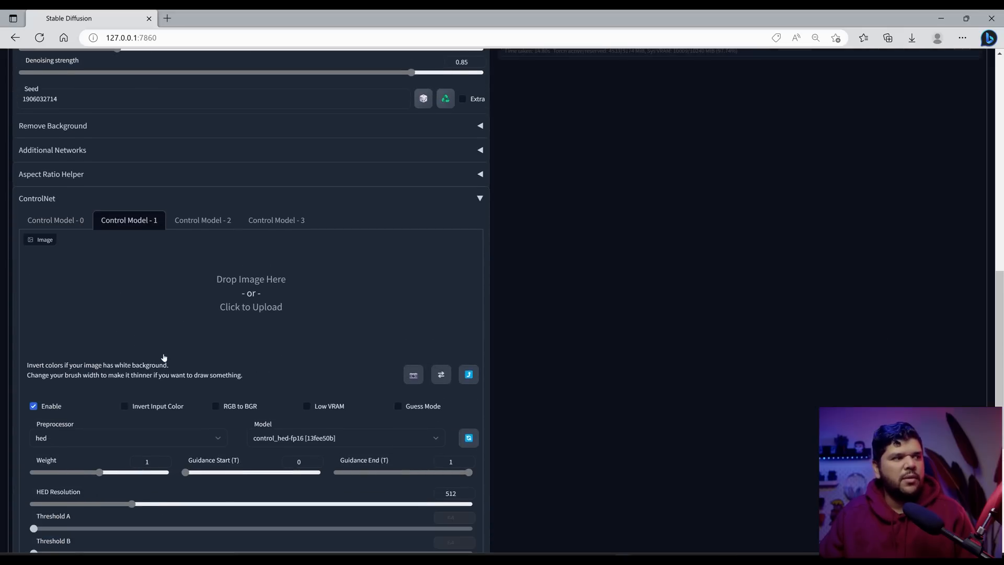
scroll(159, 363, "down", 2)
left_click(70, 71)
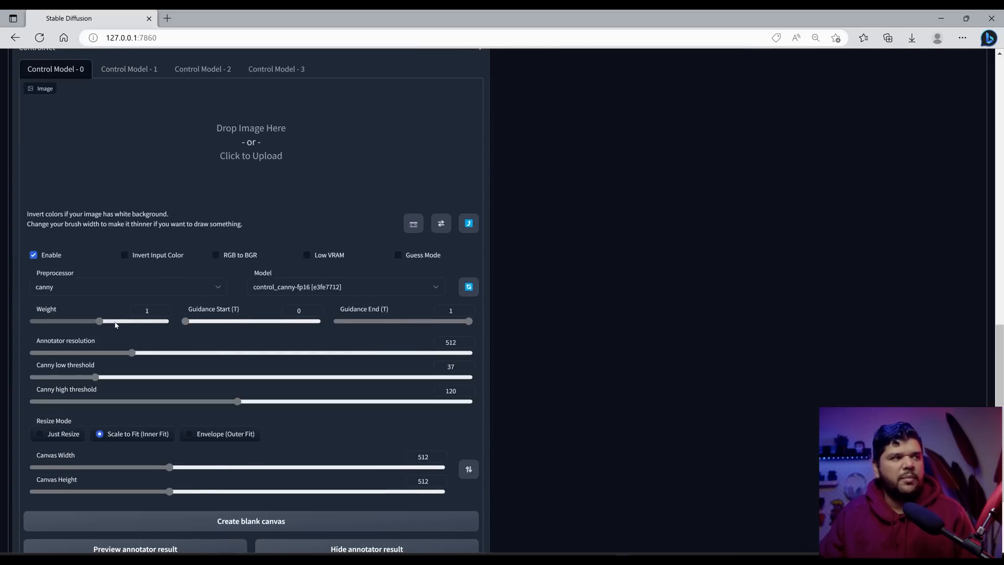
left_click_drag(99, 321, 53, 322)
scroll(94, 347, "up", 2)
left_click(132, 146)
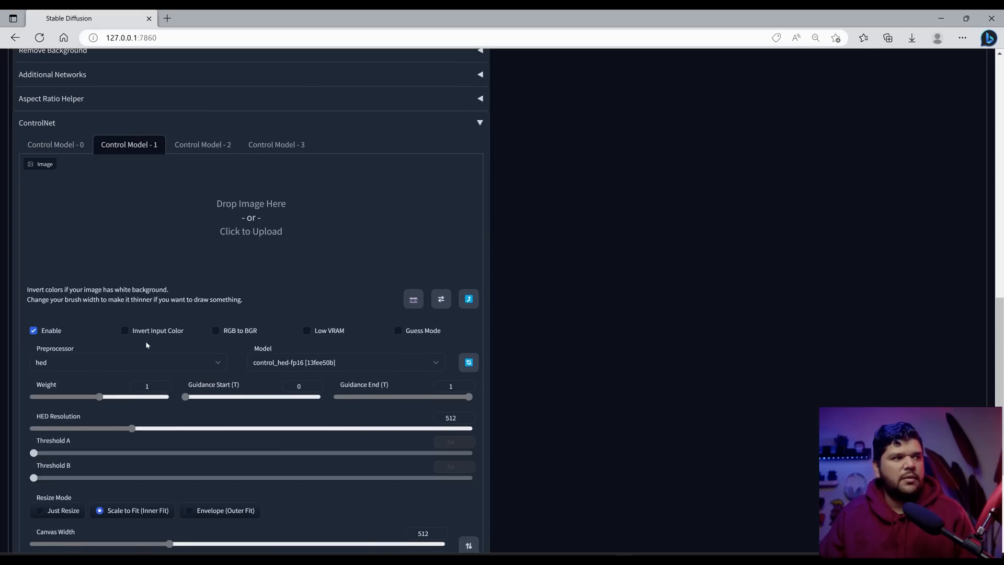
left_click_drag(100, 397, 70, 397)
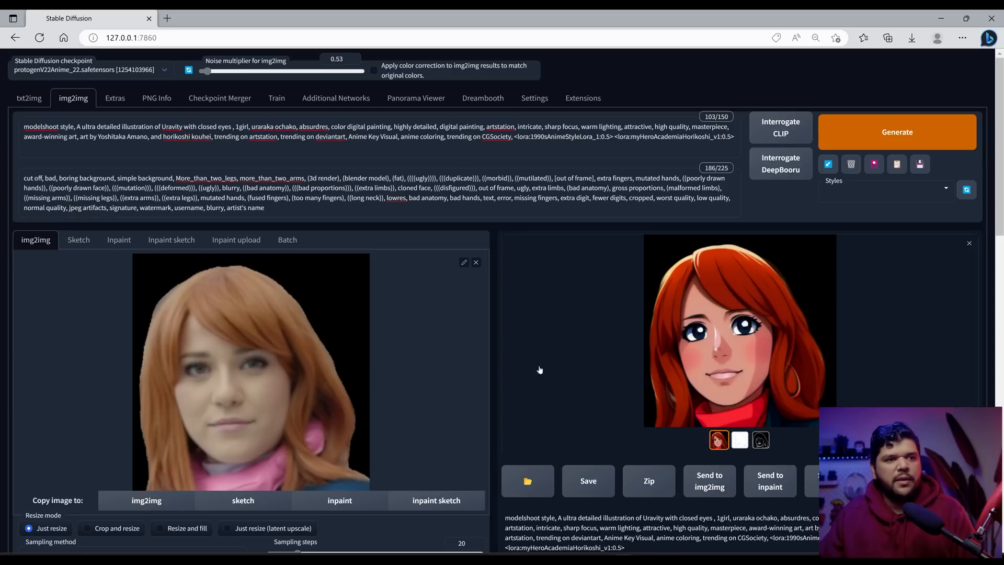
Step: Compare the generated portrait with its canny and hed annotator maps in the output gallery
scroll(722, 382, "down", 3)
scroll(752, 377, "up", 1)
left_click(740, 361)
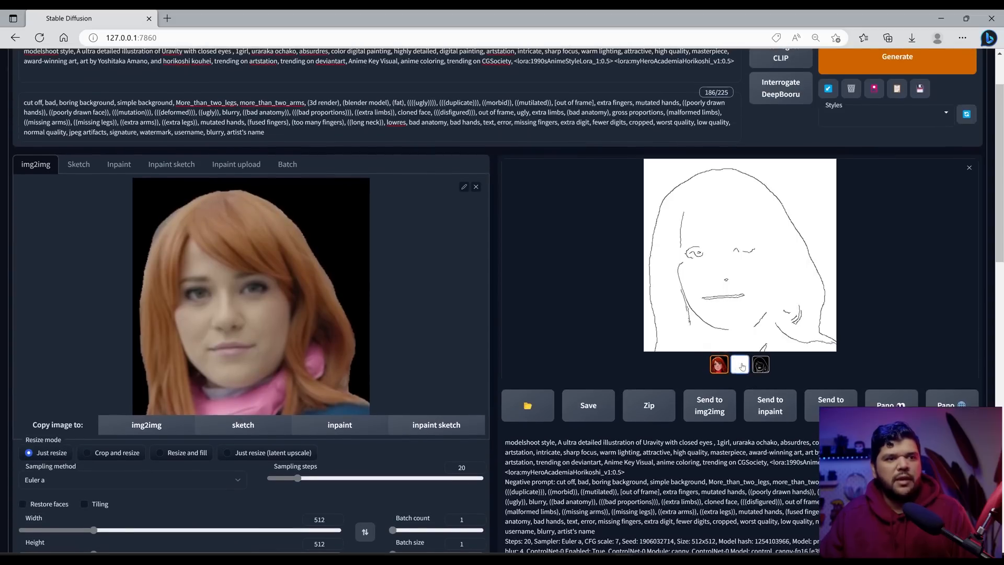
left_click(761, 364)
left_click(739, 365)
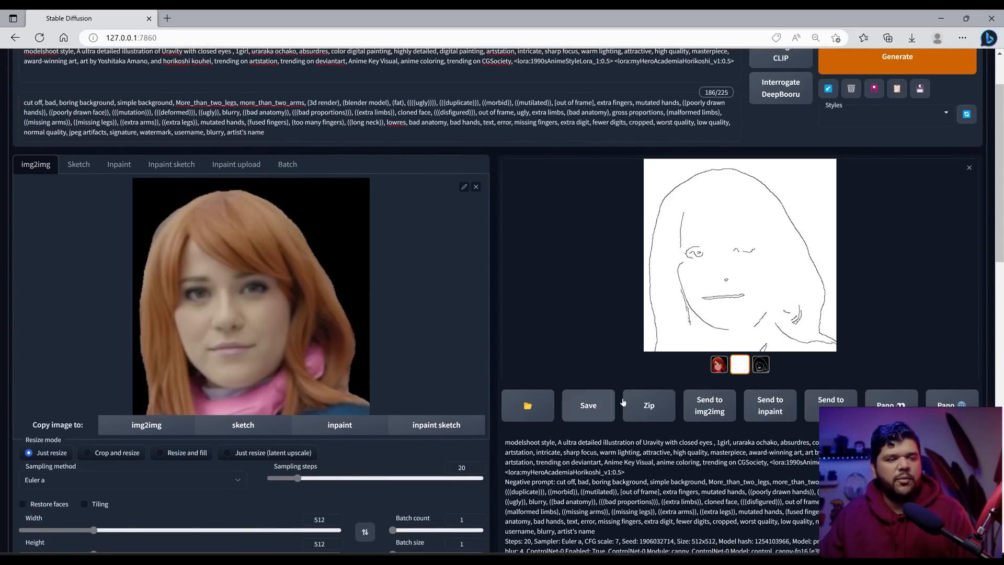
left_click(719, 364)
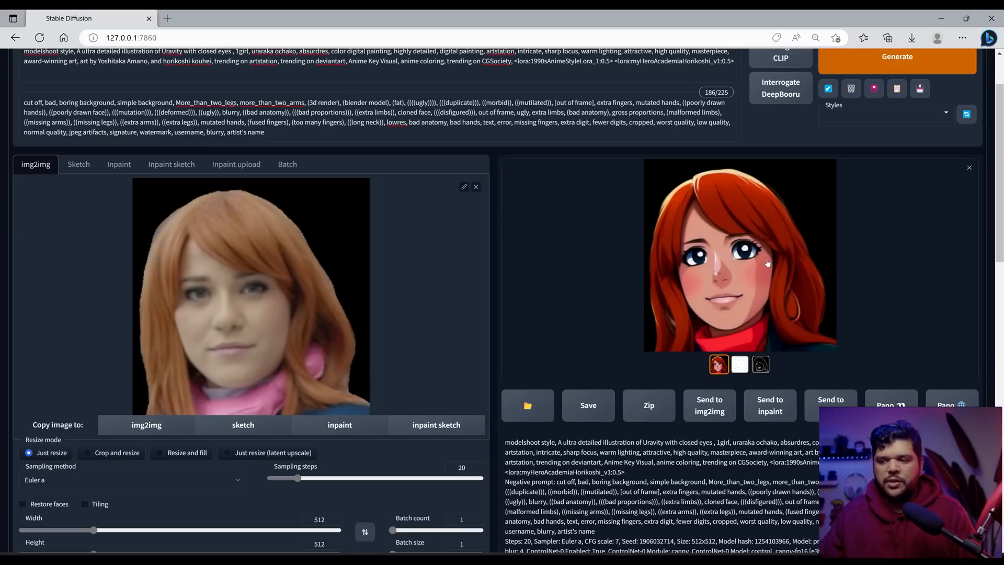
Step: Review the generation details and the weight settings of both ControlNet units
scroll(522, 357, "down", 15)
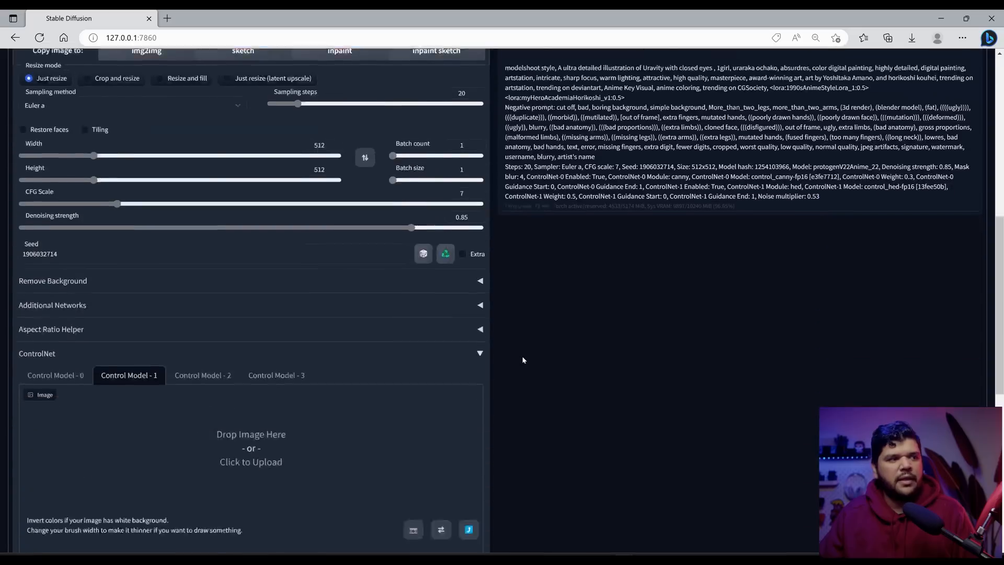
scroll(76, 260, "up", 3)
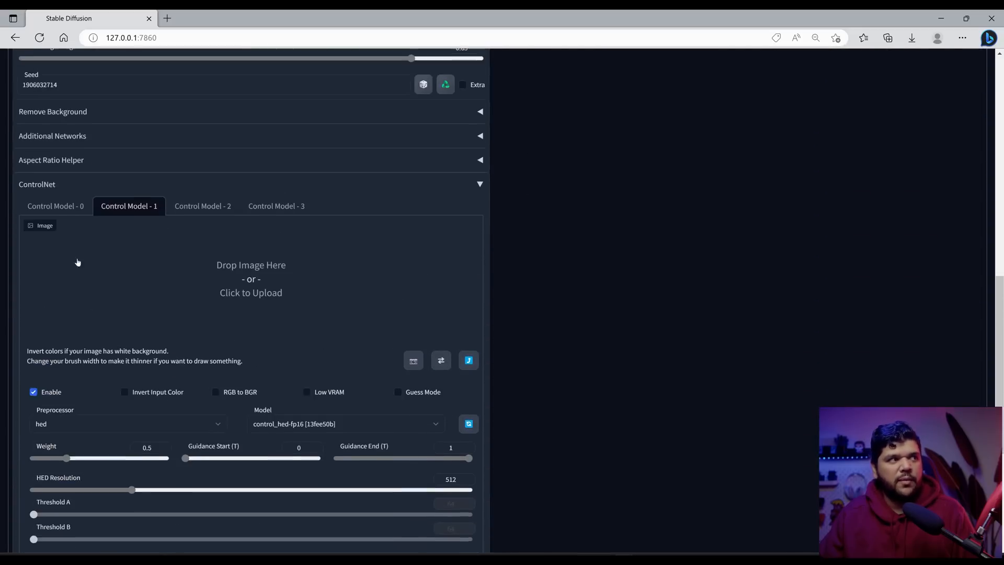
left_click(68, 223)
scroll(203, 441, "down", 4)
scroll(204, 443, "up", 3)
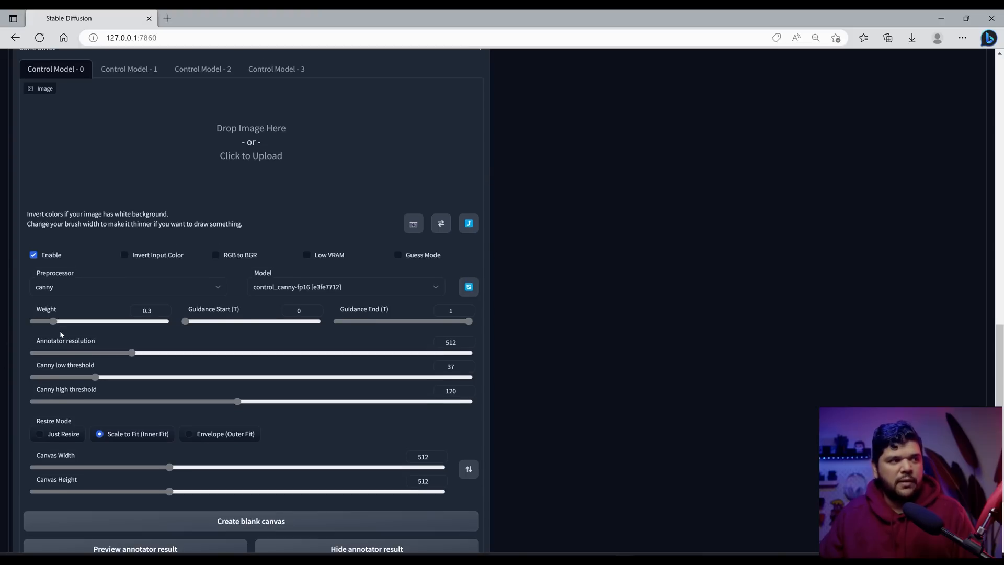
scroll(64, 339, "up", 15)
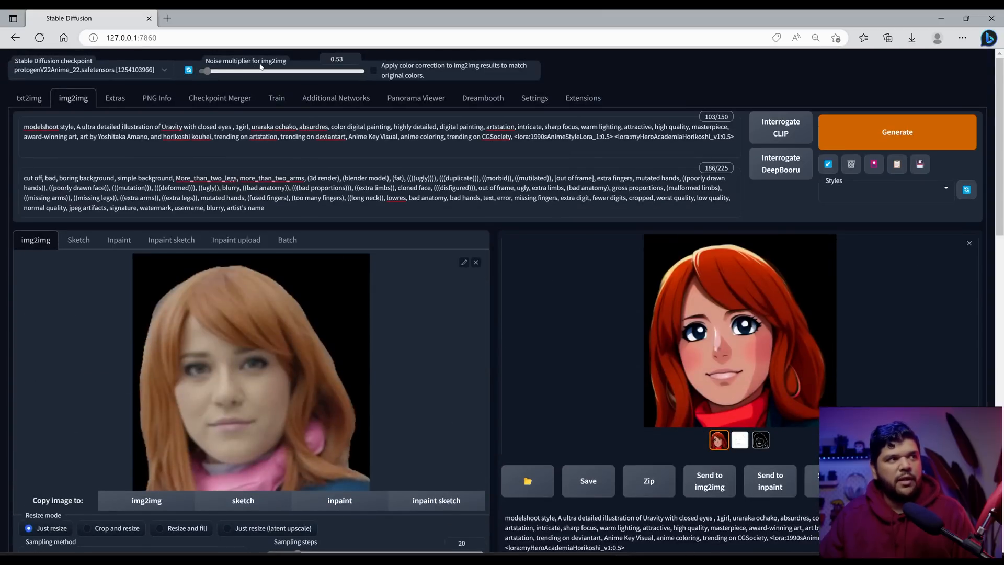
Step: Examine the Quicksettings list in the user interface settings, especially the initial_noise_multiplier entry
left_click(538, 102)
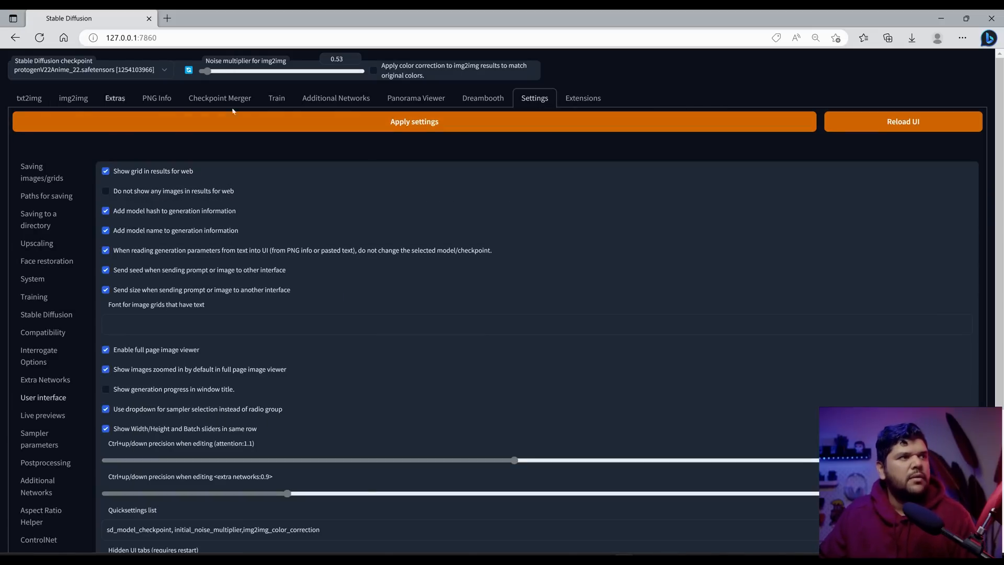
scroll(52, 463, "down", 3)
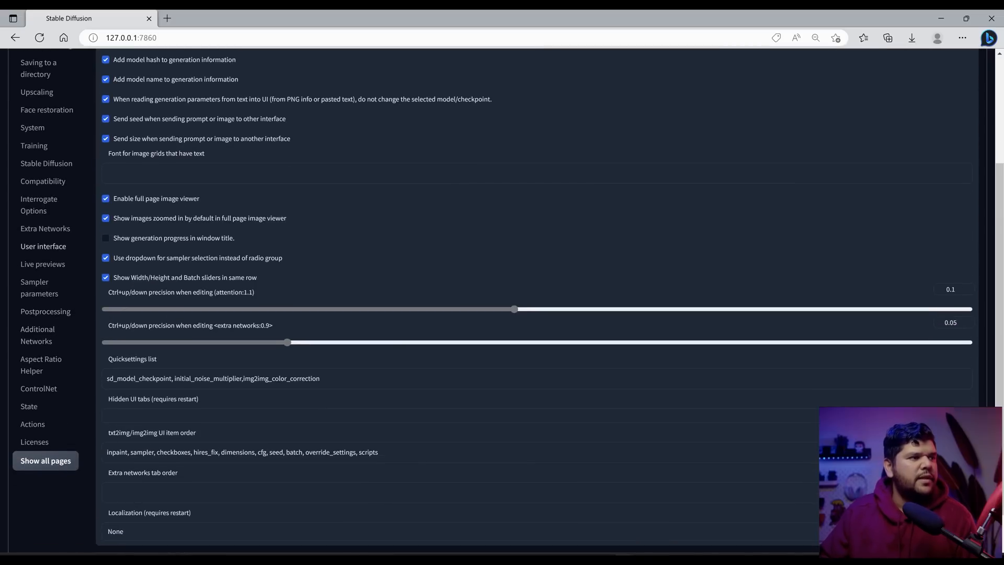
left_click(213, 378)
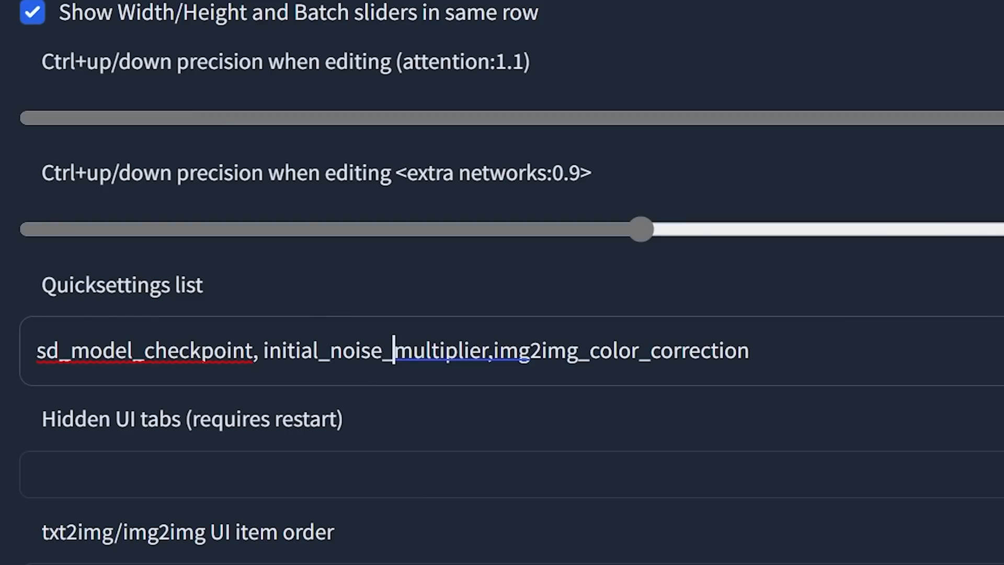
left_click_drag(176, 378, 184, 378)
left_click_drag(295, 350, 330, 350)
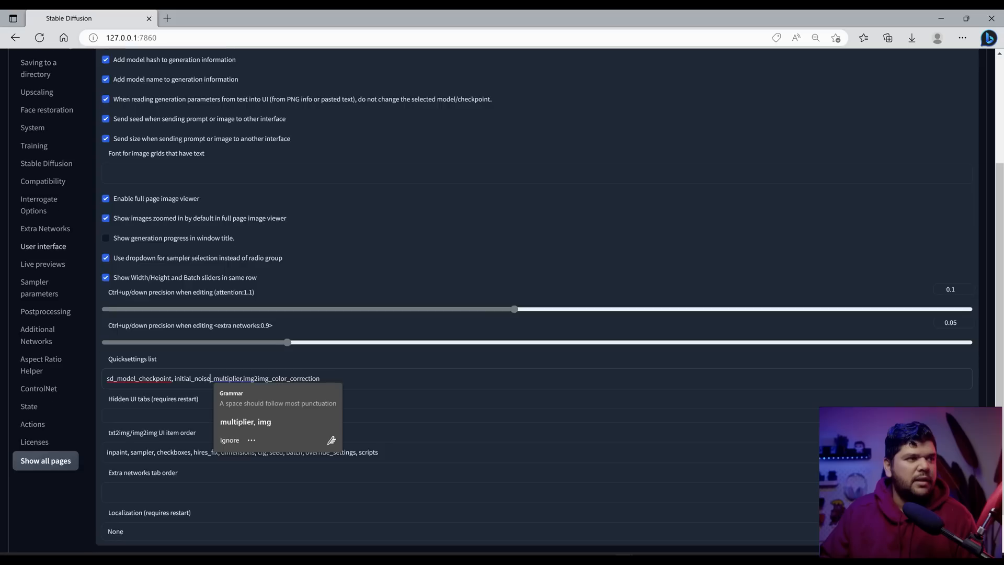
scroll(508, 413, "up", 3)
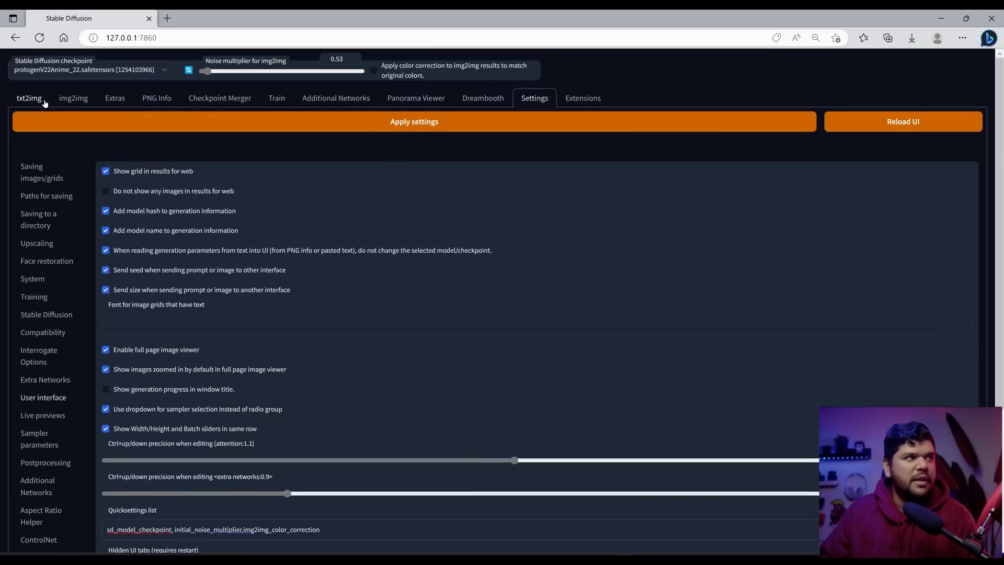
Step: Regenerate the img2img portrait with the noise multiplier set to 1.01 and inspect the result at full size
left_click(73, 99)
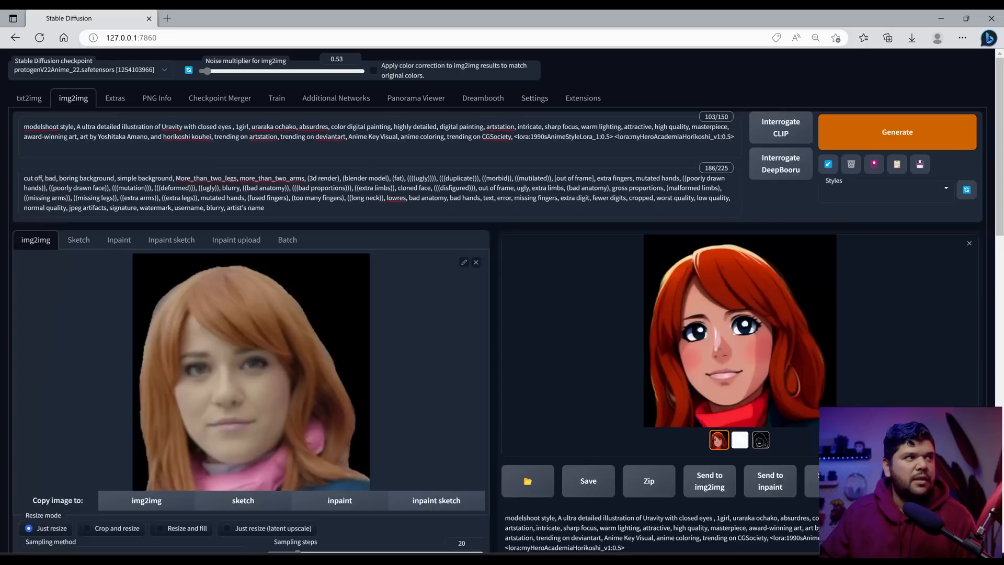
left_click(271, 75)
left_click_drag(283, 75, 283, 75)
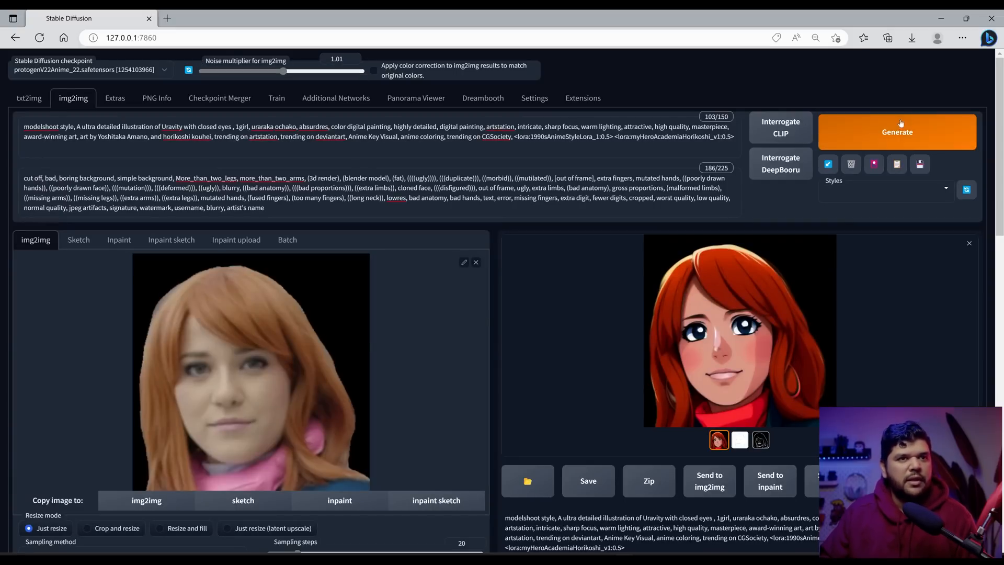
left_click(907, 140)
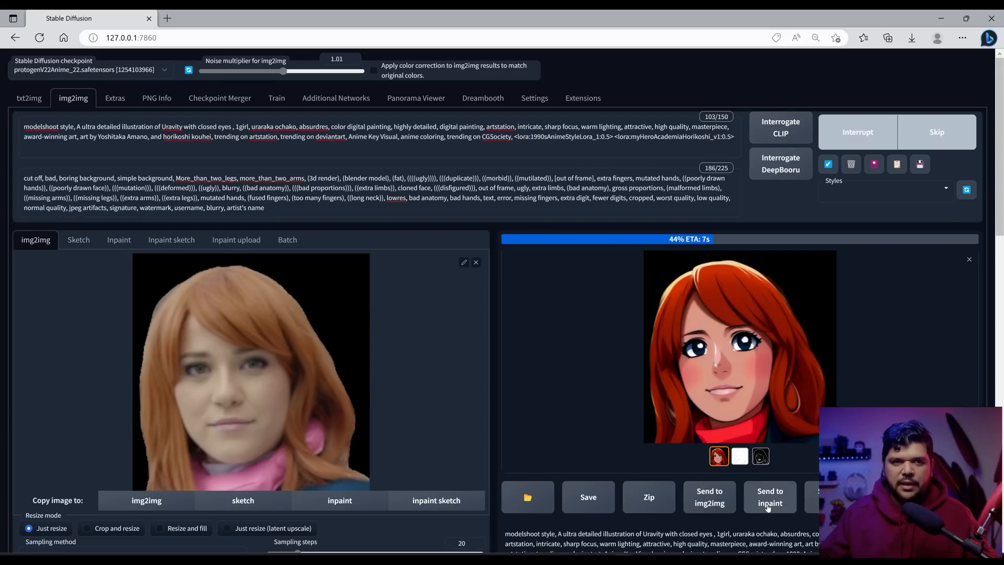
left_click(715, 405)
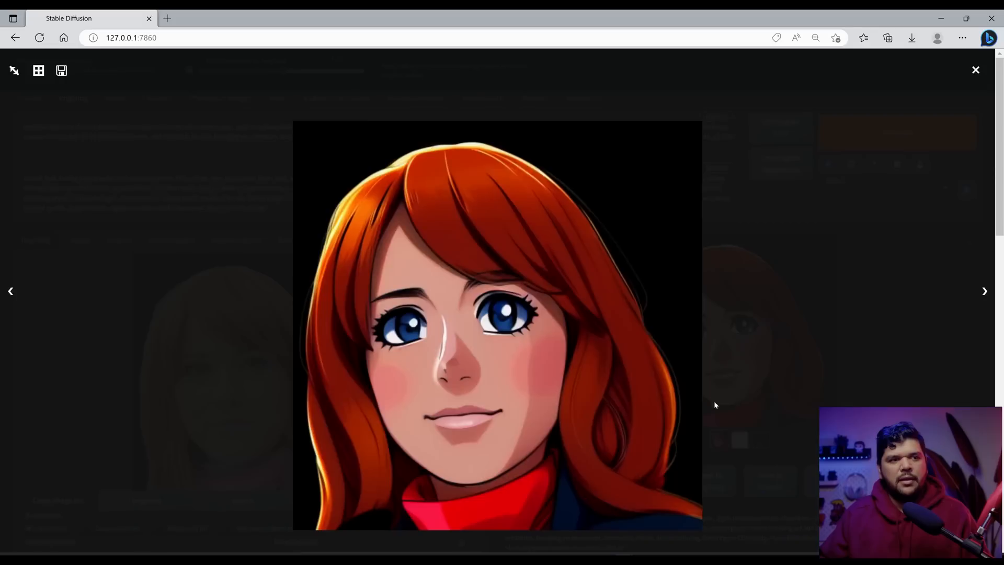
left_click(770, 381)
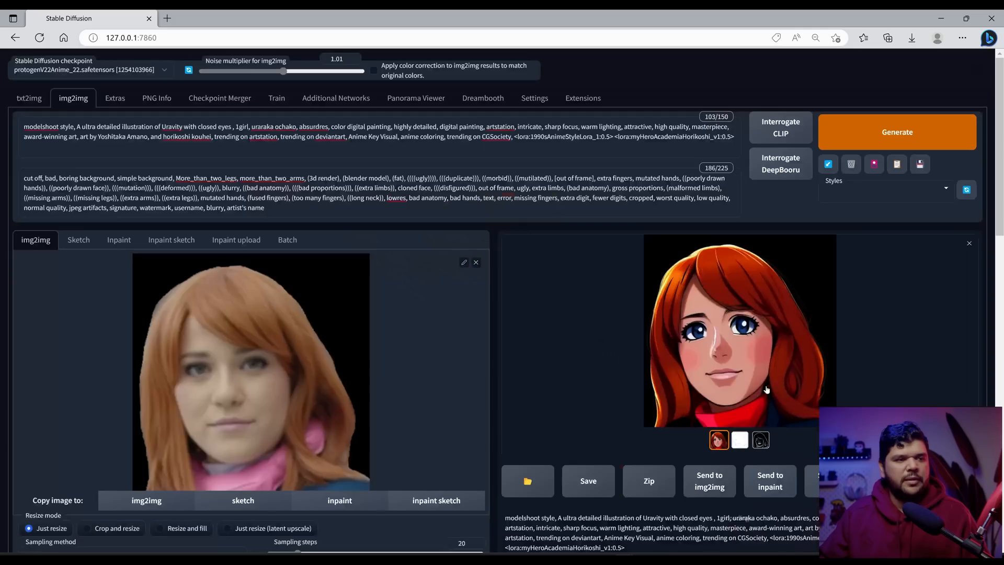
Step: Replace the img2img source image with a head frame where the face is turned to the side and smiling
left_click(476, 262)
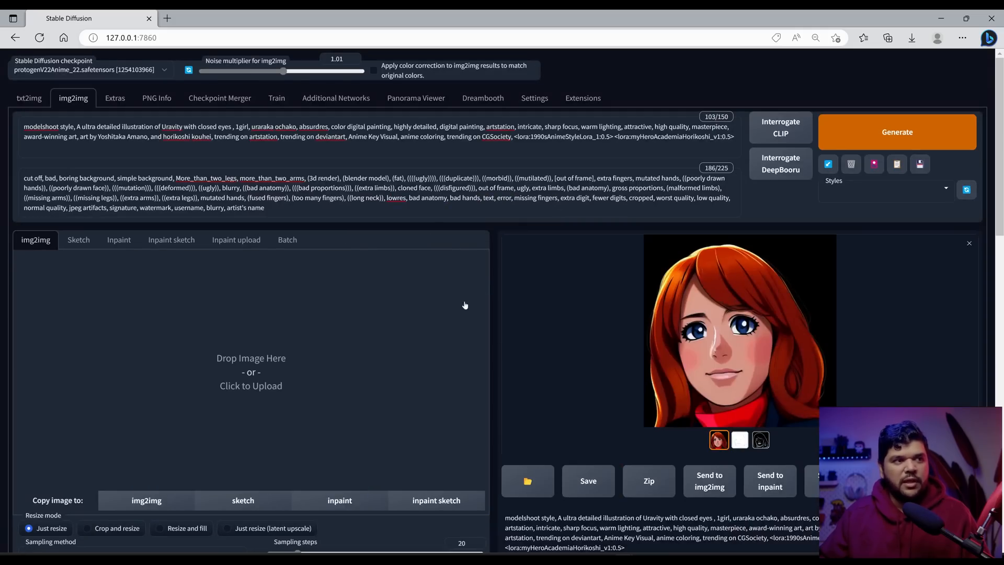
left_click(434, 397)
left_click(422, 241)
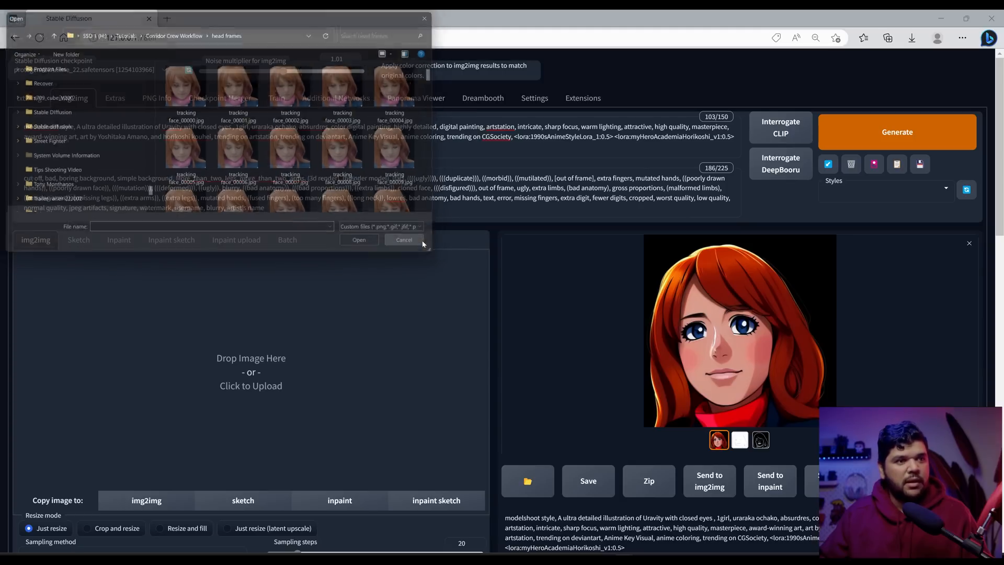
scroll(520, 414, "down", 13)
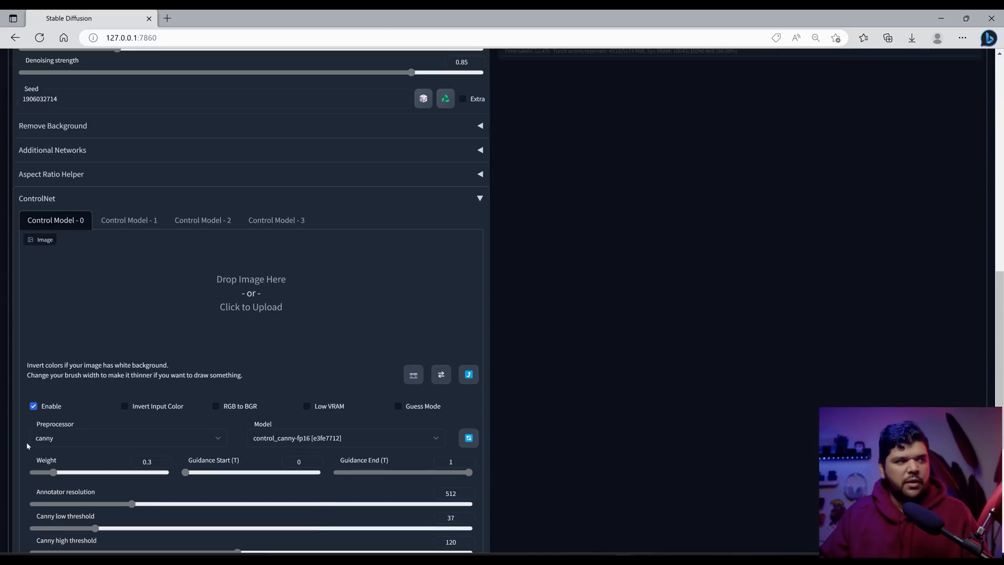
scroll(141, 292, "up", 6)
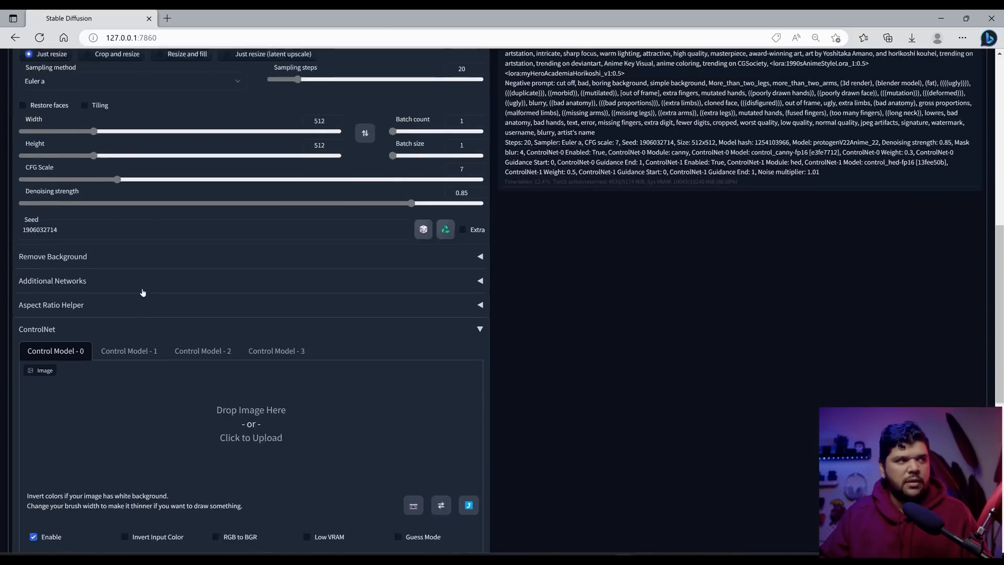
scroll(142, 306, "up", 1)
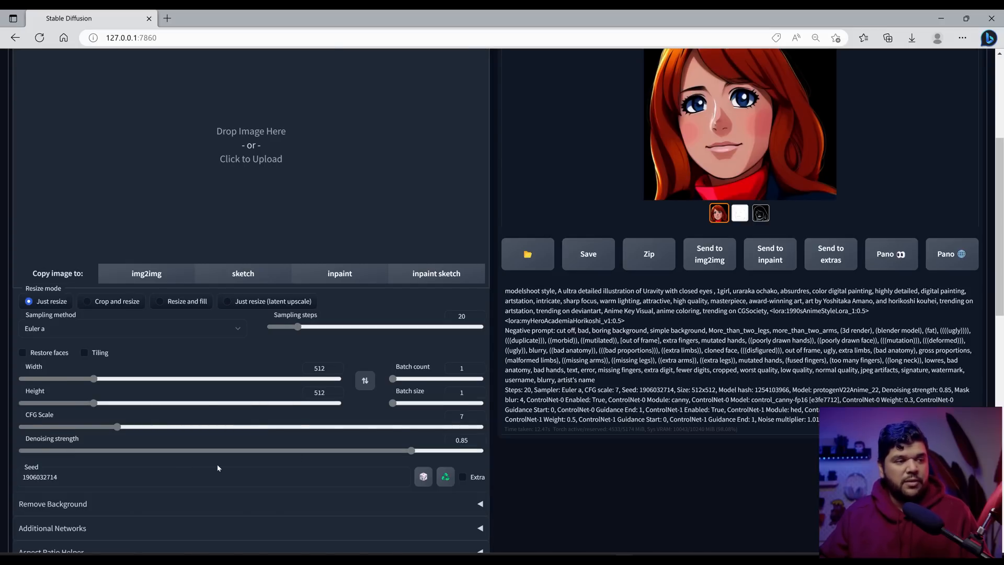
scroll(359, 397, "up", 3)
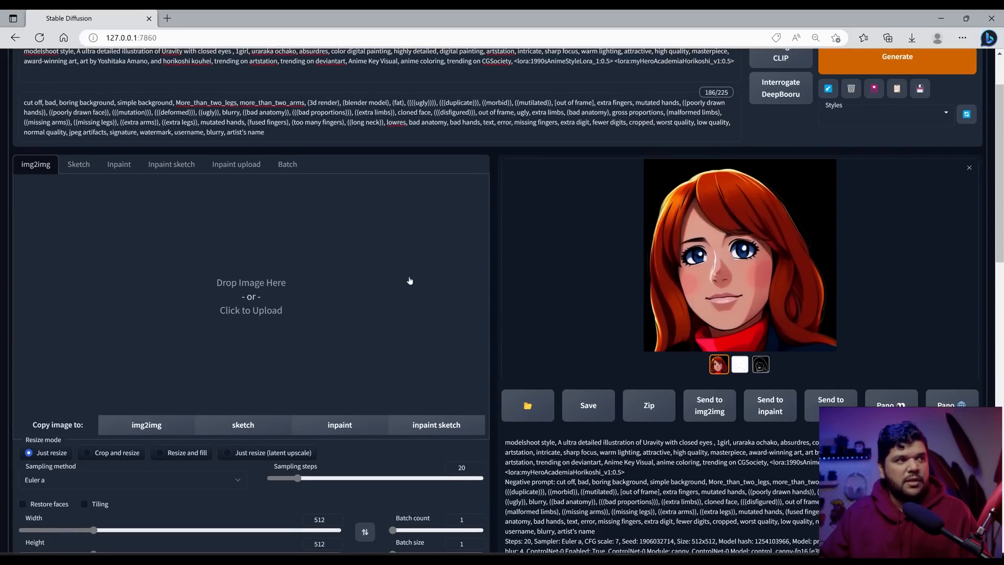
left_click(323, 284)
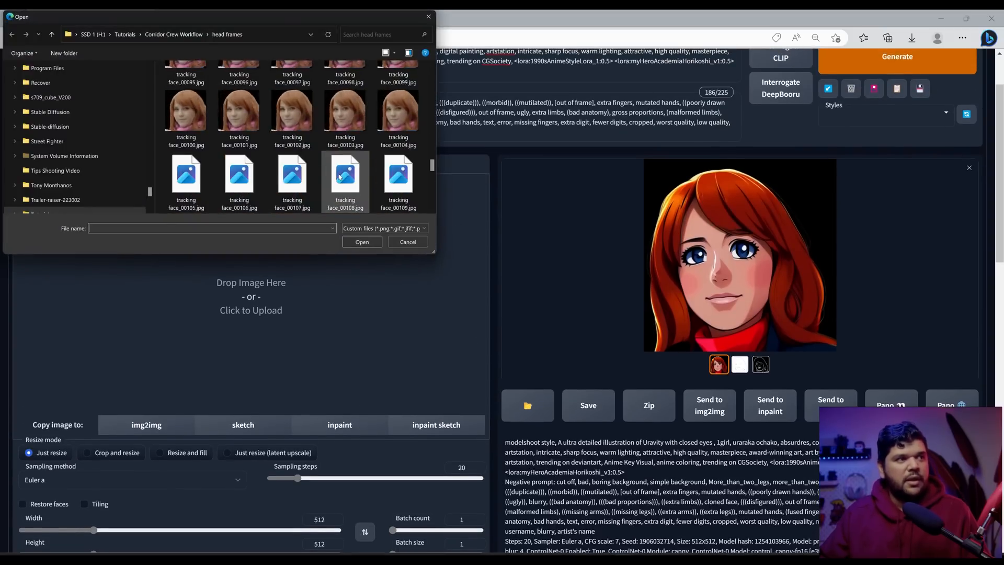
double_click(344, 140)
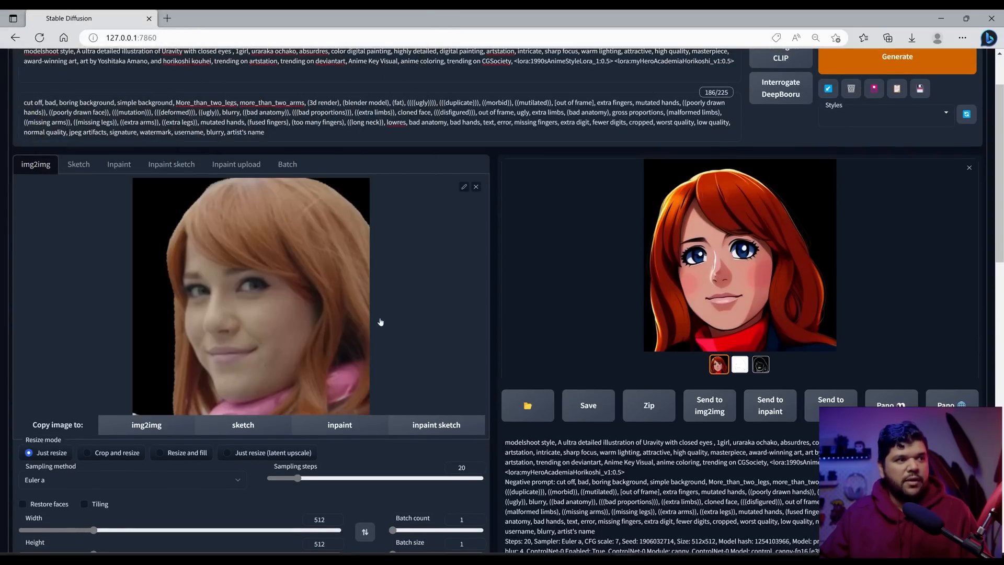
Step: Generate the stylised portrait of the smiling head frame and inspect it at full size
scroll(397, 319, "up", 2)
left_click(872, 139)
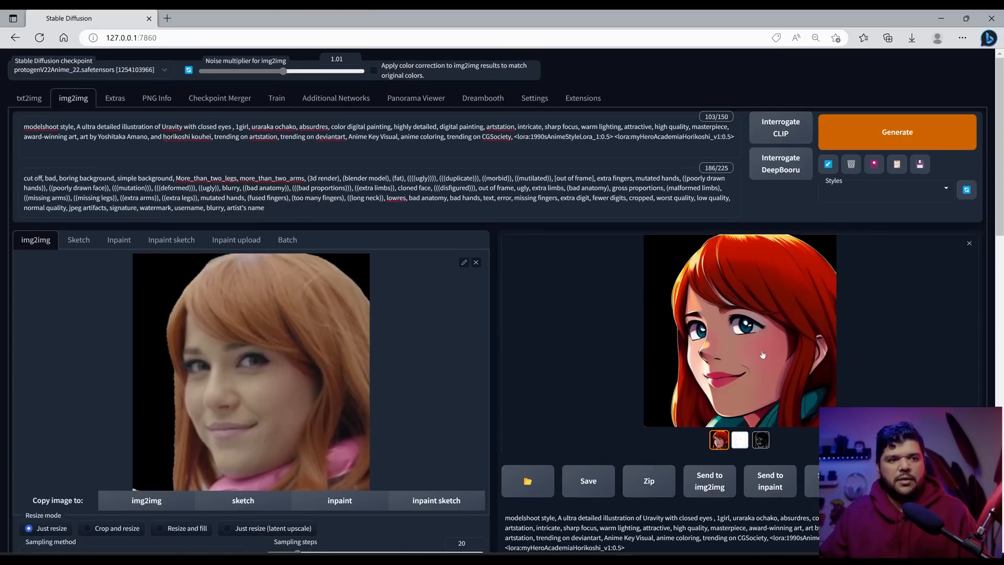
left_click(762, 355)
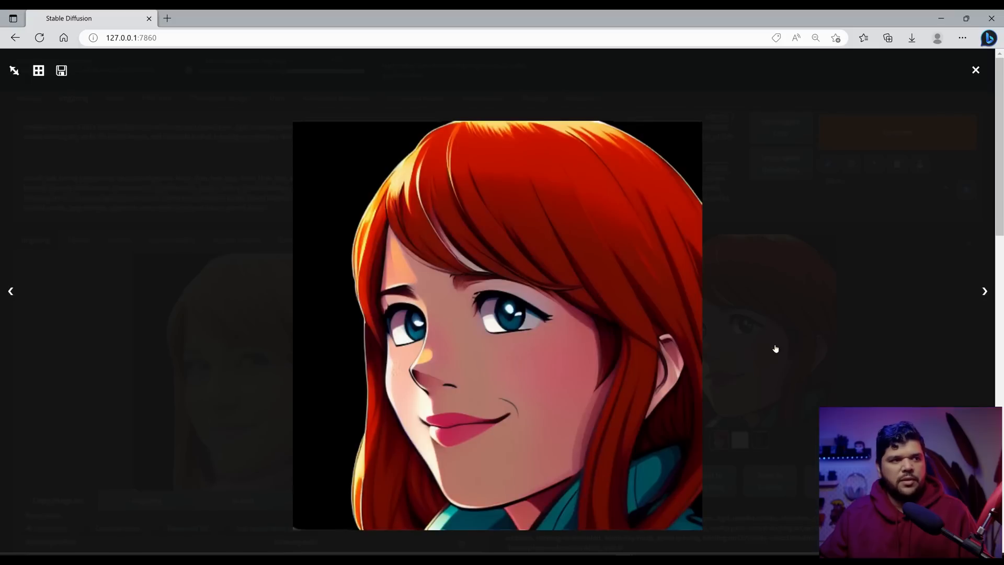
left_click(774, 343)
Step: Generate a portrait from the head frame with lowered eyes and highlight "closed eyes" in the prompt
left_click(476, 262)
left_click(448, 344)
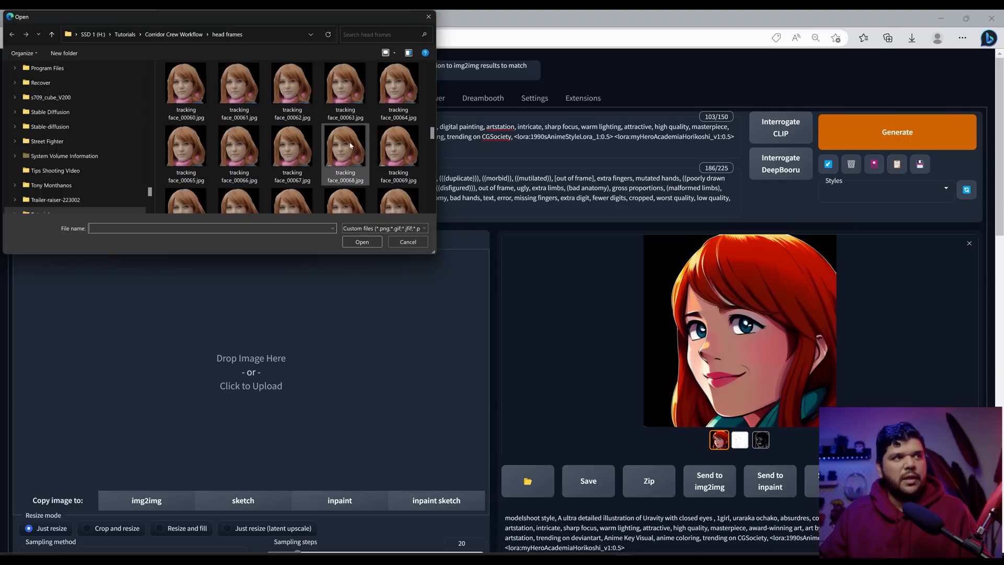
double_click(352, 104)
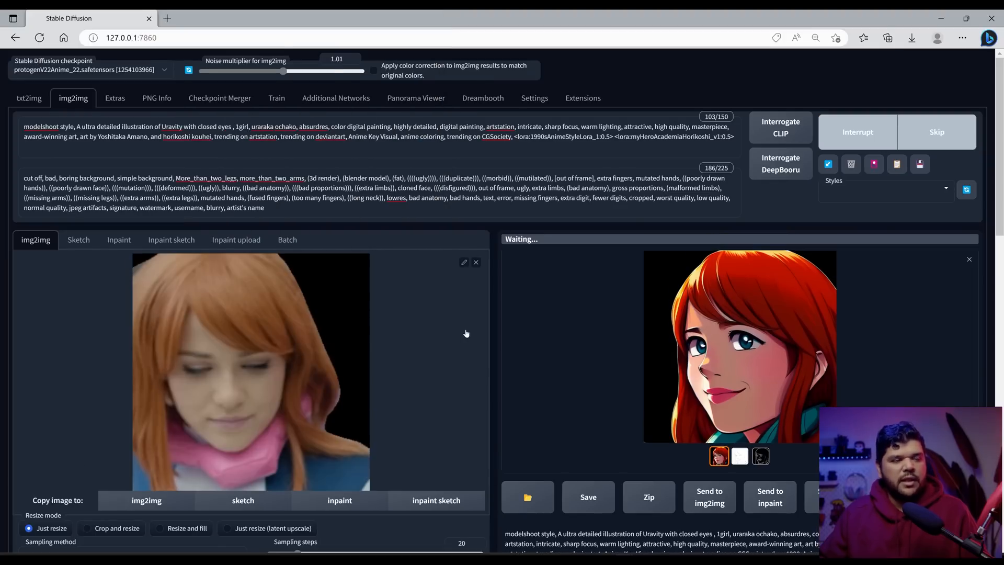
scroll(466, 333, "down", 3)
scroll(466, 334, "up", 2)
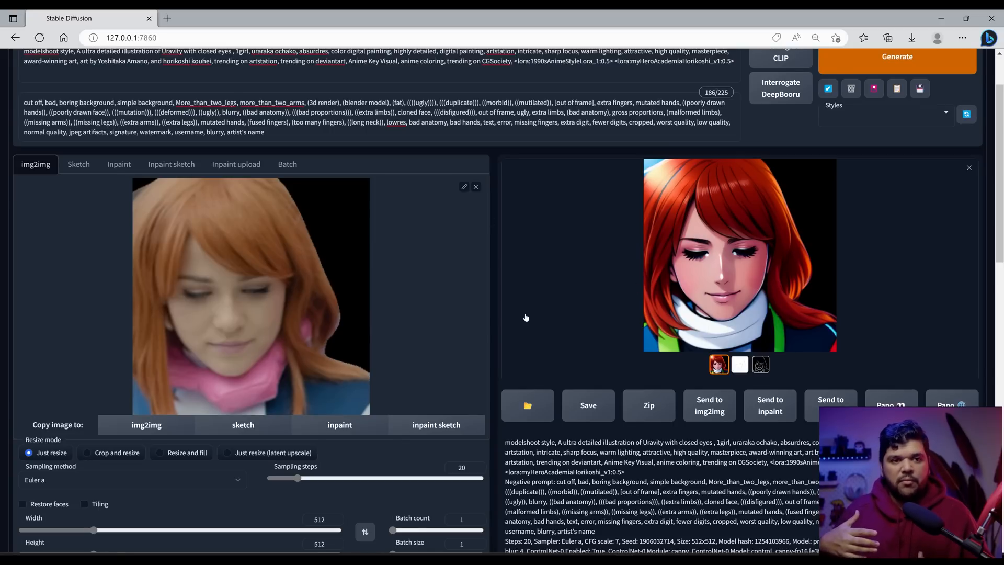
scroll(473, 359, "up", 2)
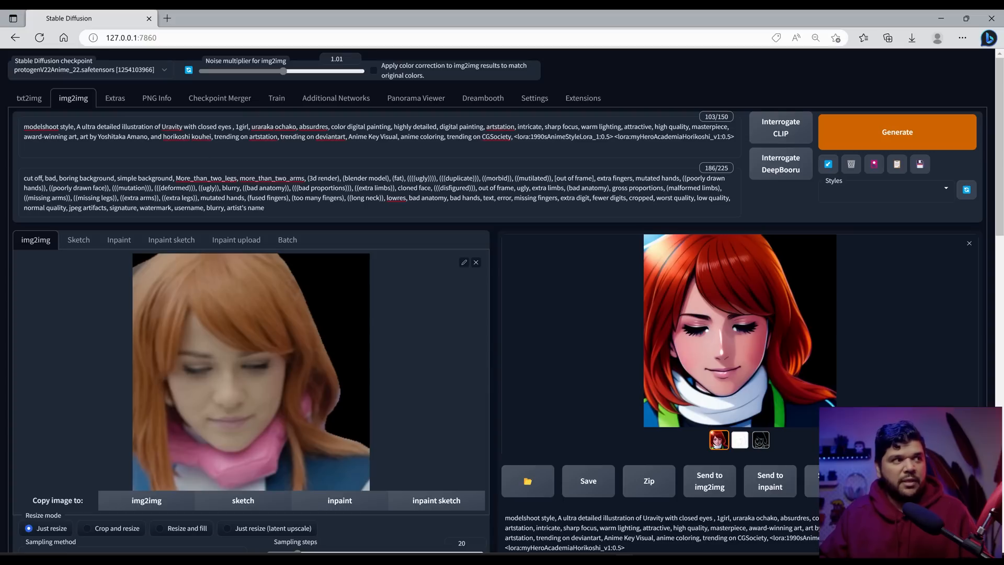
left_click_drag(212, 127, 230, 127)
left_click(203, 127)
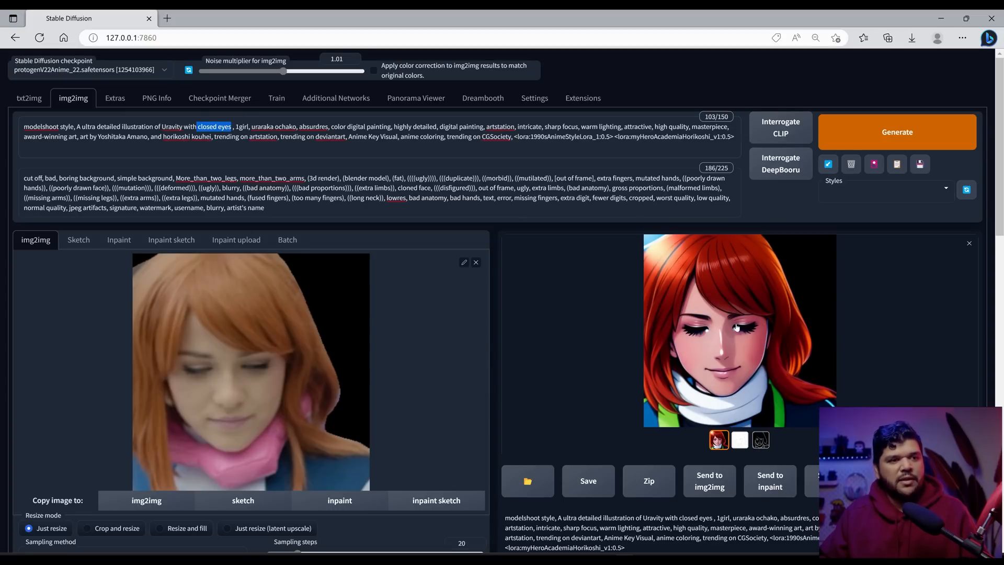
Step: Clear the img2img source image and review the generation settings
left_click(476, 262)
left_click(435, 252)
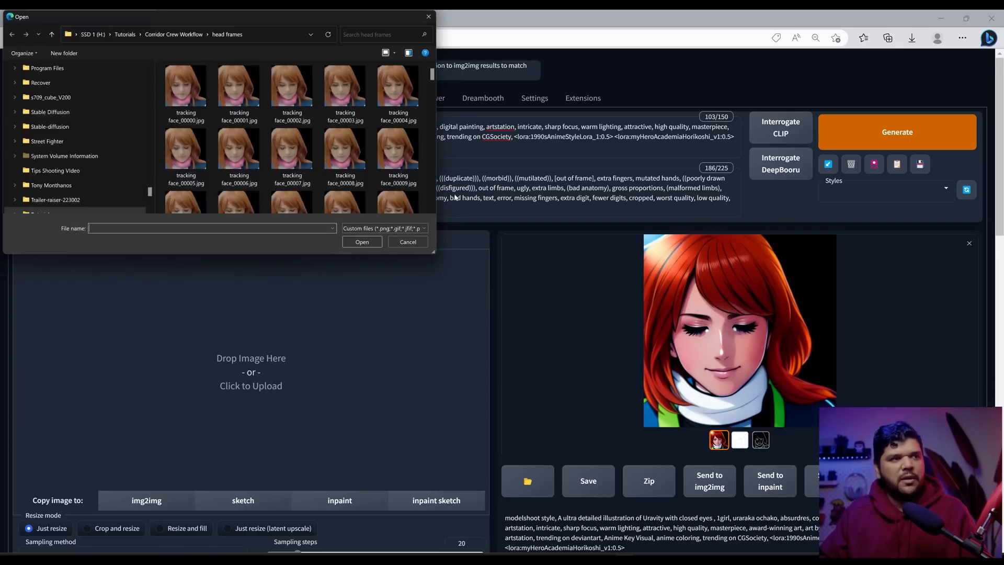
left_click(408, 241)
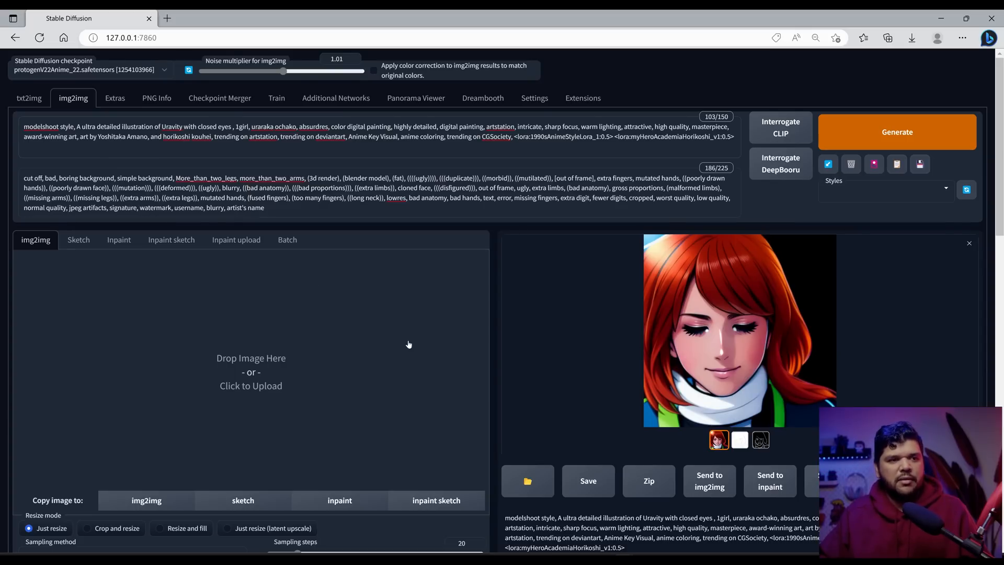
scroll(408, 343, "down", 1)
scroll(473, 340, "down", 5)
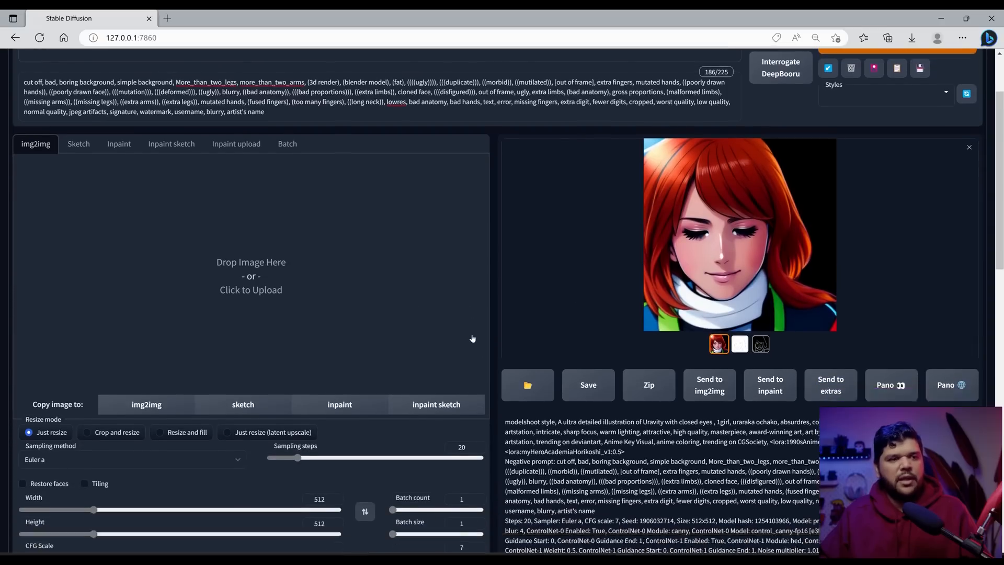
mouse_move(603, 560)
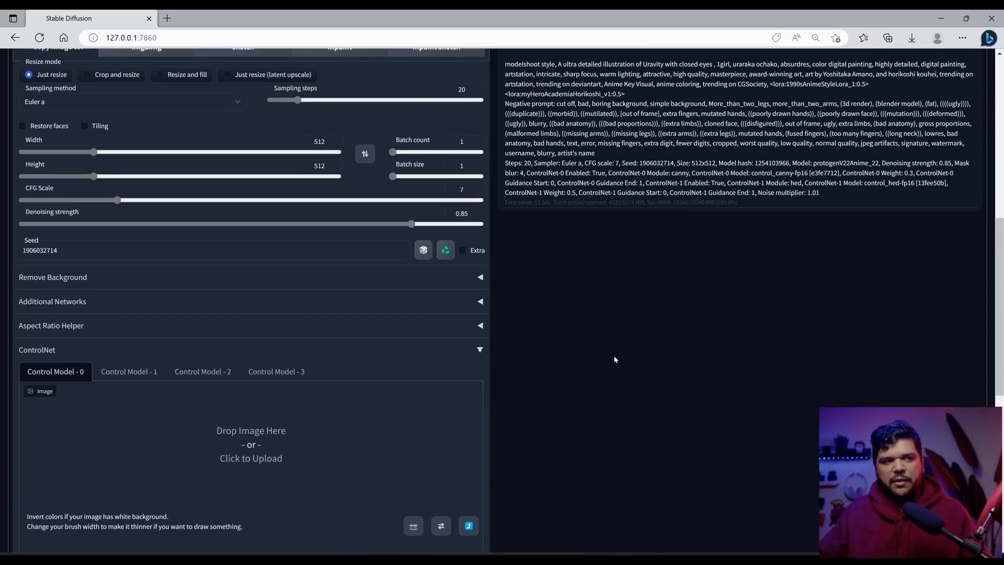
scroll(633, 361, "up", 1)
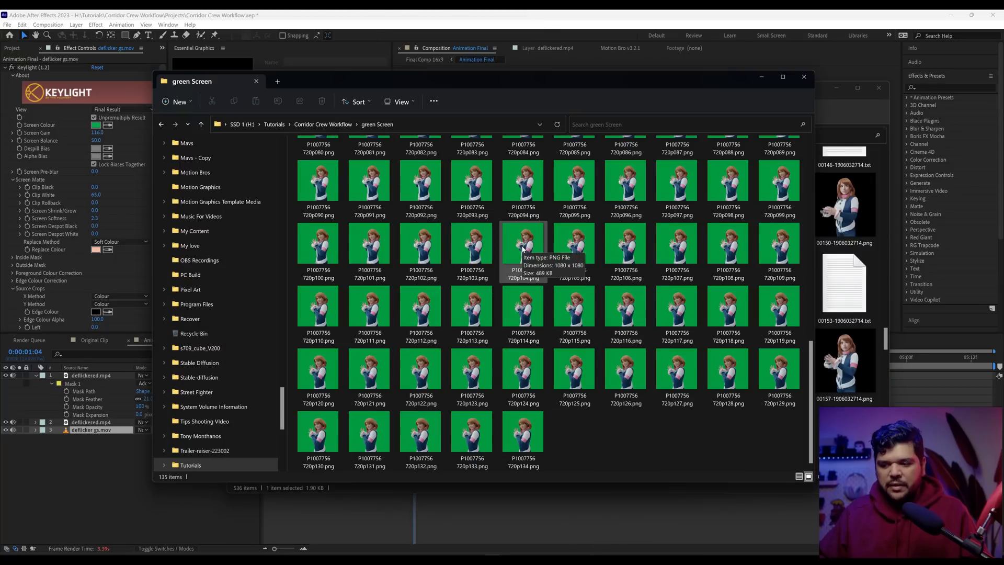
scroll(522, 264, "down", 1)
left_click(521, 240)
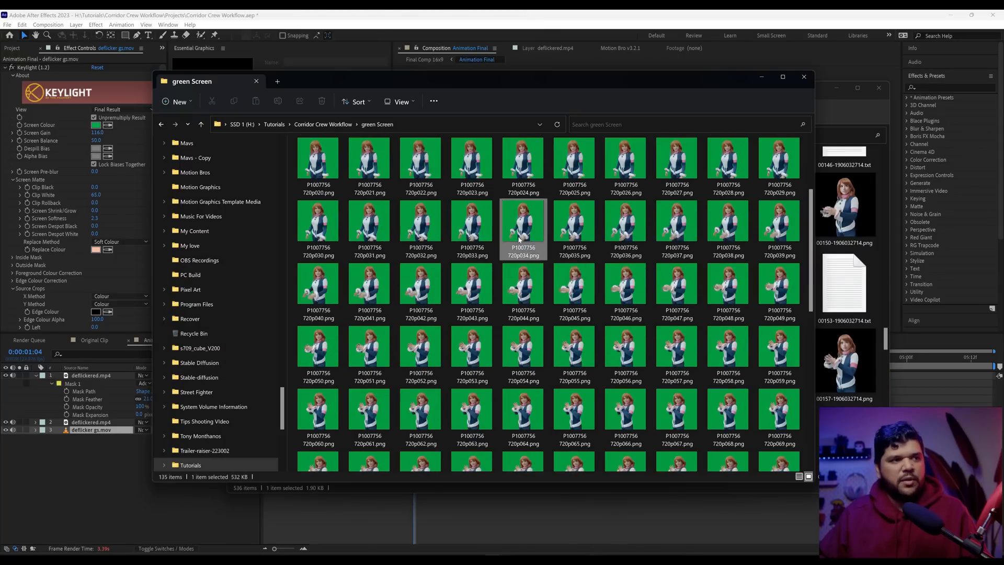
double_click(520, 240)
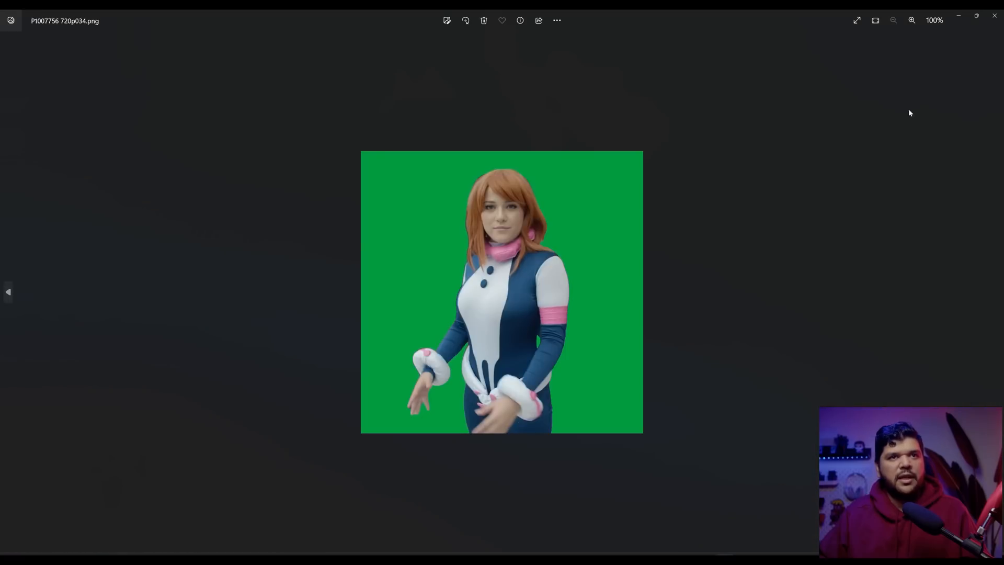
left_click(995, 16)
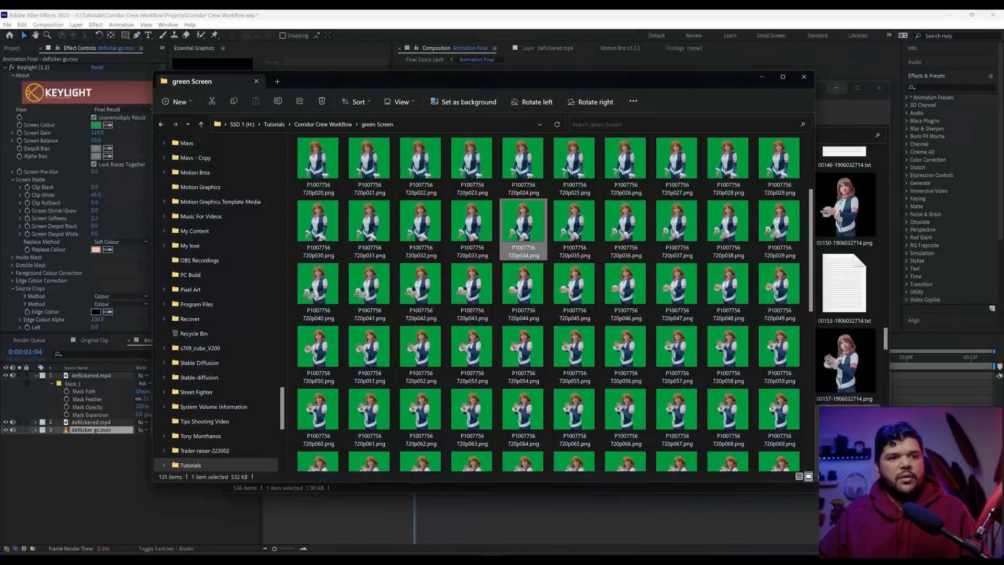
left_click(652, 542)
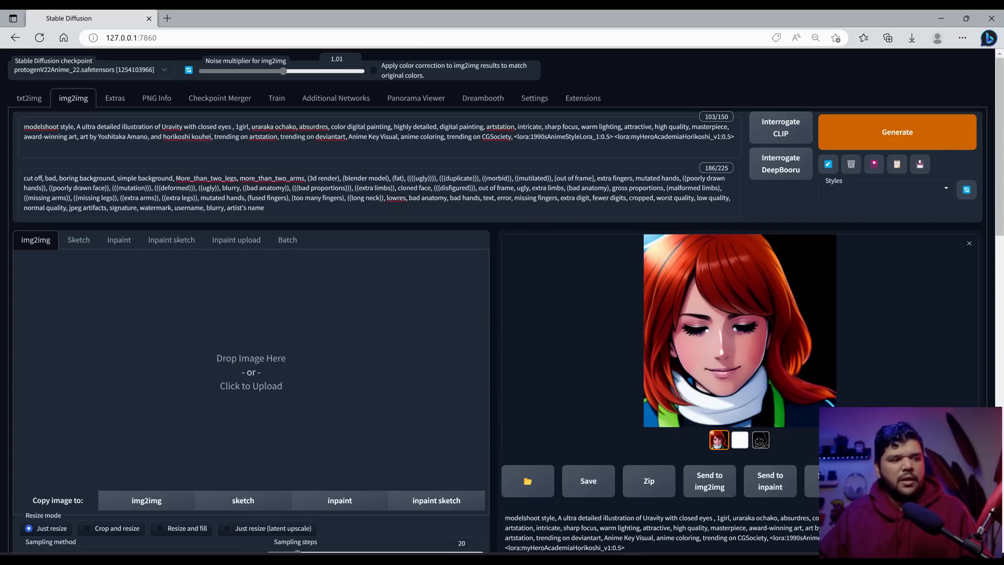
Step: View the stylised full-body frames in the head frames_out body folder, checking consistency from my hero_04571.jpg past my hero_04603.jpg, and close the folder
left_click(493, 556)
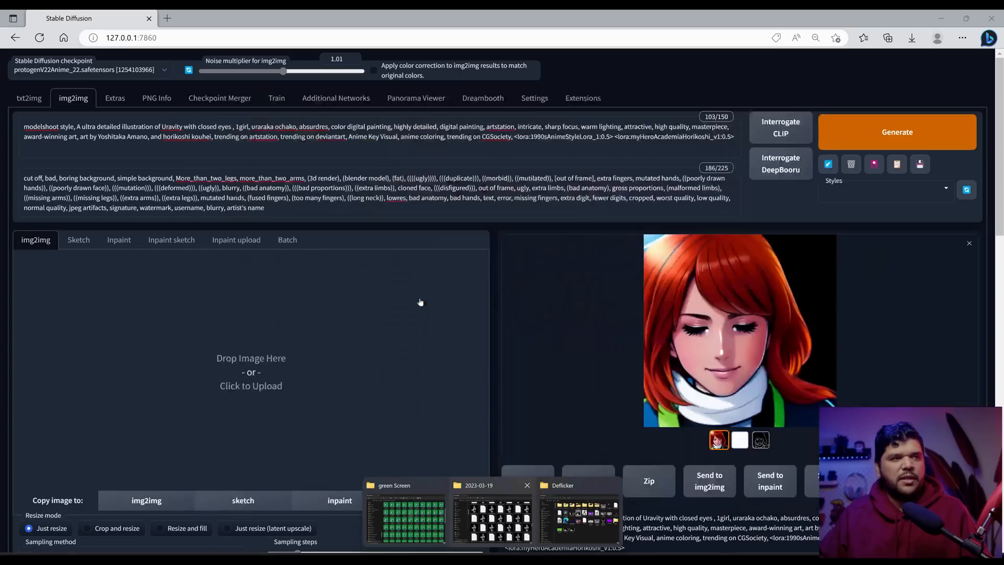
left_click(526, 531)
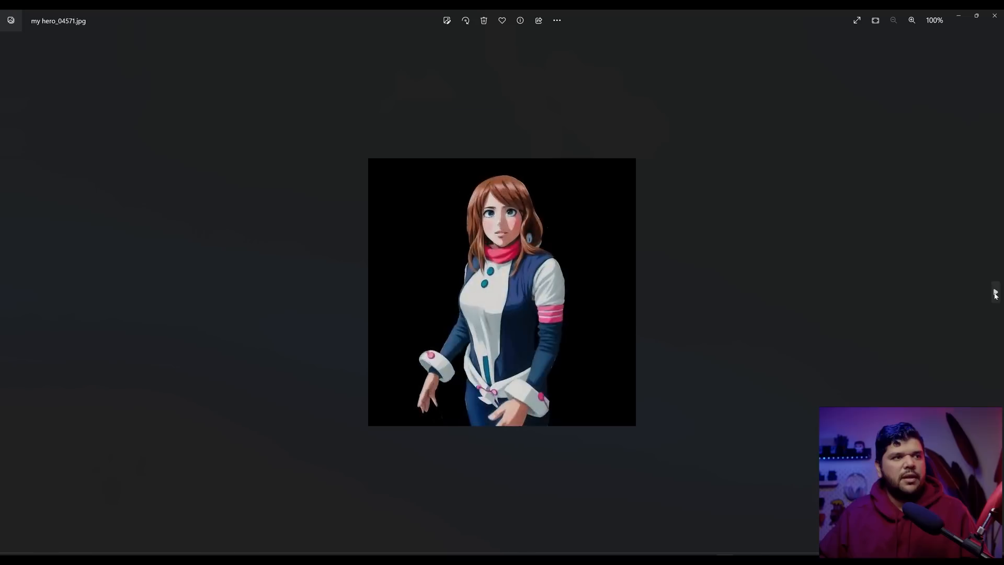
left_click(995, 293)
left_click(995, 294)
left_click(996, 294)
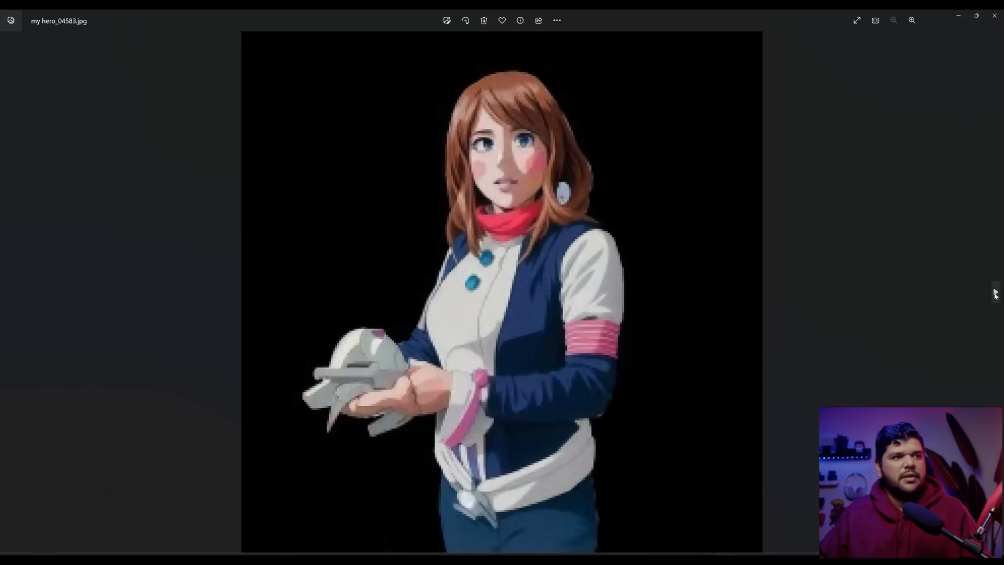
left_click(996, 294)
left_click(995, 294)
left_click(995, 294)
left_click(995, 294)
left_click(995, 294)
left_click(995, 294)
left_click(995, 294)
left_click(995, 294)
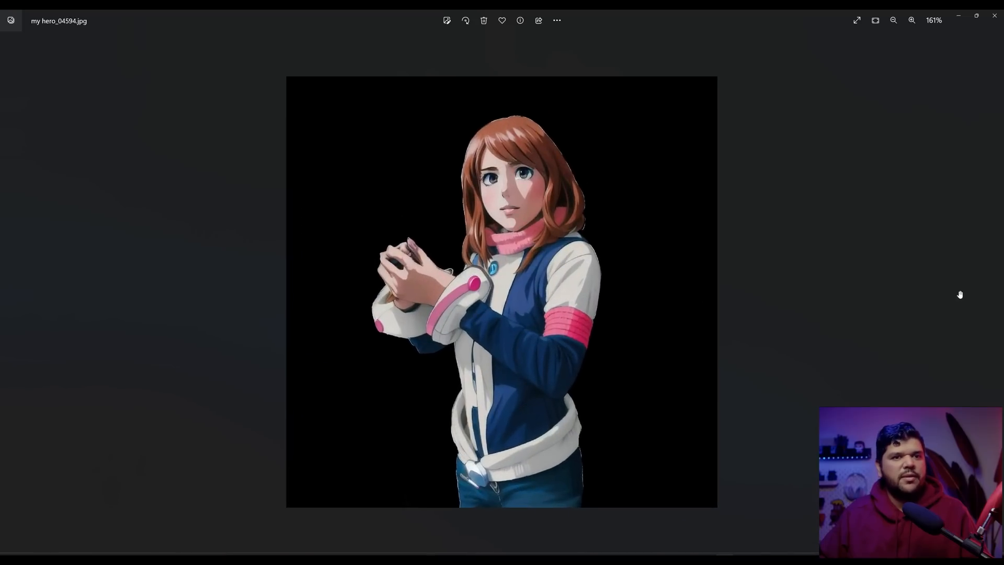
left_click(996, 292)
left_click(995, 292)
left_click(996, 291)
left_click(996, 292)
left_click(995, 292)
left_click(995, 292)
left_click(995, 292)
left_click(996, 291)
left_click(996, 292)
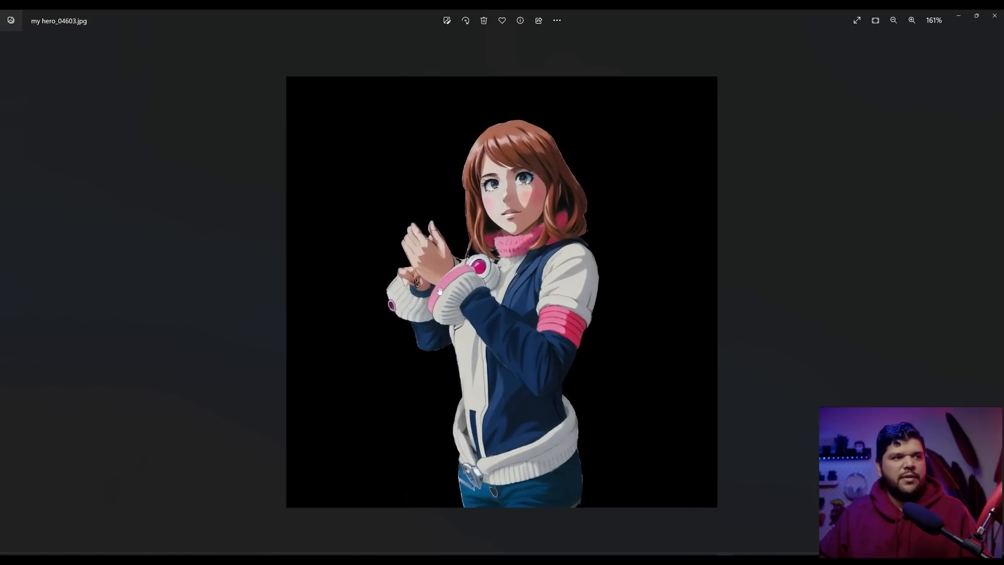
left_click(995, 292)
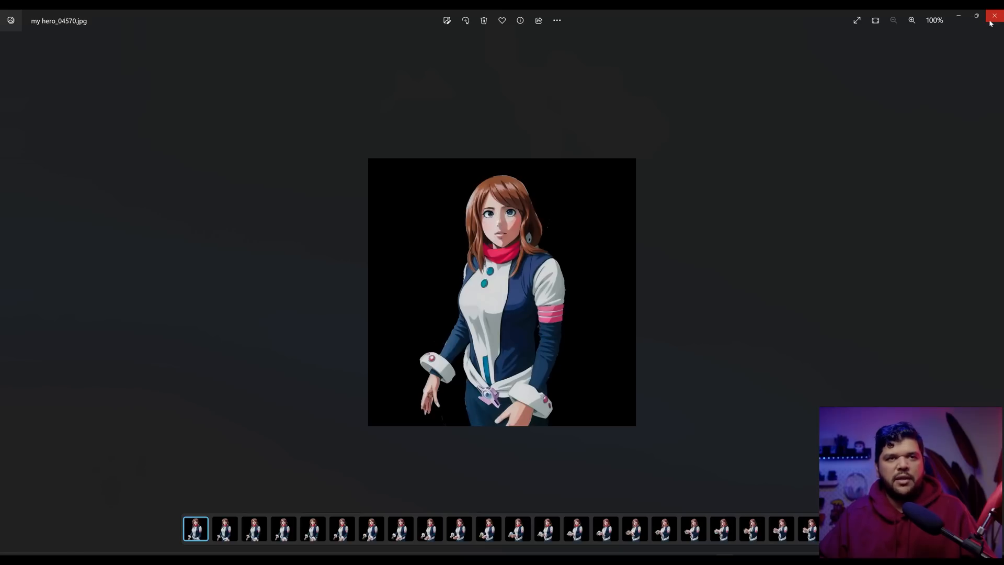
left_click(991, 20)
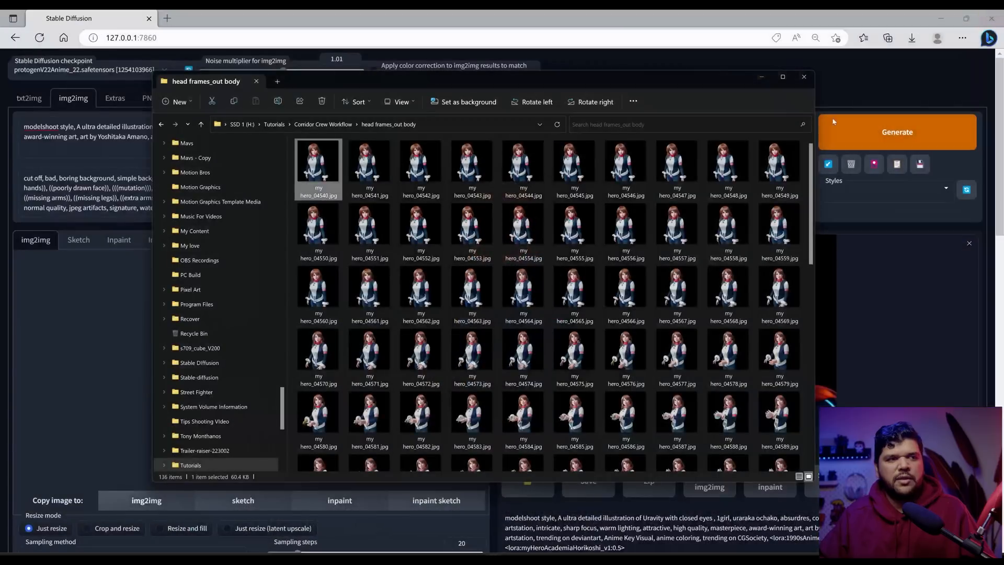
left_click(801, 82)
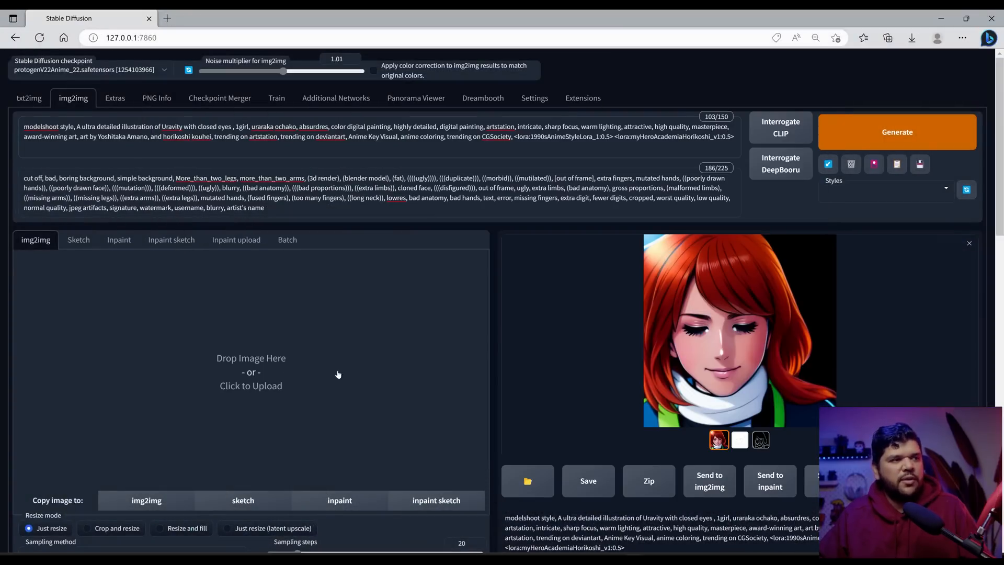
Step: Enter H:\Tutorials\Corridor Crew Workflow\frames head 2 as both the input and output directory for img2img batch processing
left_click(294, 244)
scroll(297, 285, "down", 2)
left_click_drag(344, 124, 190, 124)
key("ctrl+c")
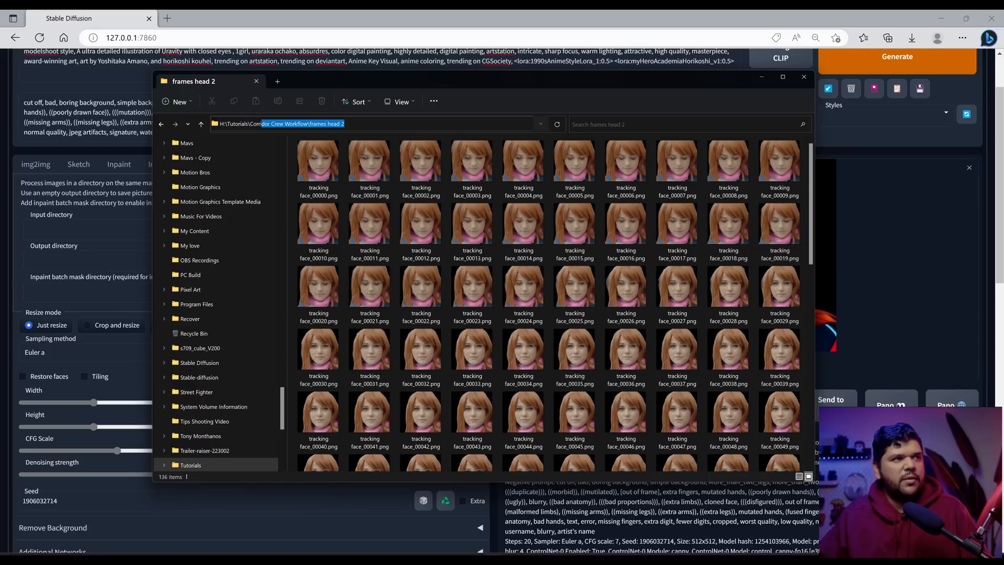
left_click(99, 260)
key("ctrl+v")
key("ctrl+z")
left_click(102, 229)
key("ctrl+v")
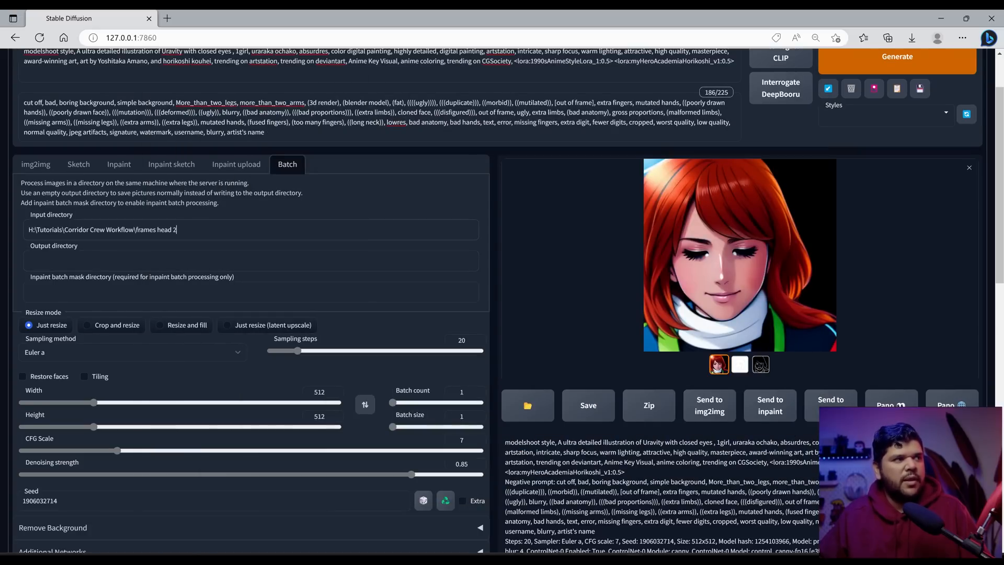
key("ctrl+v")
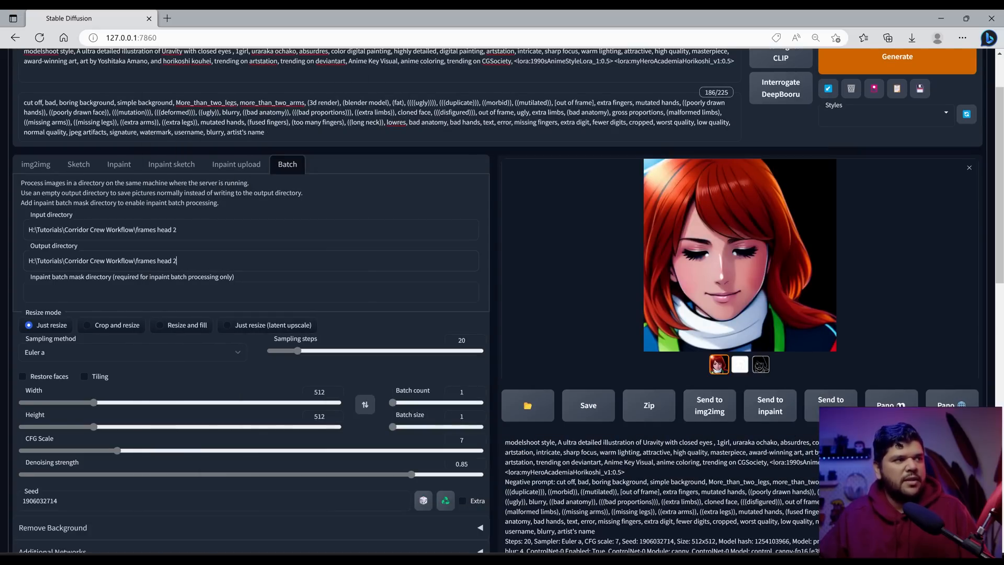
Step: Set the batch output directory to H:\Tutorials\Corridor Crew Workflow\frames head 2 out
type("out")
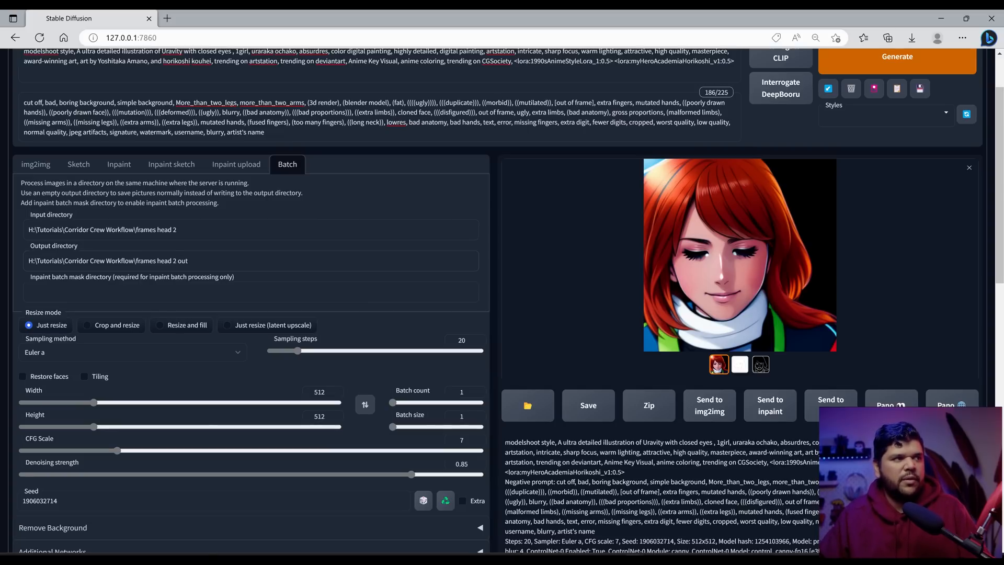
key("ctrl+a")
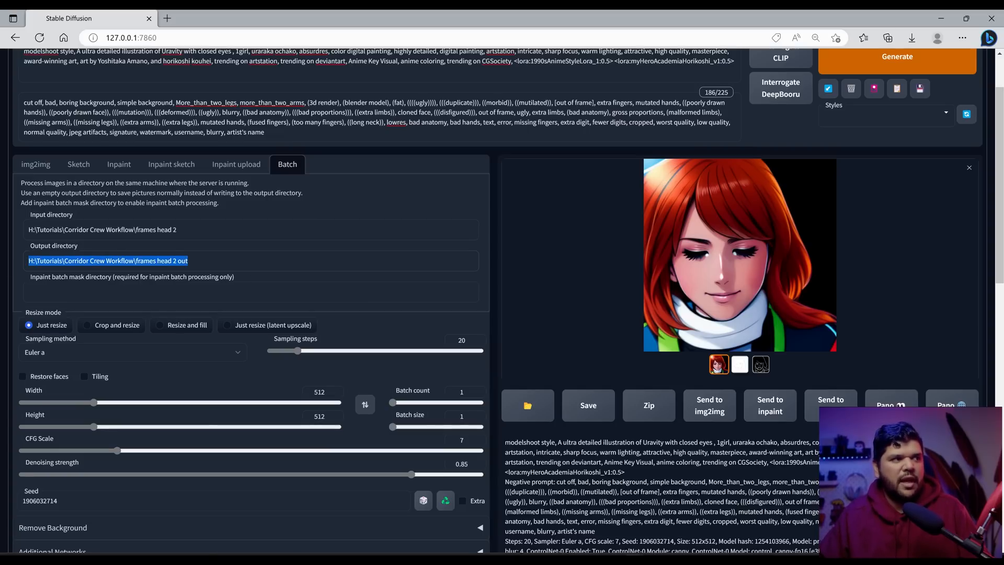
scroll(204, 265, "up", 2)
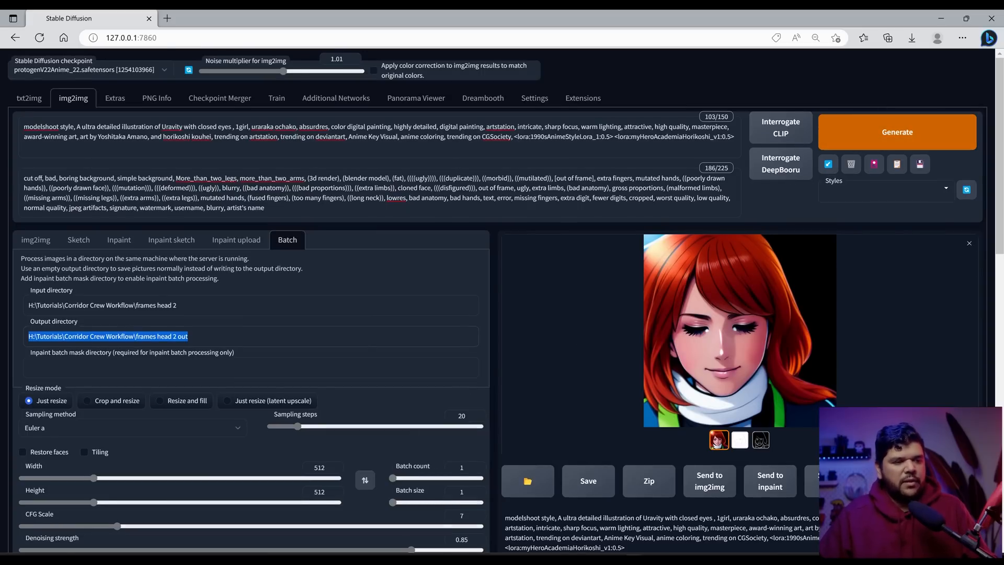
Step: Switch to After Effects, look through the opening frames of the tracking face composition and return to its start
left_click(491, 558)
left_click(493, 515)
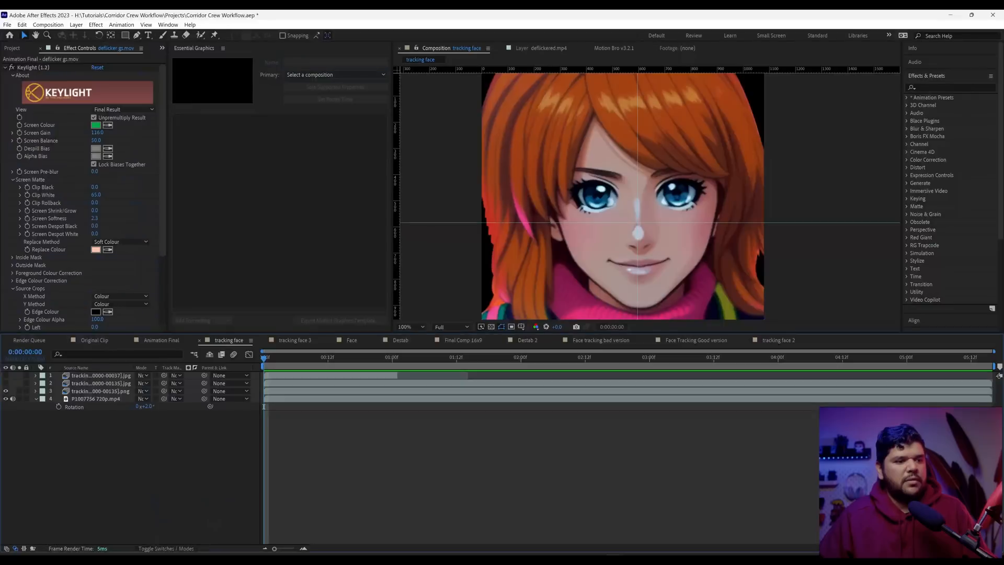
left_click_drag(282, 358, 333, 372)
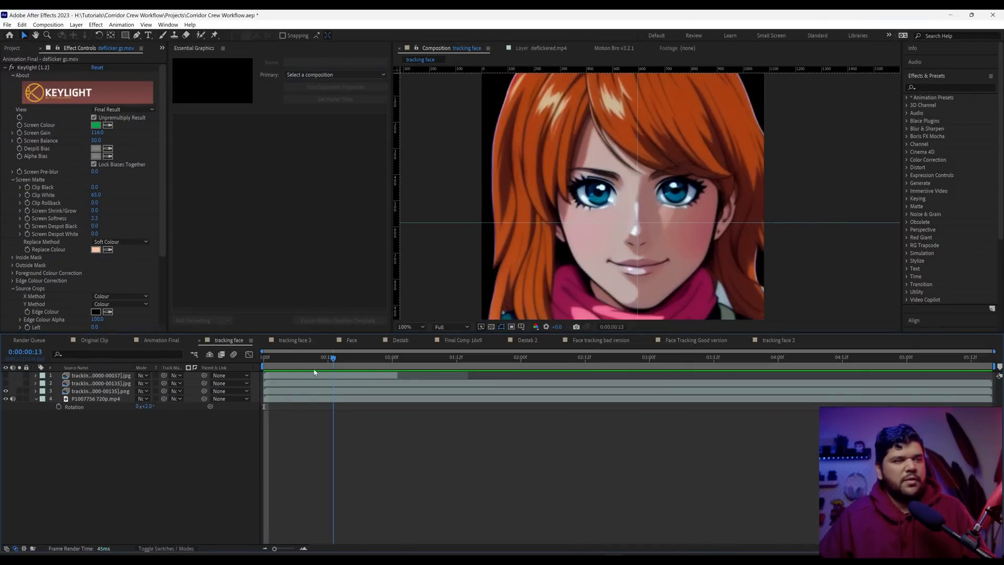
key("Home")
Step: Import tracking face_00000.png from the head frames_out 3 folder as a PNG sequence
left_click(13, 48)
scroll(97, 227, "down", 1)
left_click(5, 139)
key("ctrl+i")
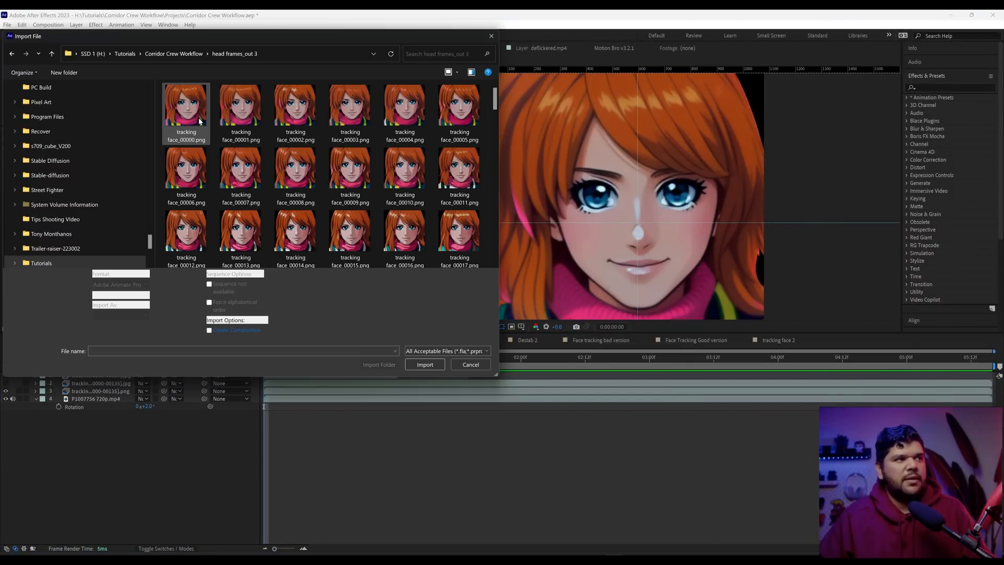
left_click(199, 121)
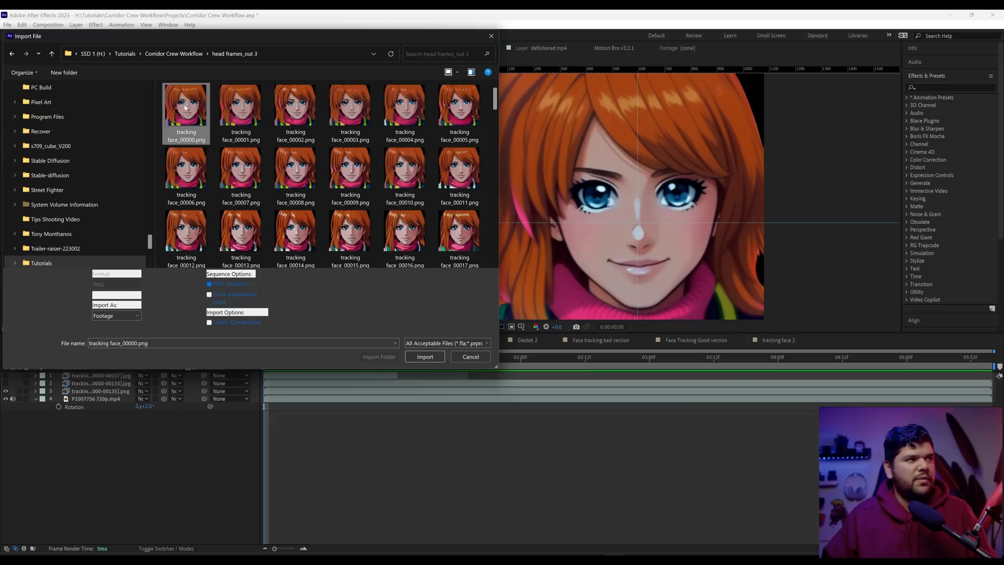
left_click(425, 356)
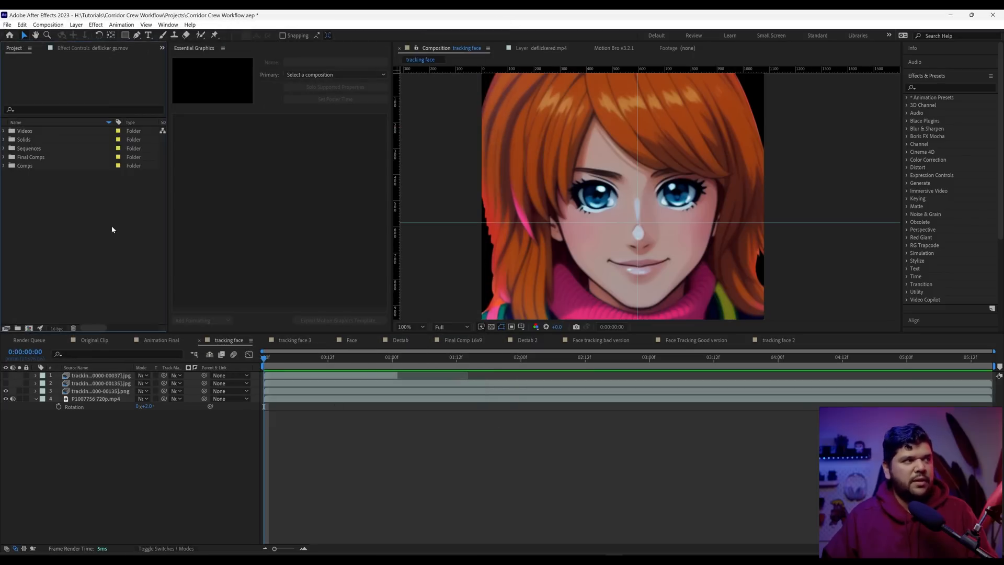
Step: Widen the project list, expand Sequences, and check the assumed frame rate of 0000.png[0000-0136].png in Interpret Footage
left_click_drag(166, 198, 283, 213)
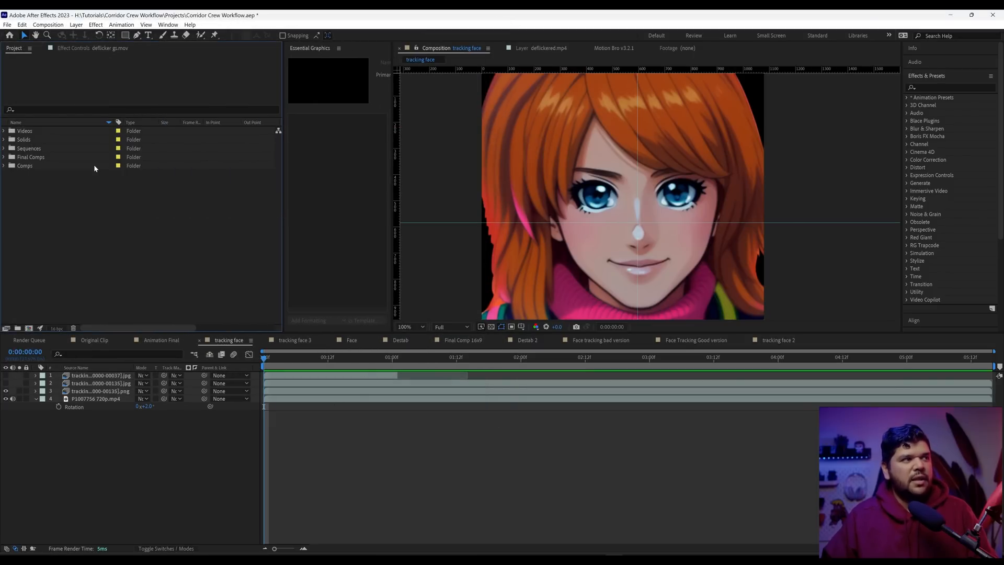
left_click(4, 148)
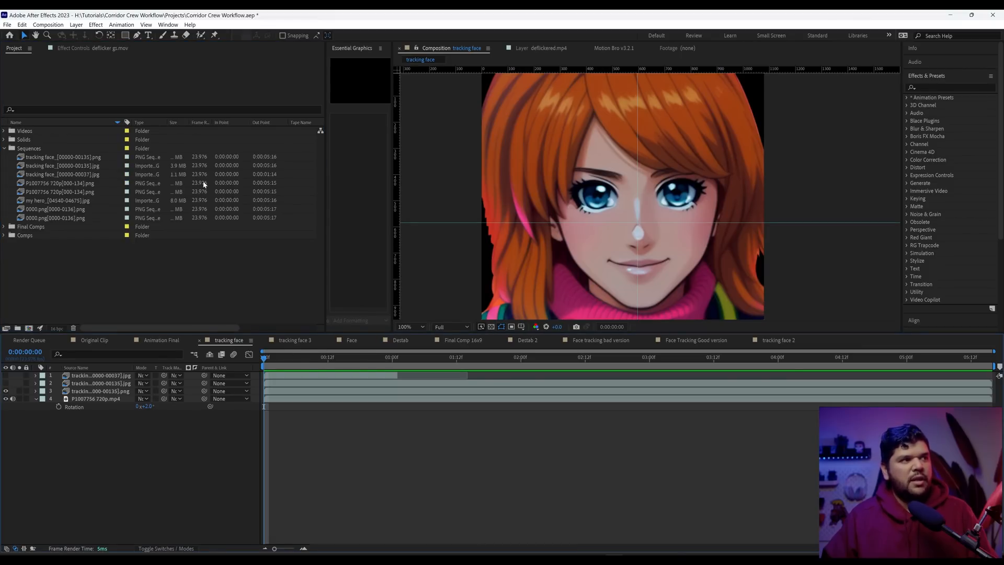
left_click(77, 184)
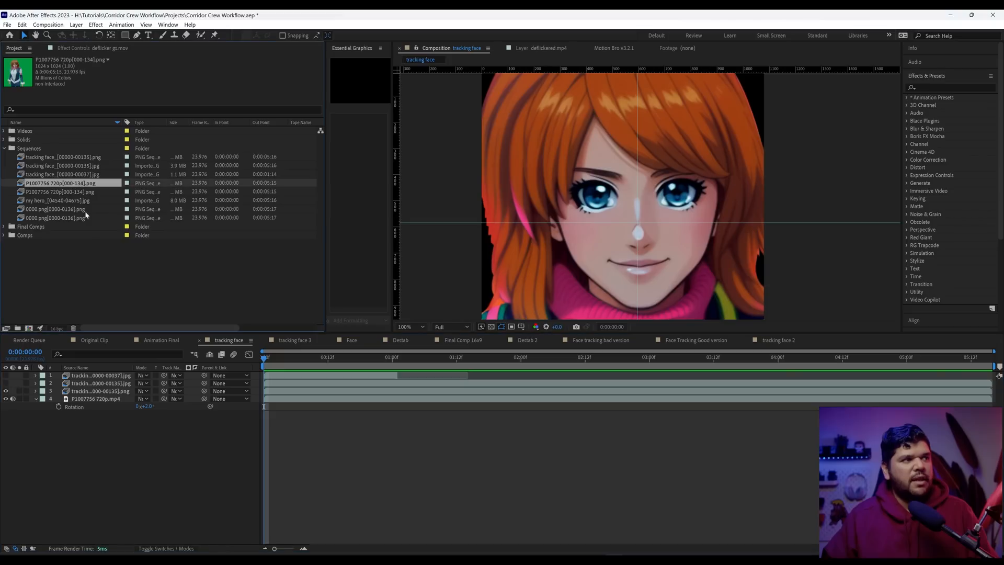
left_click(85, 210)
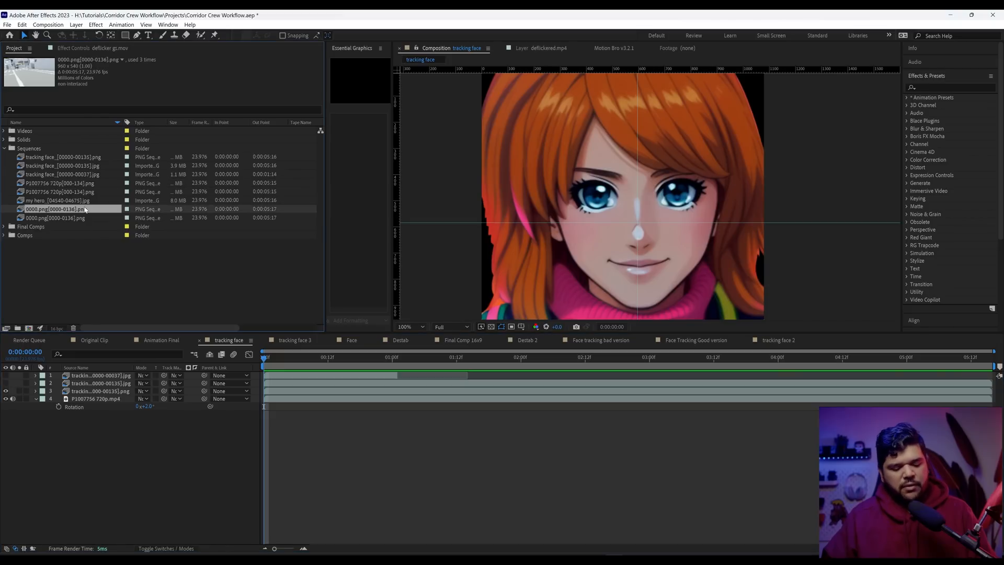
right_click(85, 209)
mouse_move(210, 272)
left_click(246, 273)
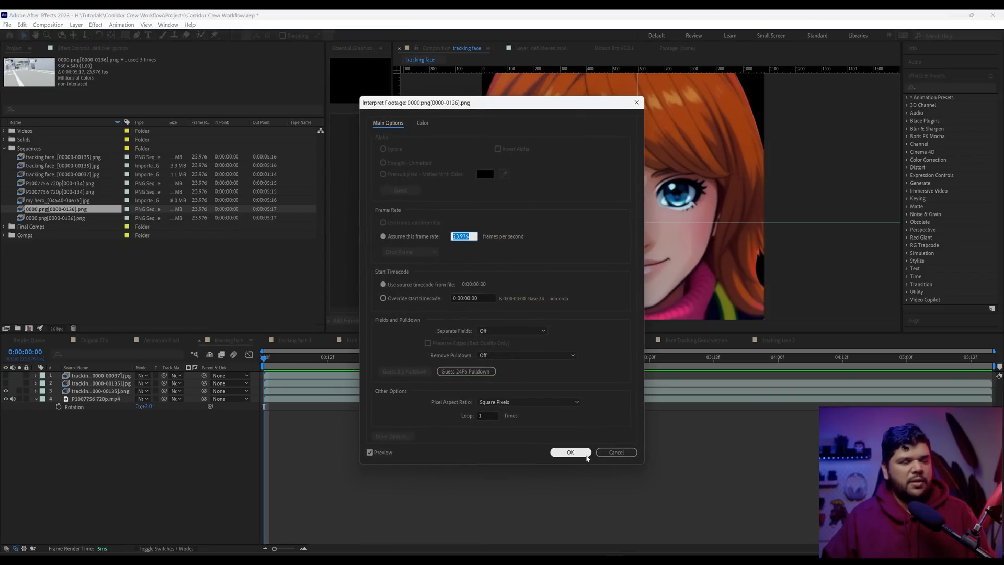
left_click(573, 453)
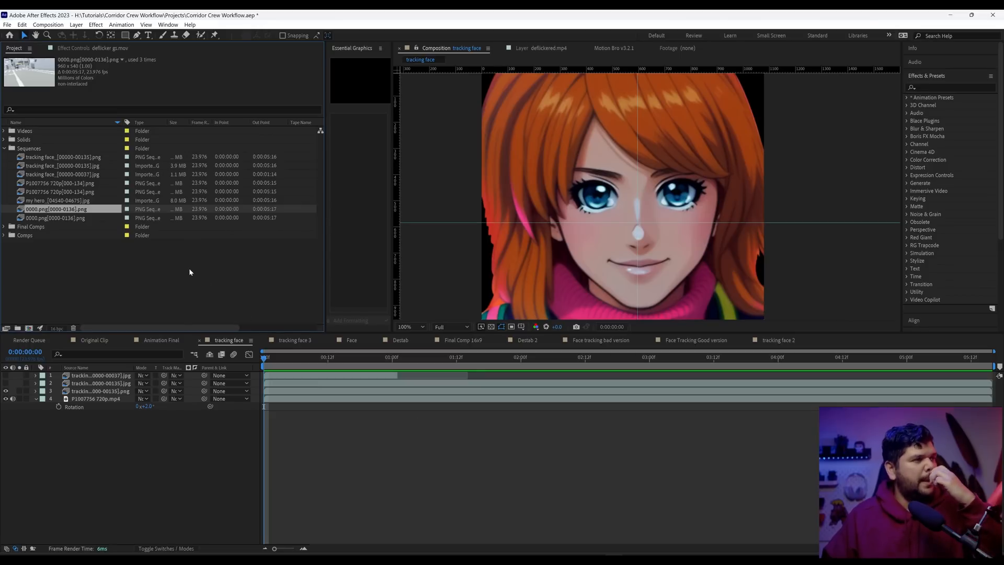
Step: Play back the stylised frames in the tracking face composition and move the current time to 0:00:02:10
key("space")
key("space")
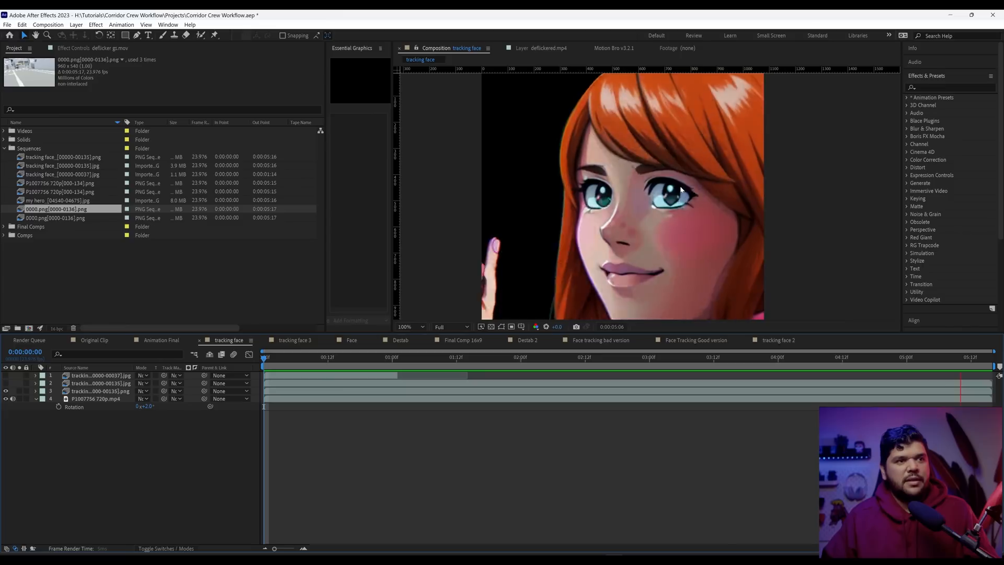
key("space")
left_click_drag(397, 362, 574, 362)
left_click(6, 391)
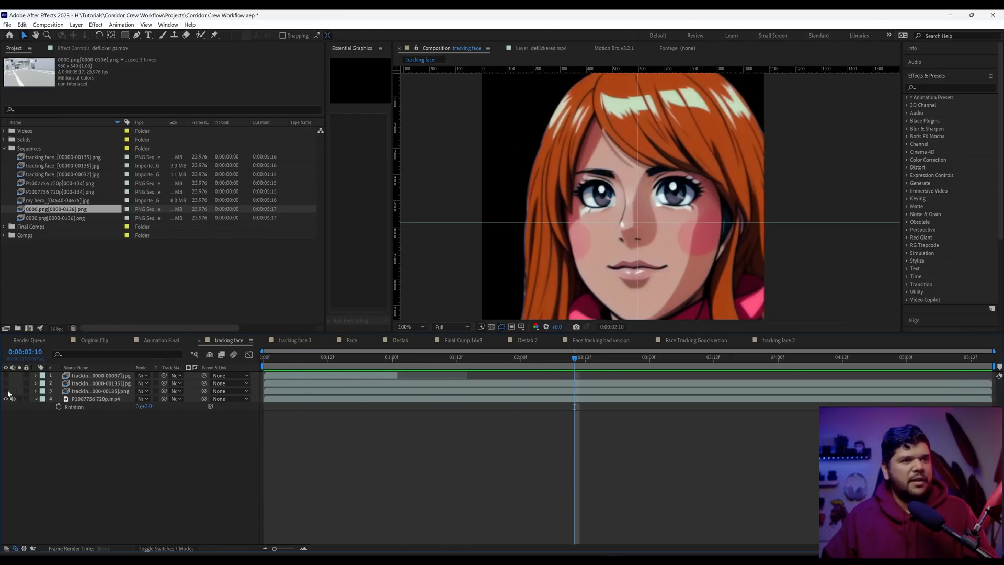
left_click(7, 391)
left_click(7, 391)
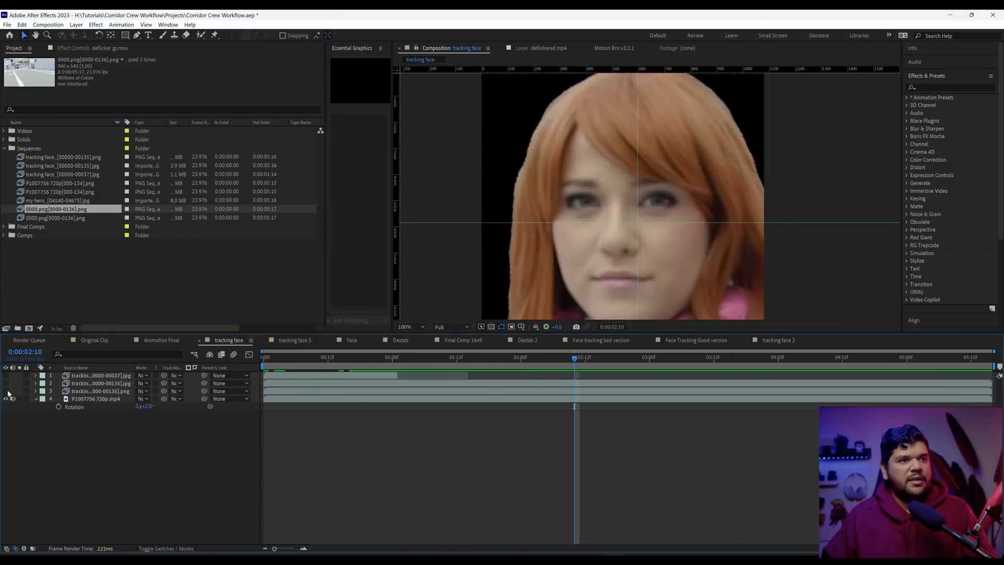
left_click(7, 391)
left_click(6, 391)
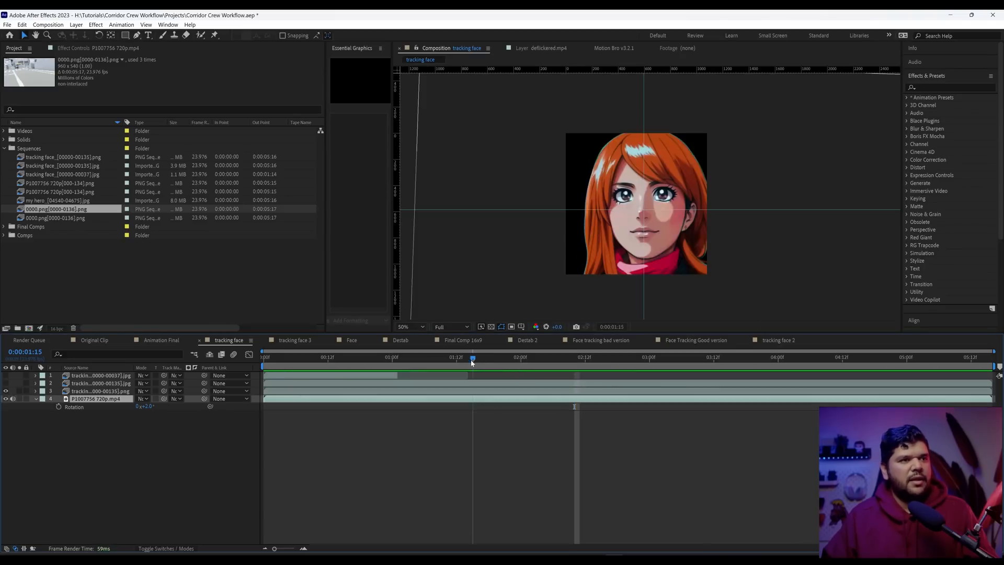
scroll(616, 208, "up", 2)
scroll(619, 209, "down", 3)
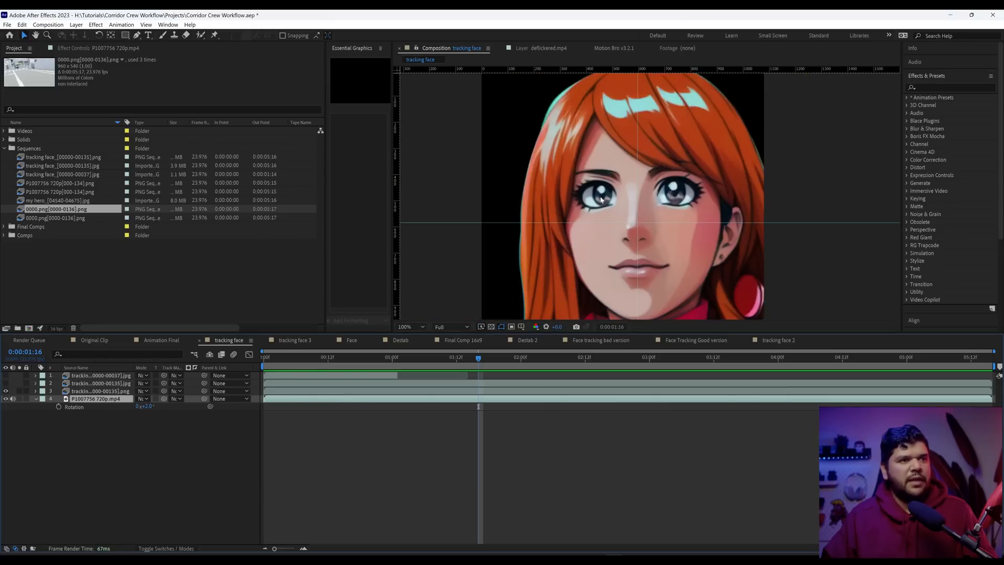
left_click(6, 391)
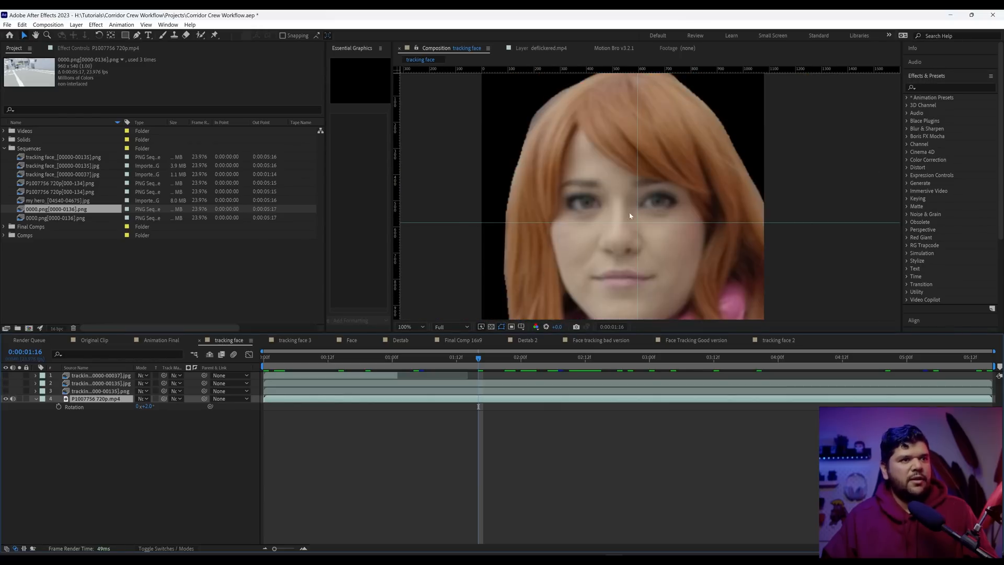
left_click(6, 391)
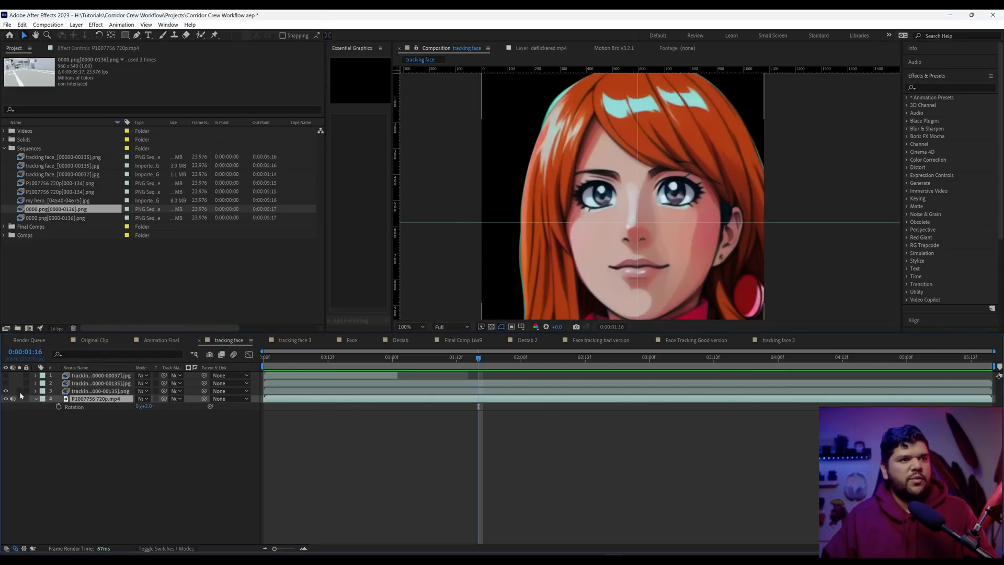
left_click_drag(537, 360, 504, 372)
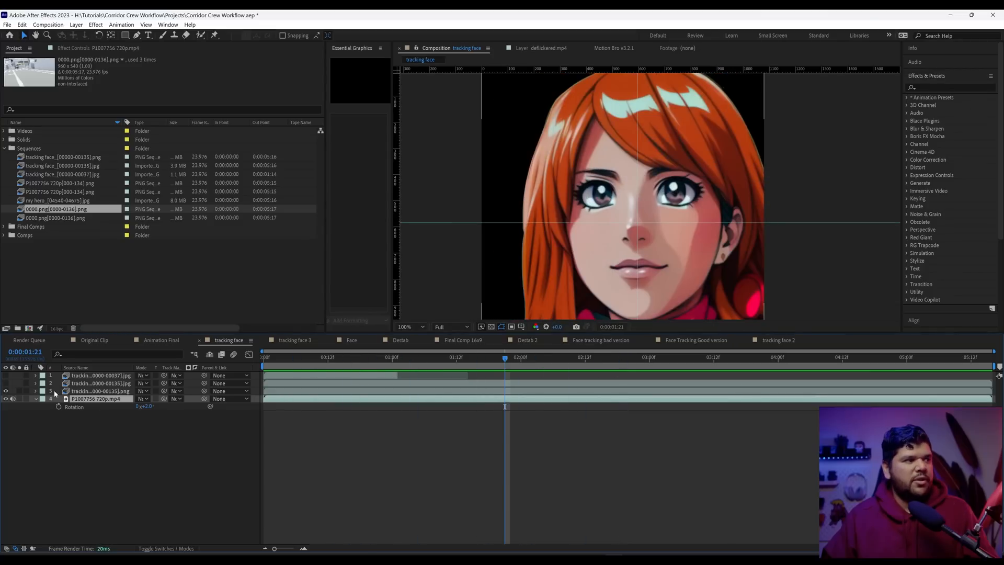
left_click(3, 384)
left_click(7, 384)
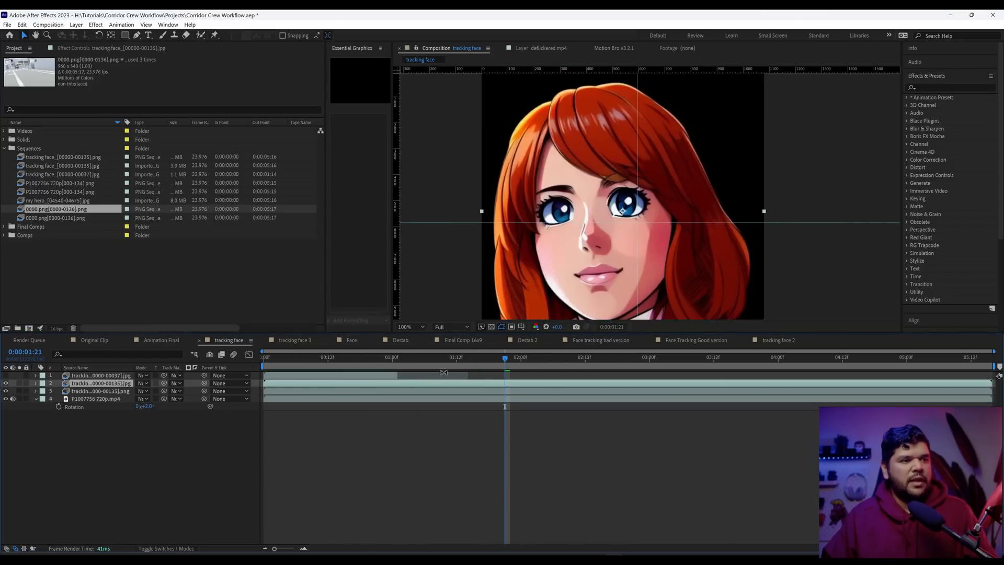
key("space")
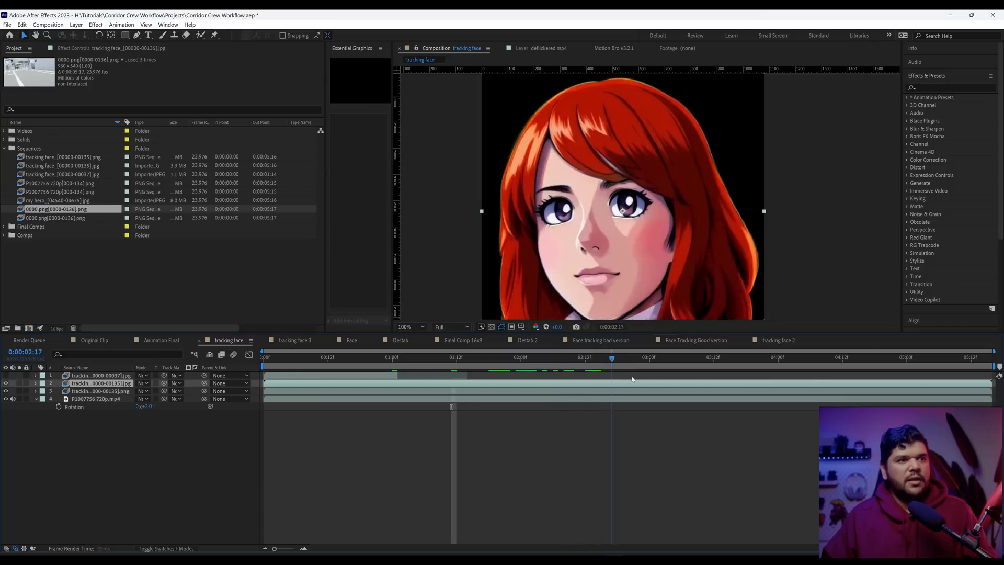
left_click_drag(722, 383, 581, 394)
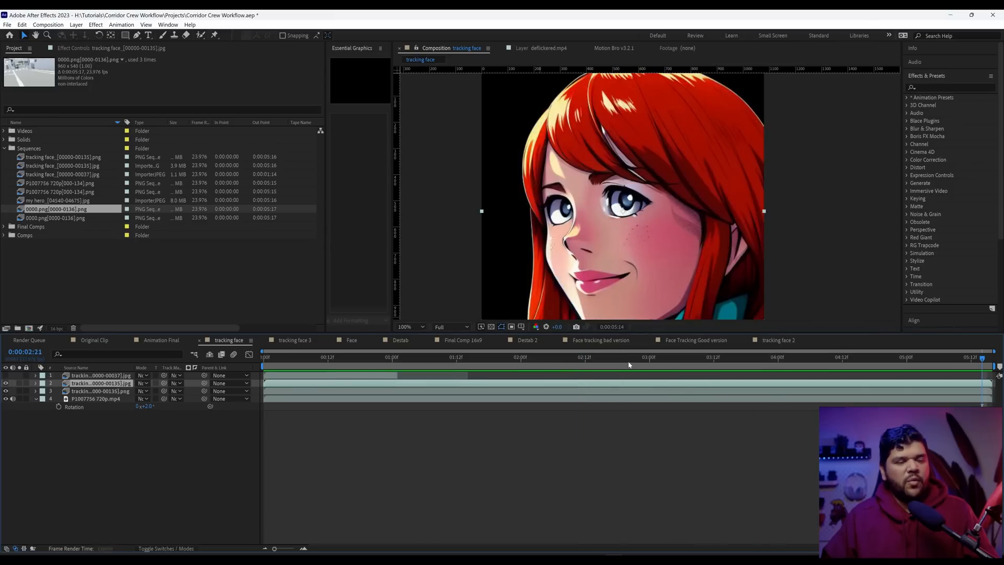
left_click_drag(618, 362, 592, 362)
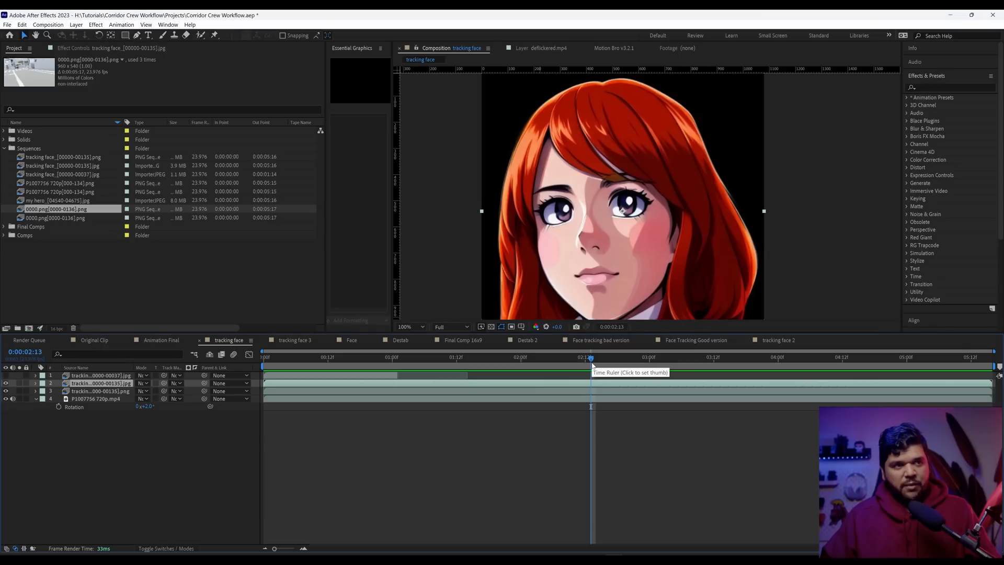
left_click_drag(591, 364, 559, 363)
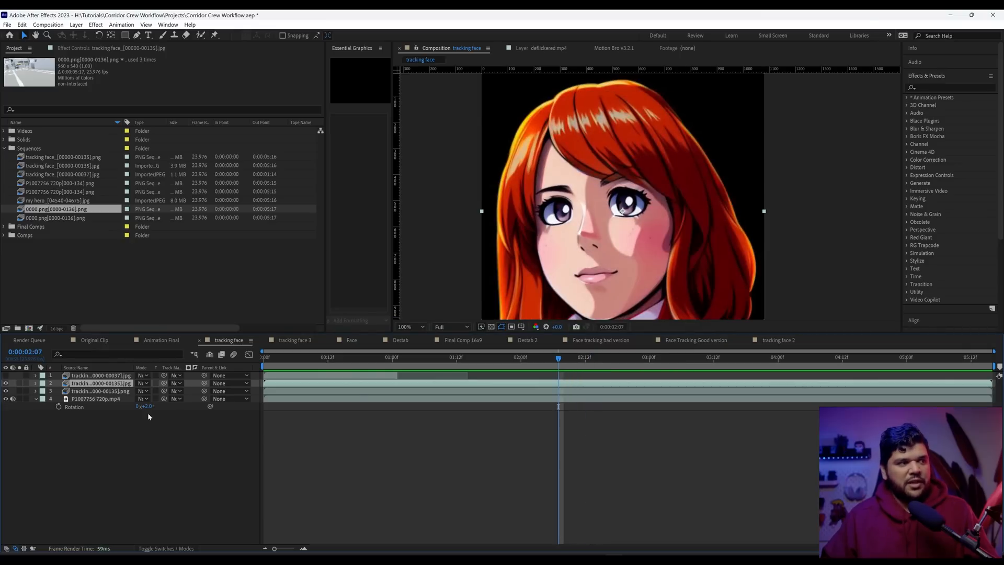
left_click(6, 383)
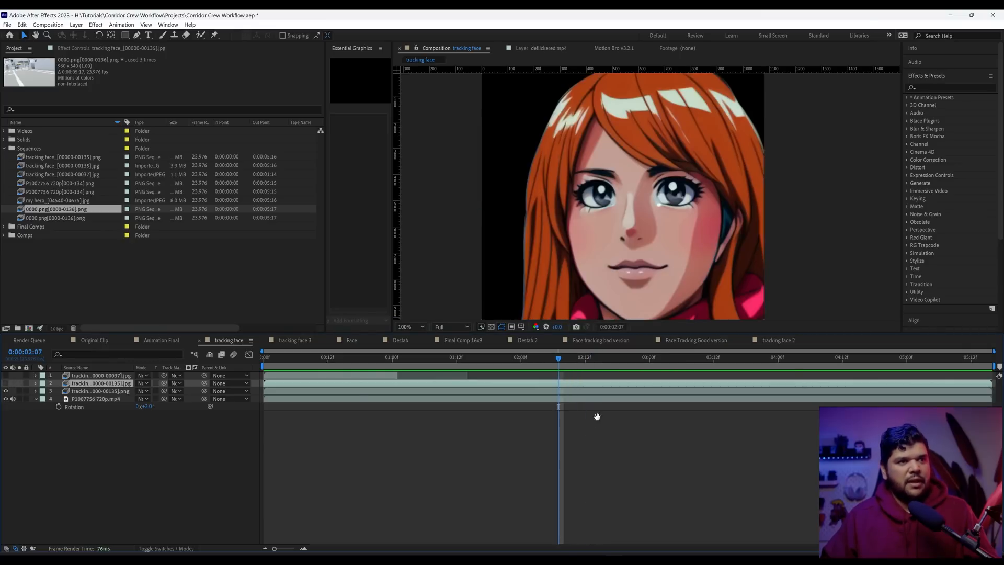
key("space")
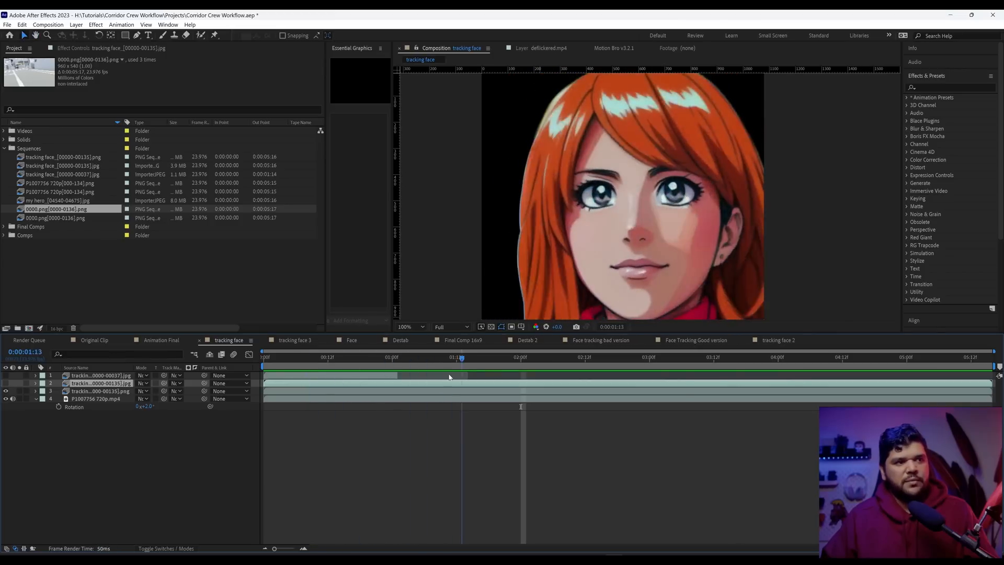
left_click(360, 377)
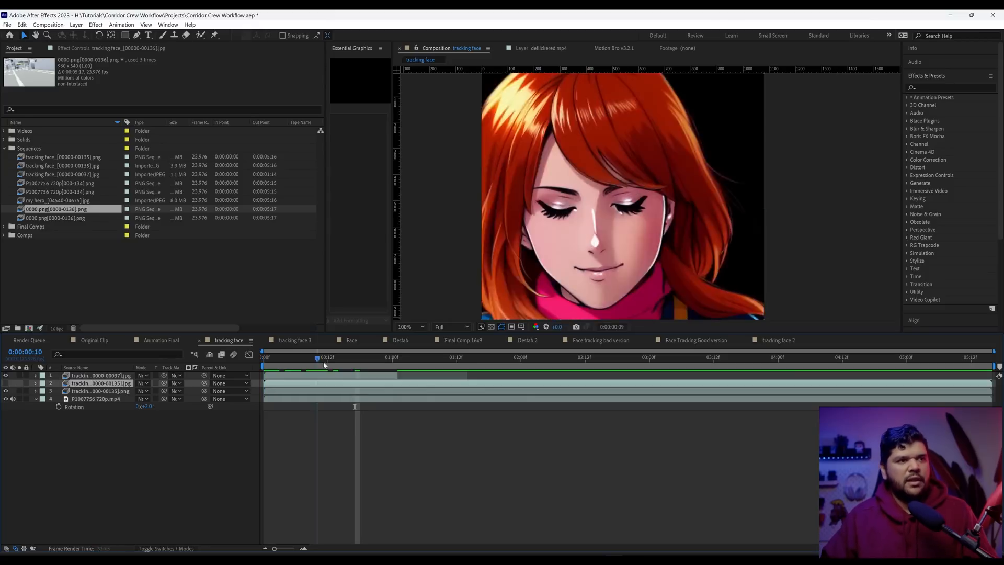
left_click_drag(325, 365, 394, 370)
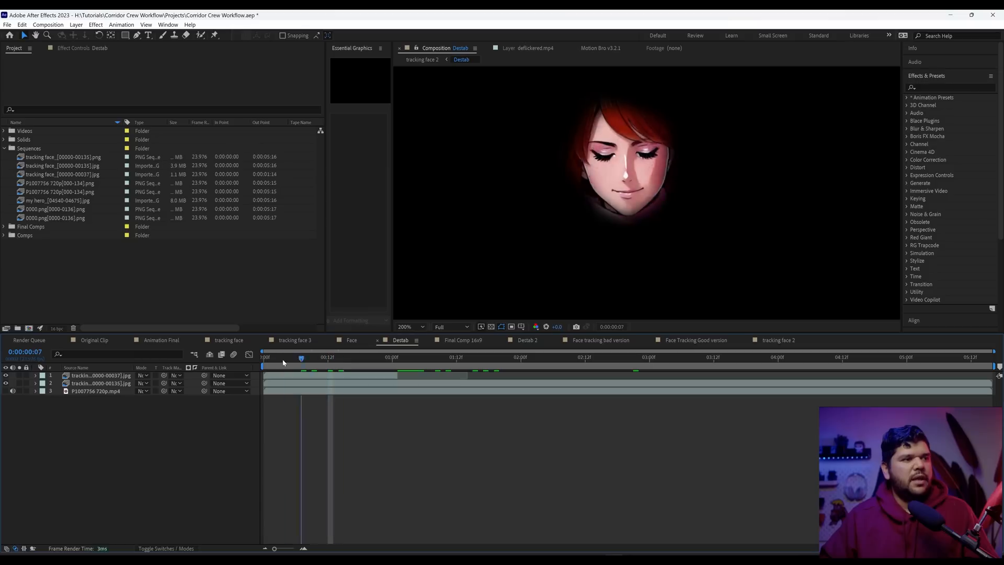
left_click_drag(301, 365, 483, 369)
left_click(99, 383)
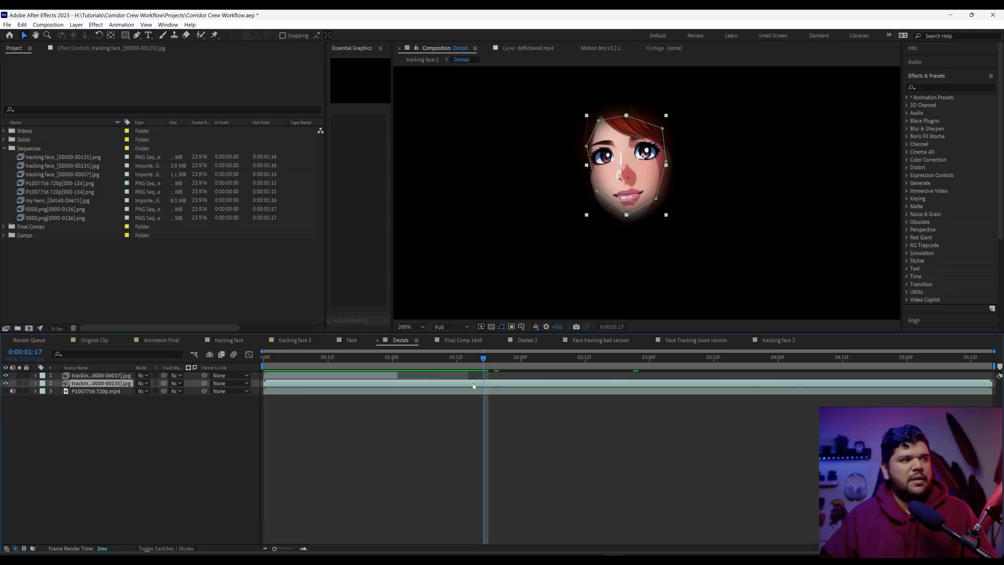
left_click(499, 362)
key("Home")
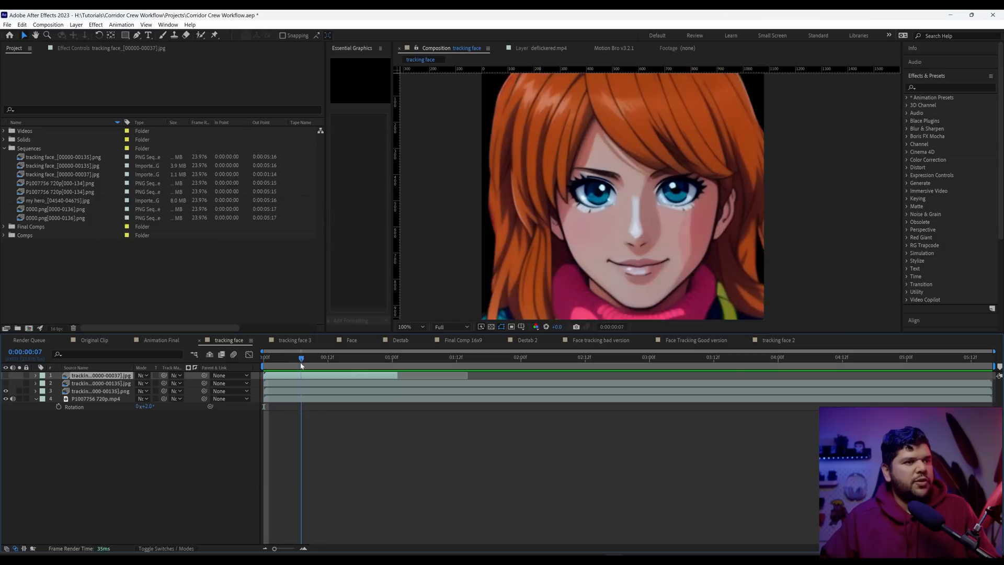
left_click_drag(303, 365, 322, 365)
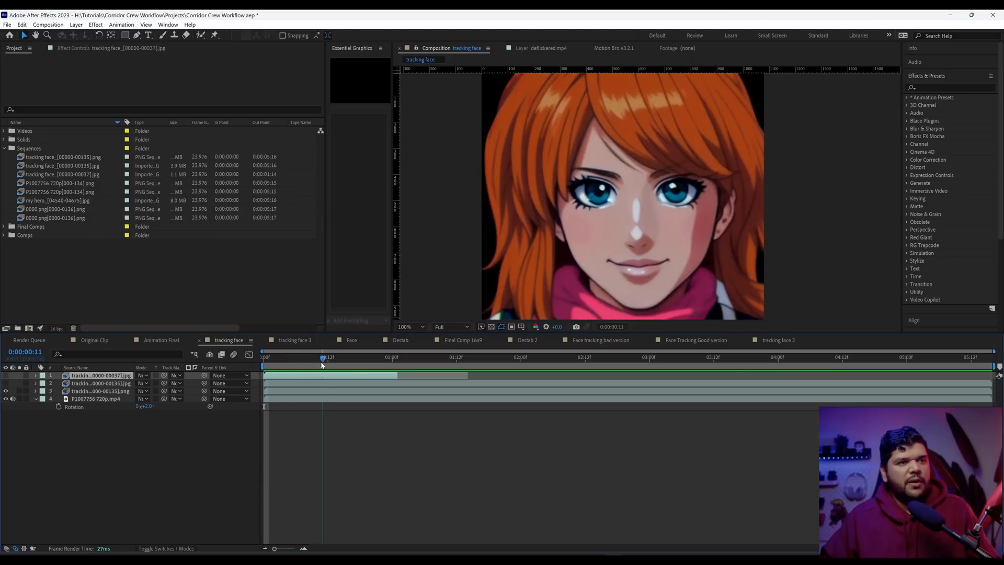
scroll(656, 246, "down", 2)
left_click_drag(322, 363, 291, 365)
left_click(6, 375)
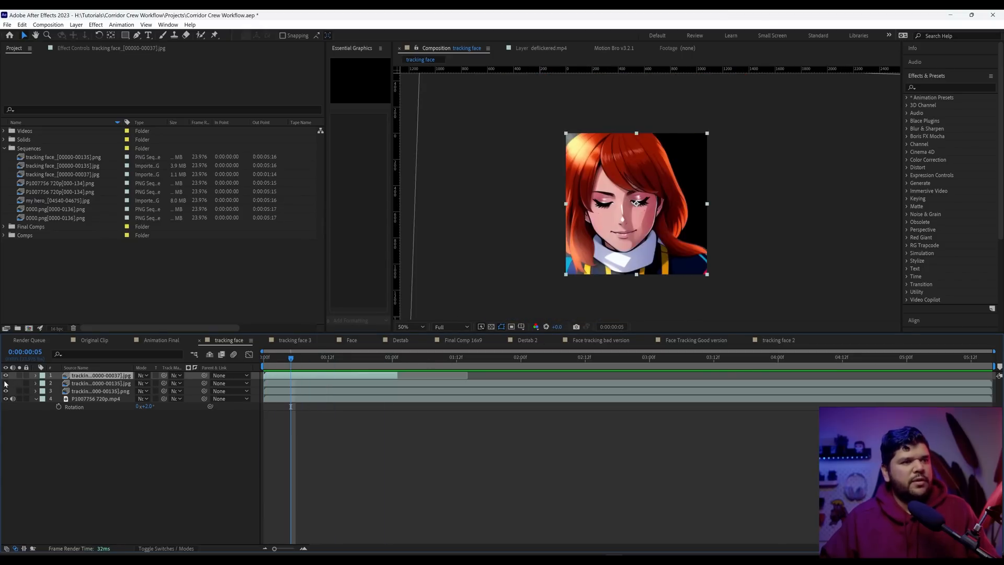
left_click(6, 375)
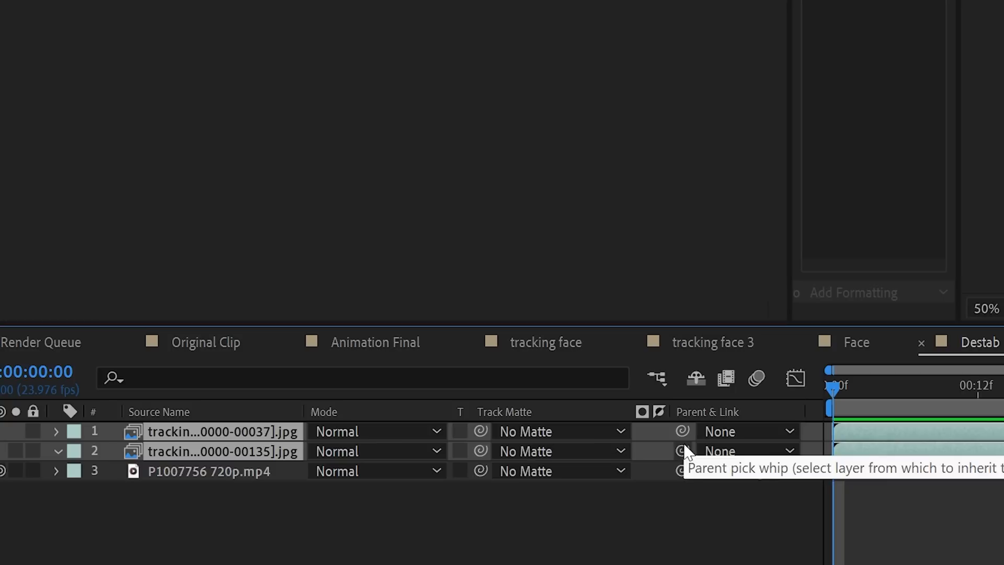
left_click_drag(681, 432, 254, 475)
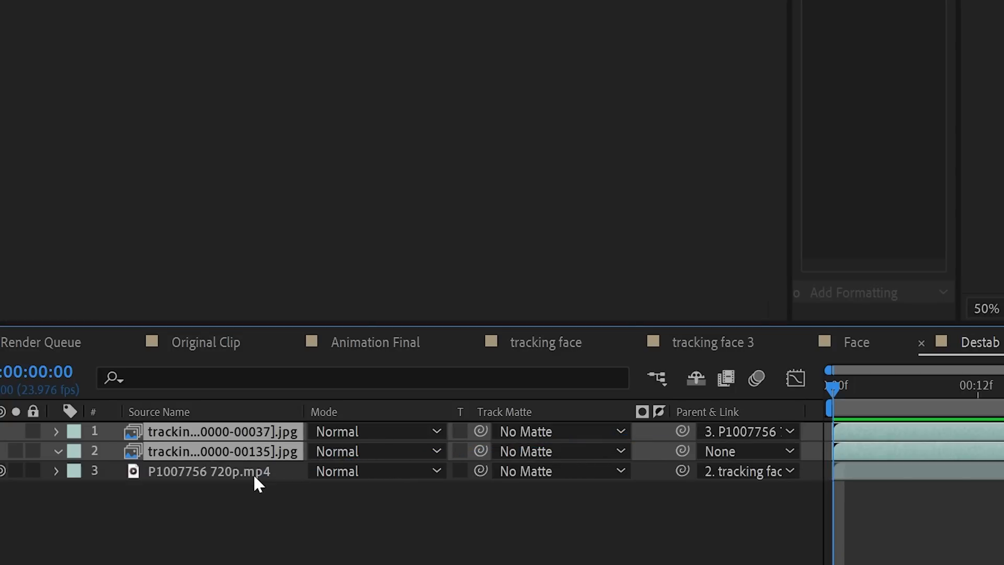
left_click_drag(682, 450, 240, 477)
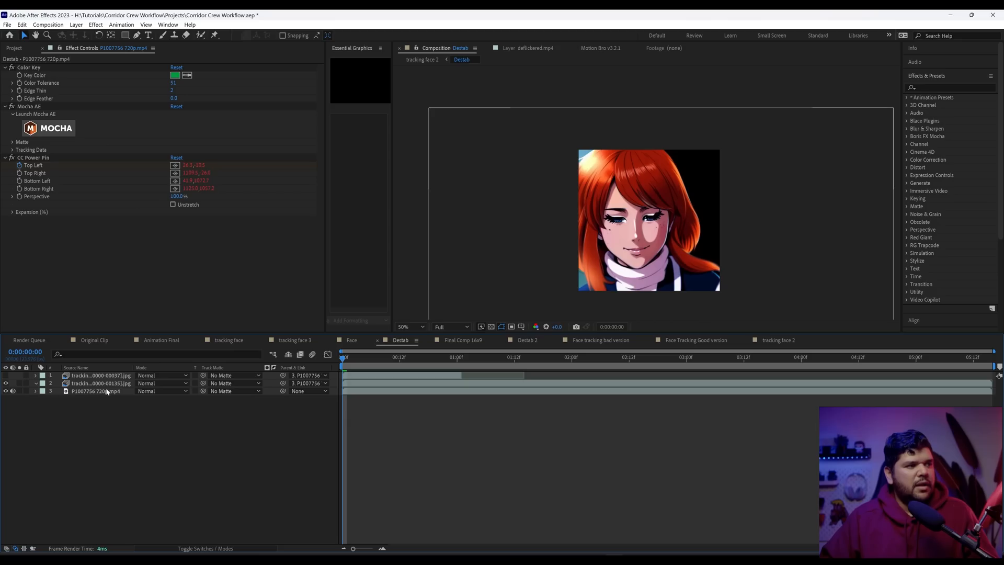
left_click(237, 472)
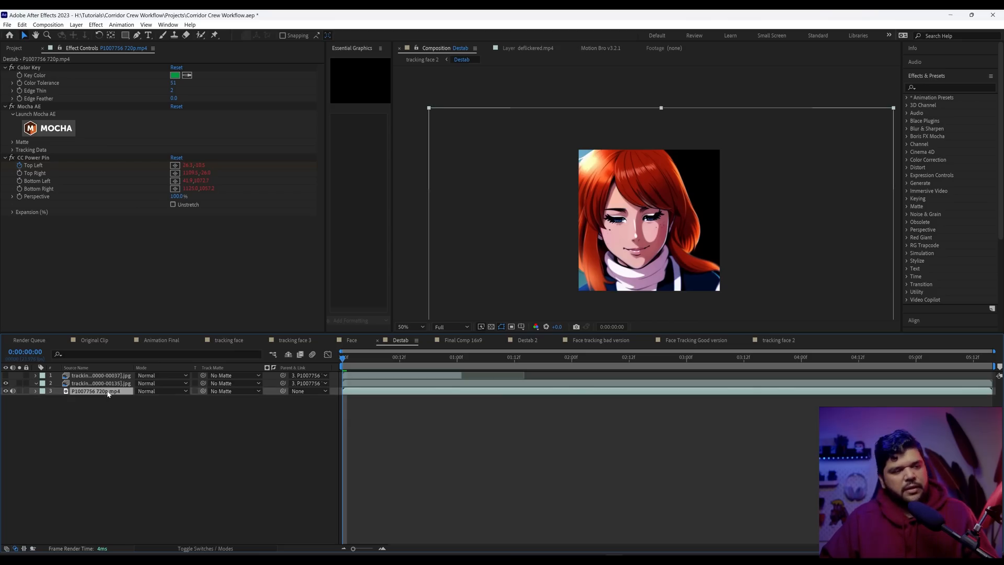
left_click_drag(340, 372, 372, 406)
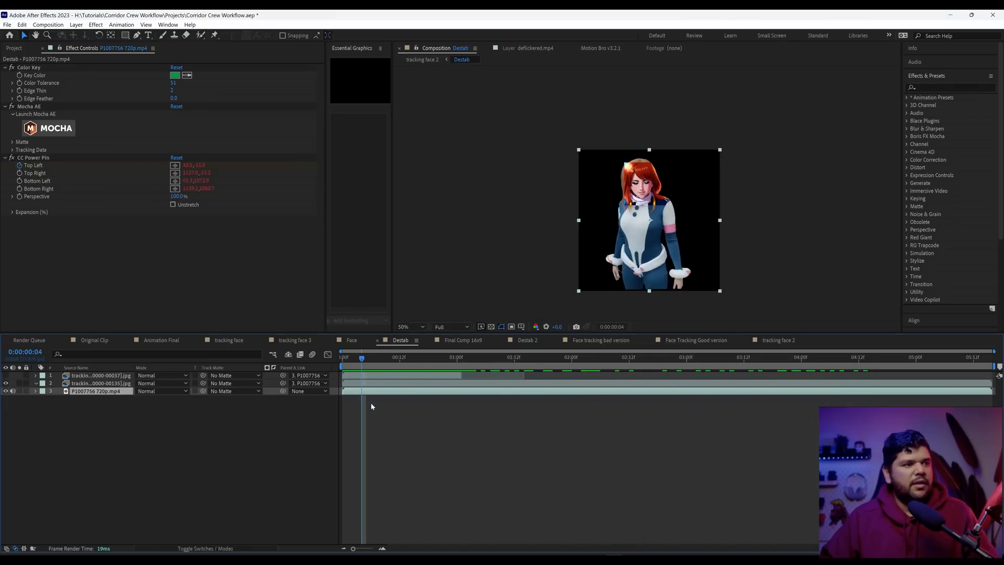
left_click(12, 106)
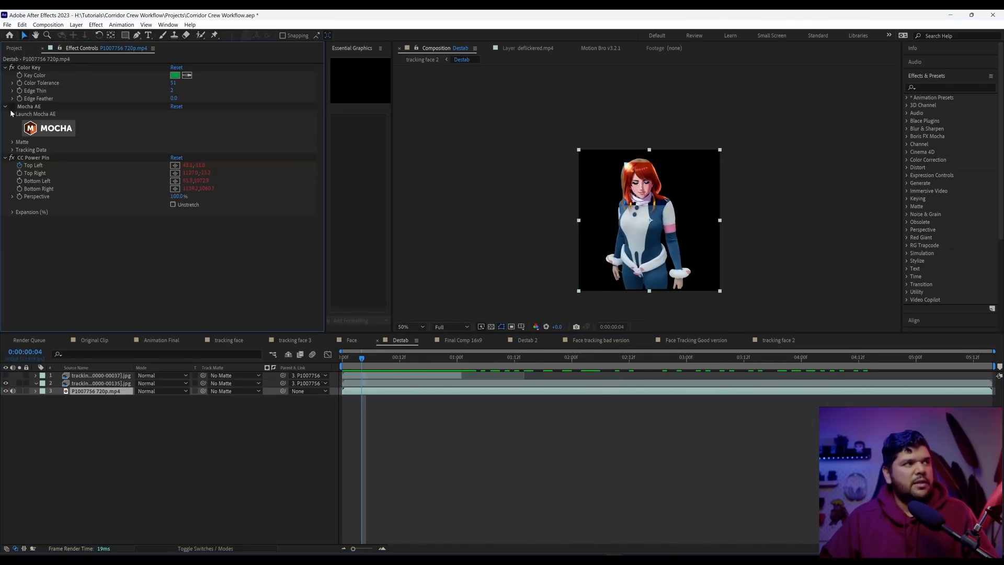
left_click(11, 157)
left_click_drag(374, 365, 264, 415)
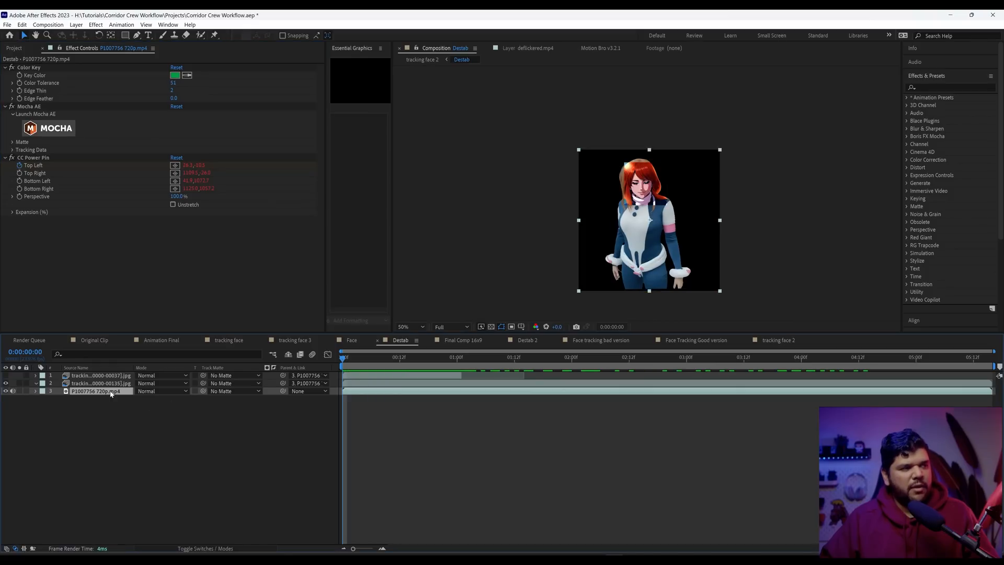
key("ctrl+d")
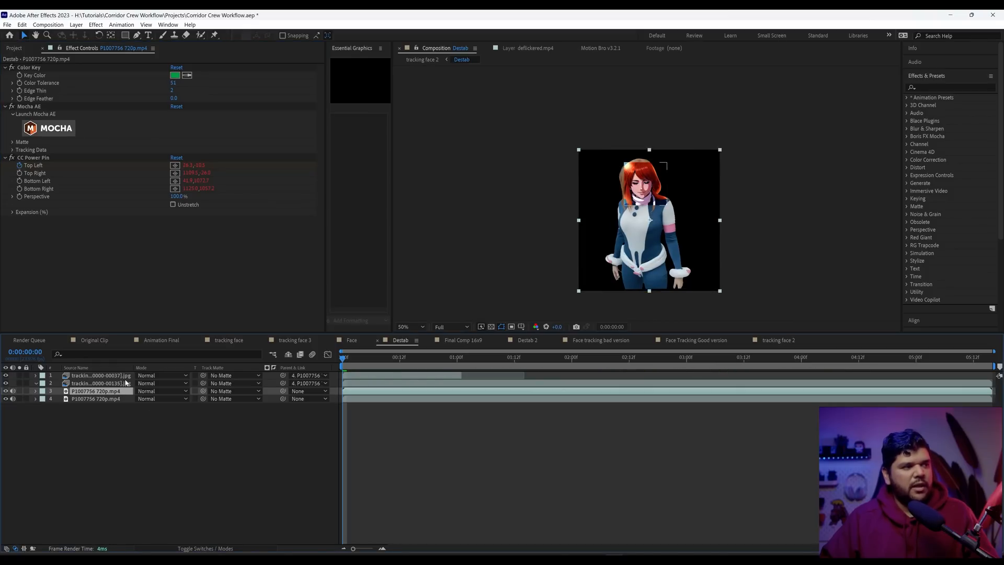
left_click(125, 377, "shift")
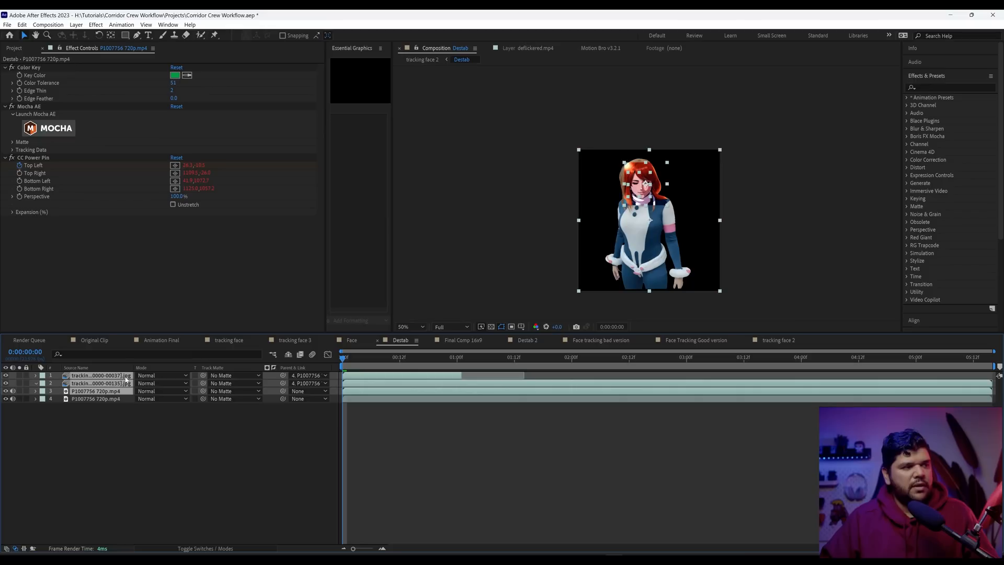
right_click(125, 378)
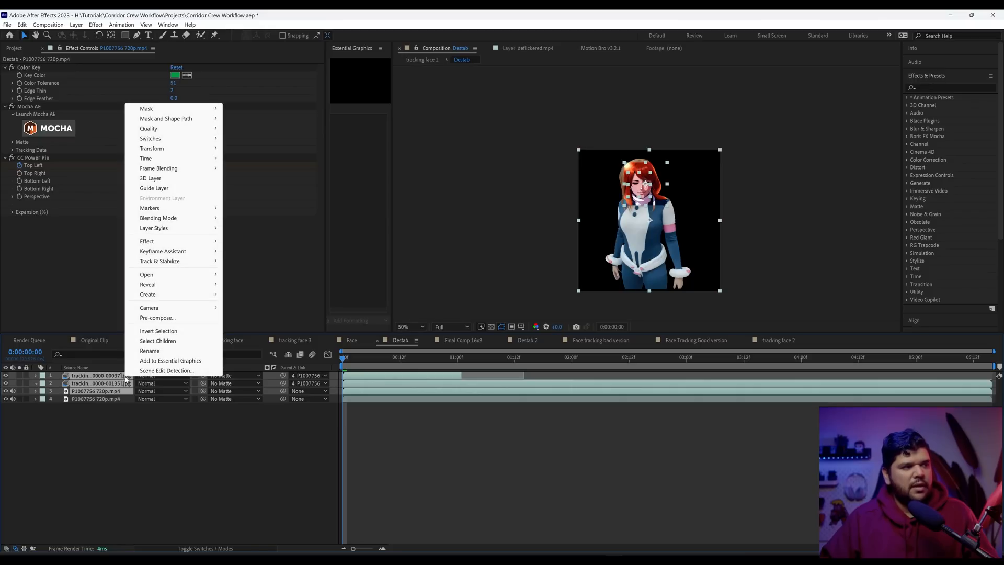
left_click(158, 317)
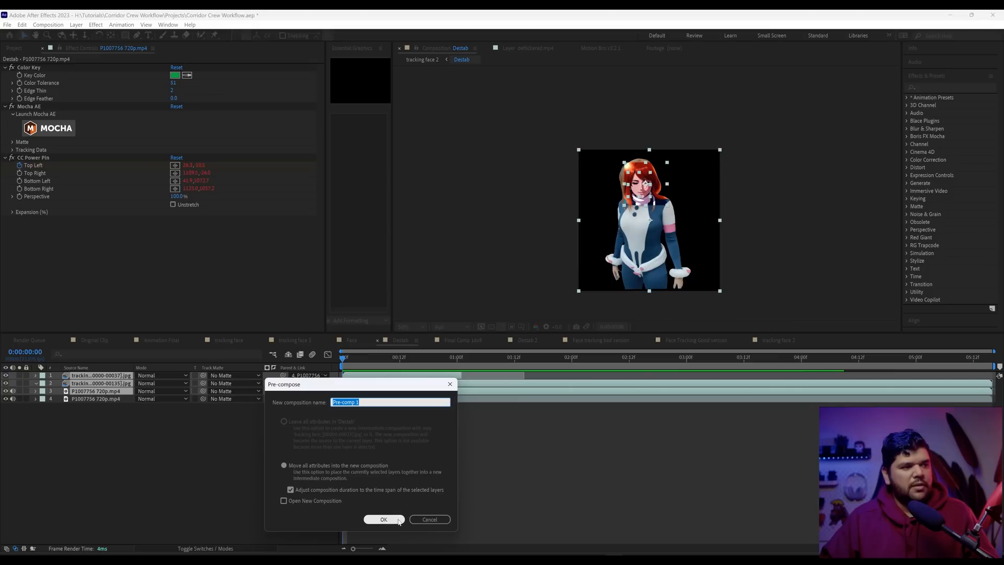
left_click(399, 520)
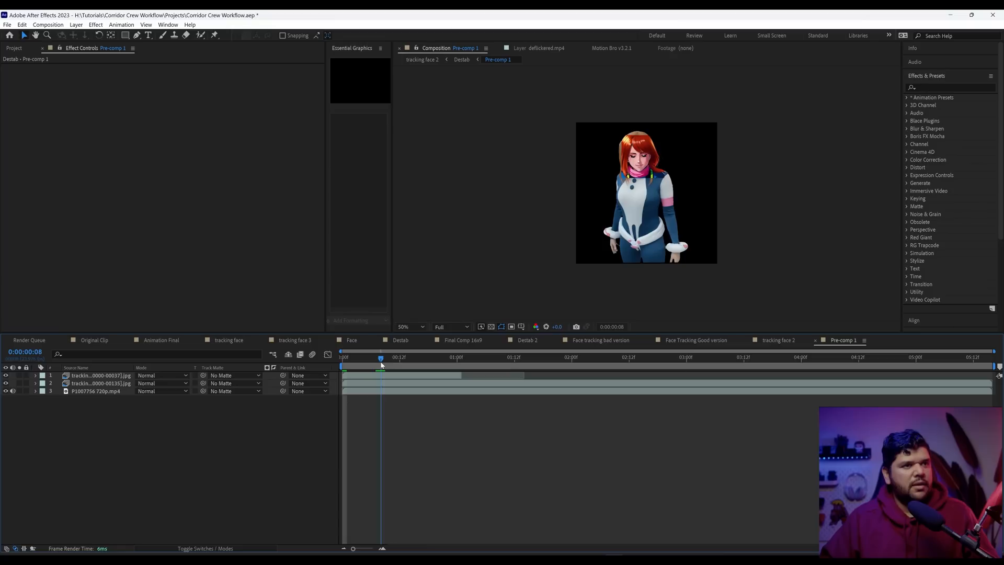
left_click(6, 391)
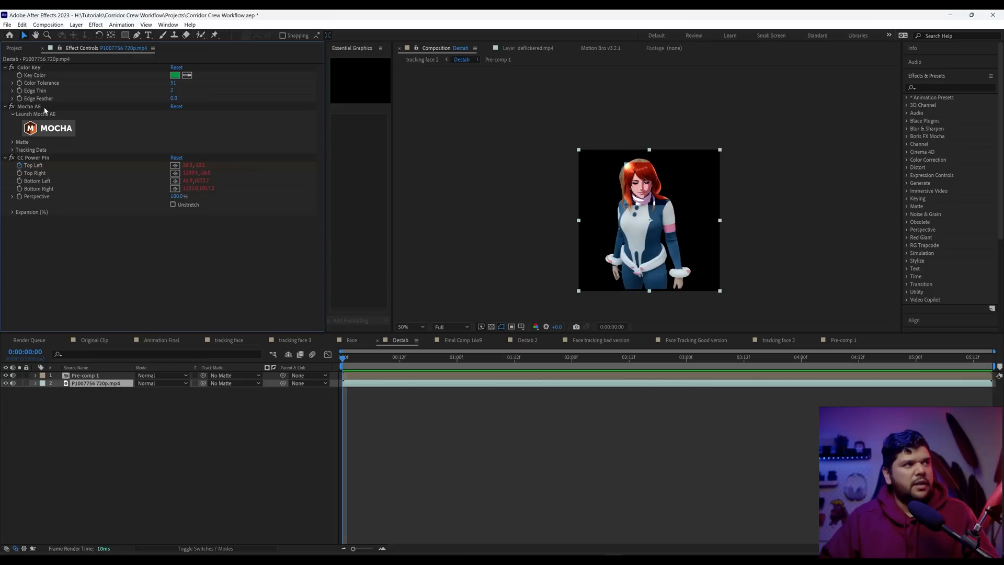
Step: Copy Mocha AE and CC Power Pin from the video layer to the pre-comp, disable them on the video, and enable Unstretch on the pre-comp
left_click(43, 107)
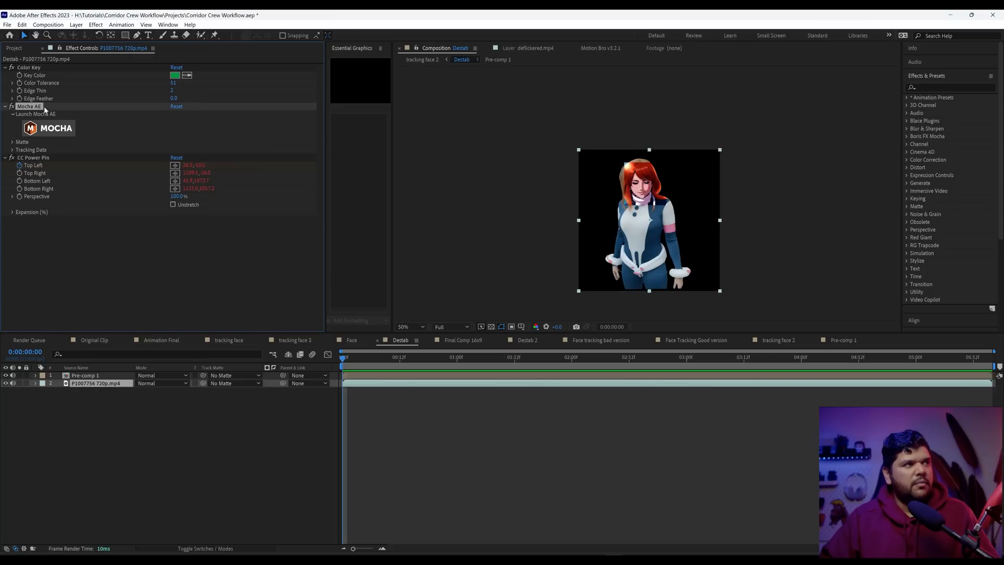
left_click(46, 160)
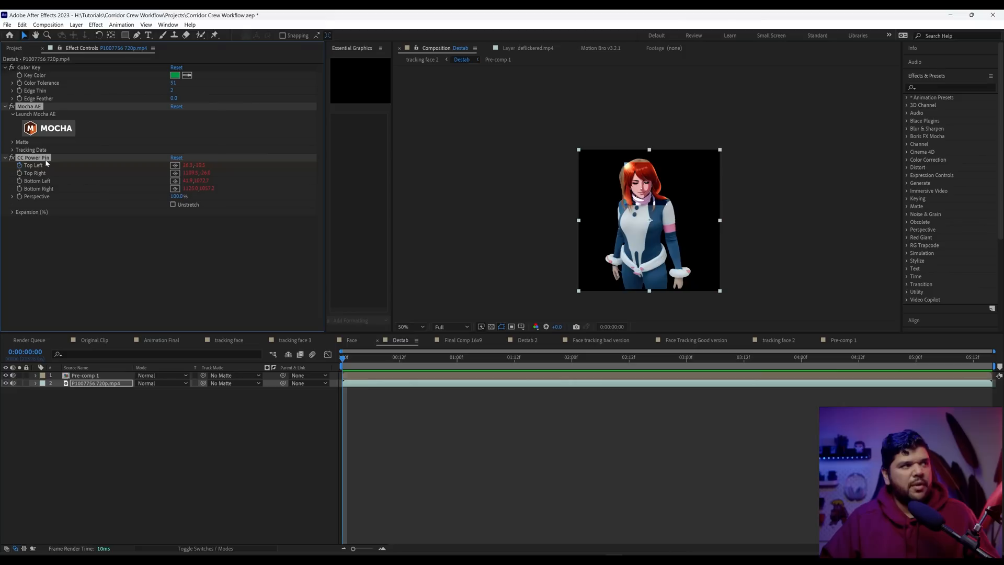
left_click(12, 158)
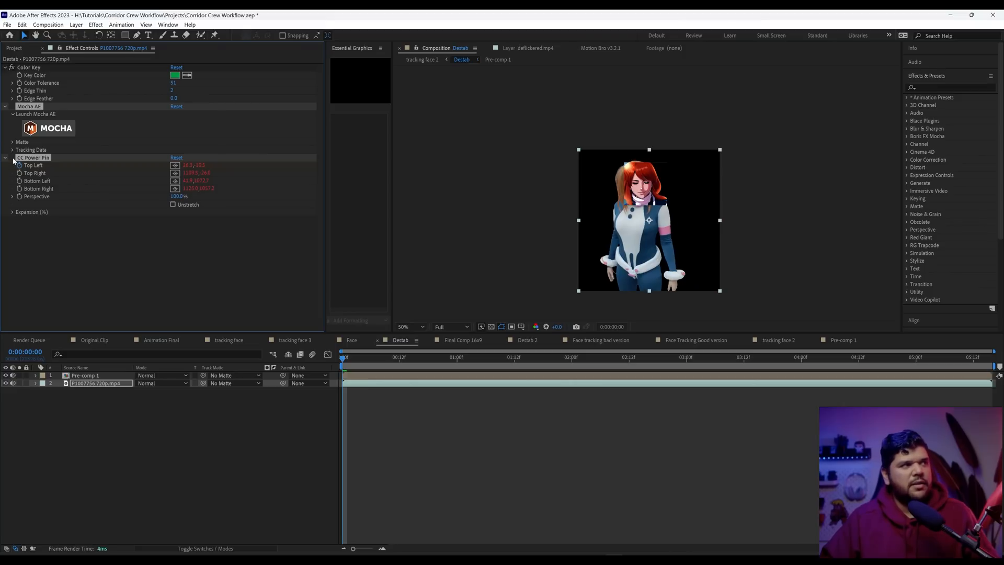
left_click(94, 376)
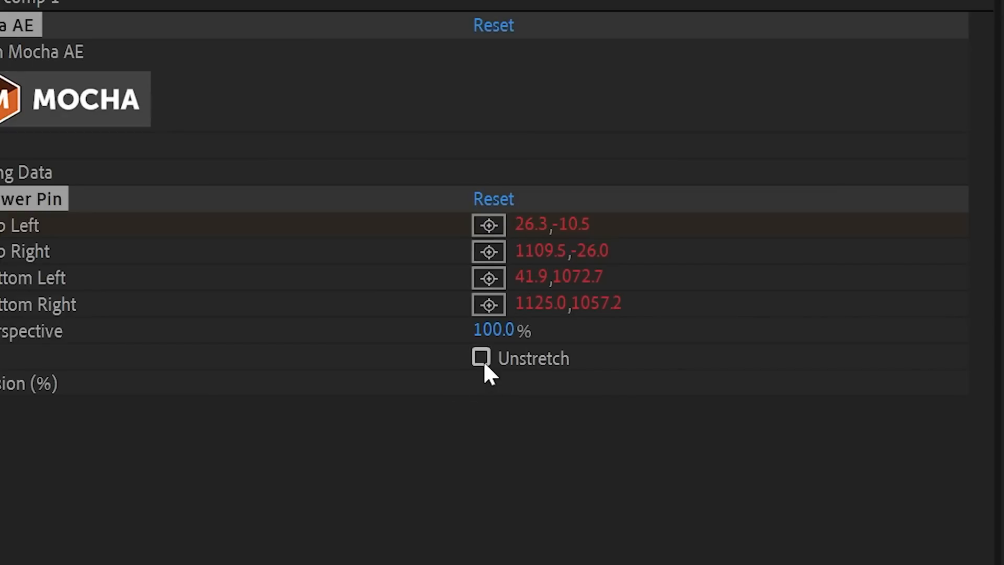
left_click(482, 358)
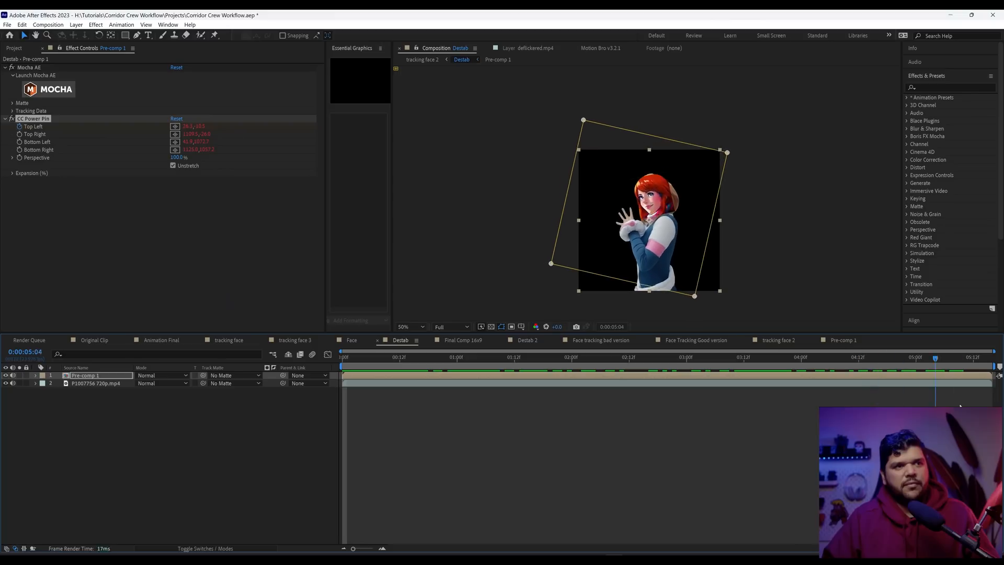
Step: Scrub back through Destab to check the face placement over the video, and open Pre-comp 1
left_click_drag(960, 405, 354, 393)
left_click(365, 377)
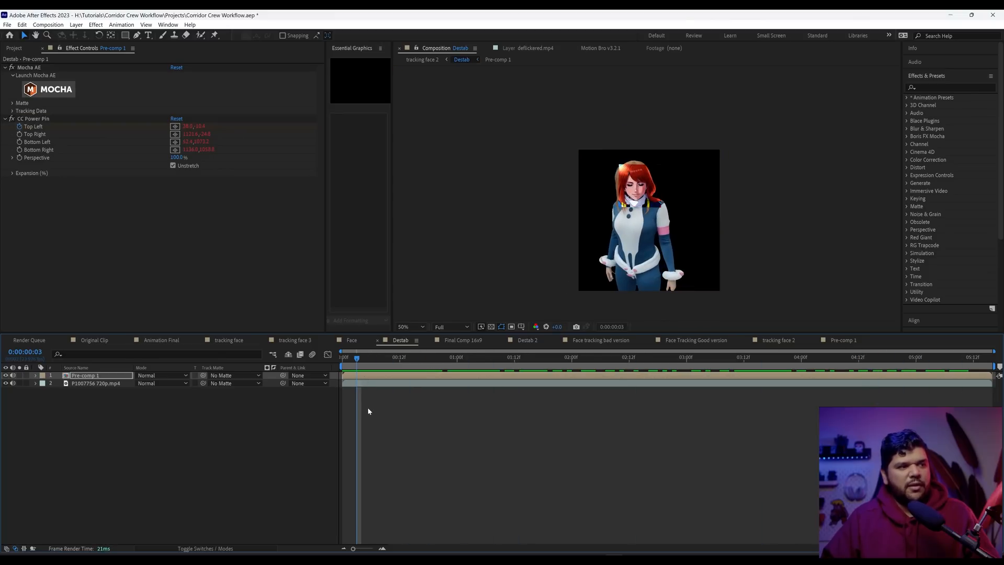
double_click(372, 377)
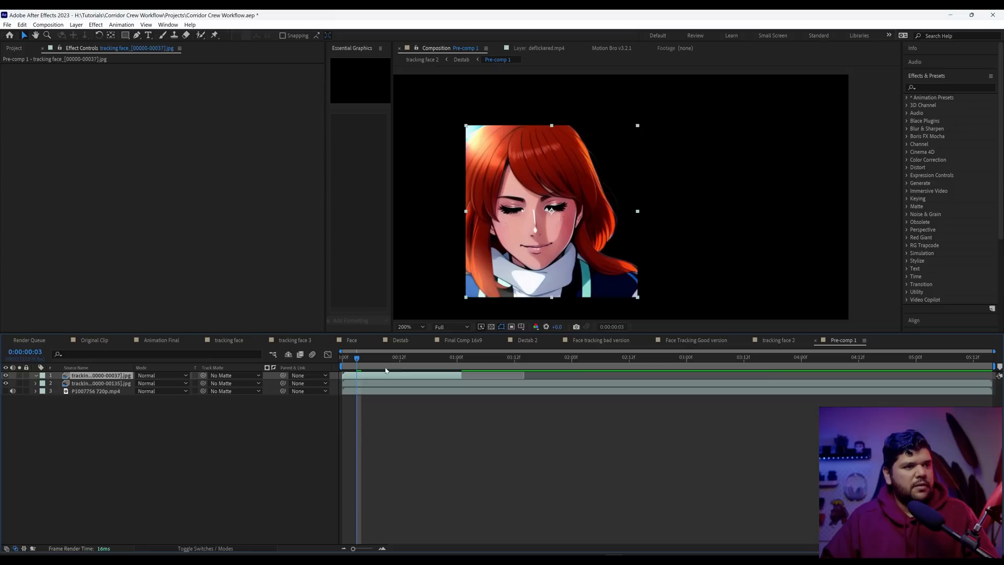
left_click(524, 385)
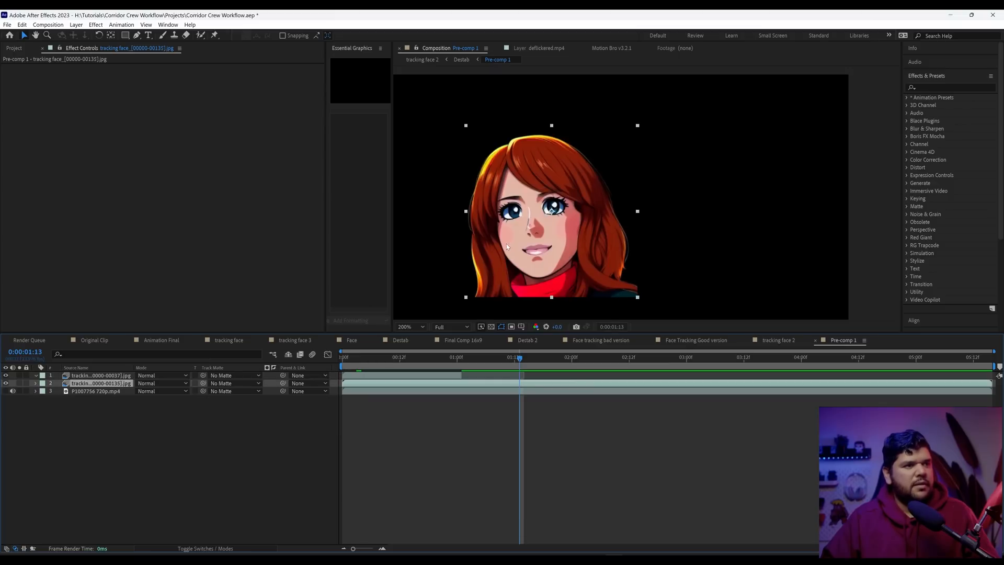
left_click(137, 37)
left_click(513, 175)
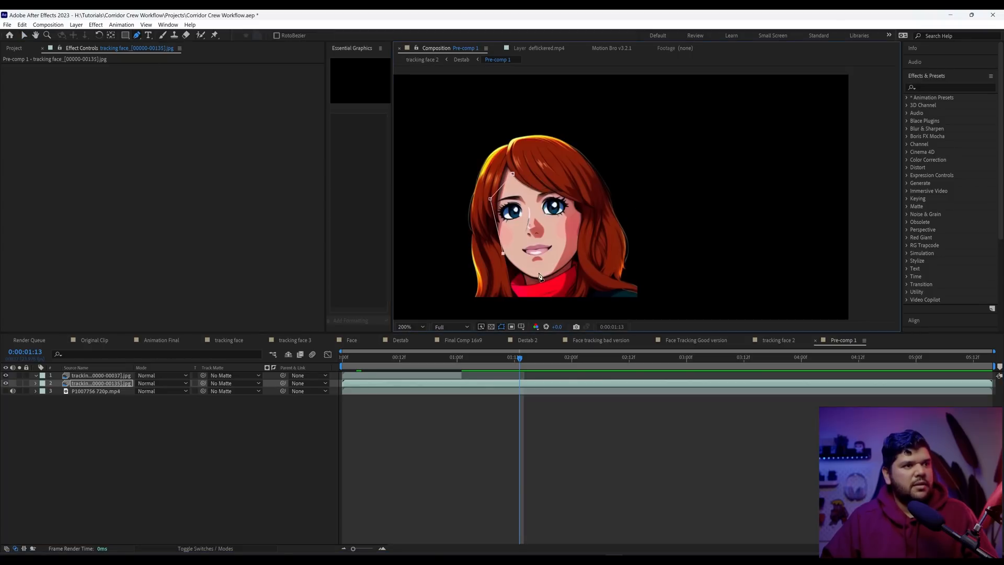
left_click(564, 185)
left_click(513, 175)
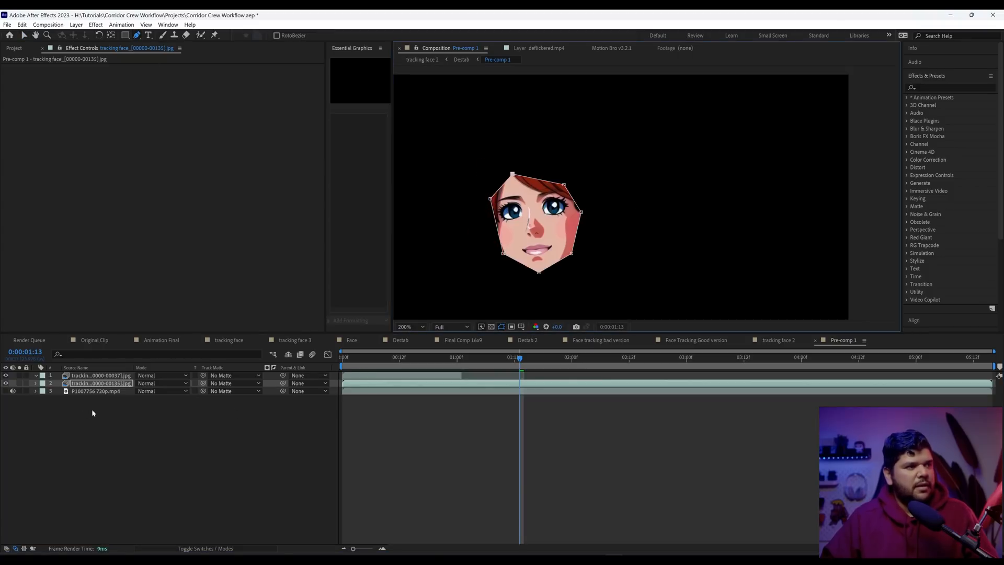
left_click(36, 384)
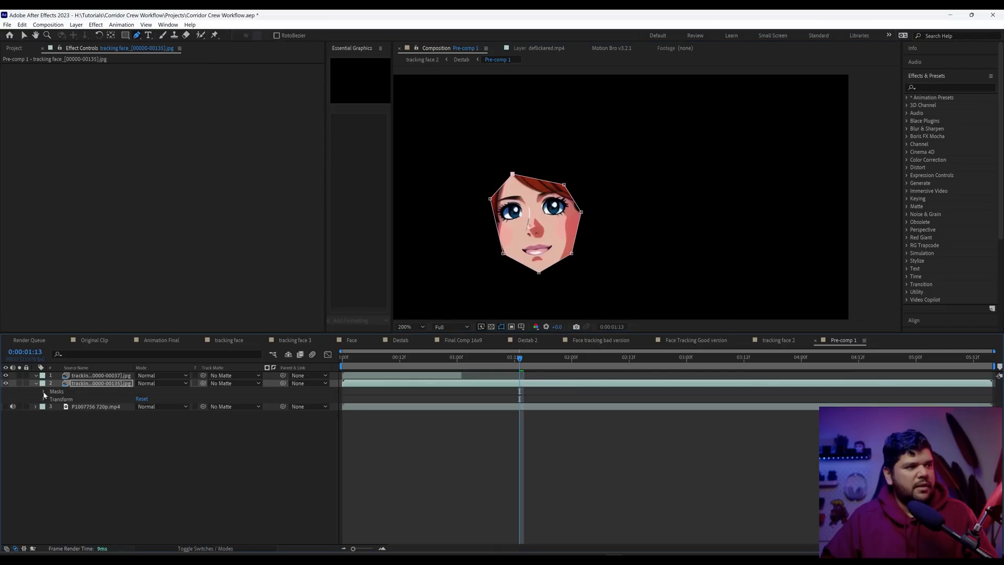
left_click(44, 392)
left_click(51, 399)
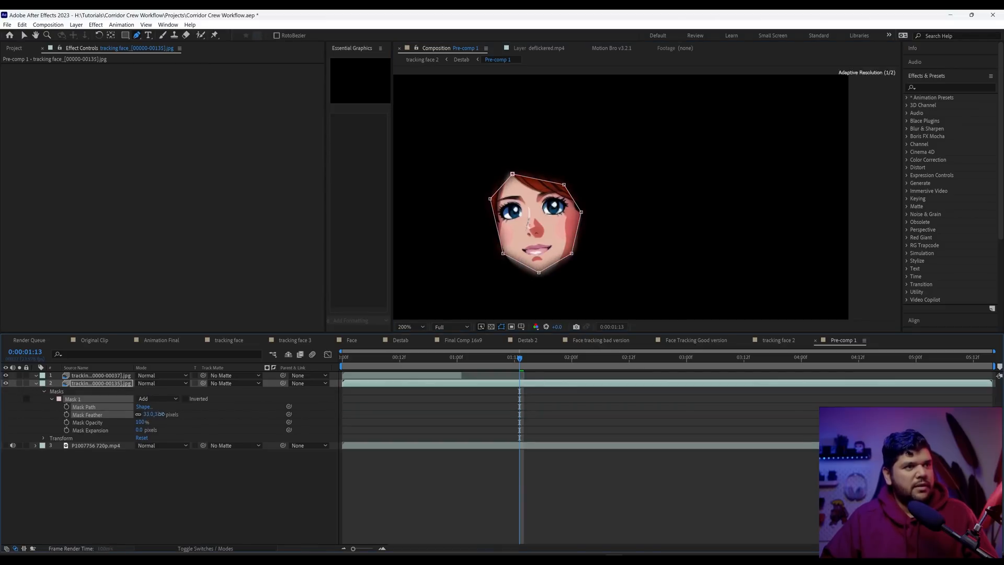
Step: Preview the masked faces over the body in Destab, and inspect the face layers' mask settings in Pre-comp 1
left_click(401, 340)
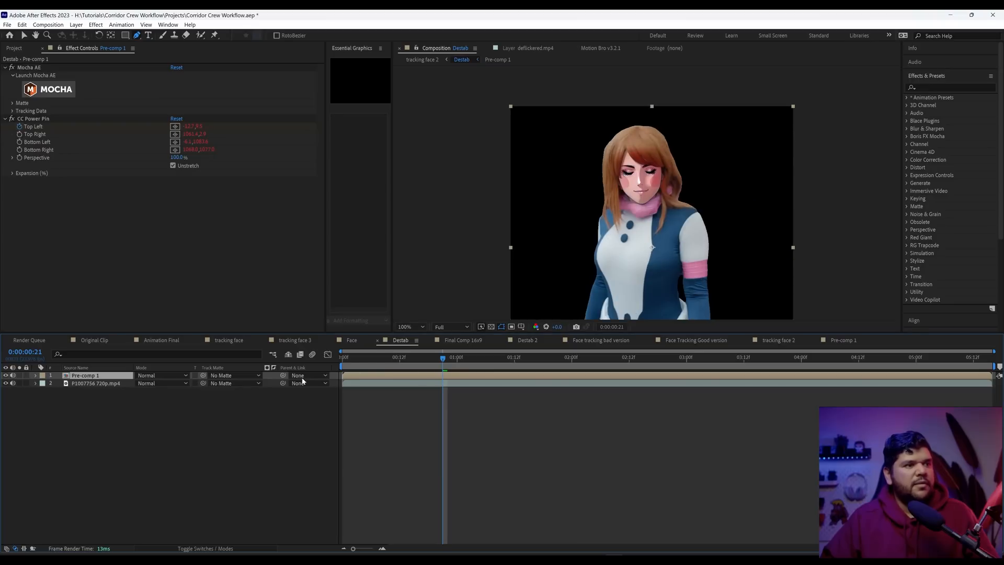
key("space")
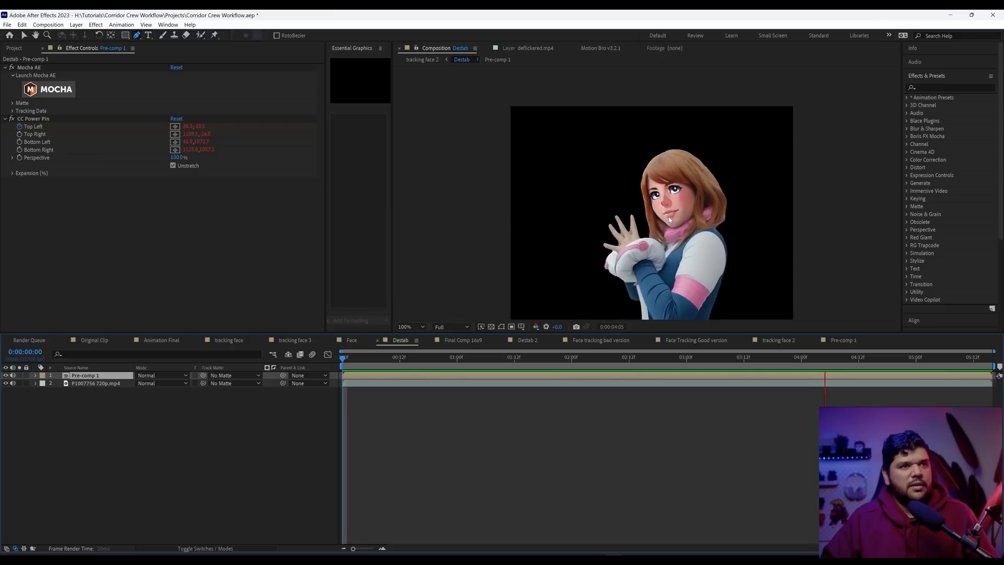
left_click(634, 374)
double_click(633, 374)
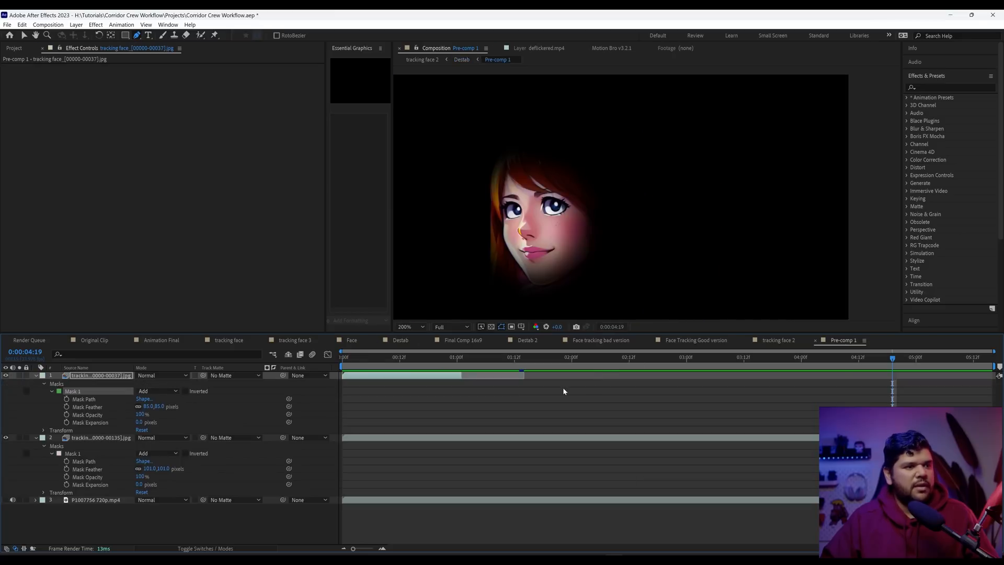
left_click(400, 339)
left_click_drag(673, 360, 417, 368)
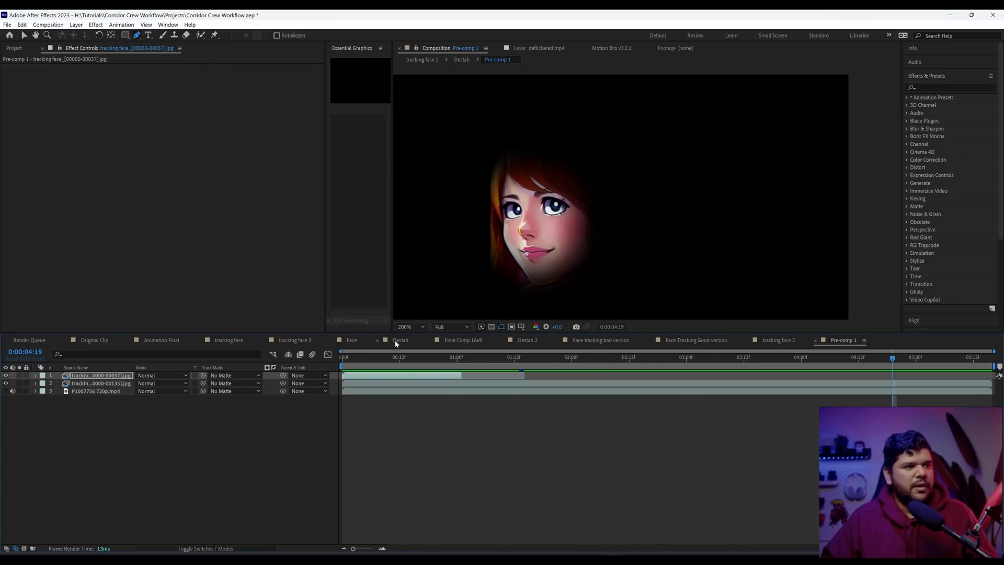
left_click(396, 341)
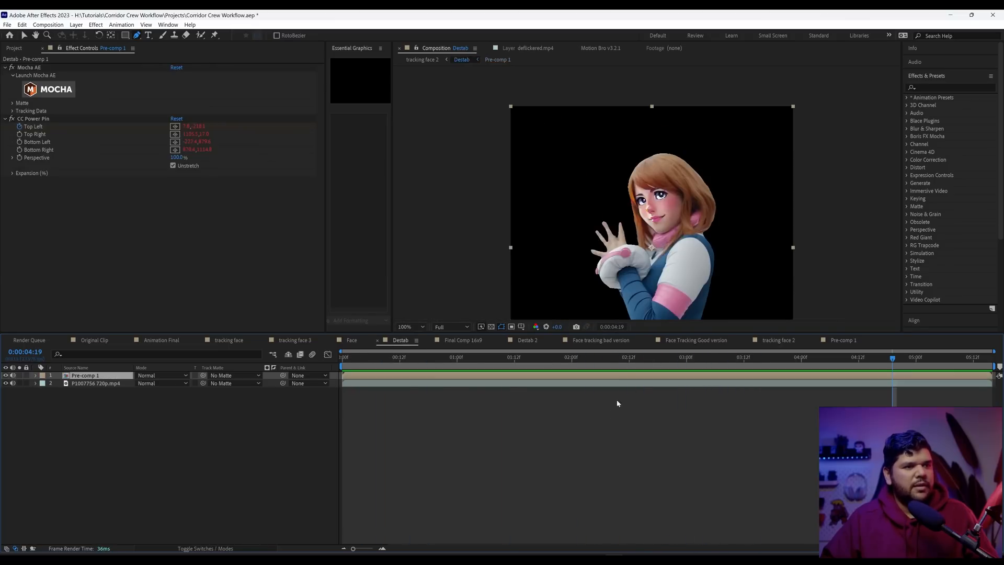
left_click(18, 51)
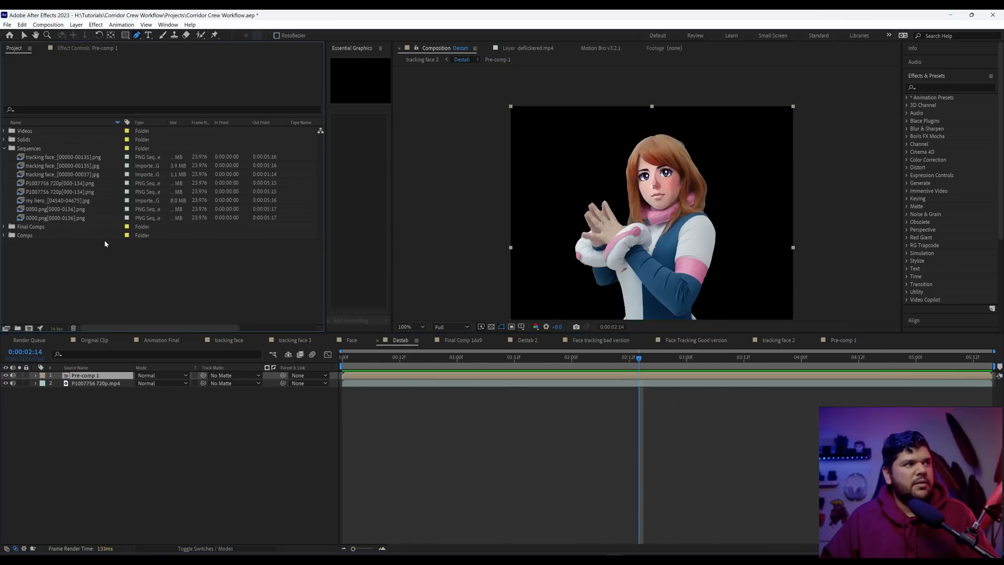
left_click(56, 209)
left_click(60, 201)
left_click(64, 183)
left_click(66, 174)
left_click_drag(62, 200, 128, 380)
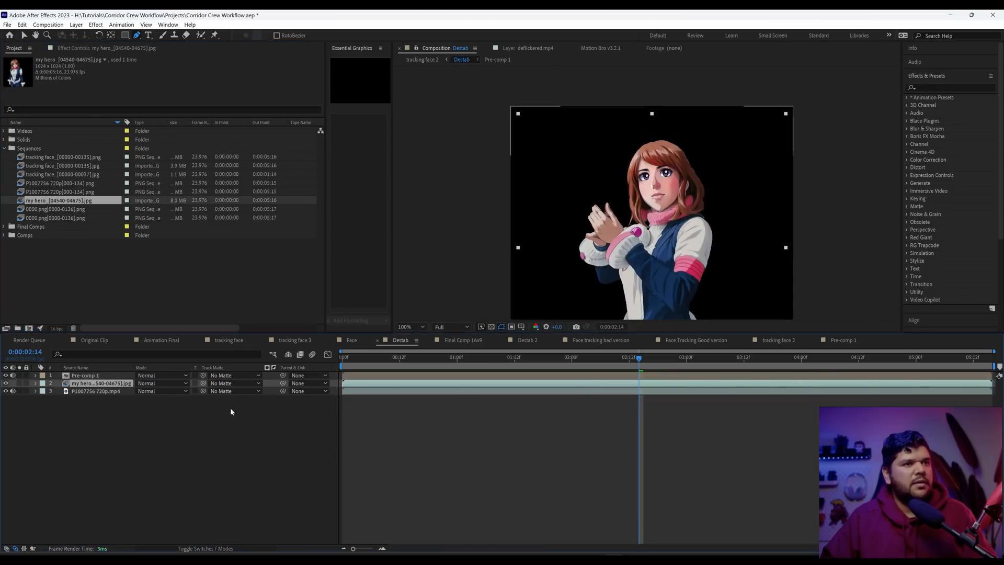
Step: Play back the Destab composition with the stylised body and face combined, and save the project
key("space")
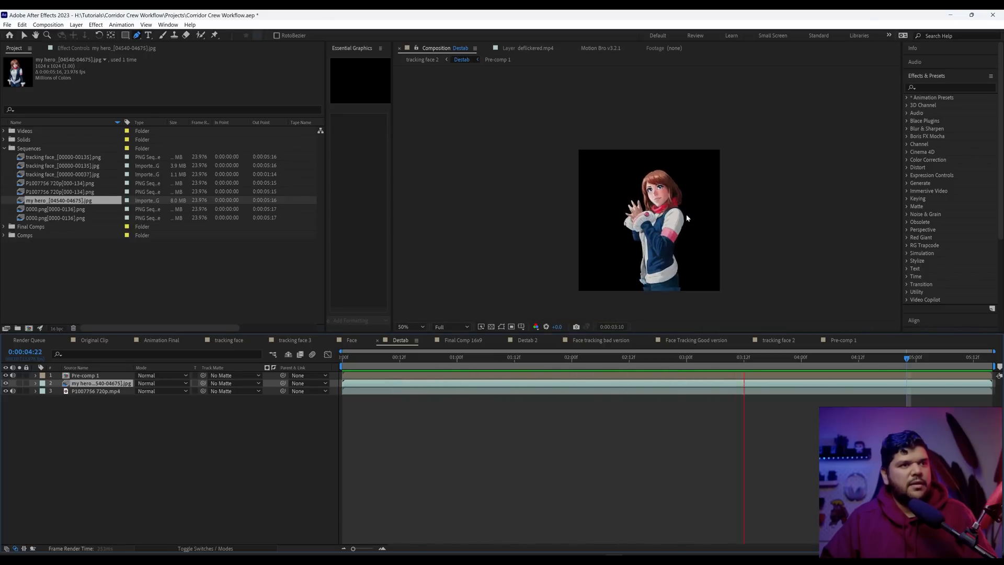
key("space")
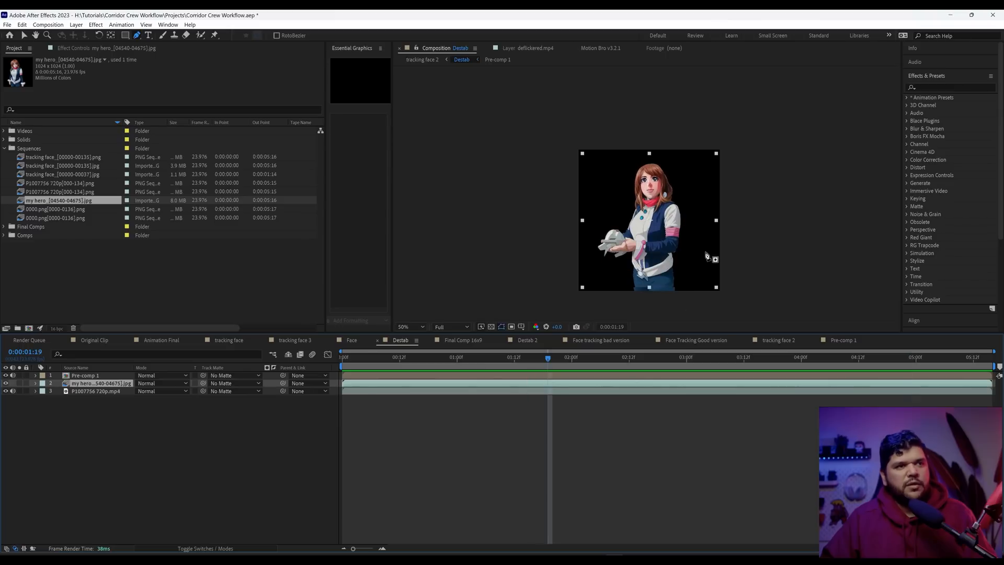
key("ctrl+s")
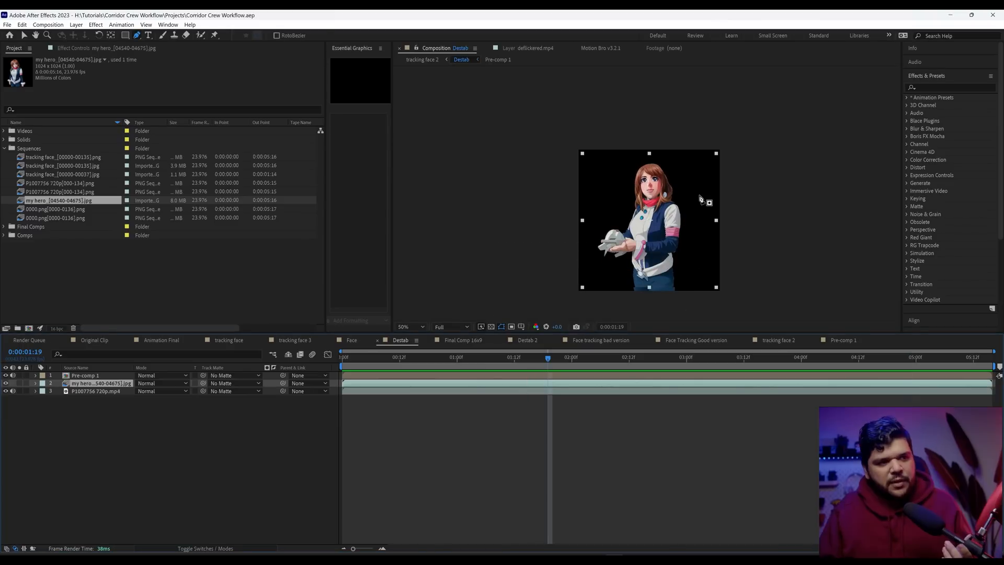
Step: Switch to the Stable Diffusion web UI and open the positive prompt for text-to-image generation
mouse_move(633, 557)
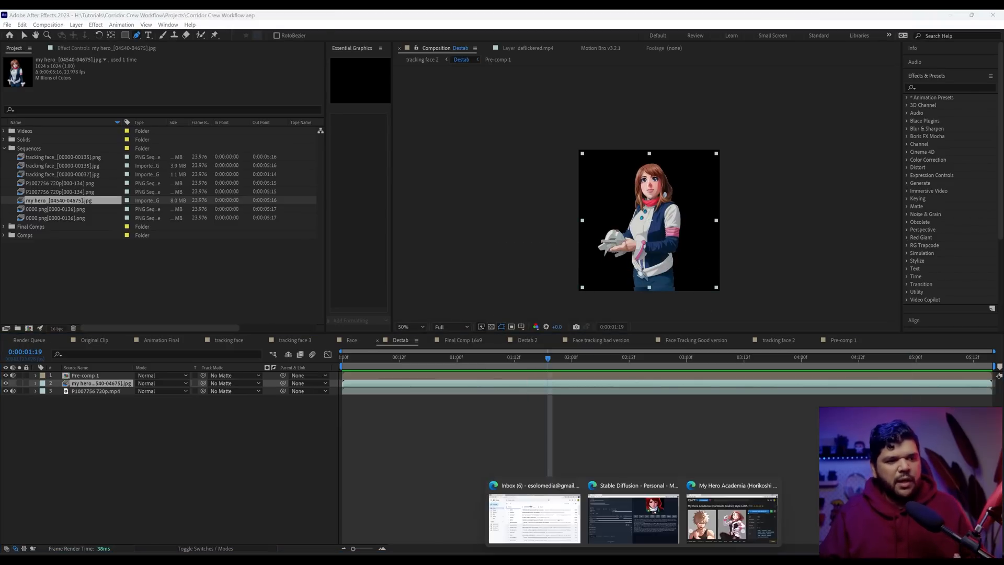
left_click(667, 524)
scroll(320, 376, "up", 5)
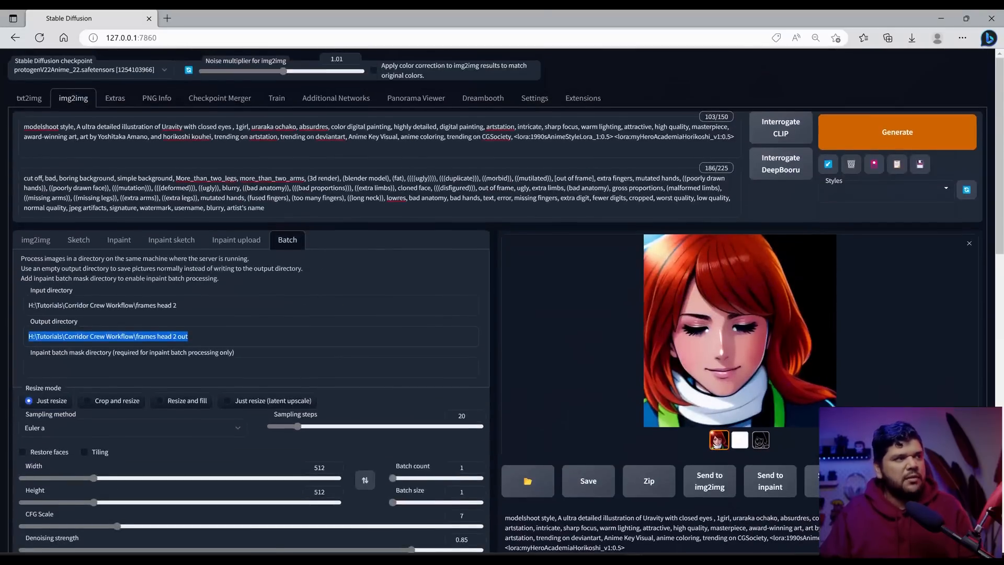
left_click(29, 97)
left_click(140, 156)
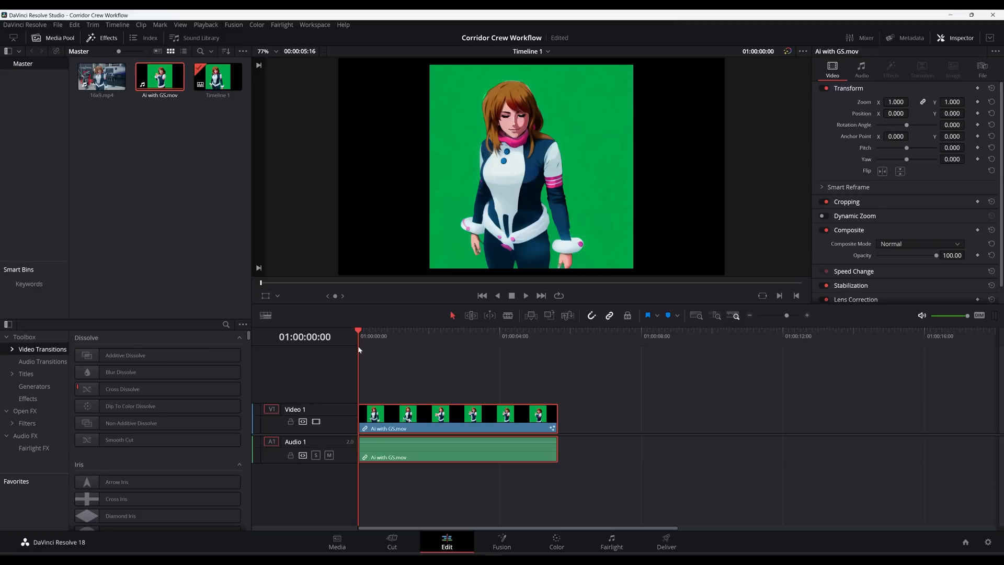
Step: Play back the Ai with GS.mov green-screen clip on Timeline 1 in DaVinci Resolve to check its flicker
key("space")
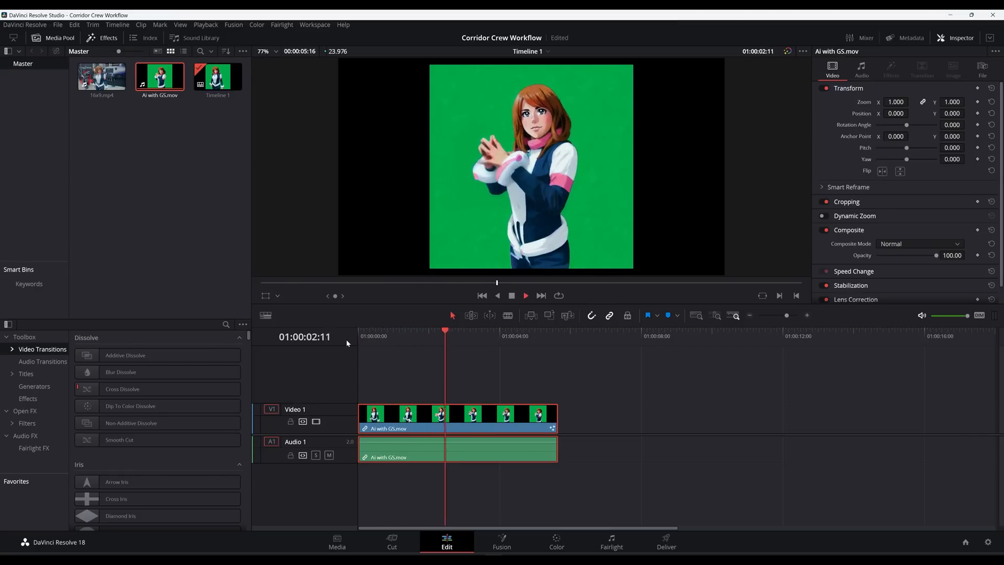
key("space")
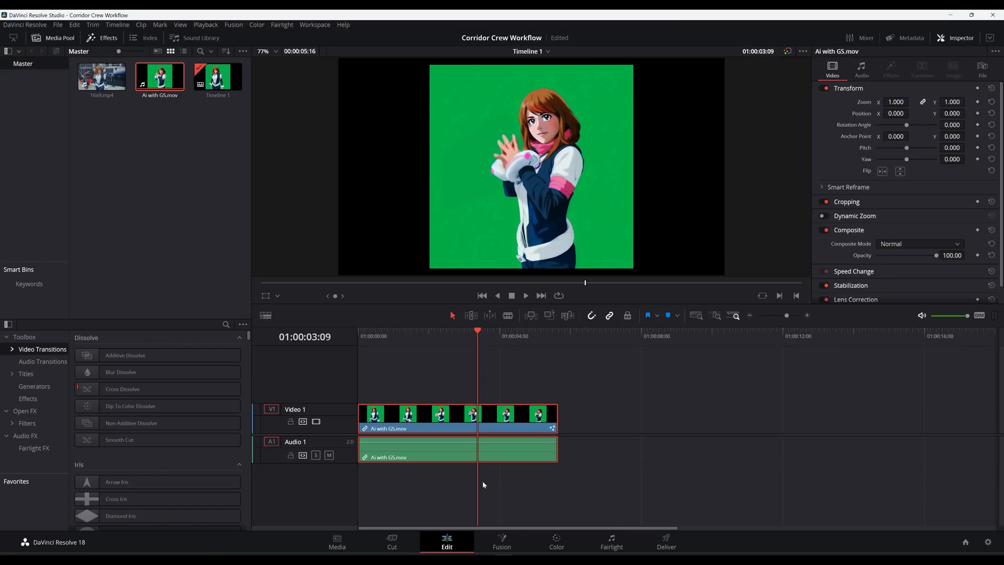
key("space")
Step: Open the Ai with GS.mov clip in Fusion and add an Automatic Dirt Removal node after MediaIn1
left_click(505, 544)
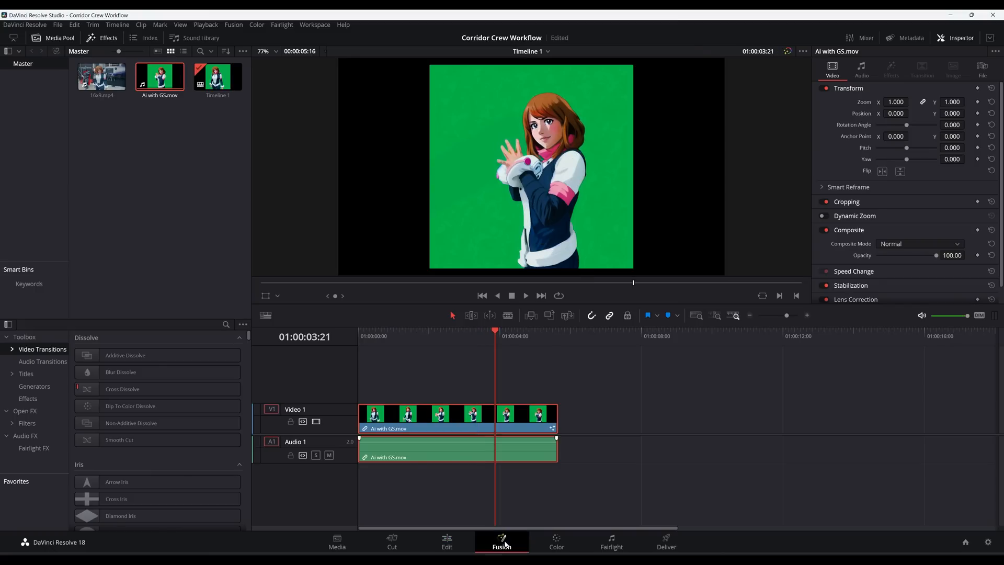
key("shift+4")
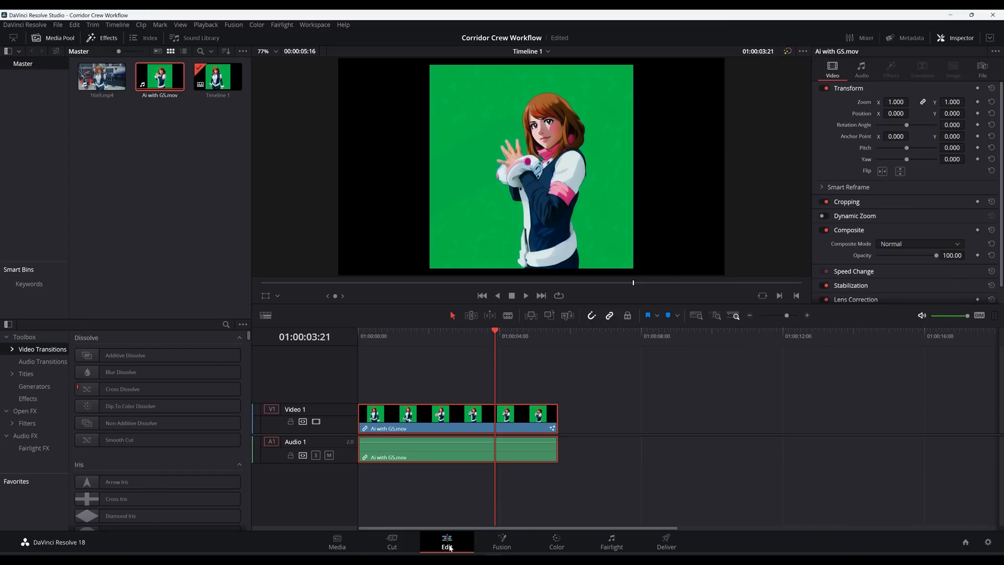
left_click(501, 541)
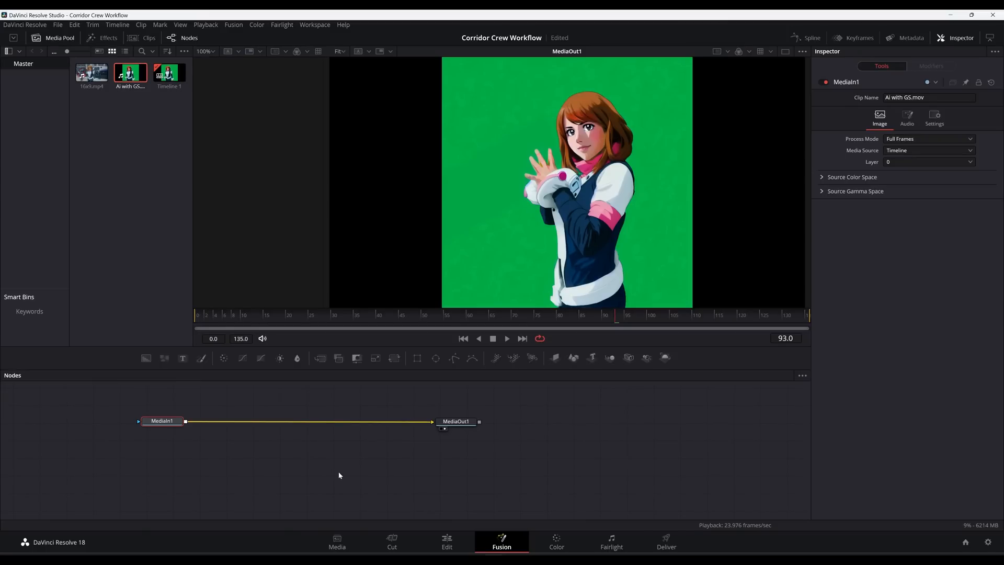
key("shift+space")
type("dirt")
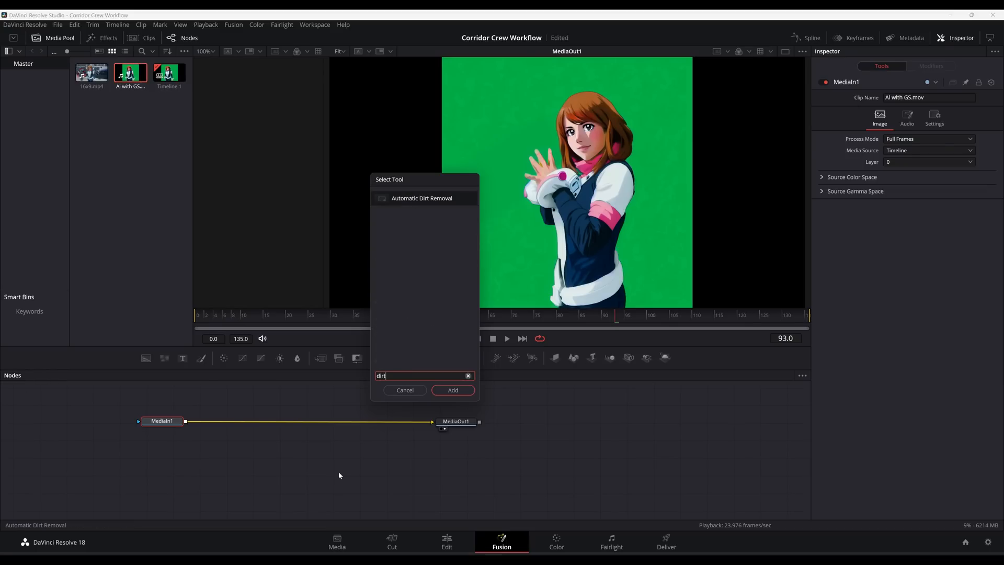
key("Return")
Step: Chain four Deflicker nodes between the Automatic Dirt Removal node and MediaOut1, with the last one set to Fluoro Light
key("shift+space")
type("defl")
key("Return")
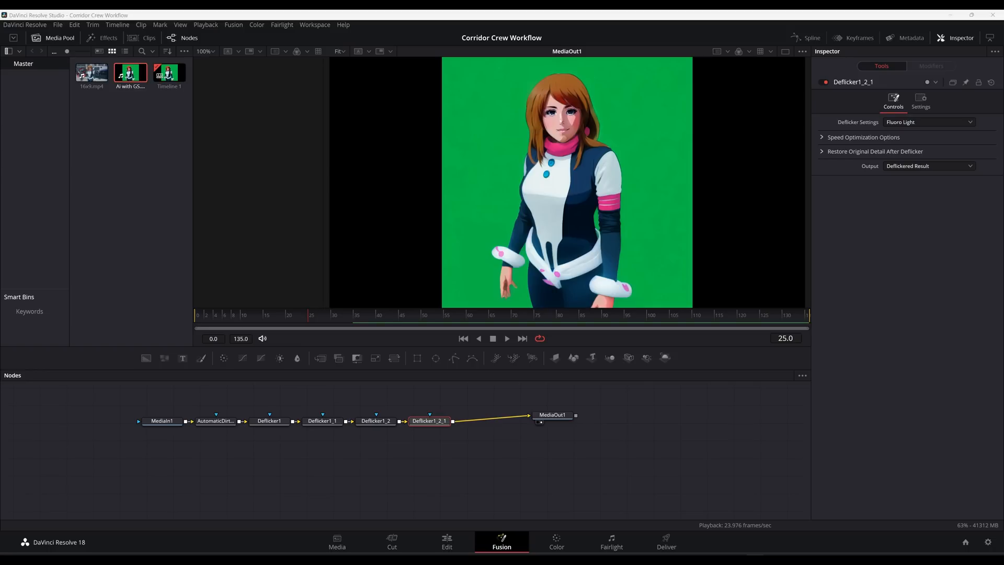
Step: Play back the deflickered clip from frame 0 in Fusion and scrub through the result
left_click_drag(266, 320, 195, 319)
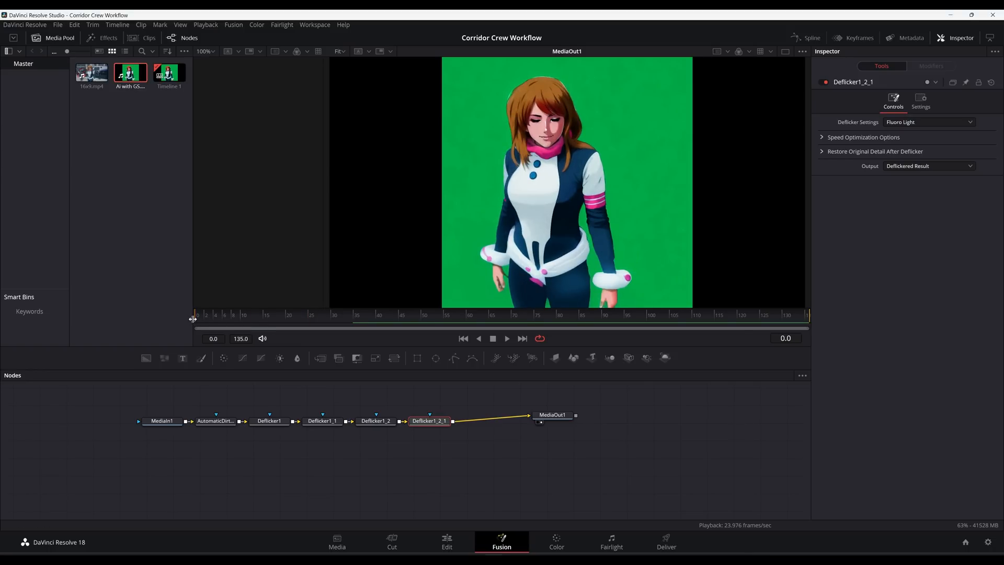
key("space")
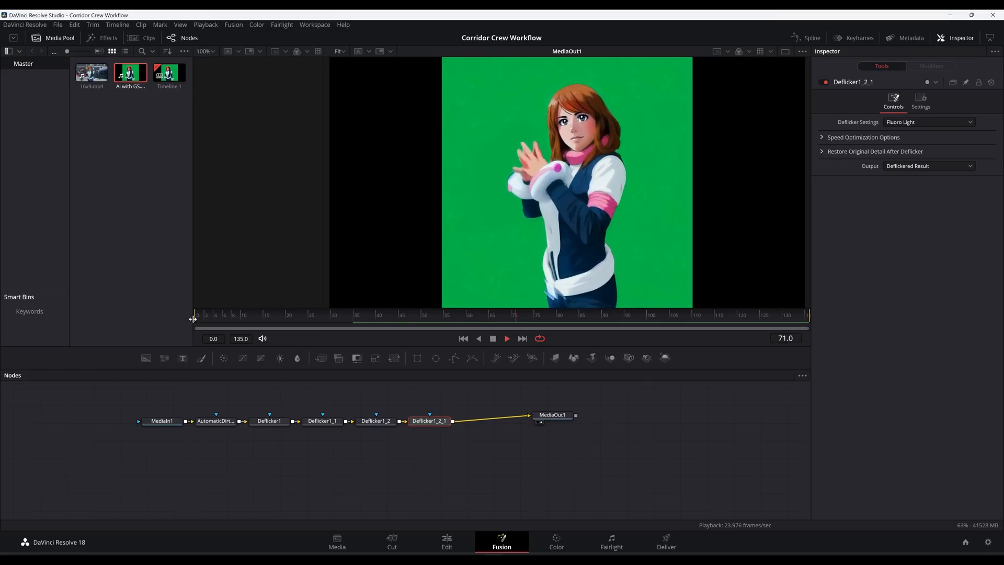
left_click_drag(205, 318, 555, 340)
Step: Name the QuickTime H.264 export of Timeline 1 "fast" and add it to the render queue
left_click(668, 544)
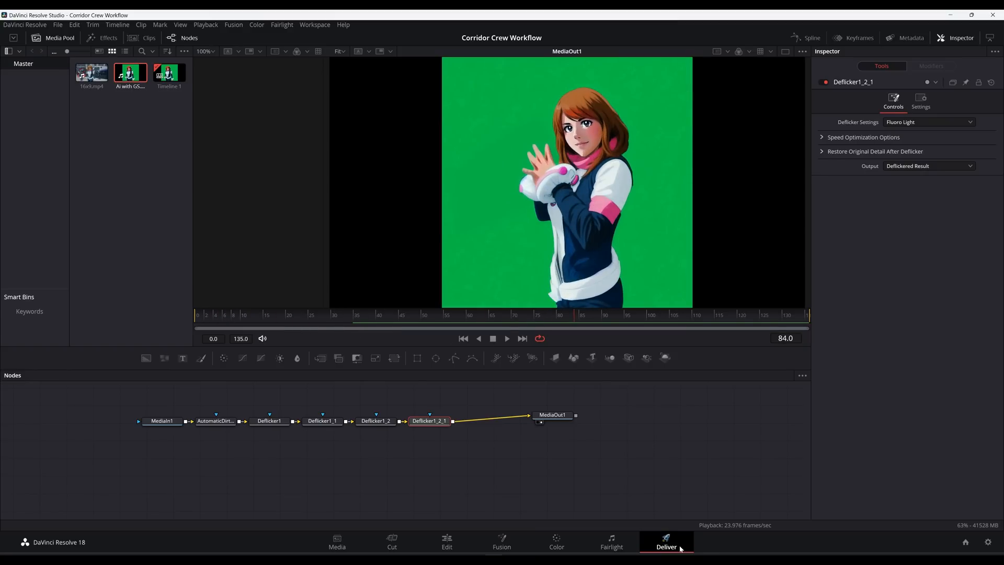
type("er")
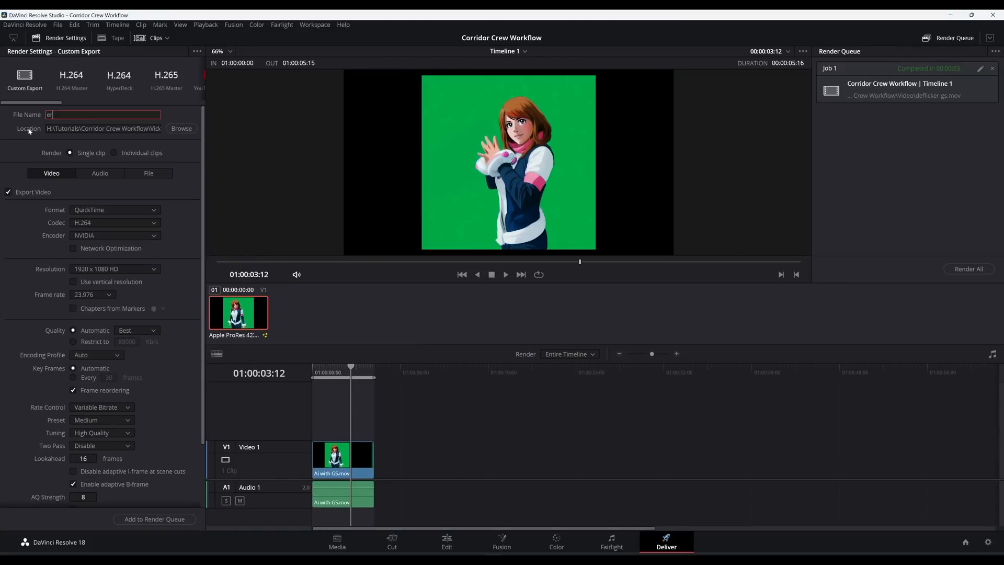
key("BackSpace")
key("BackSpace")
type("fas")
left_click(151, 520)
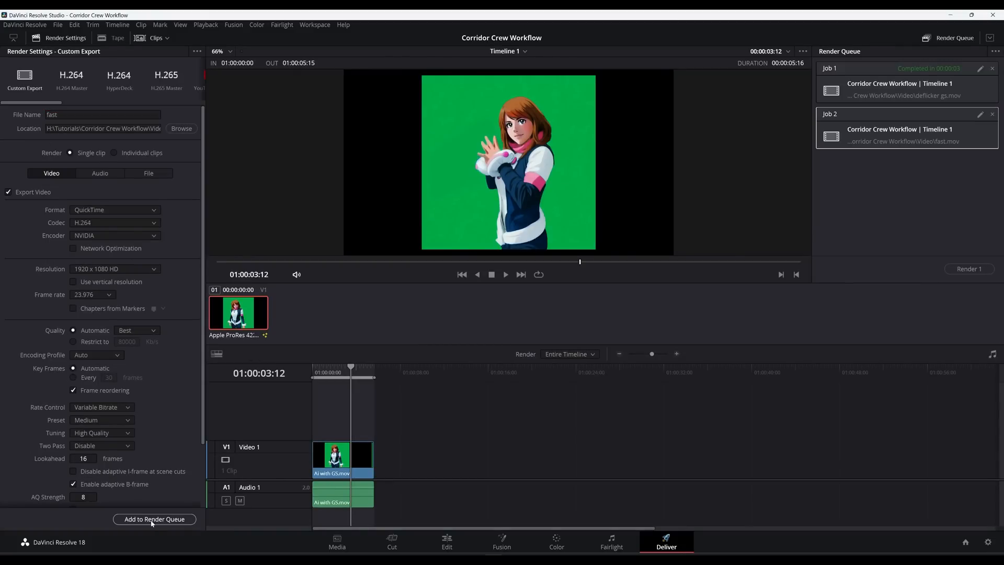
Step: Remove the completed deflicker gs.mov job from the render queue and render the fast.mov job
left_click(992, 70)
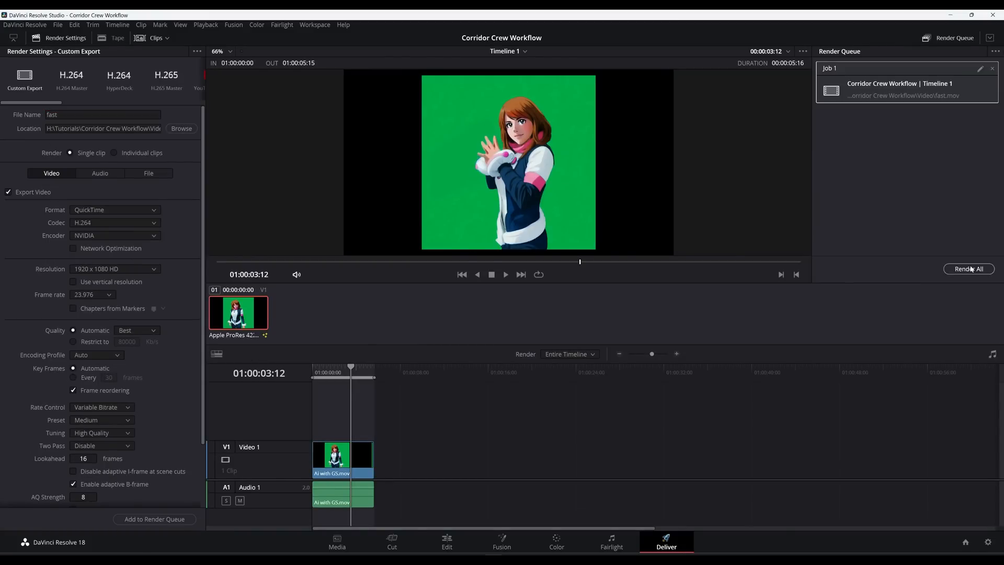
left_click(969, 269)
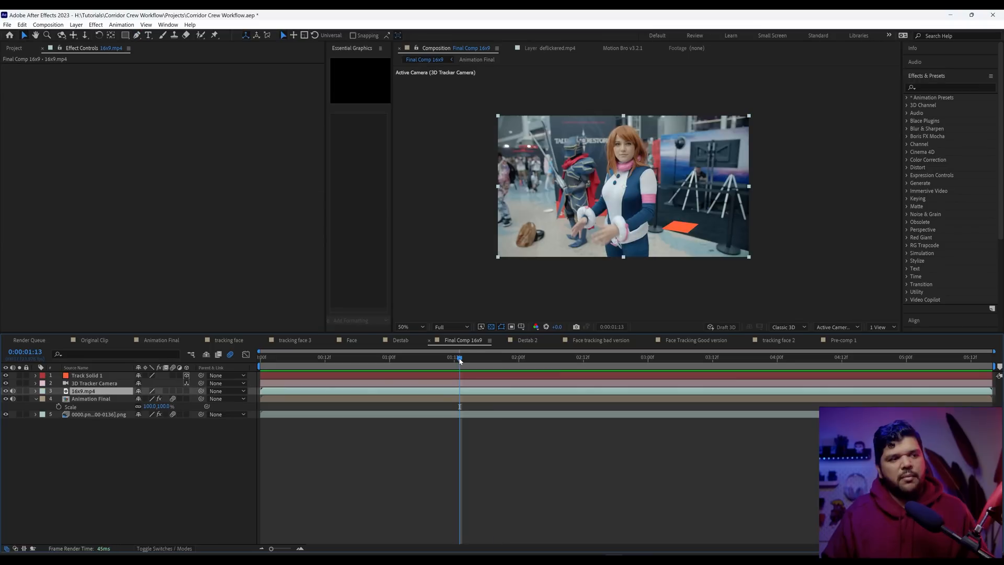
Step: Switch to After Effects and scrub Final Comp 16x9 back to 0:00:01:11 to view the original 16x9.mp4 footage
left_click_drag(460, 361, 449, 361)
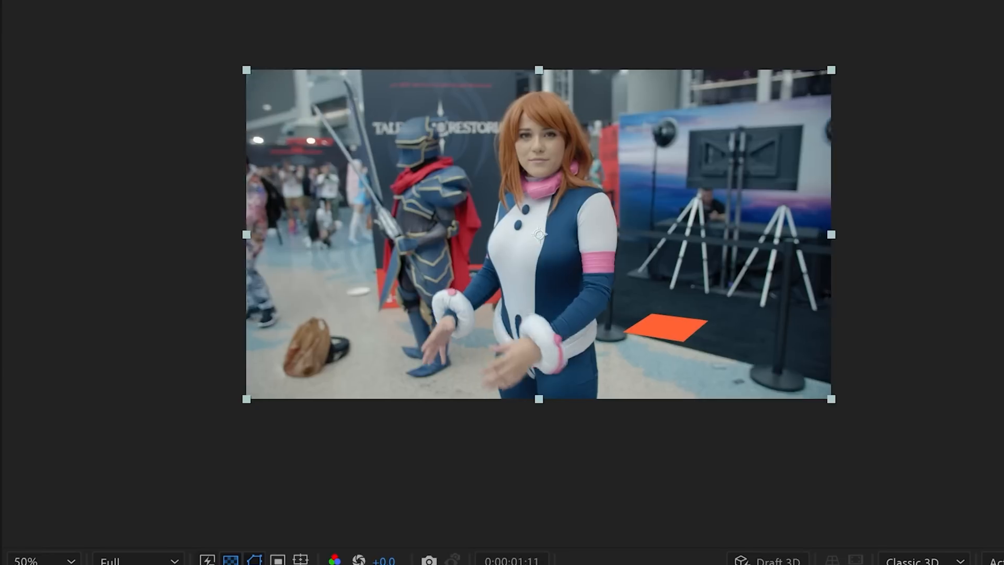